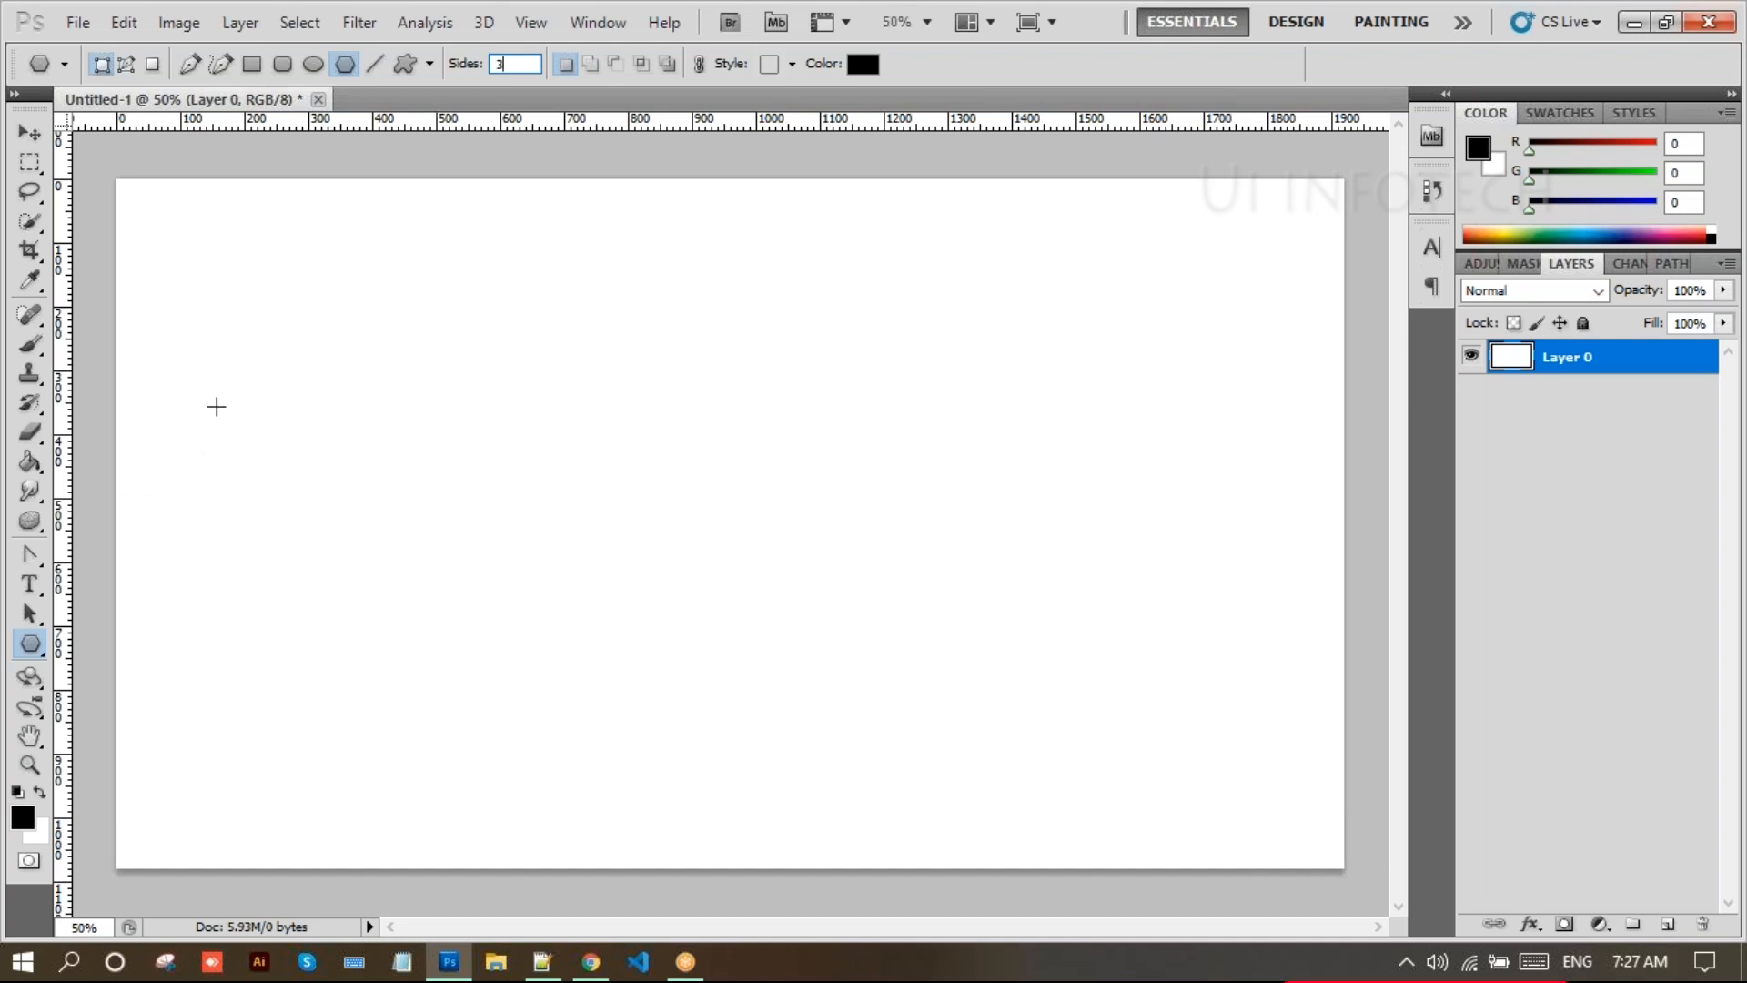
# Draw a three-sided polygon about 480 px wide near the canvas's upper-left corner and move it fully onto the canvas
pyautogui.moveTo(234, 304)
pyautogui.mouseDown()
pyautogui.moveTo(262, 347)
pyautogui.moveTo(336, 355)
pyautogui.moveTo(348, 418)
pyautogui.moveTo(389, 391)
pyautogui.mouseUp()
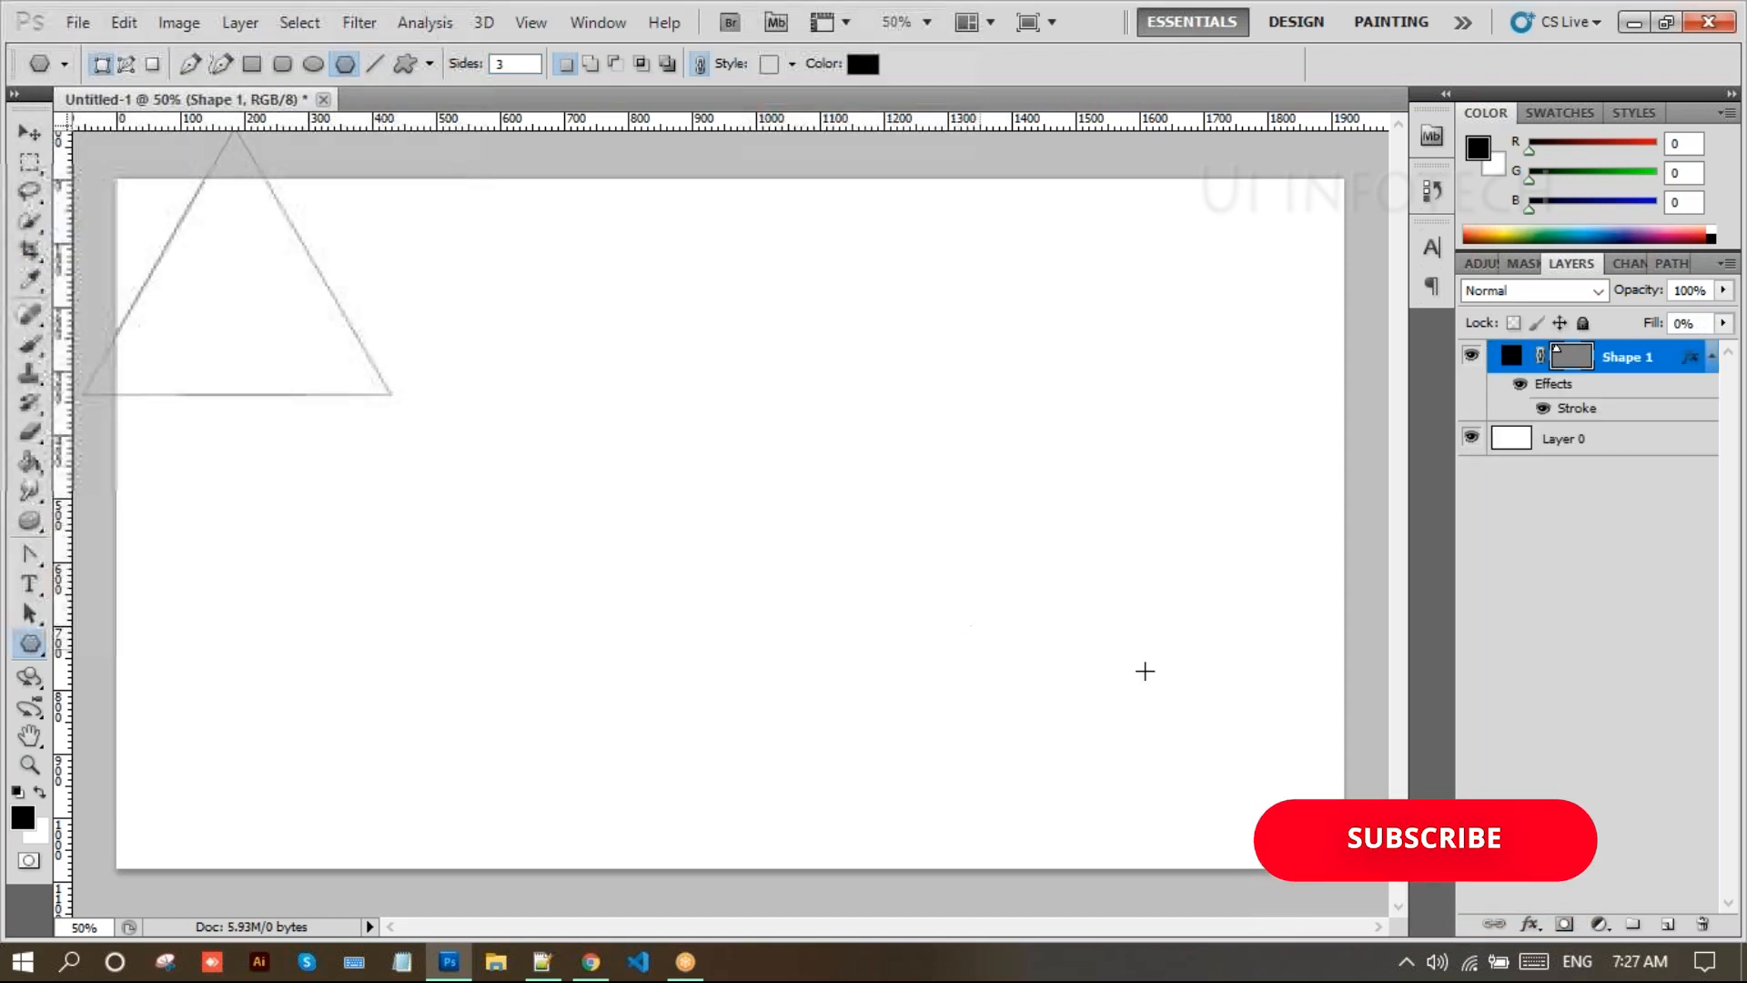
pyautogui.click(1522, 624)
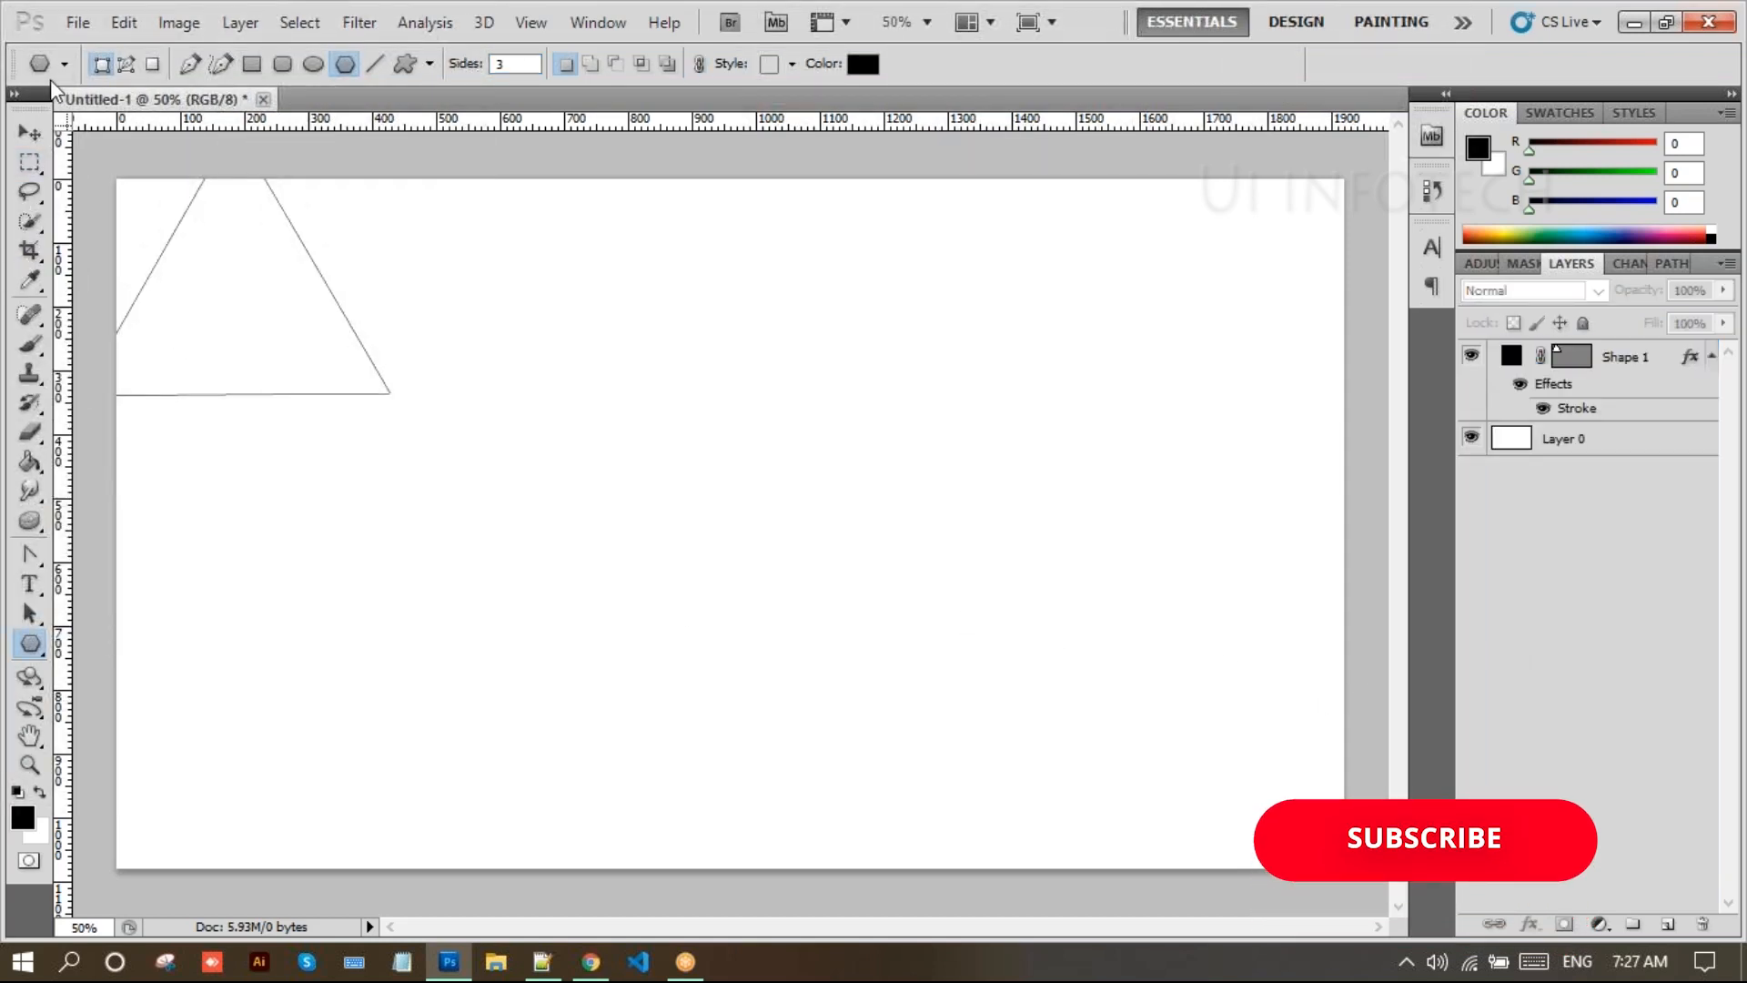
pyautogui.click(26, 136)
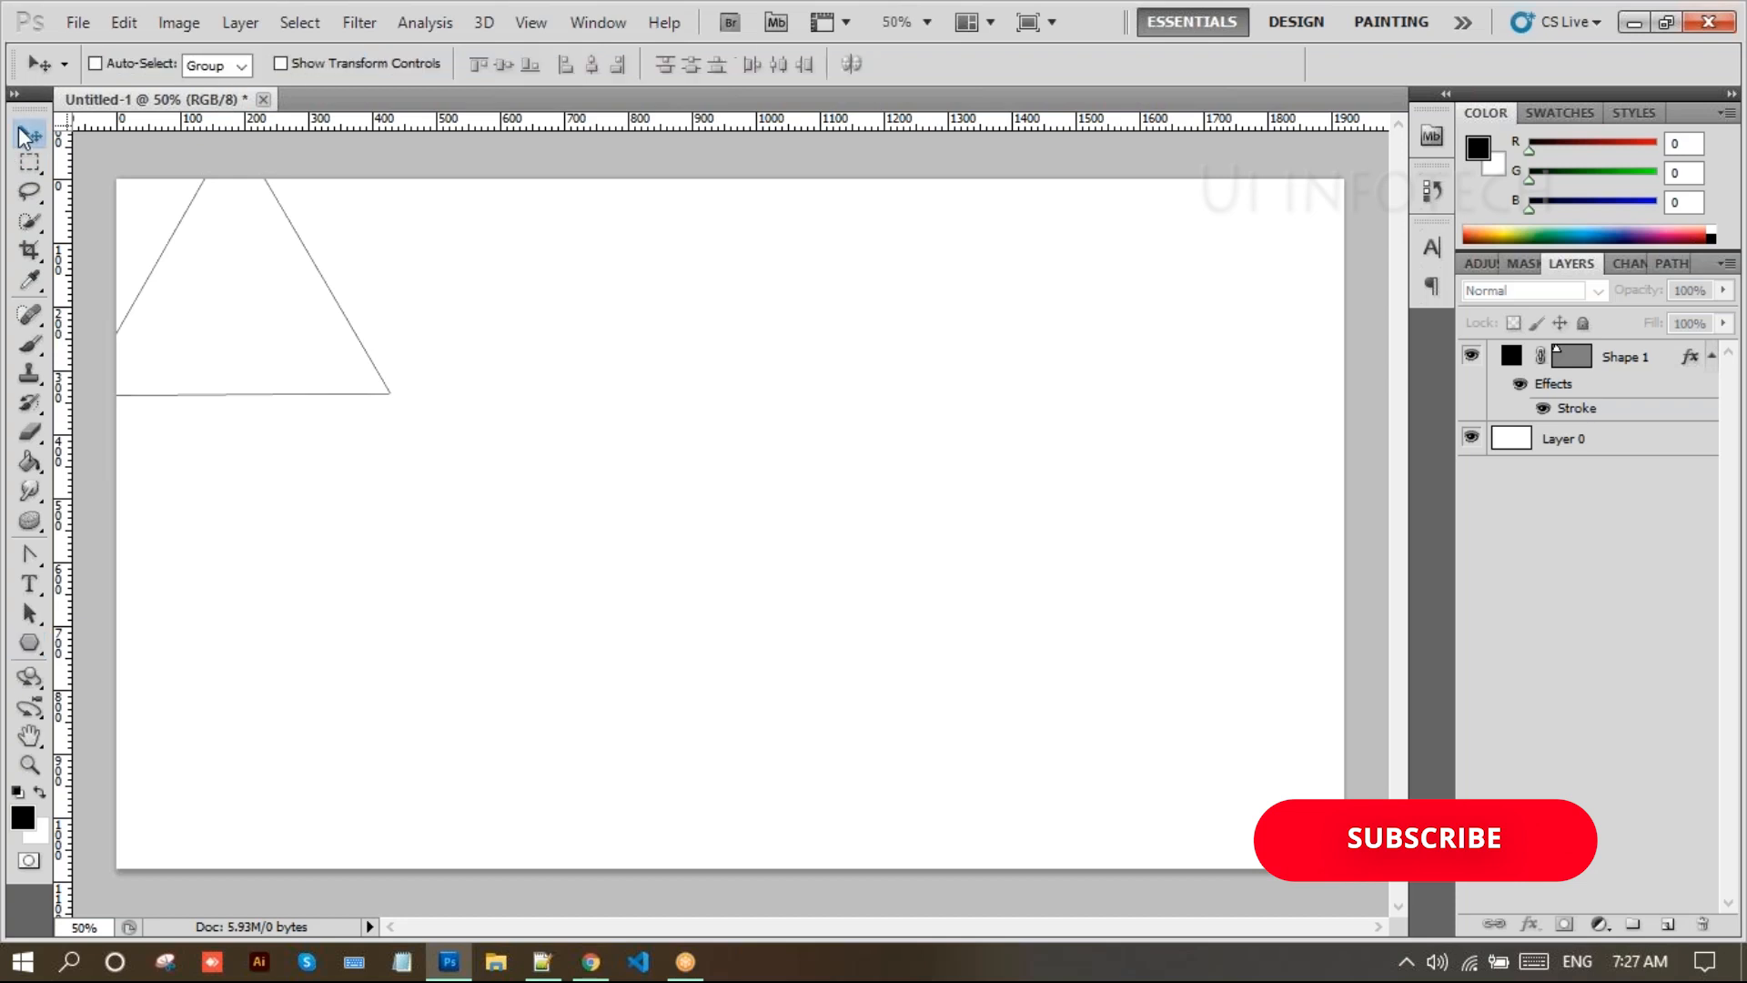
pyautogui.click(235, 291)
pyautogui.click(898, 384)
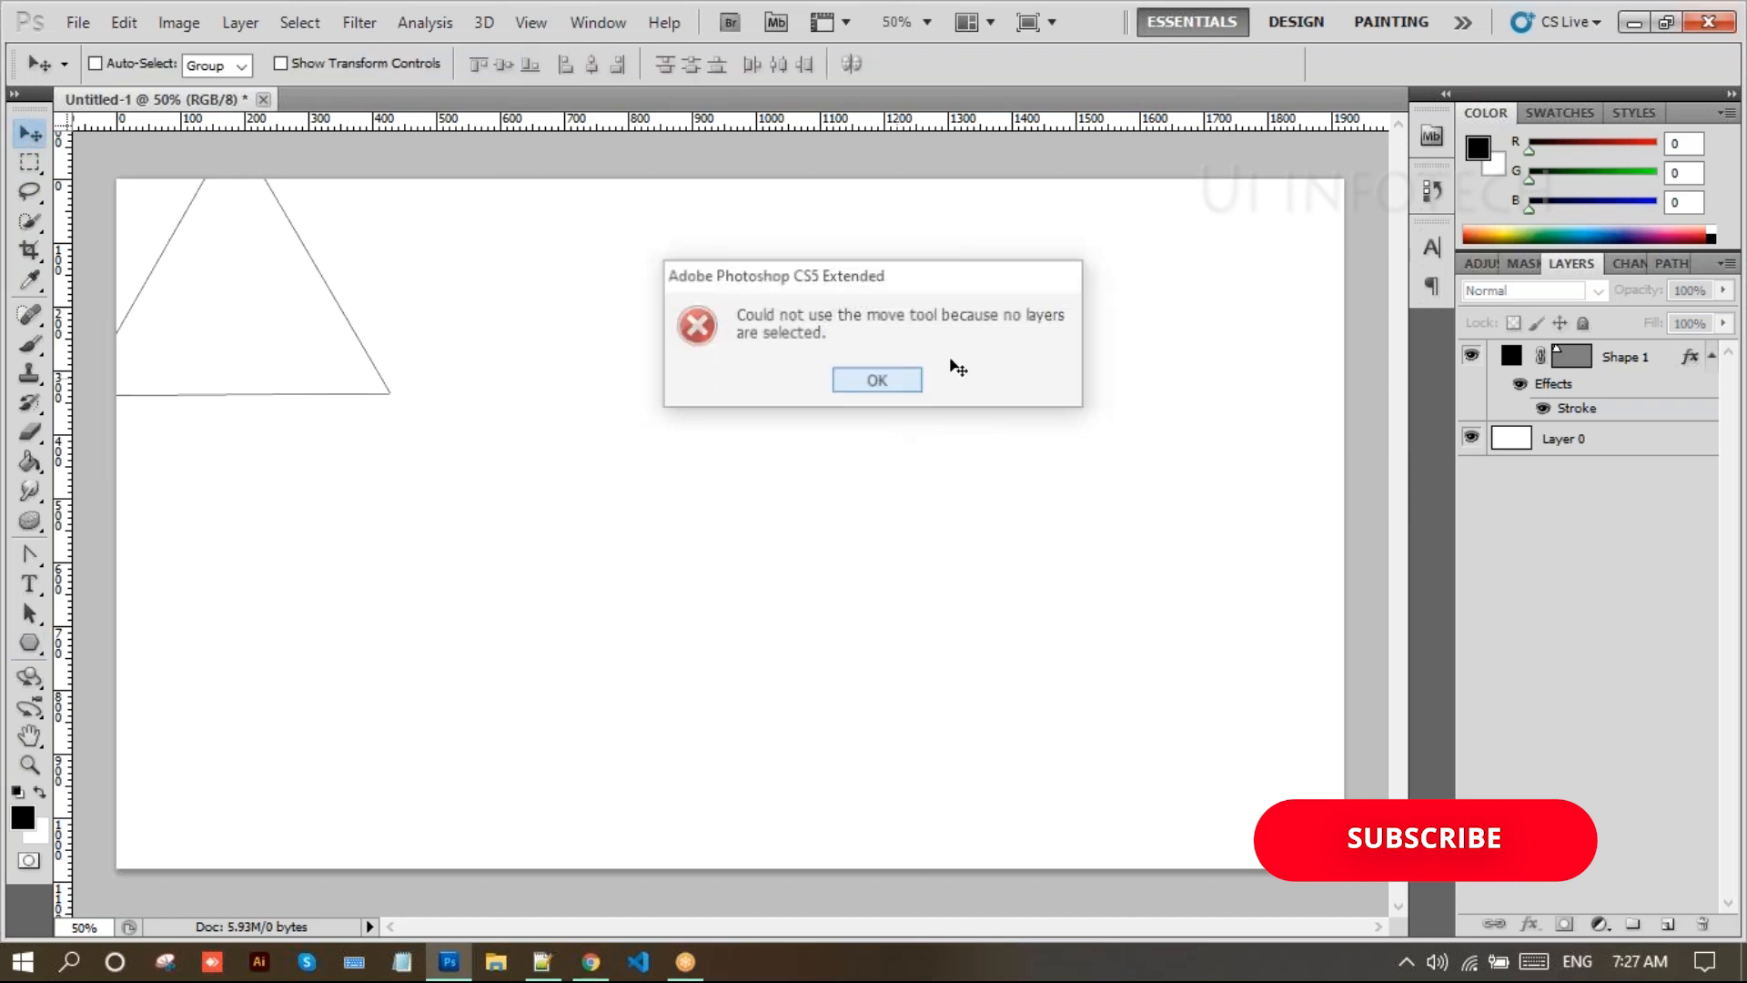
pyautogui.click(1607, 369)
pyautogui.moveTo(252, 379); pyautogui.dragTo(284, 424)
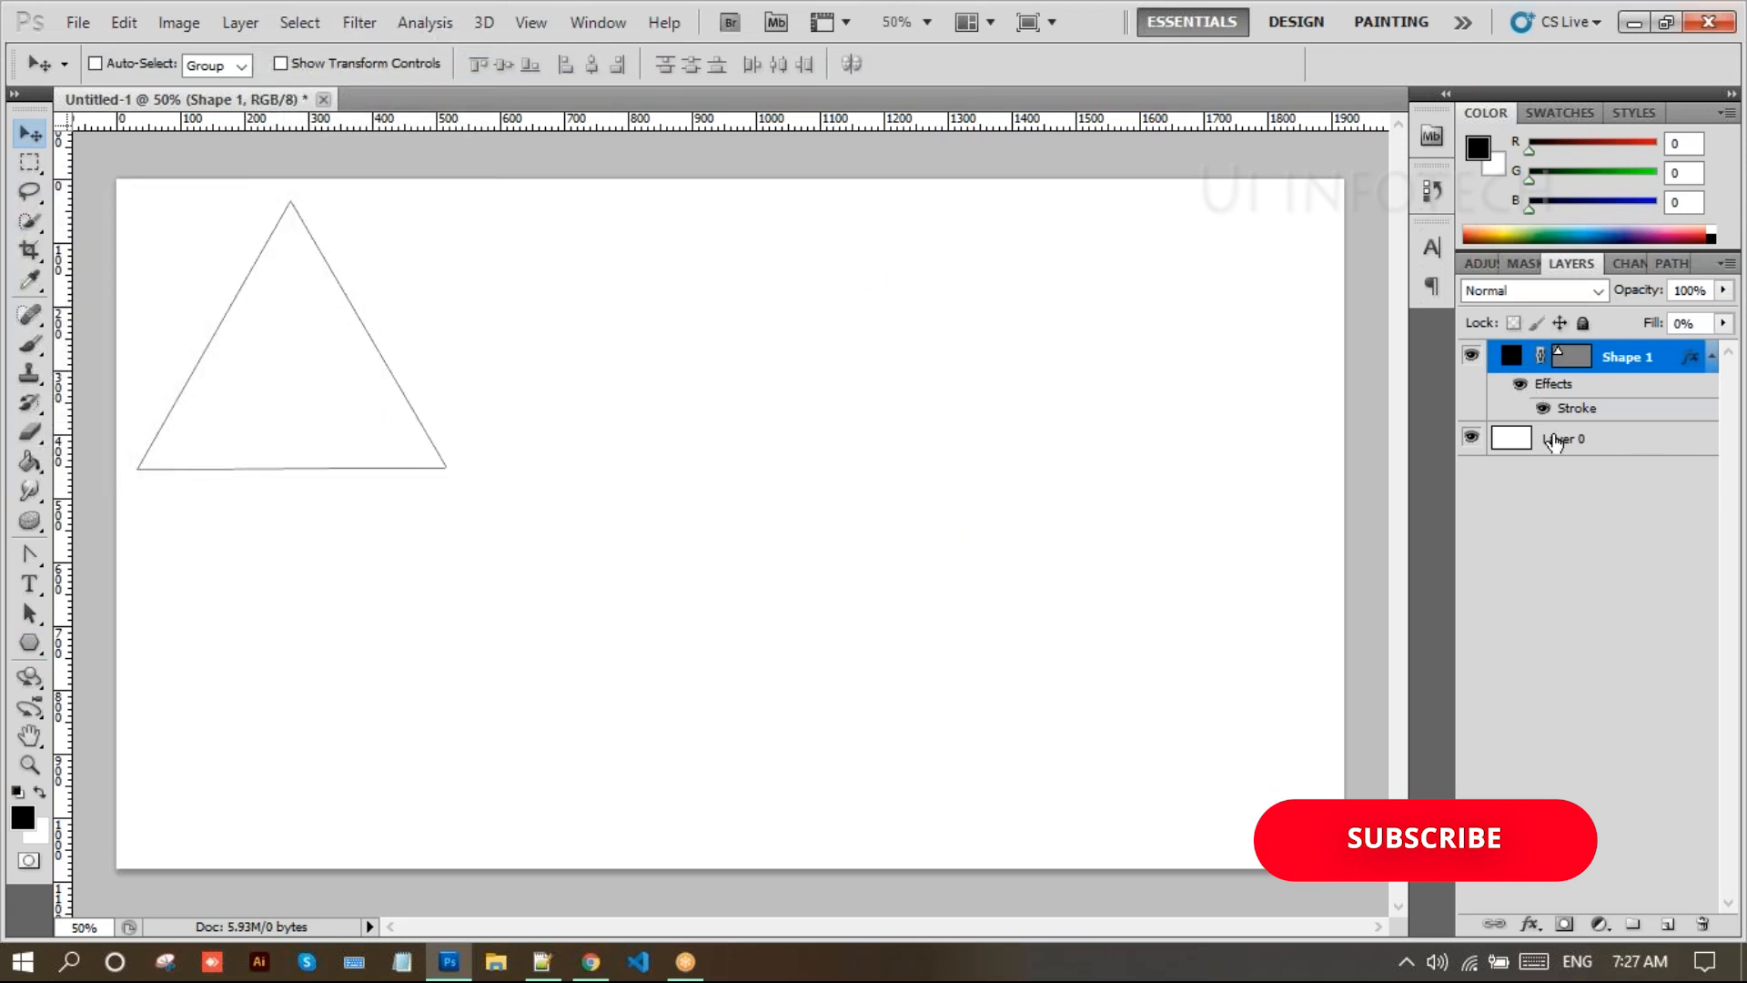
pyautogui.click(1520, 383)
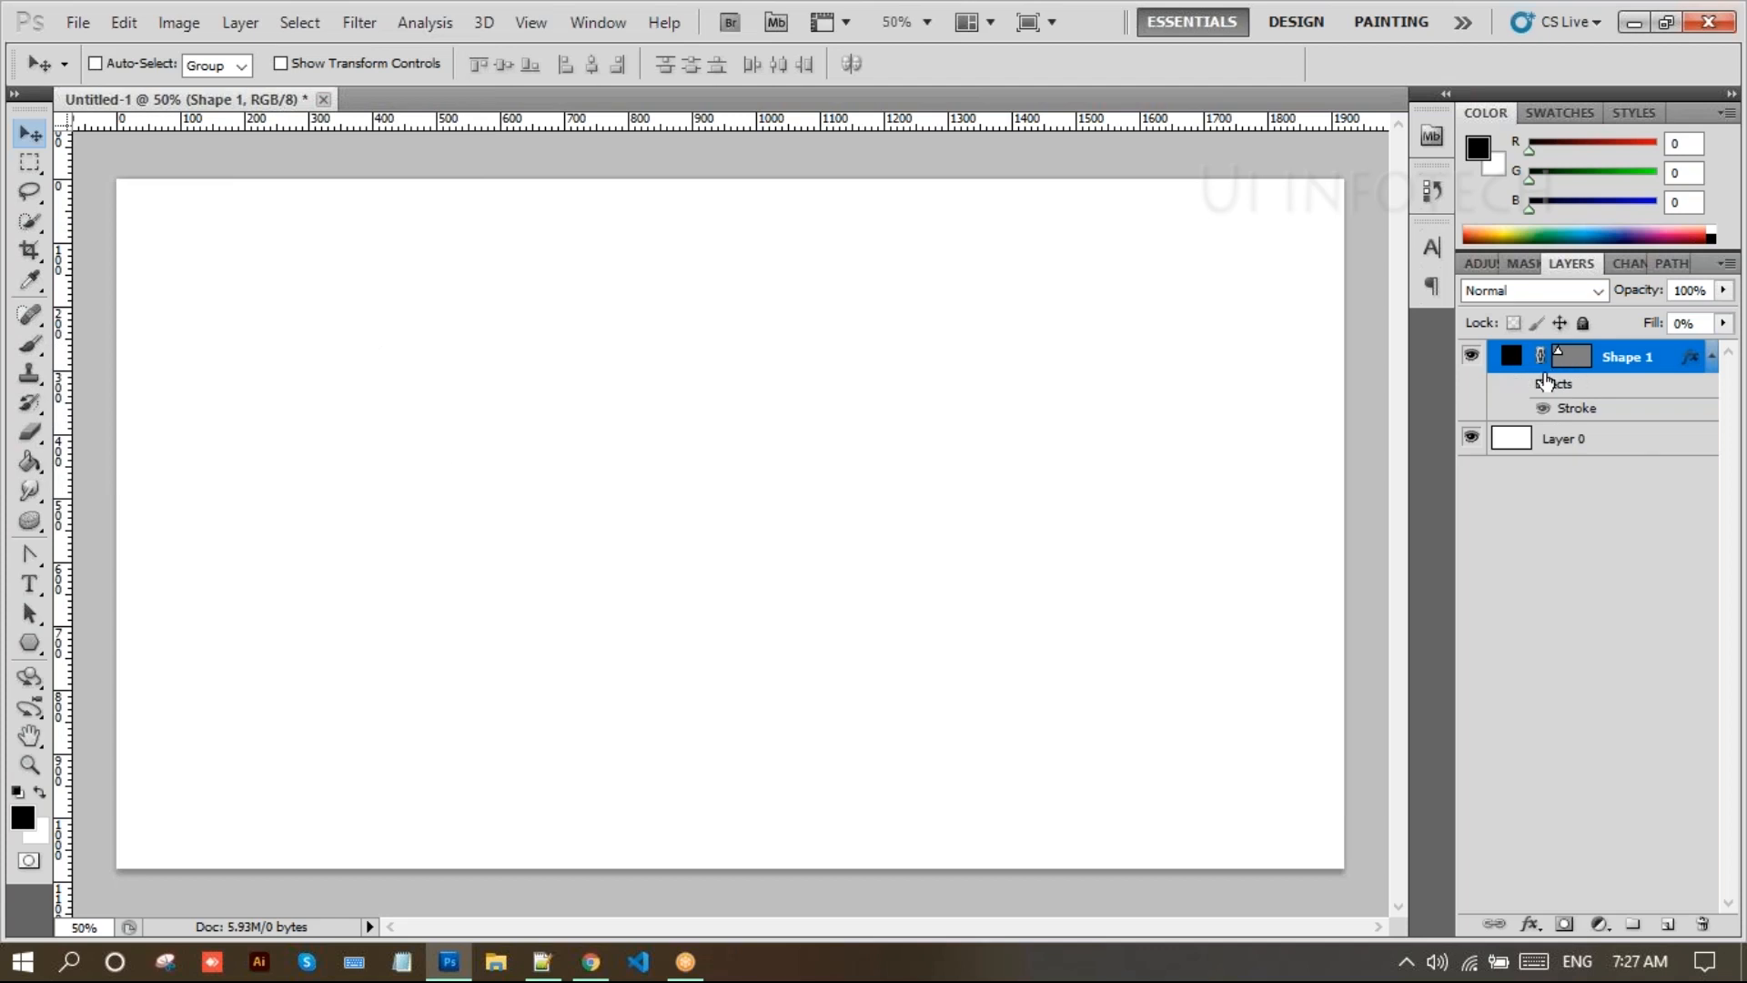
pyautogui.click(1520, 383)
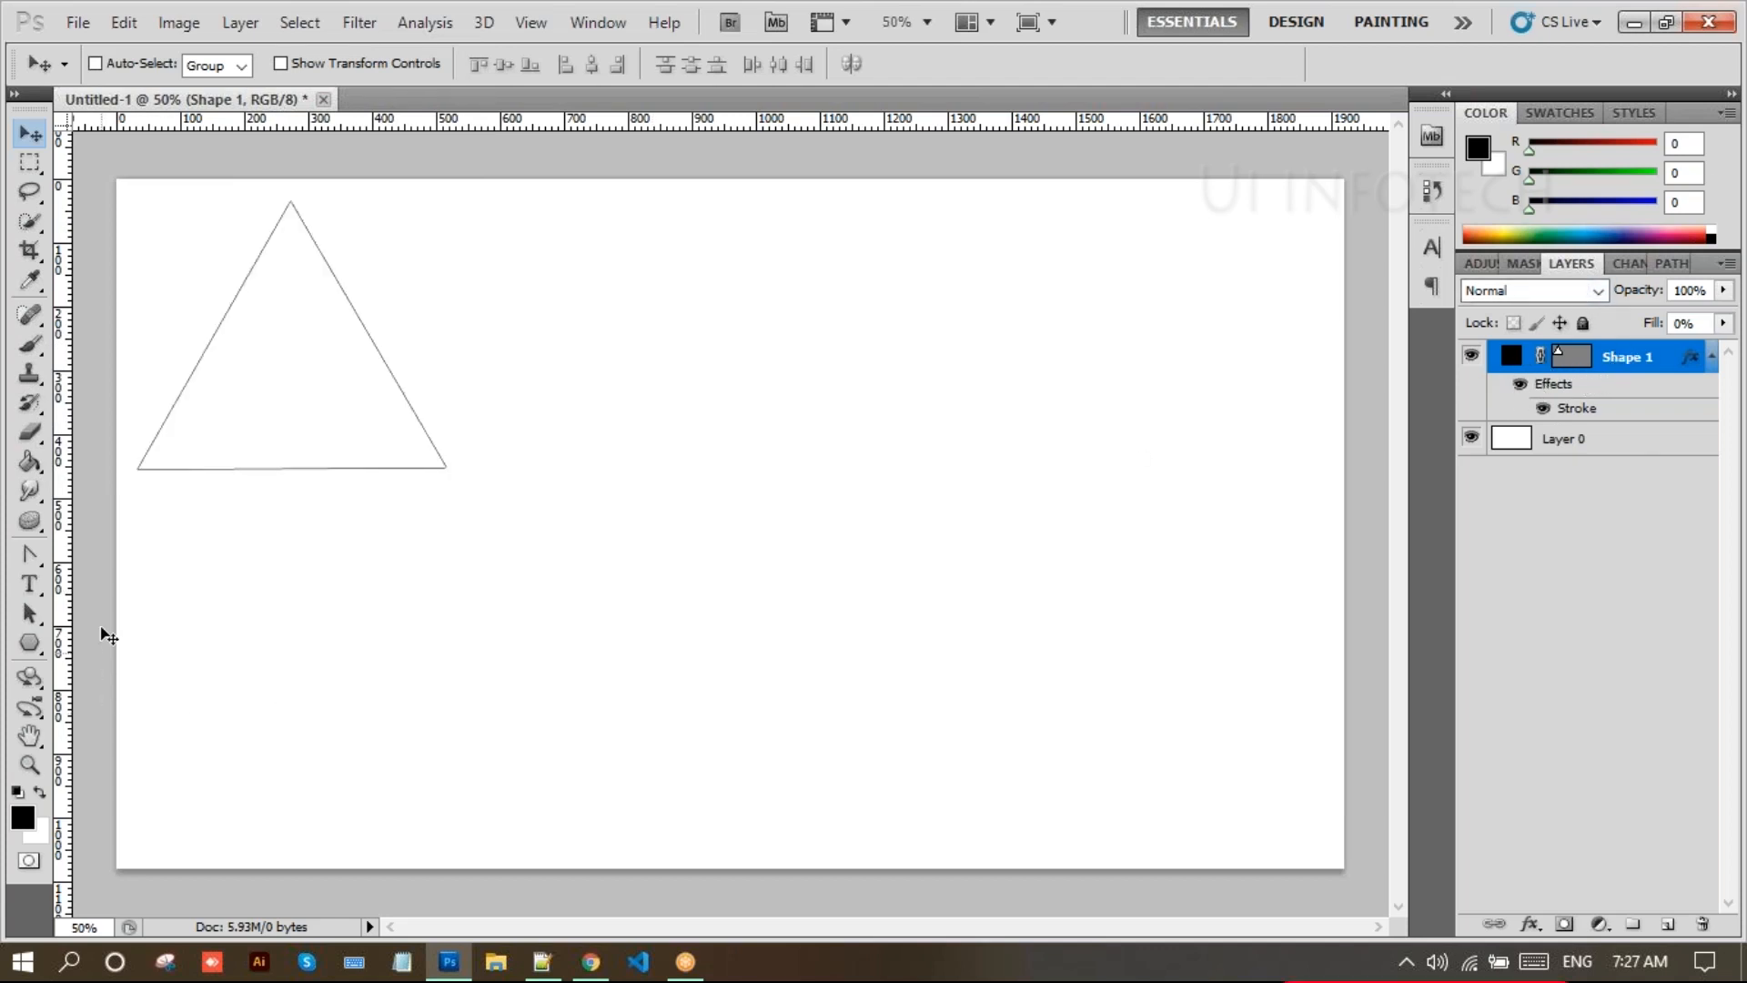
pyautogui.click(30, 642)
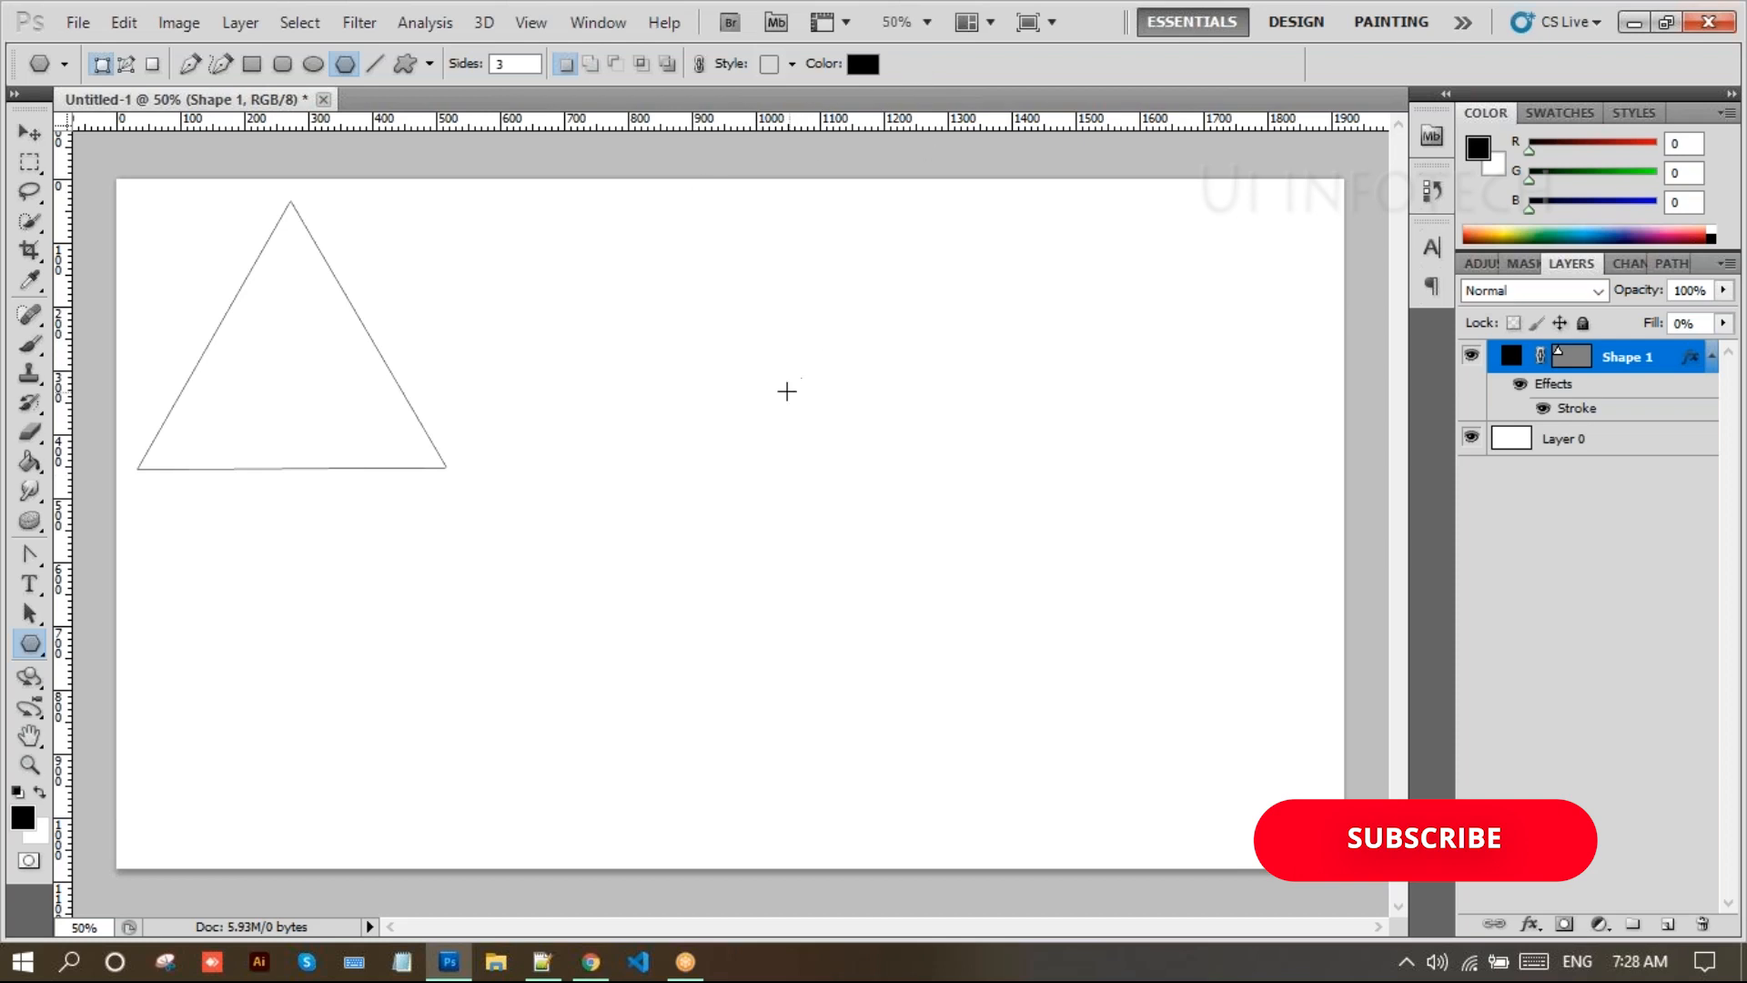
pyautogui.moveTo(683, 382); pyautogui.dragTo(663, 347)
pyautogui.rightClick(663, 345)
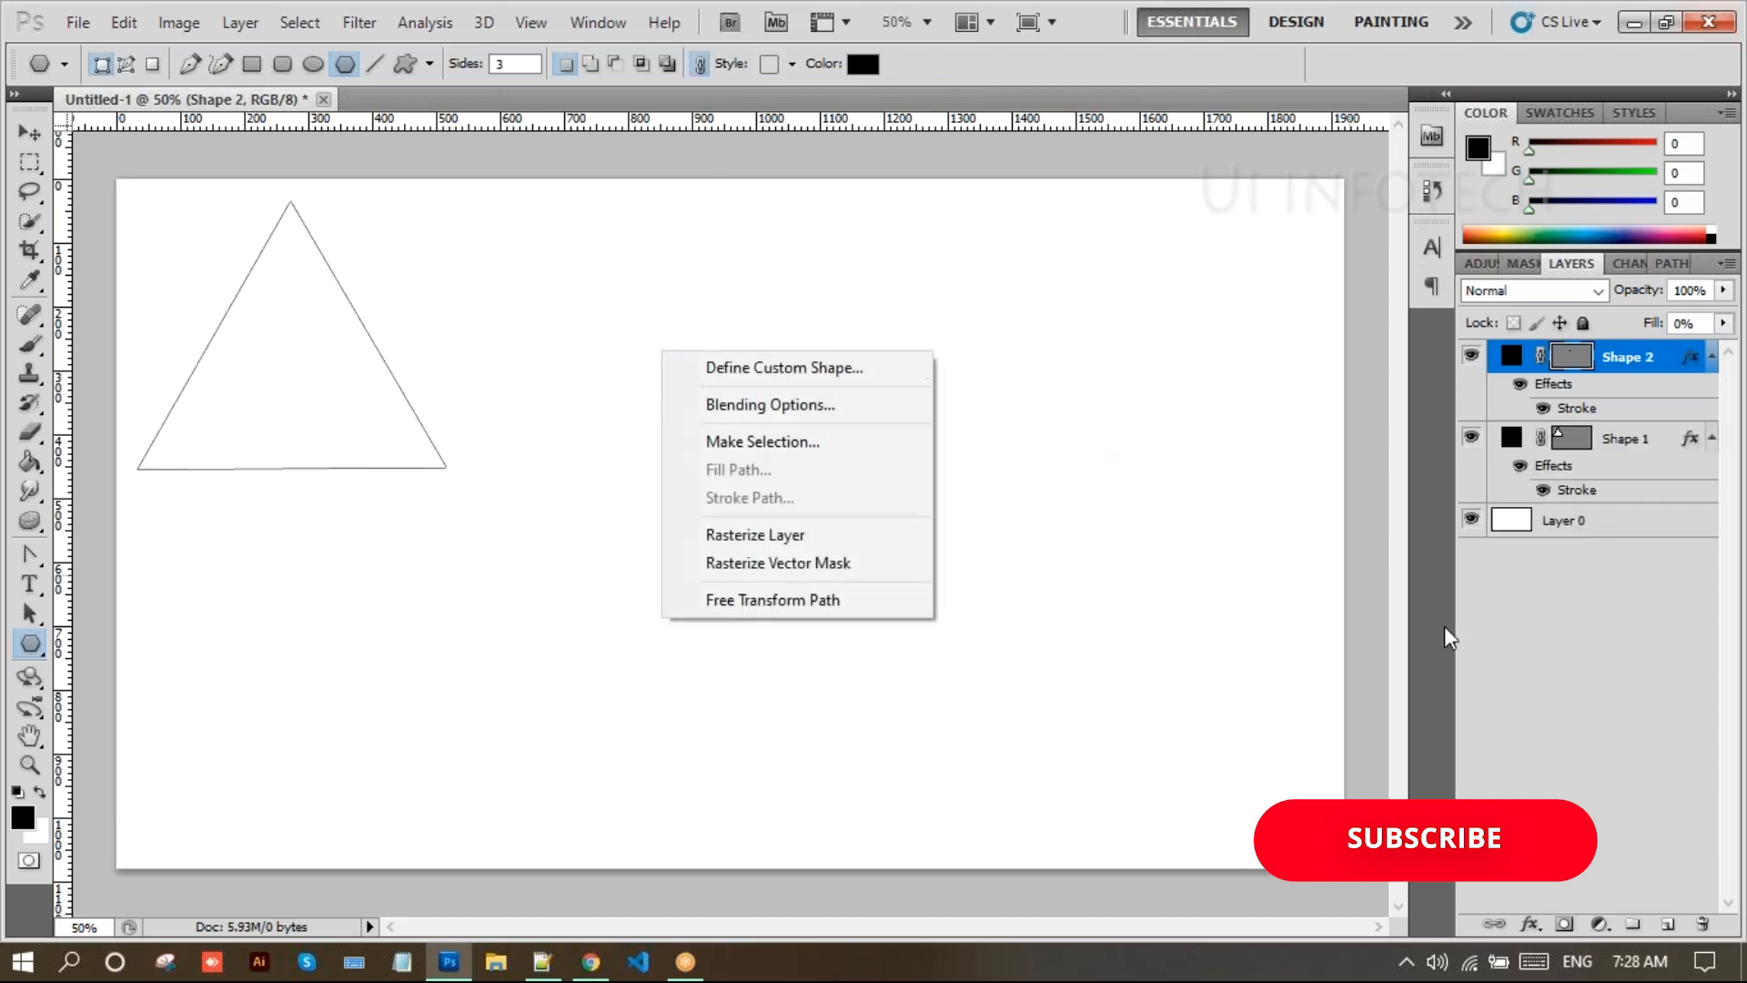
pyautogui.click(1626, 693)
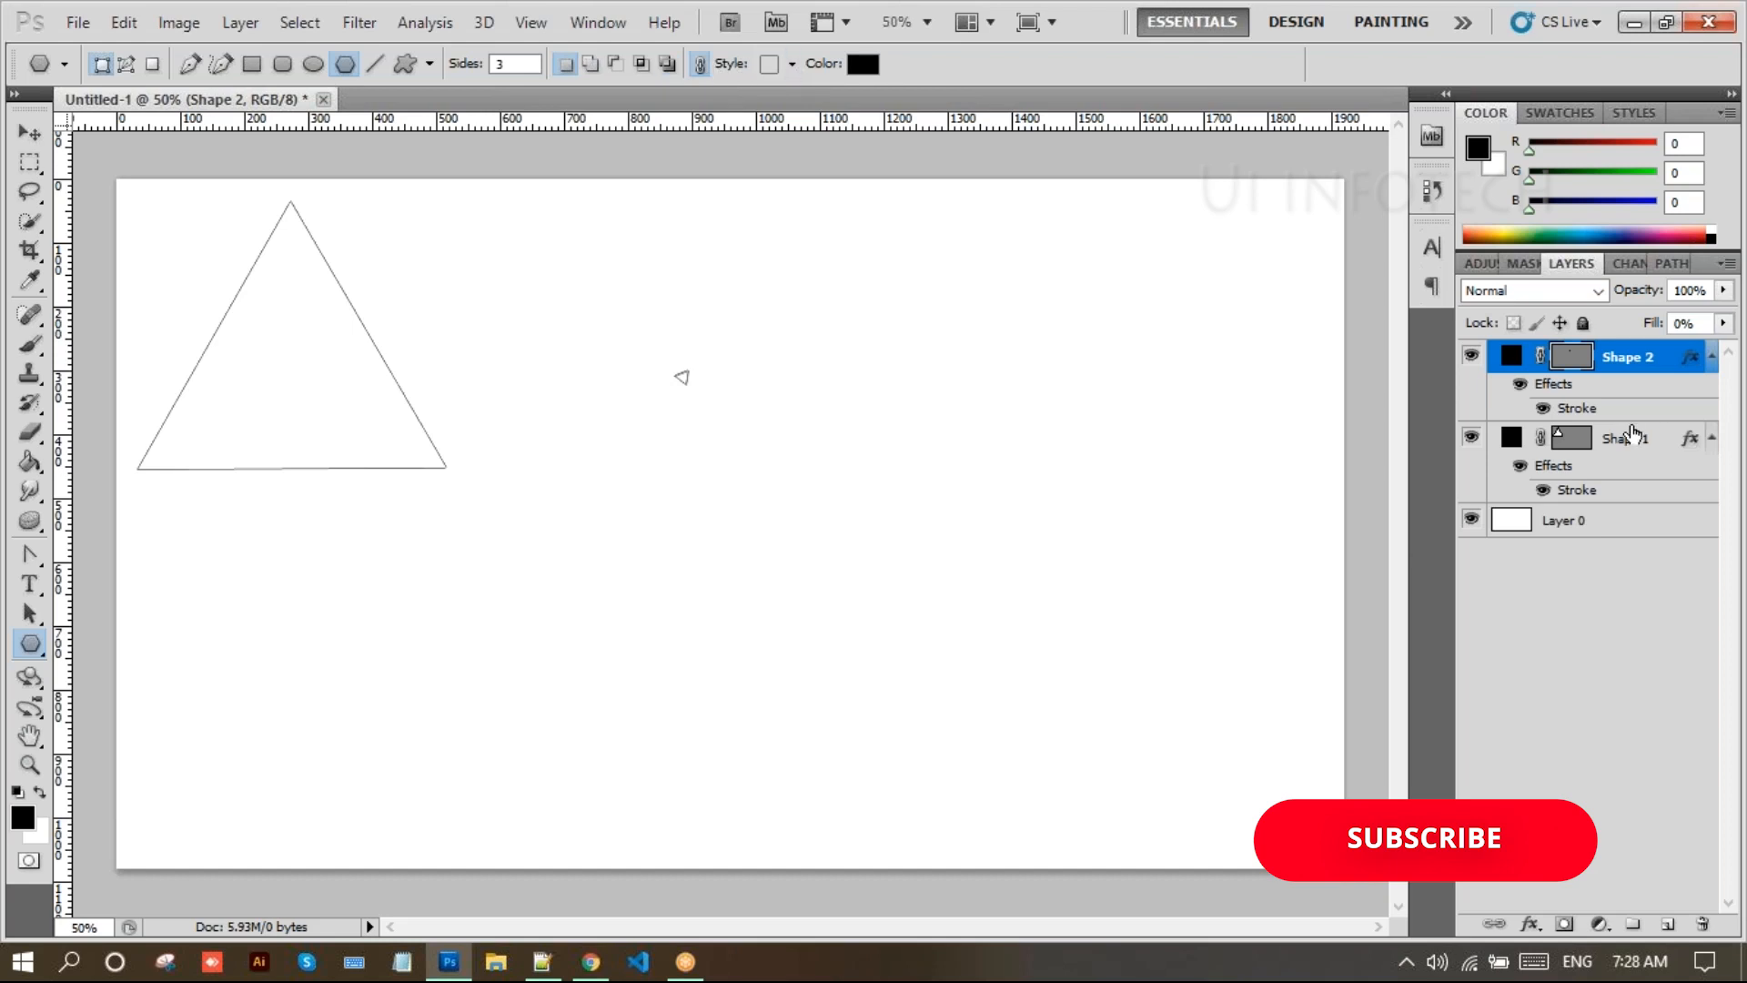
pyautogui.click(1606, 448)
pyautogui.click(1579, 357)
pyautogui.press('Delete')
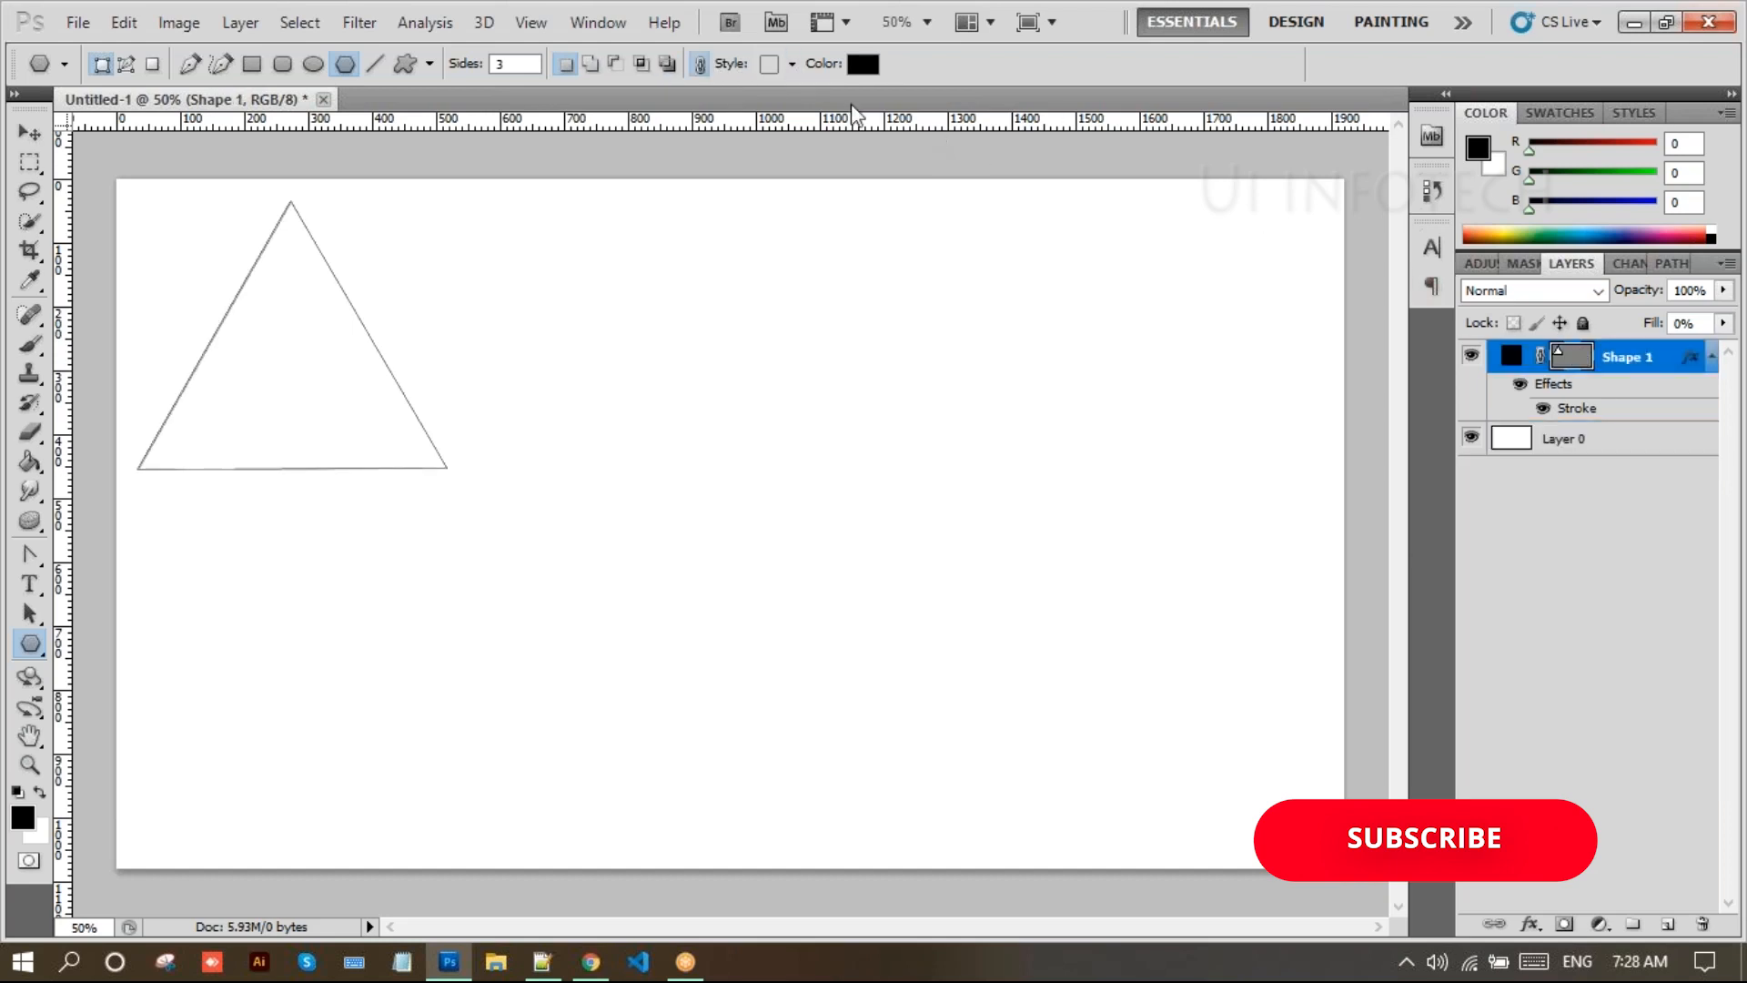
# Remove the triangle's stroke style by applying the empty style preset to its shape layer
pyautogui.click(792, 64)
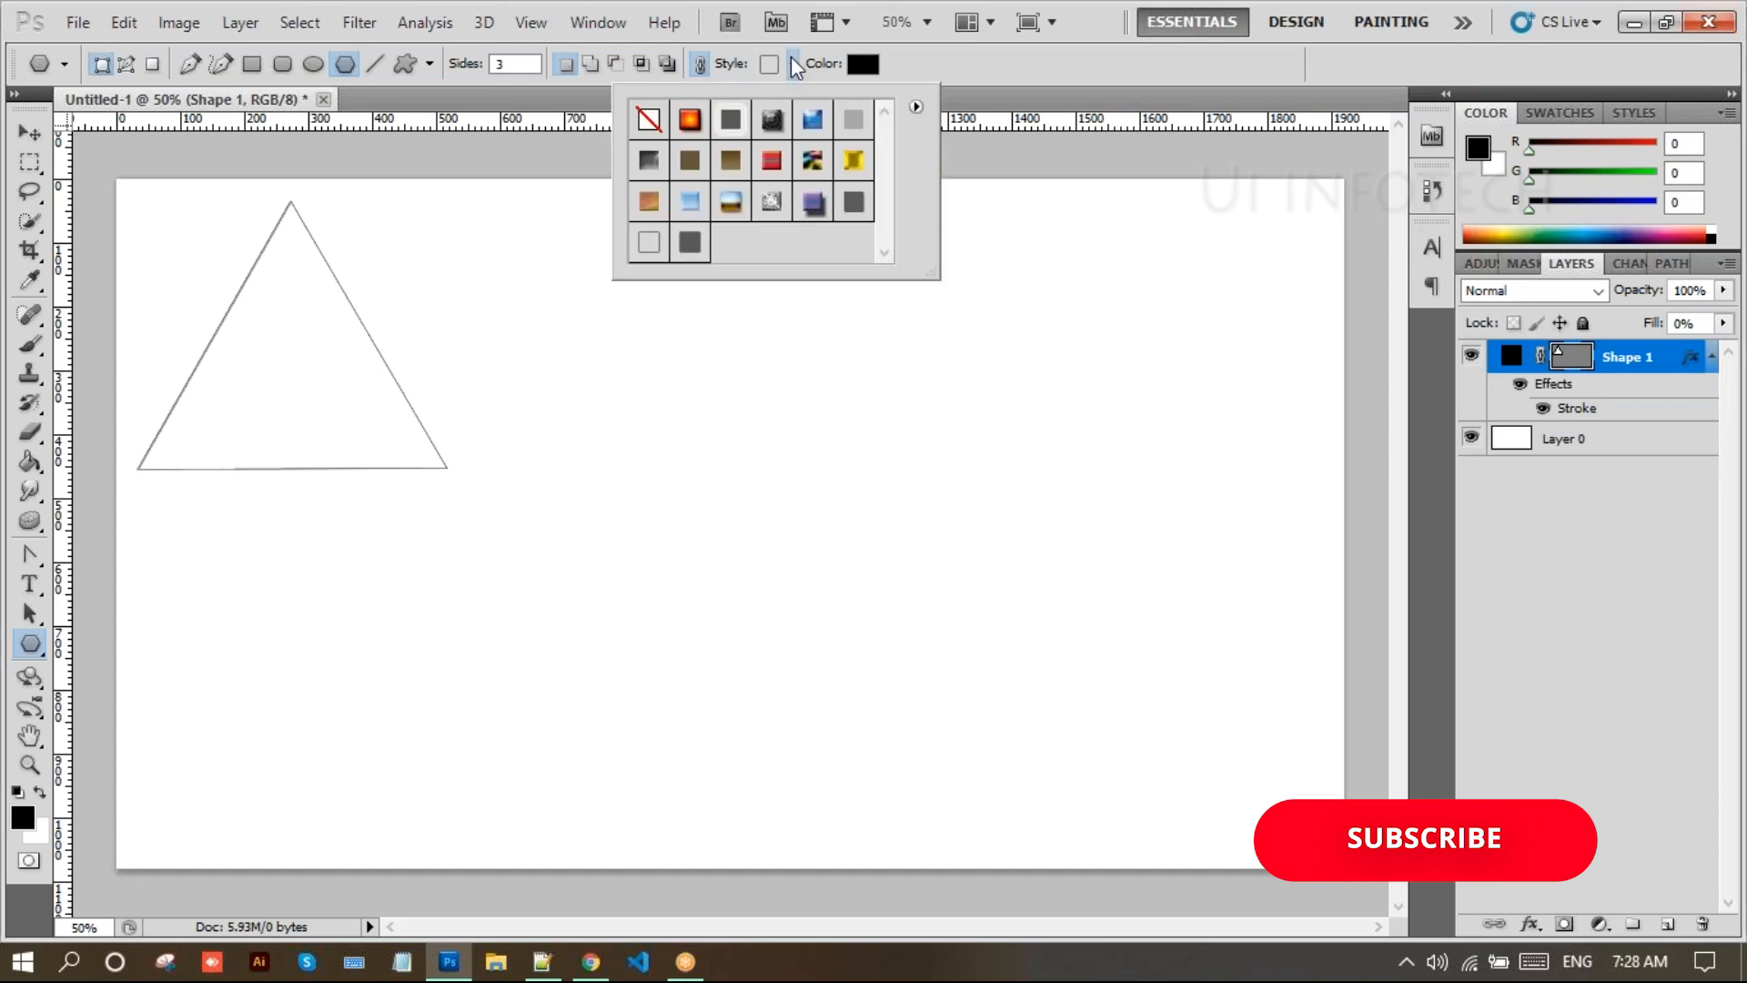
pyautogui.click(668, 122)
pyautogui.click(1685, 679)
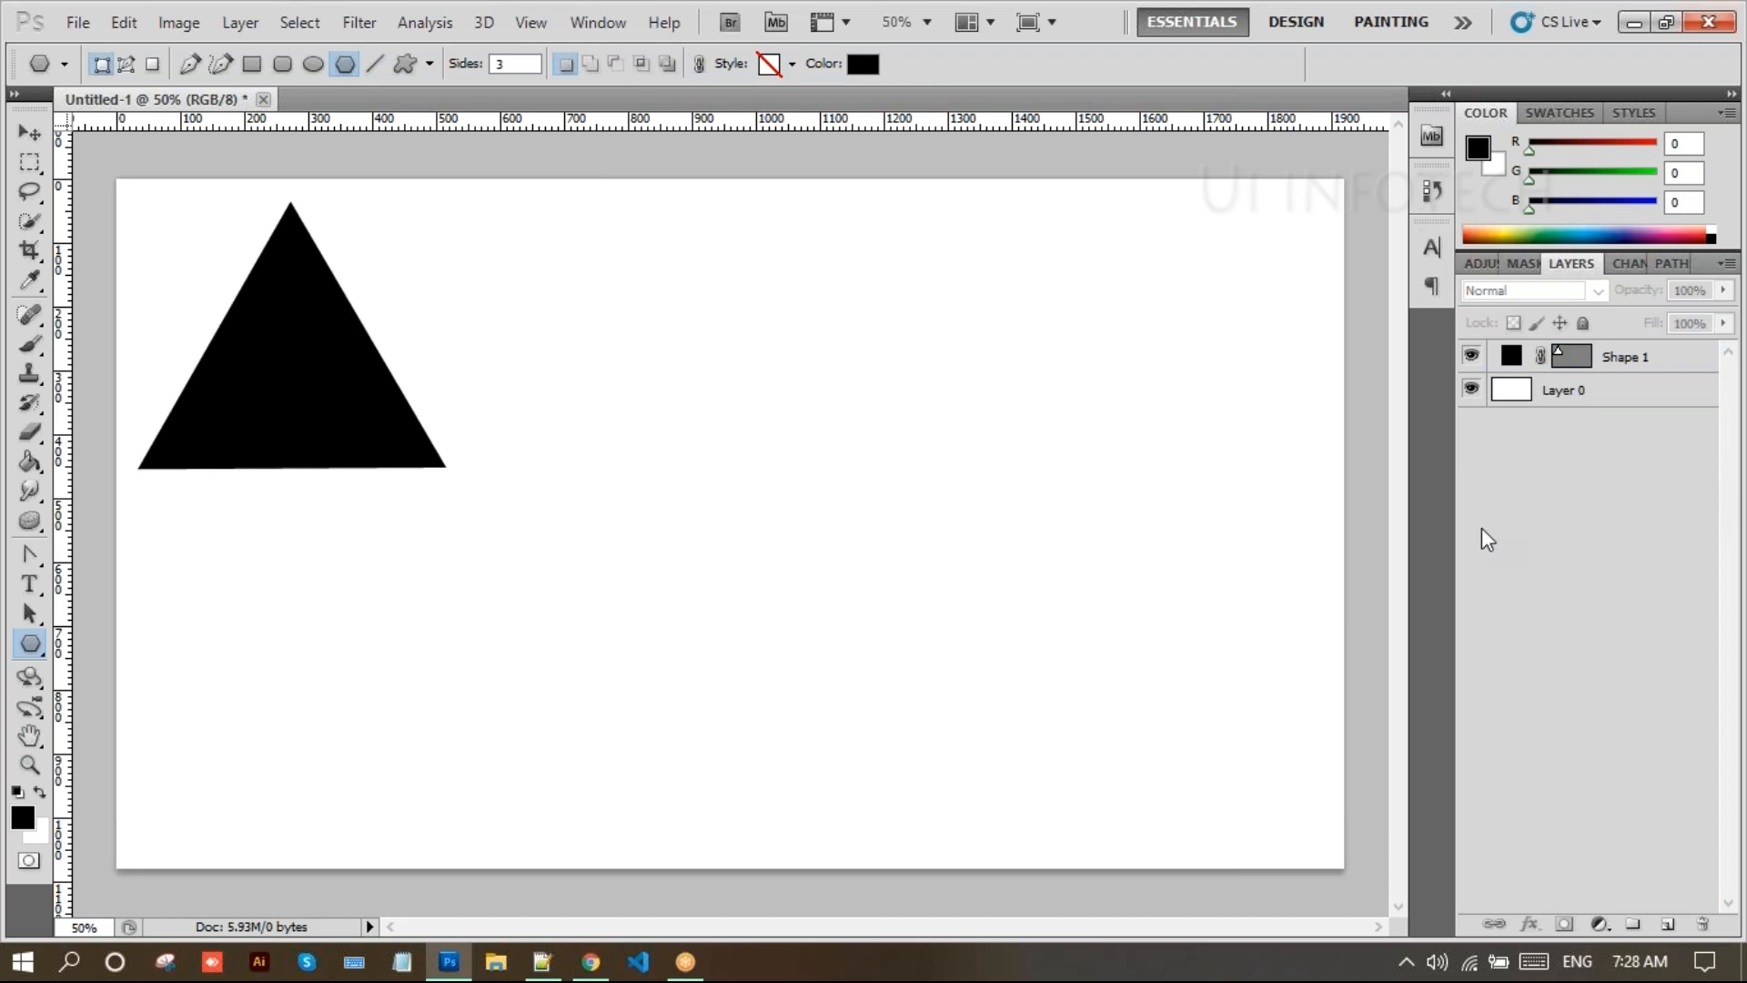
# Recolor the triangle's fill to pure red by setting R to 255, then deselect its layer
pyautogui.doubleClick(1511, 356)
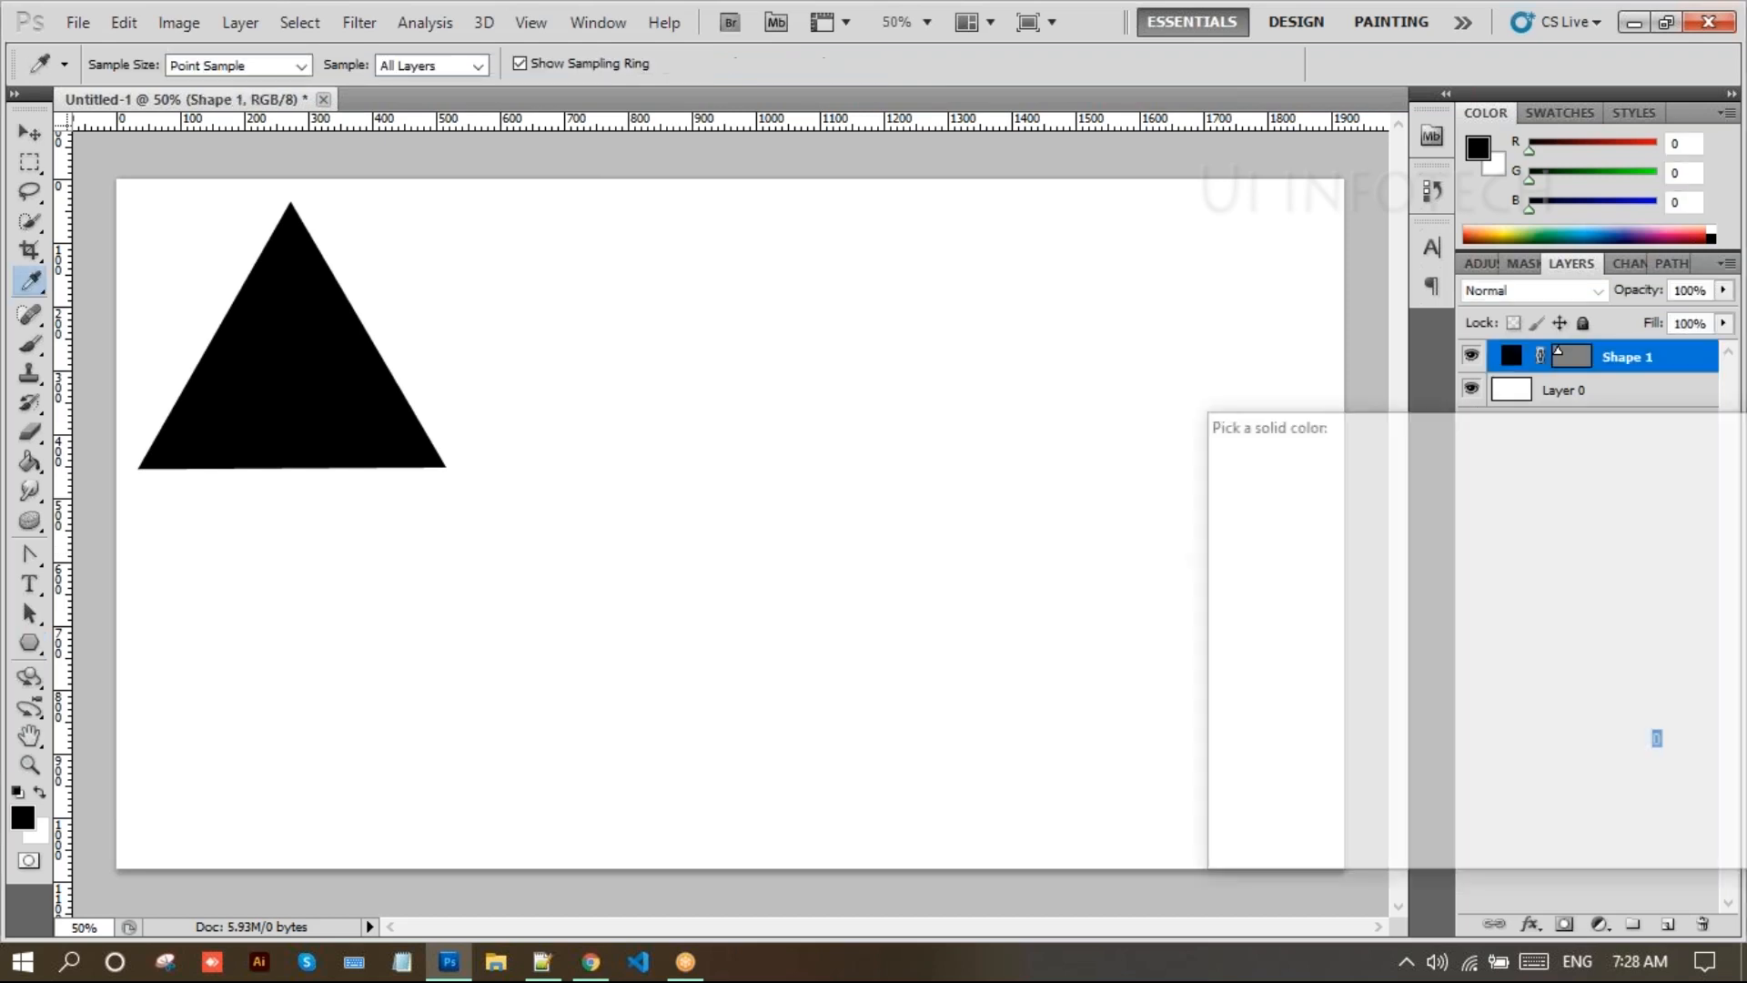
pyautogui.write('255')
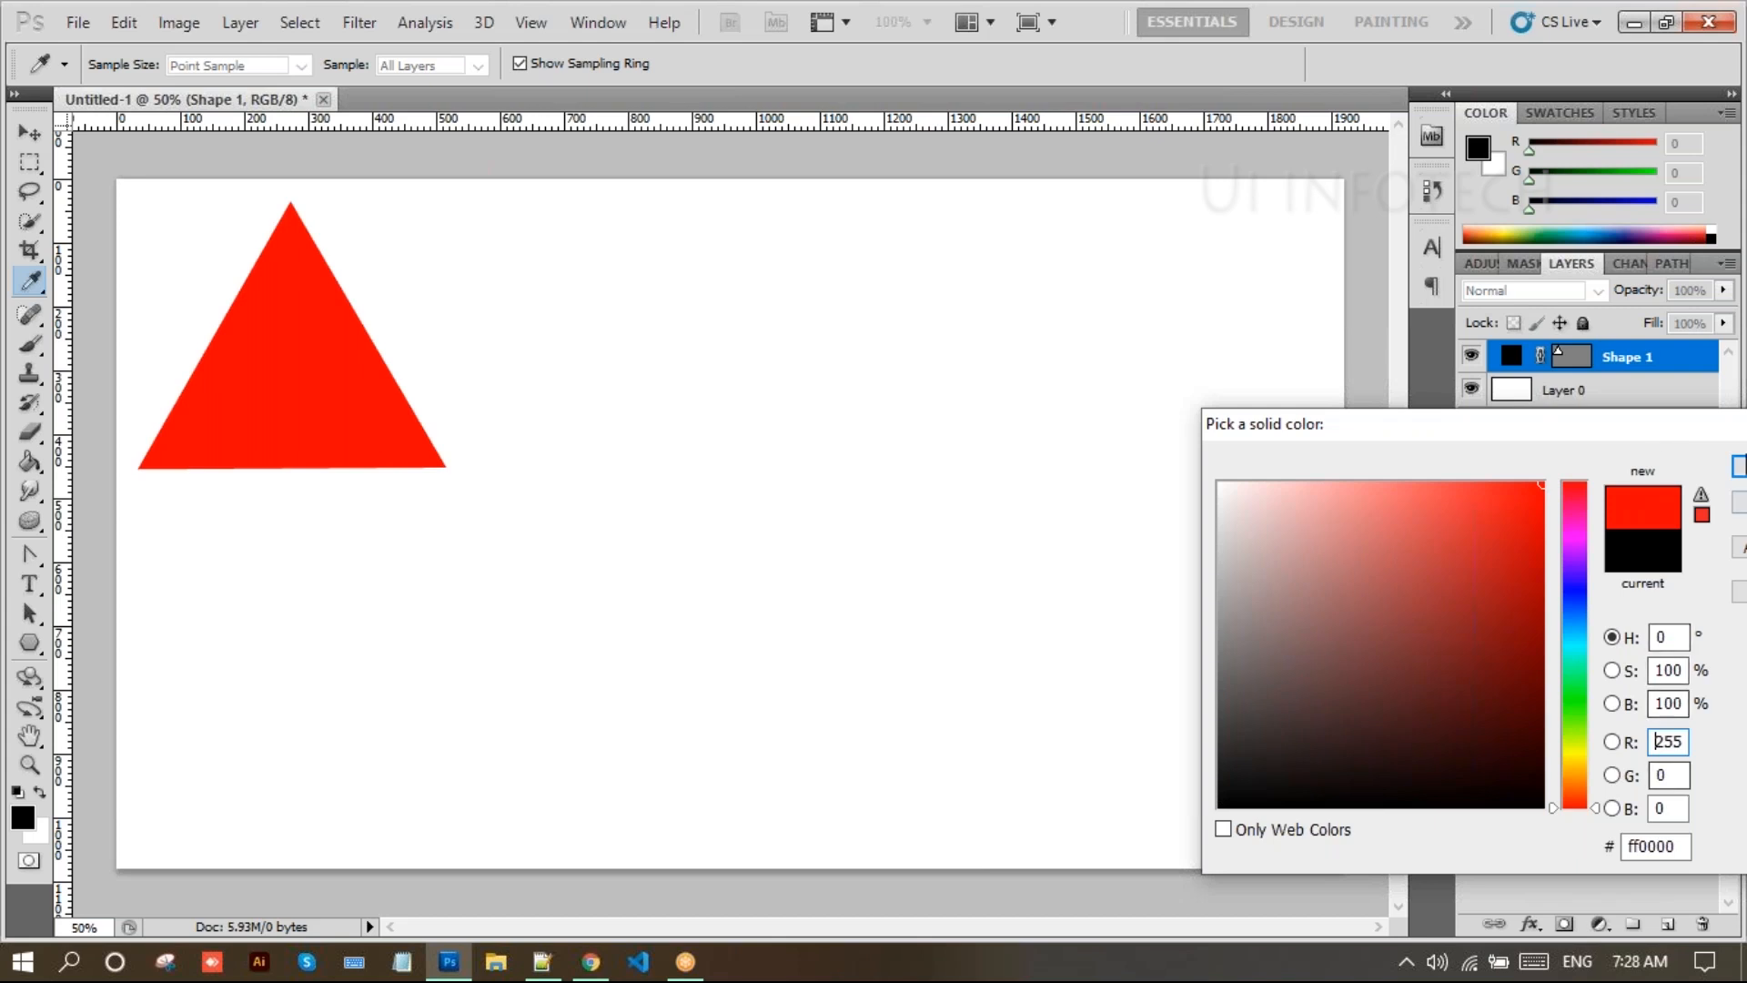
pyautogui.click(1739, 468)
pyautogui.click(1608, 497)
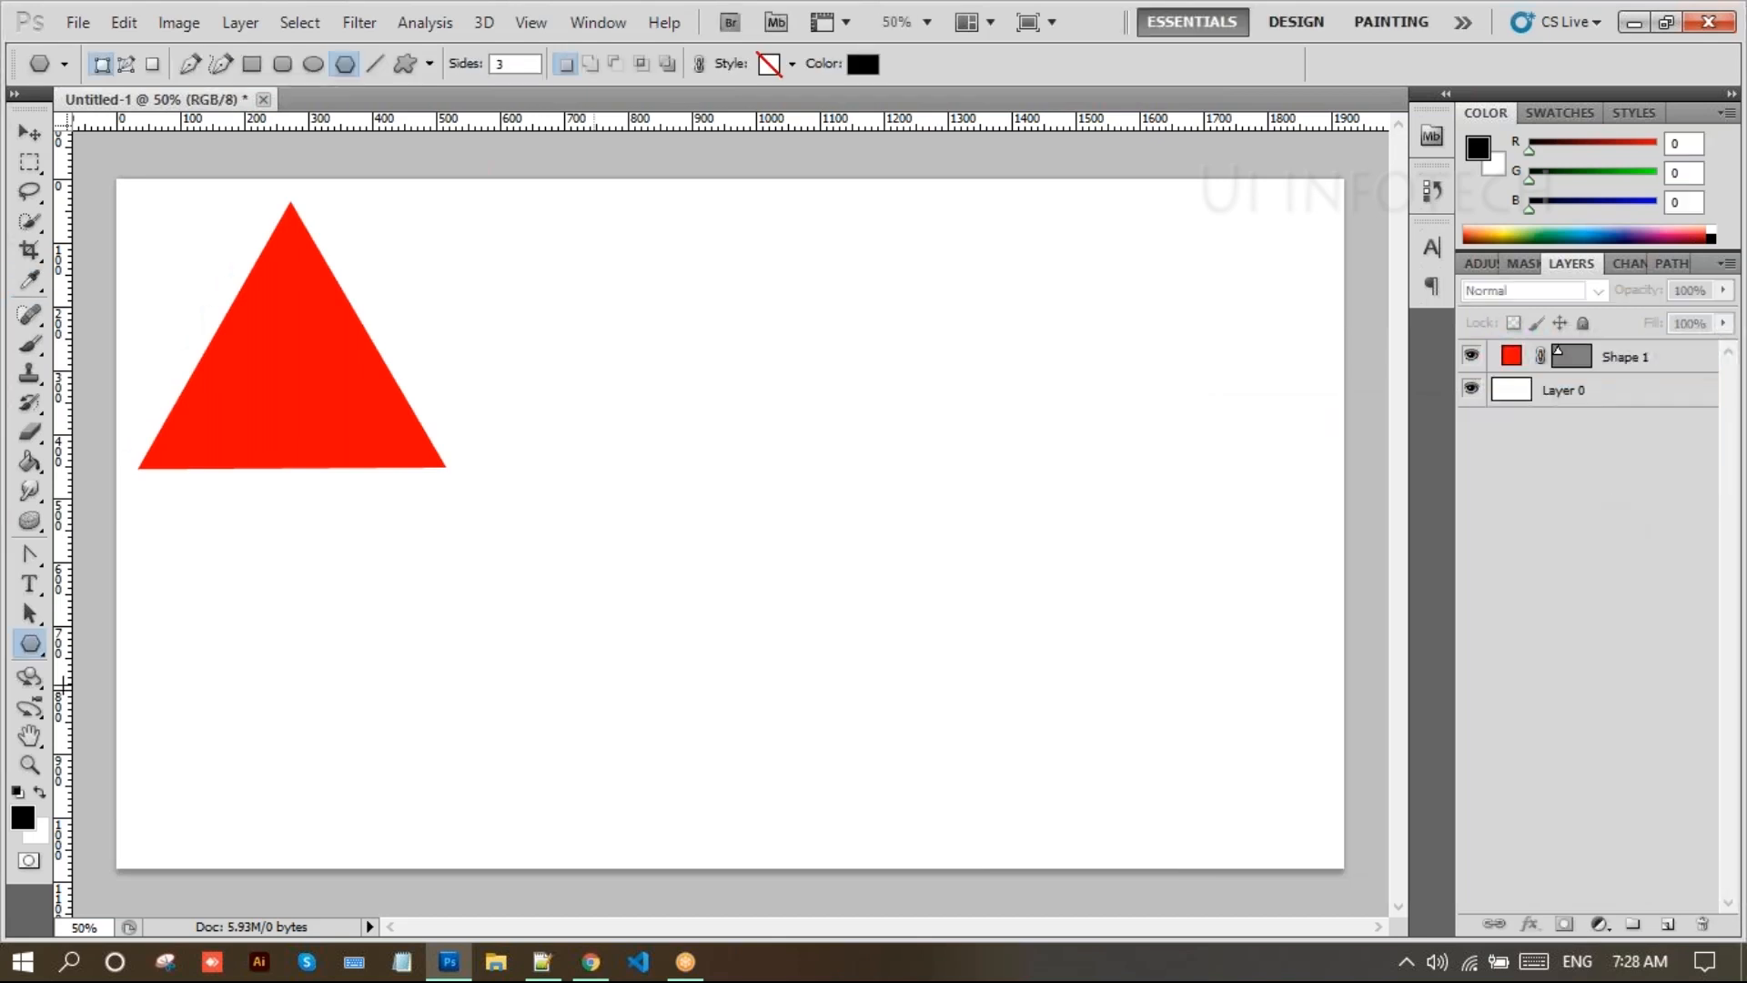
# Draw a four-sided polygon about 560 px wide beside the red triangle and move it clear of the triangle, inside the canvas
pyautogui.click(32, 642)
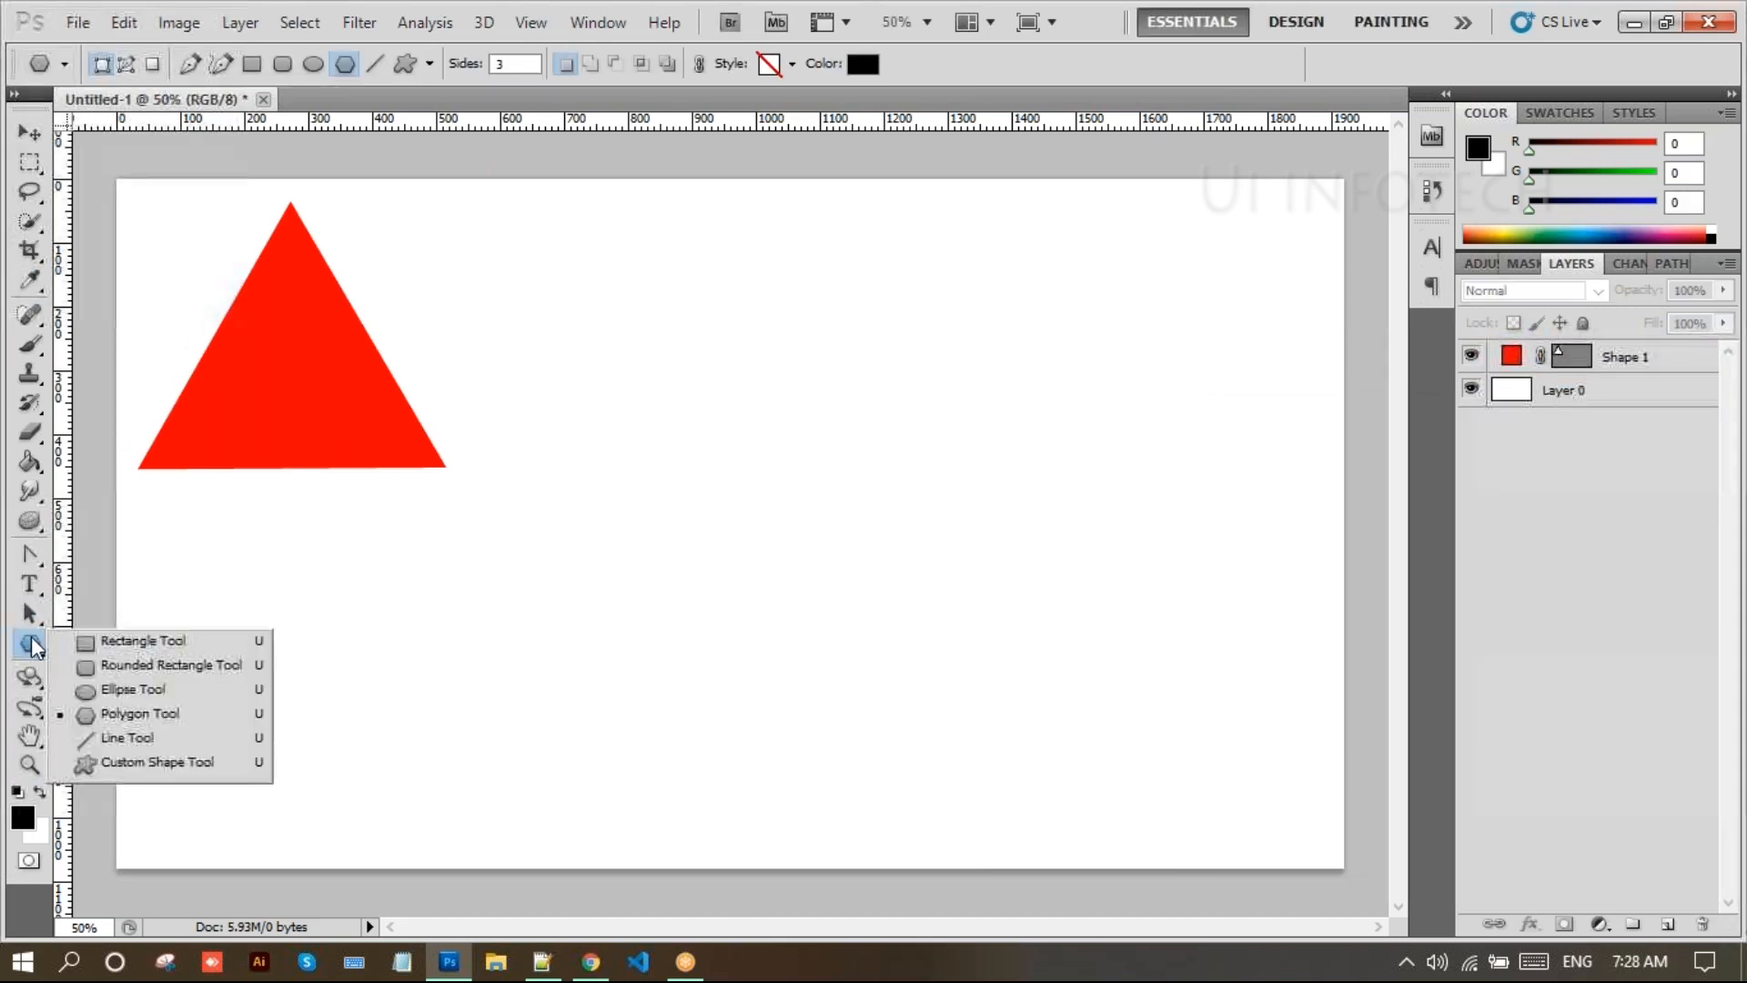
pyautogui.click(129, 718)
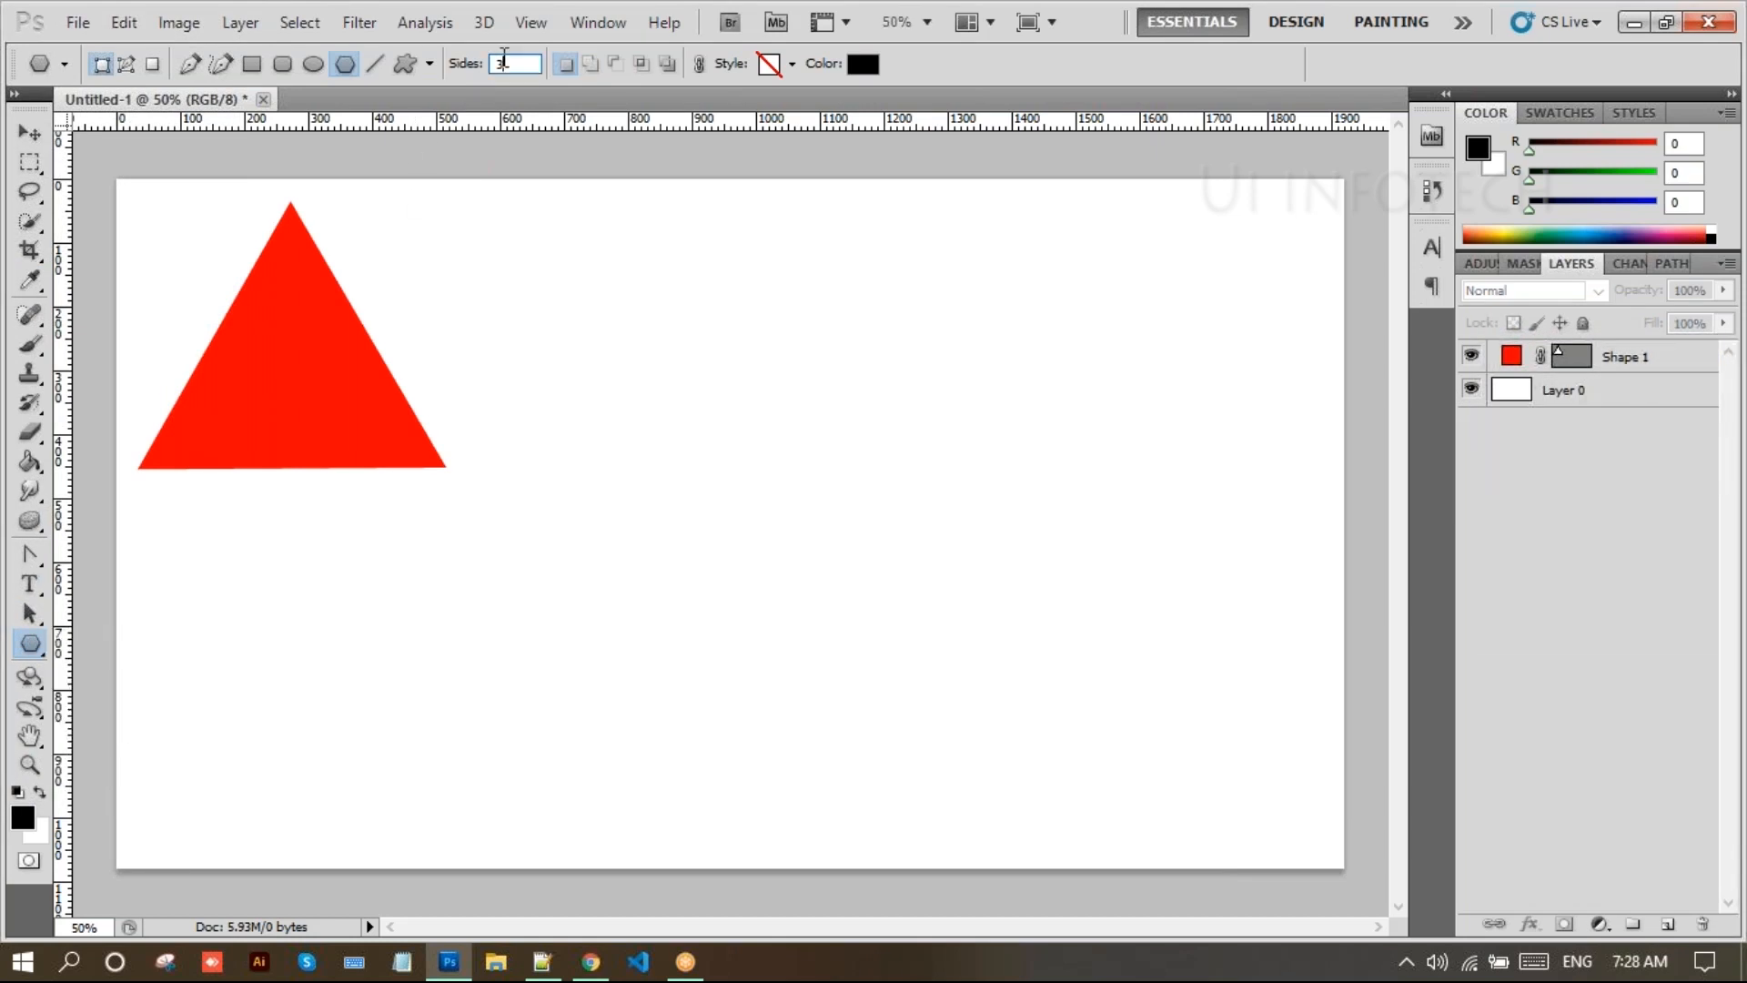
pyautogui.write('4')
pyautogui.moveTo(543, 312); pyautogui.dragTo(560, 494)
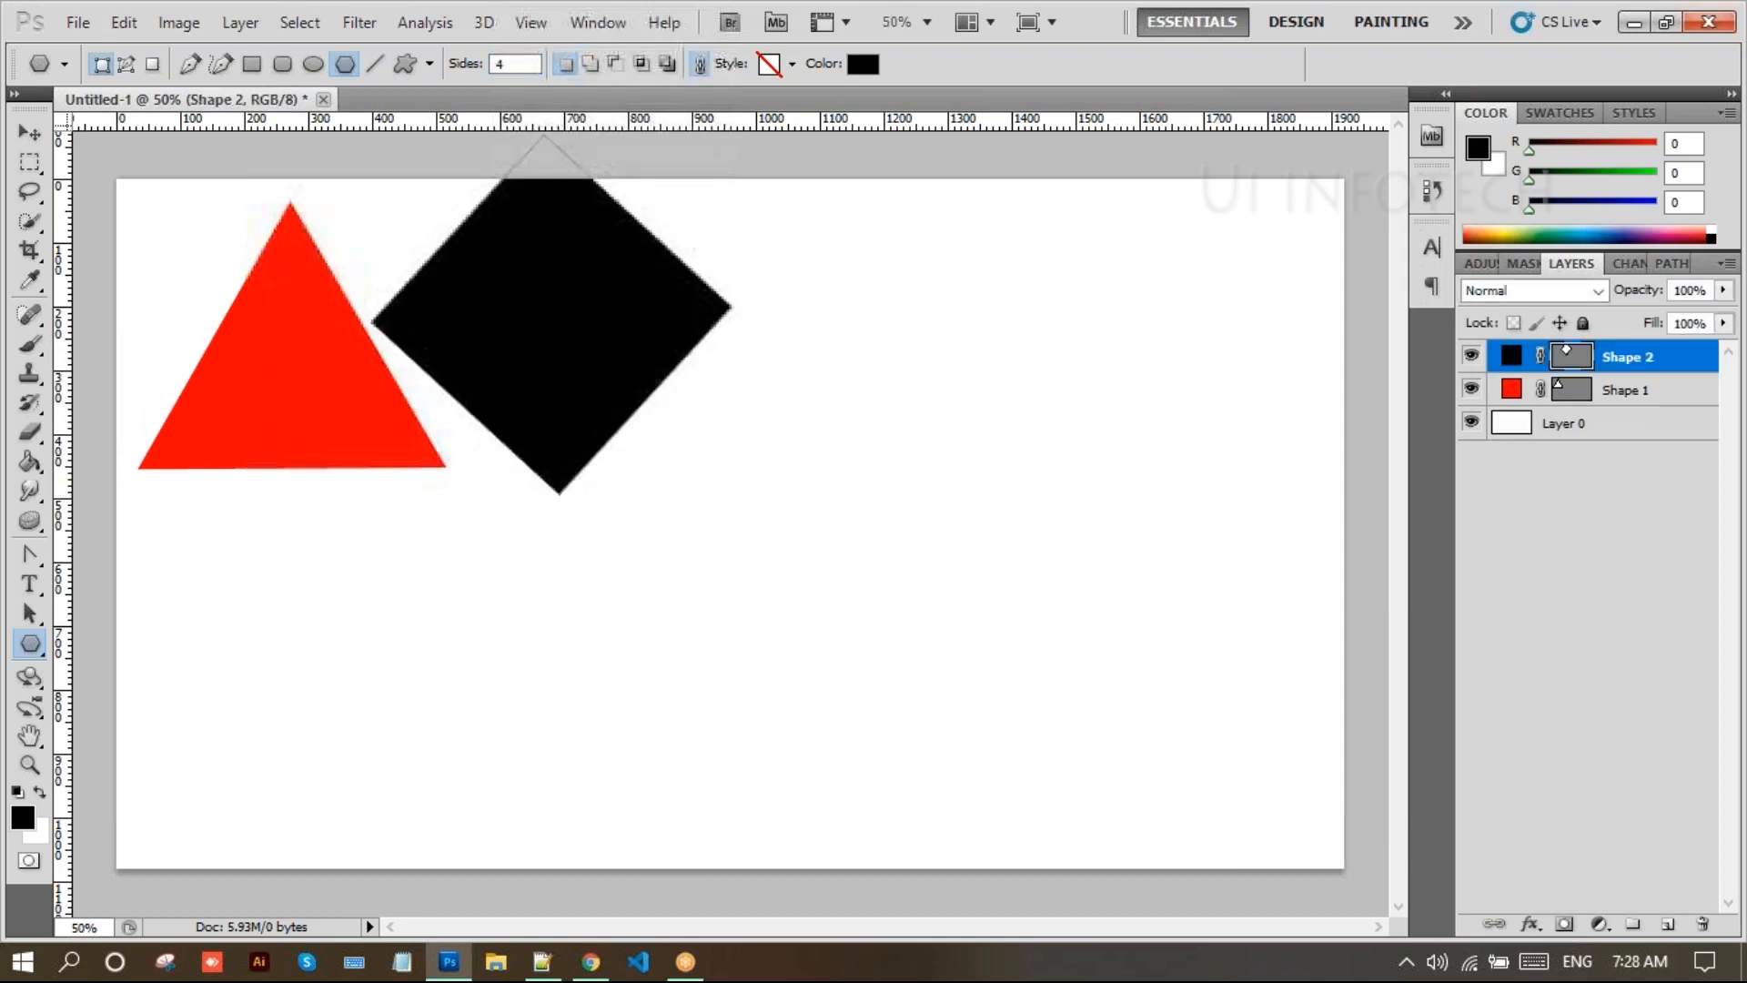
pyautogui.click(30, 133)
pyautogui.moveTo(603, 373); pyautogui.dragTo(664, 417)
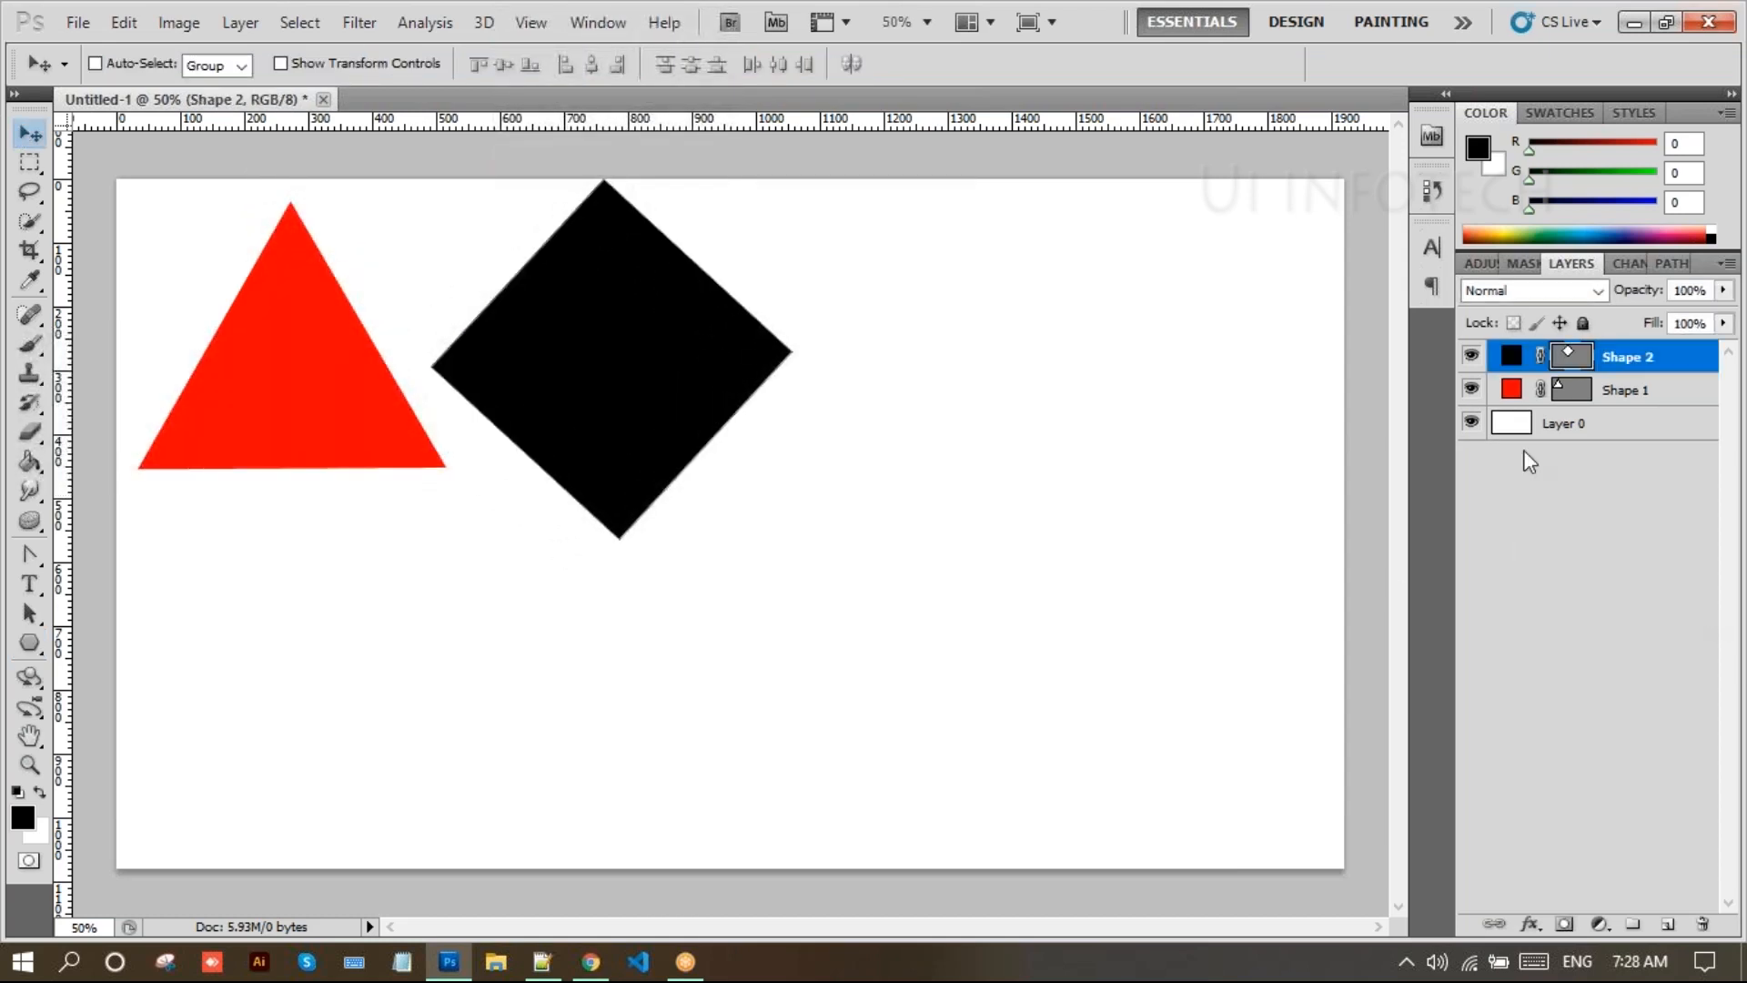
# Recolor the four-sided shape's fill to green 00c232 and deselect its layer
pyautogui.doubleClick(1511, 357)
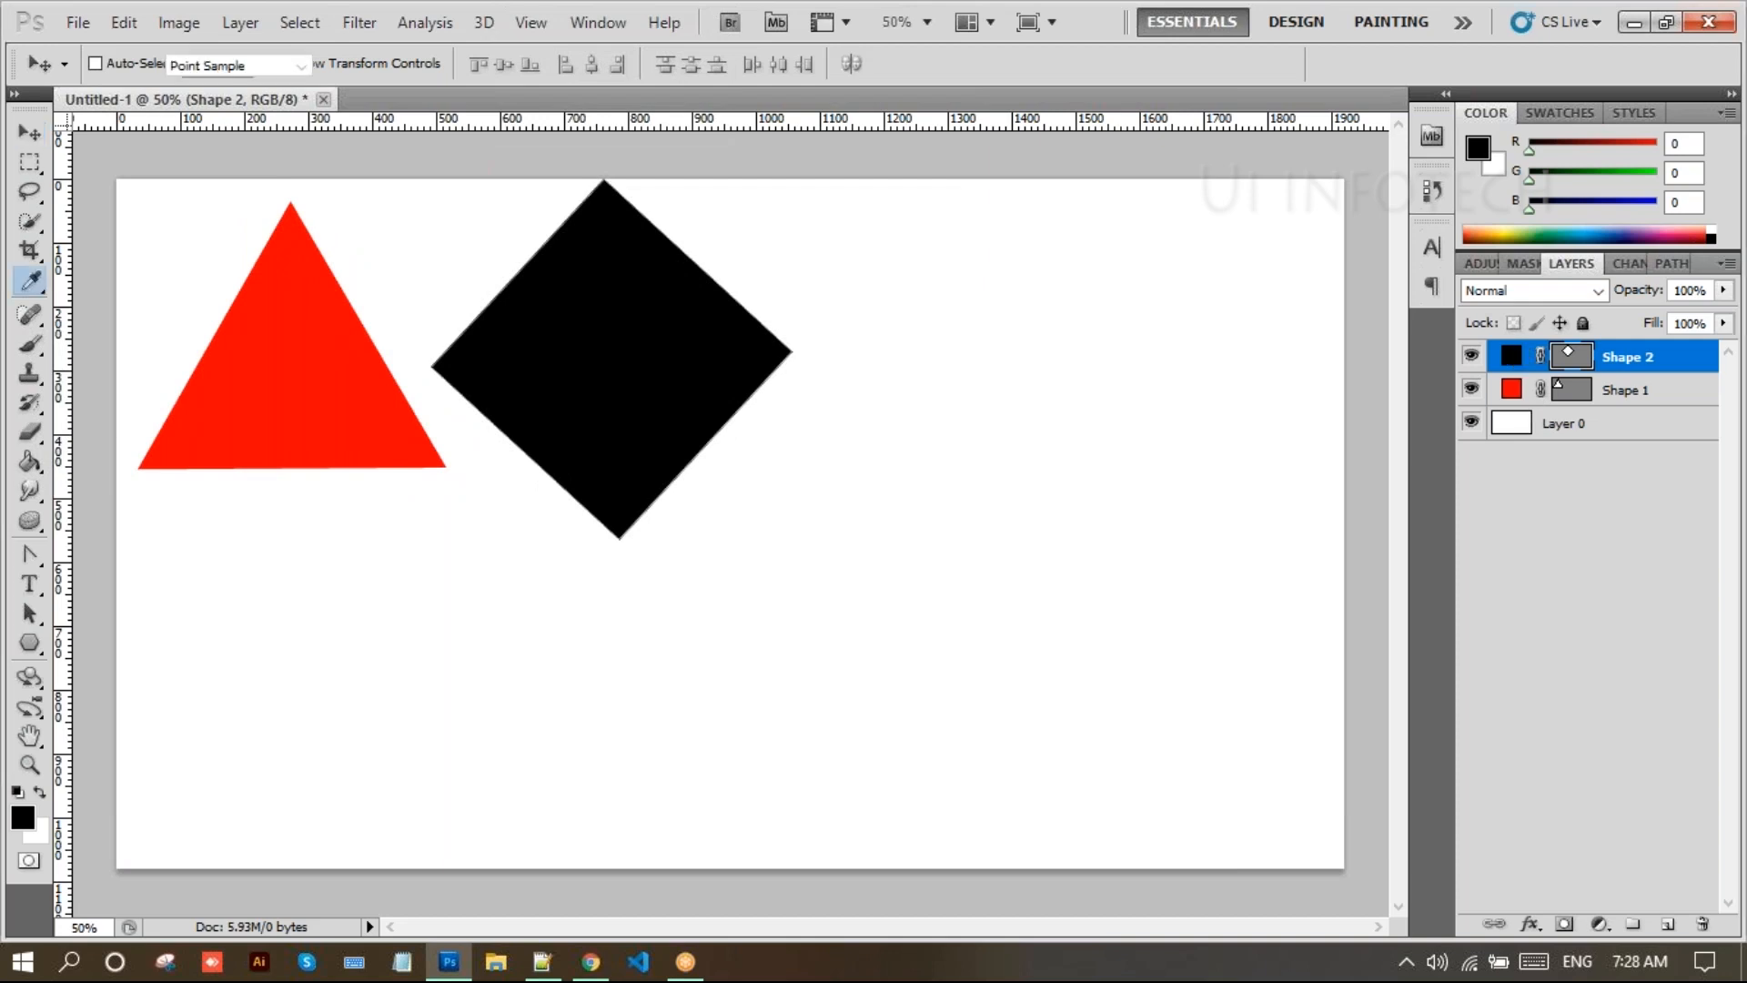
pyautogui.click(1580, 685)
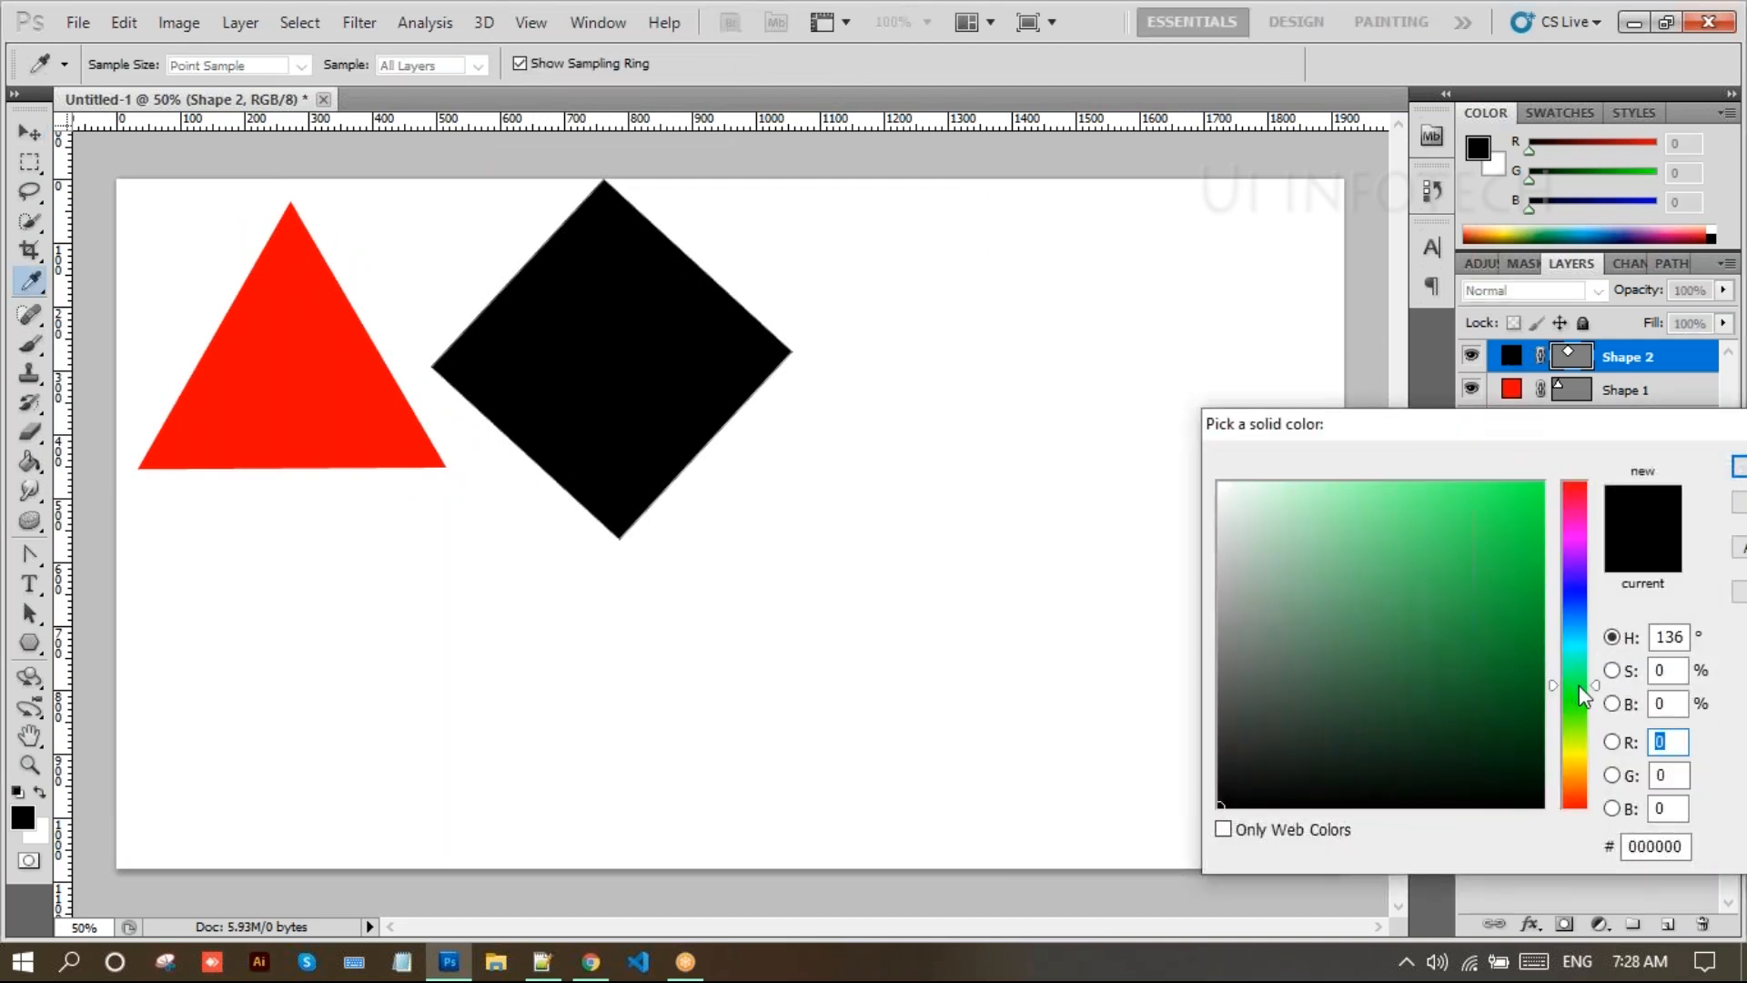
pyautogui.moveTo(1527, 653); pyautogui.dragTo(1545, 558)
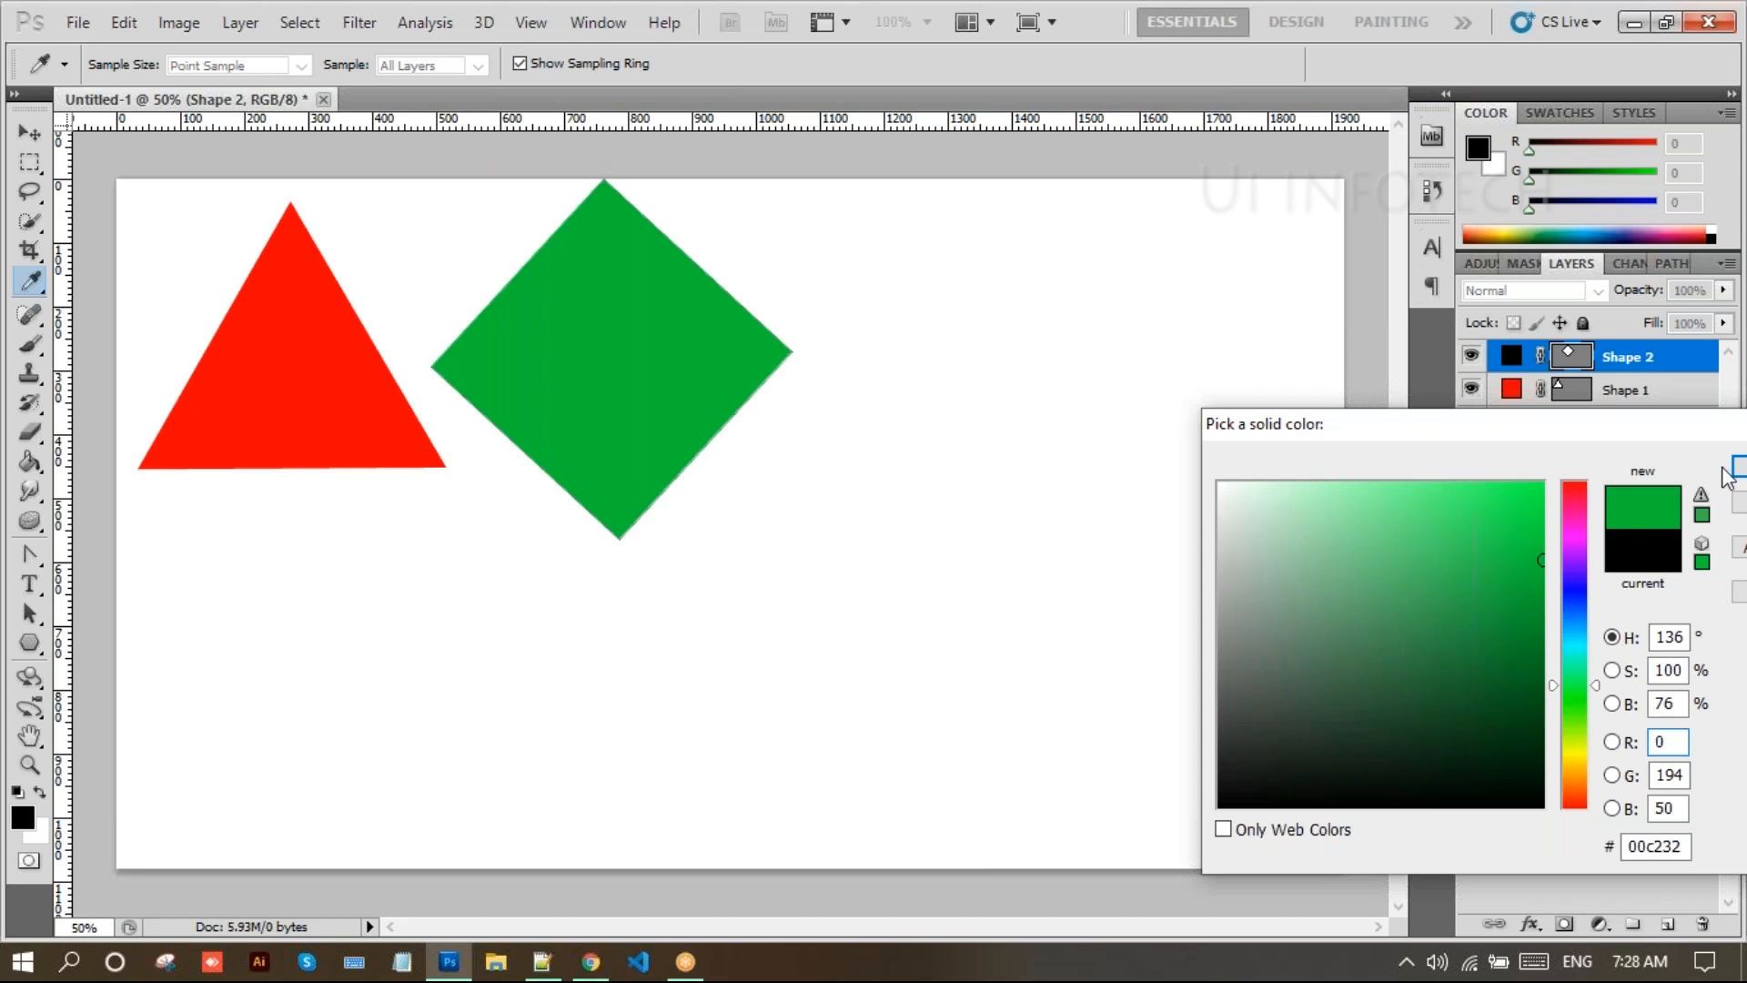
pyautogui.click(1736, 468)
pyautogui.click(1538, 578)
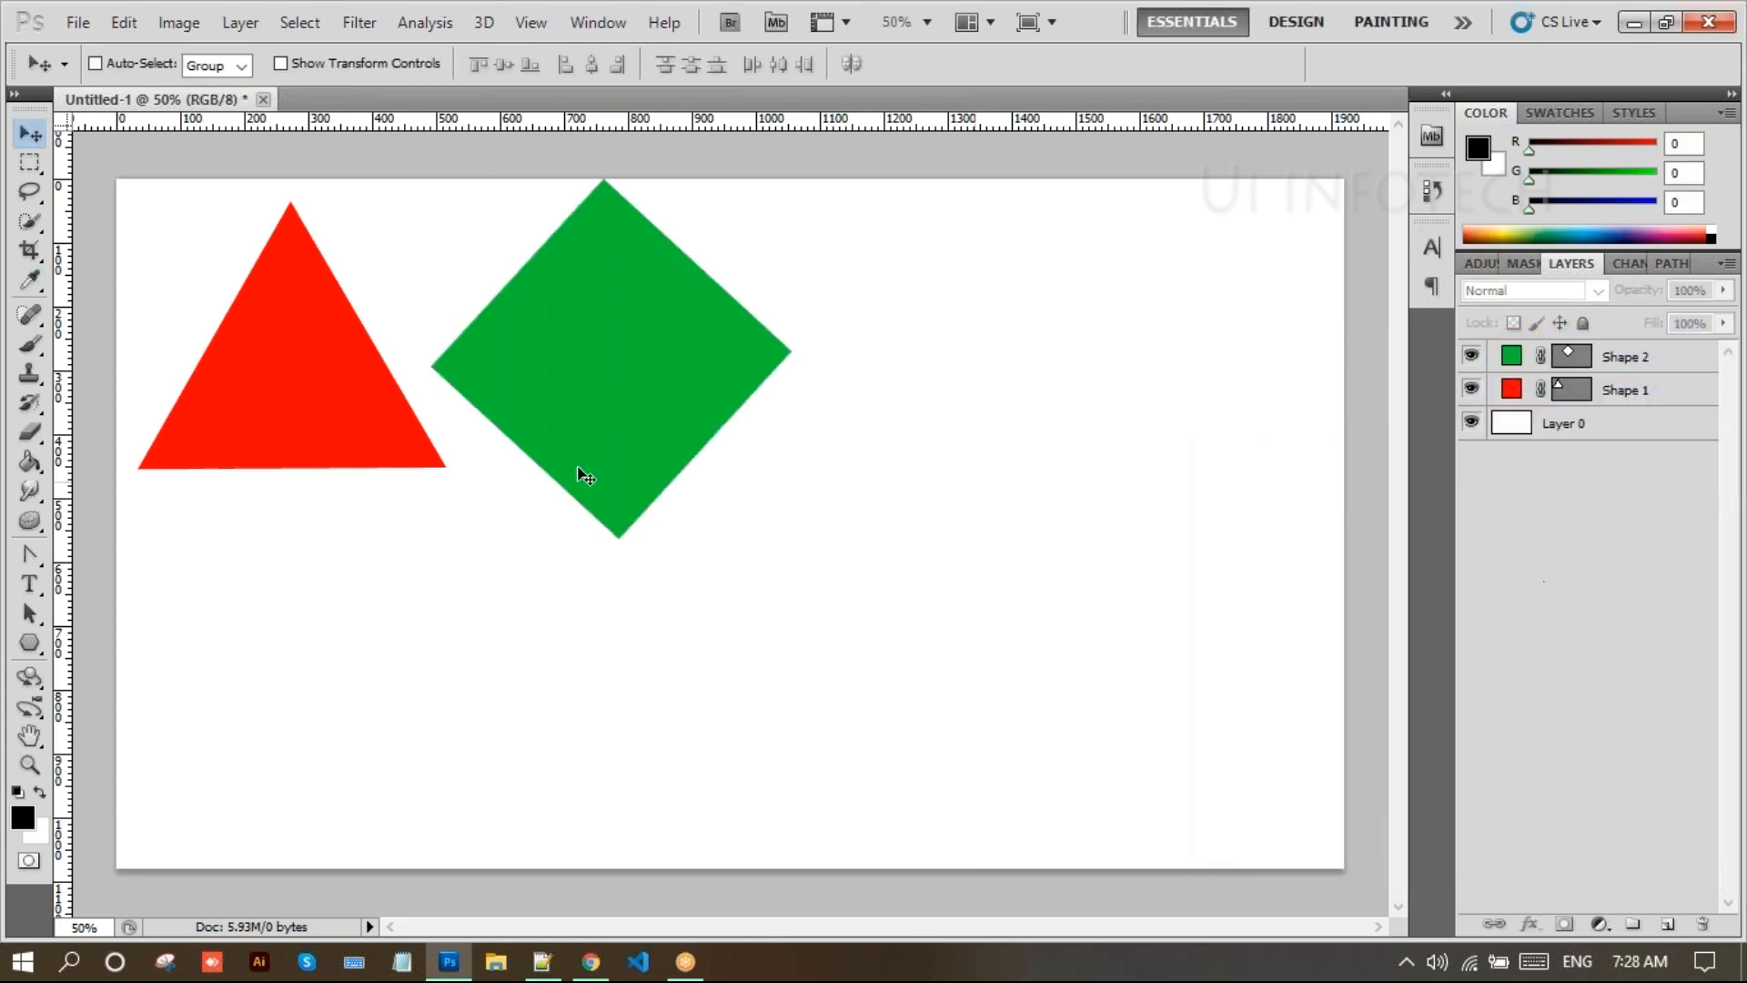
# Draw a five-sided polygon about 440 px wide to the right of the green diamond and move it farther right and down
pyautogui.click(30, 643)
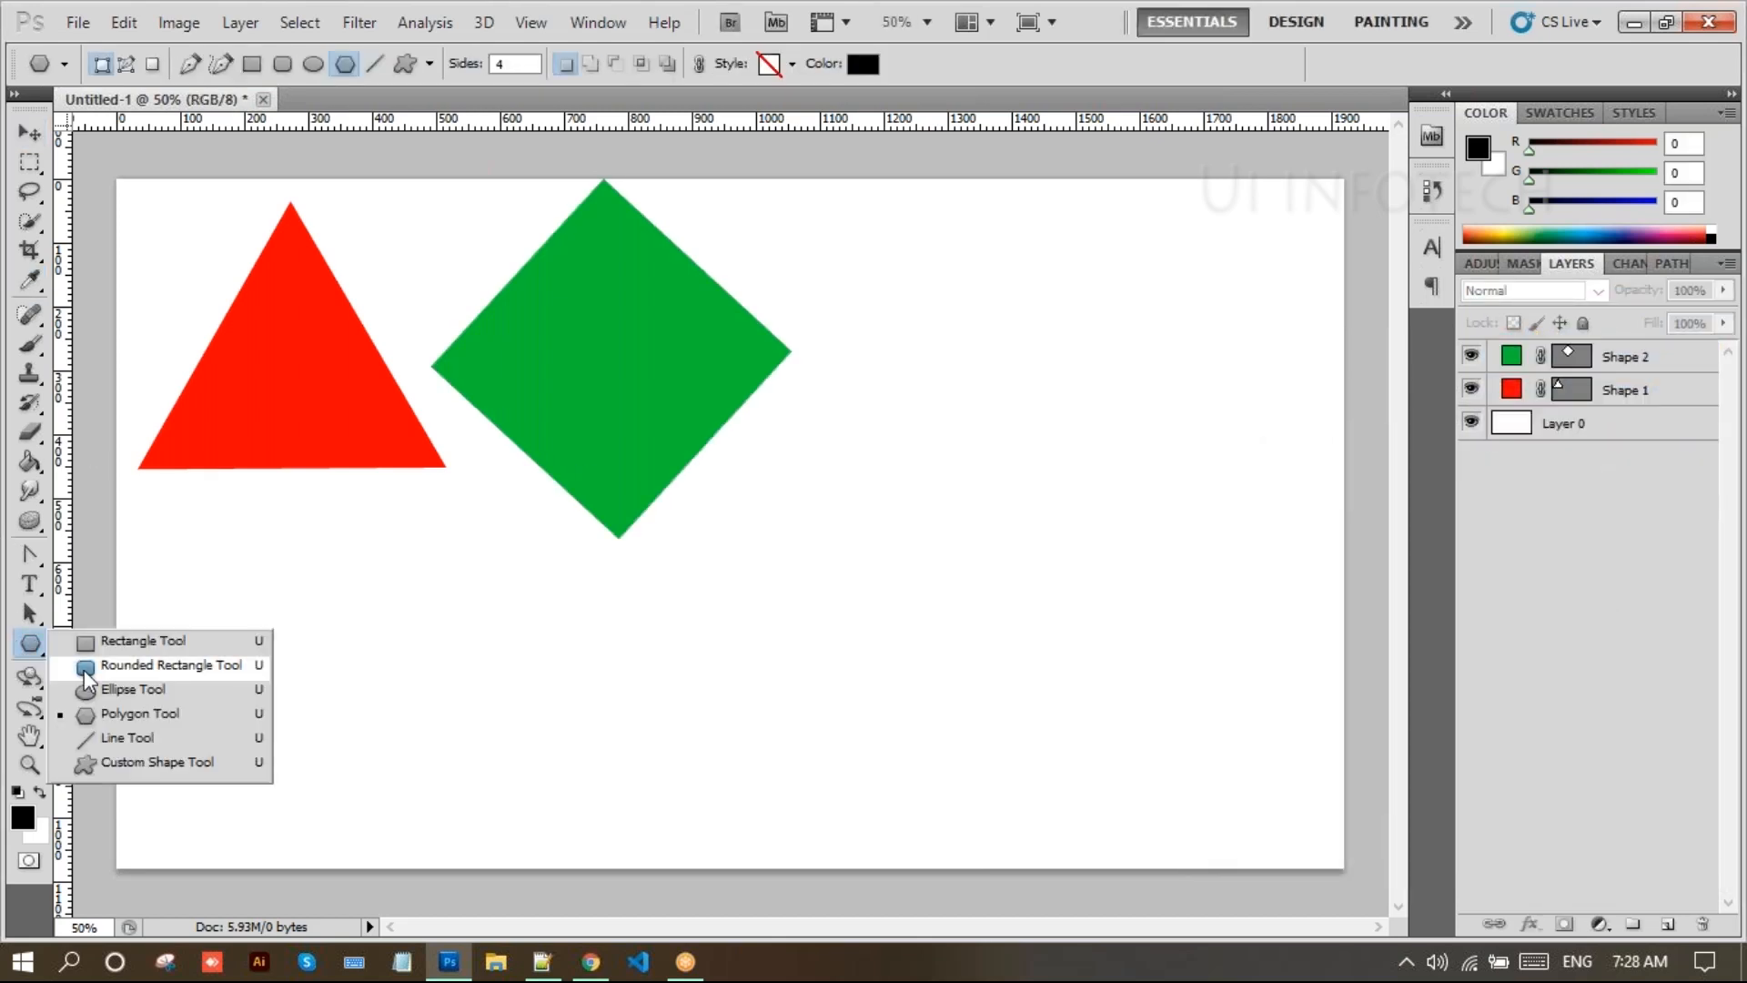
pyautogui.click(124, 713)
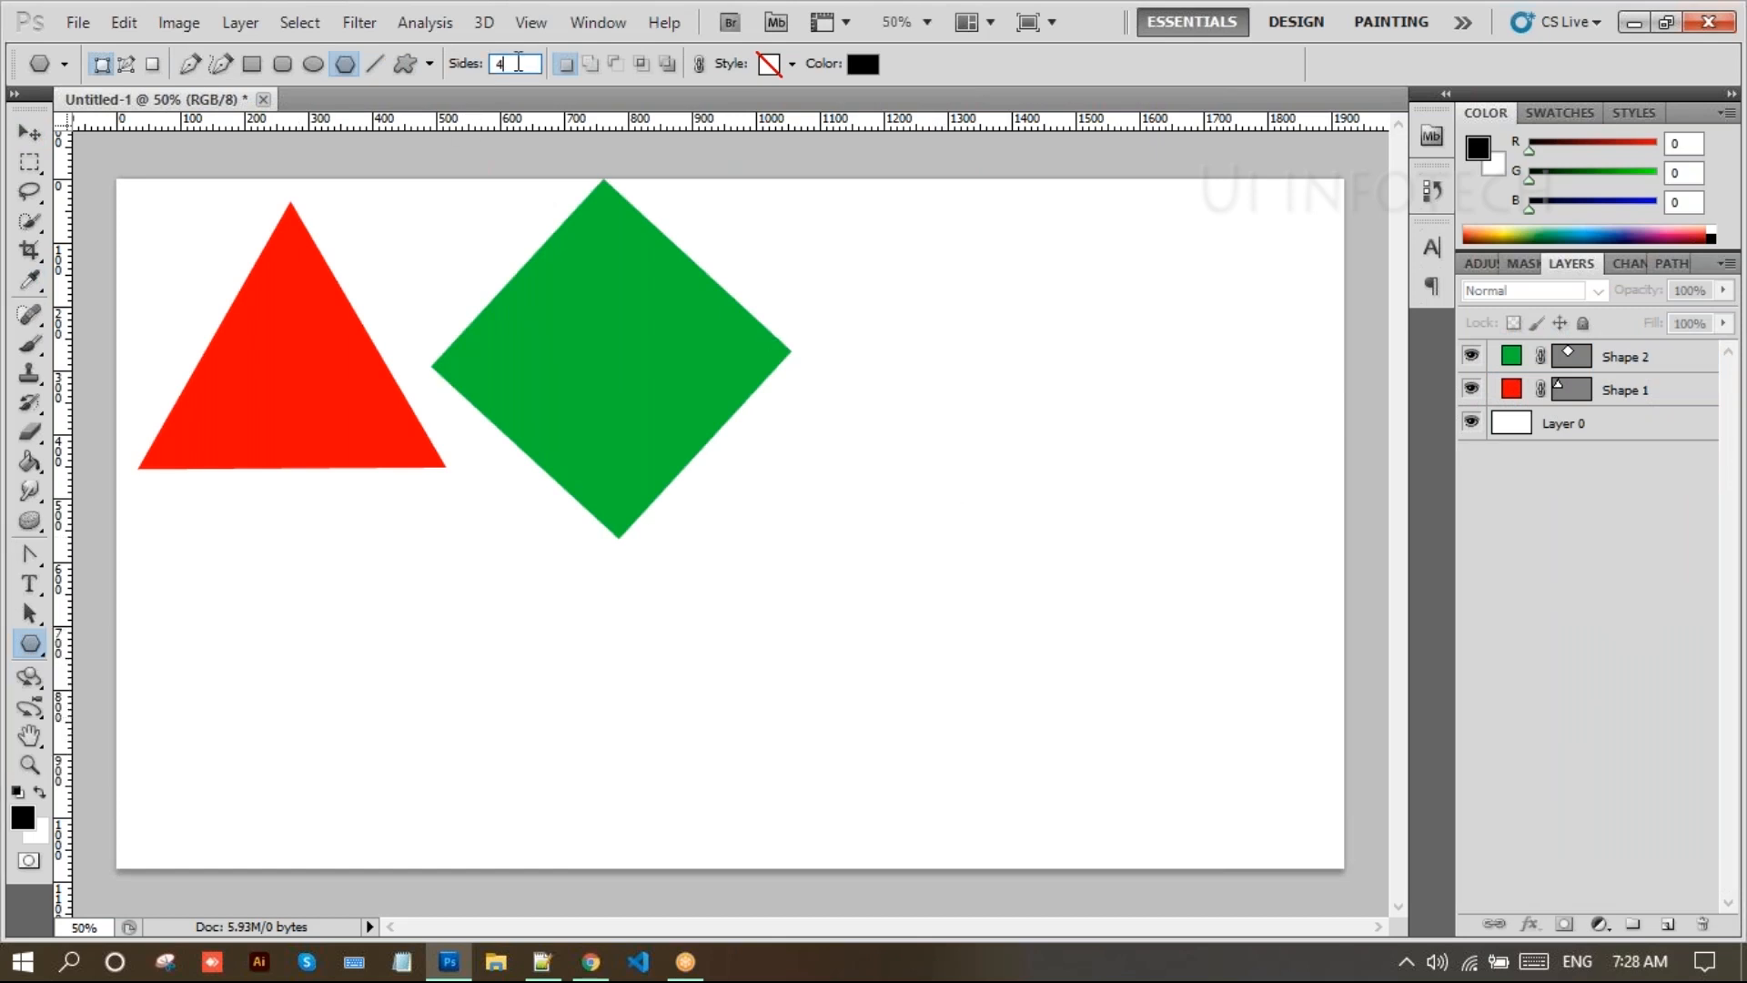
pyautogui.write('5')
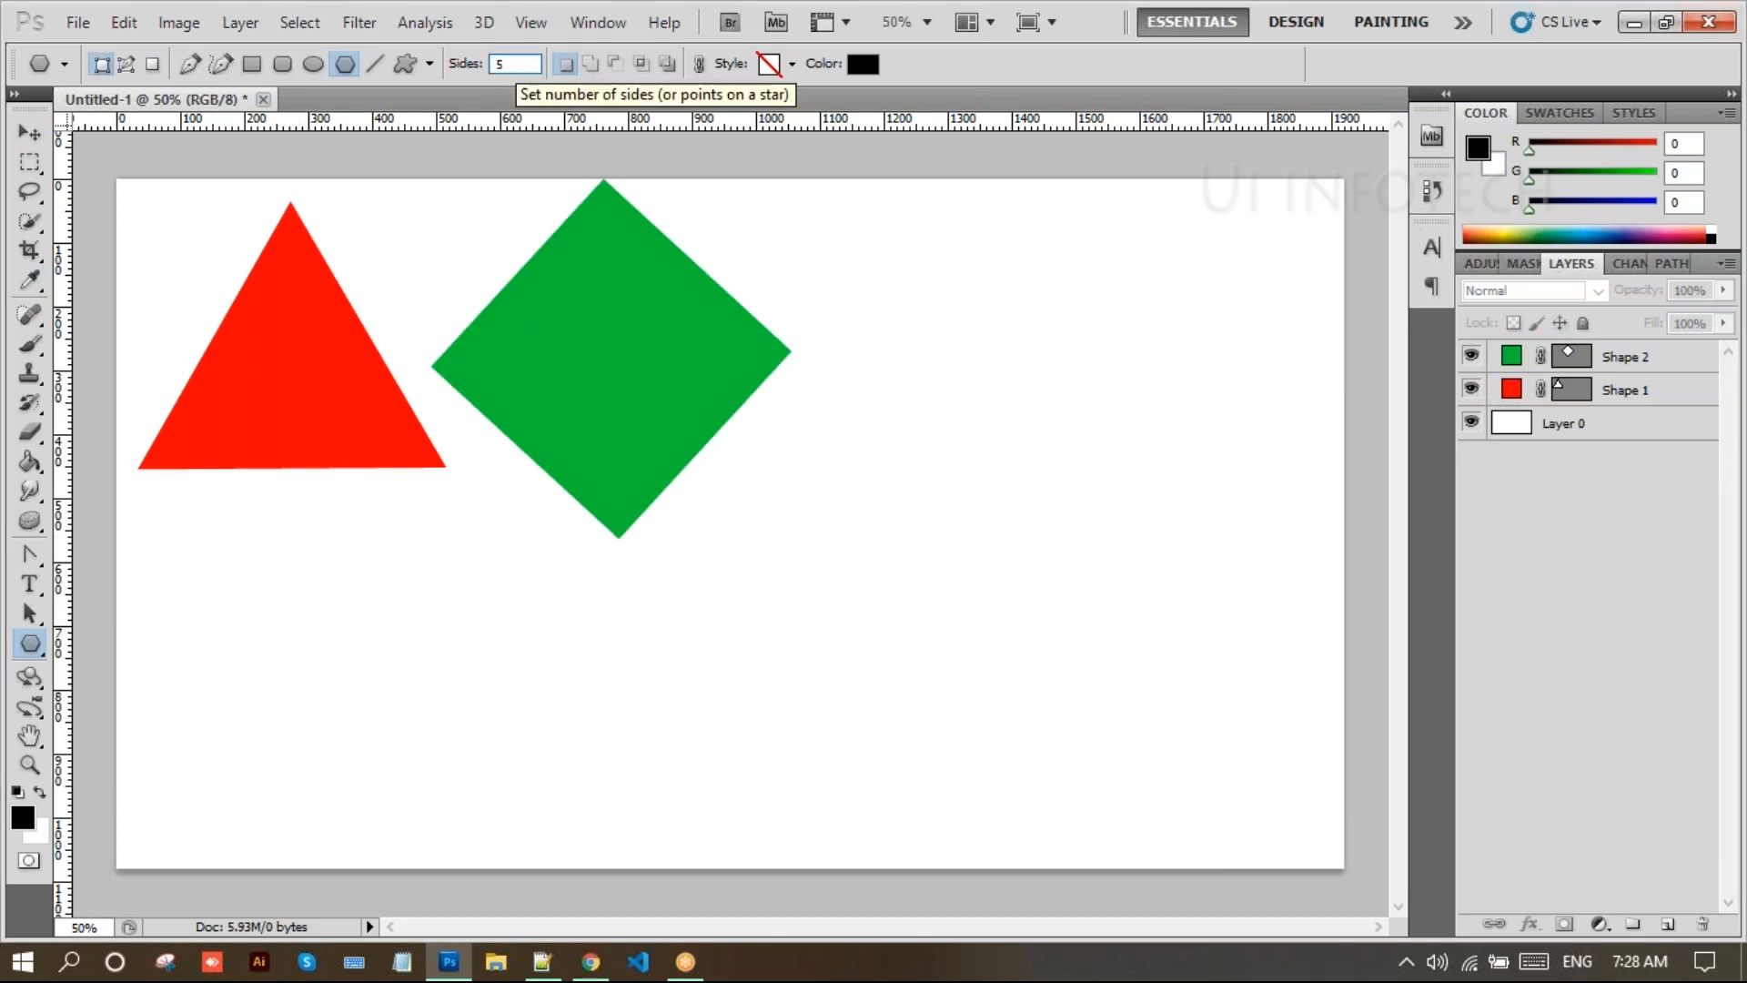
pyautogui.moveTo(937, 344); pyautogui.dragTo(1018, 461)
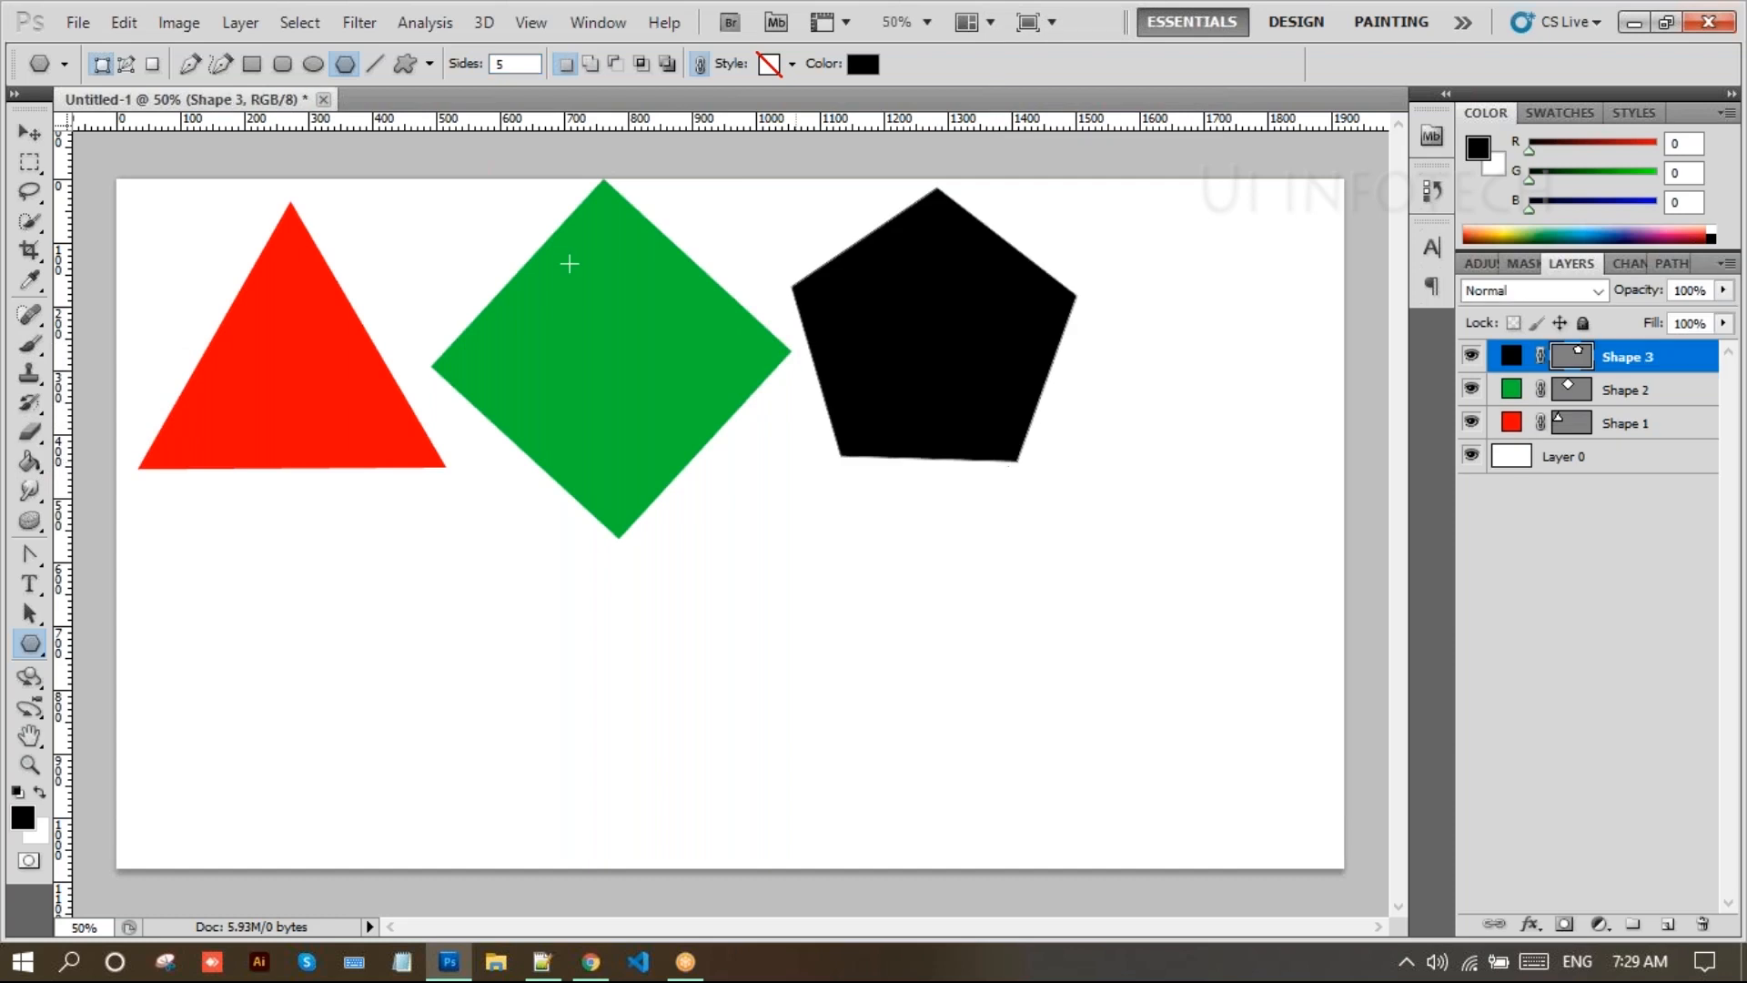
pyautogui.click(30, 134)
pyautogui.moveTo(1064, 354); pyautogui.dragTo(1153, 432)
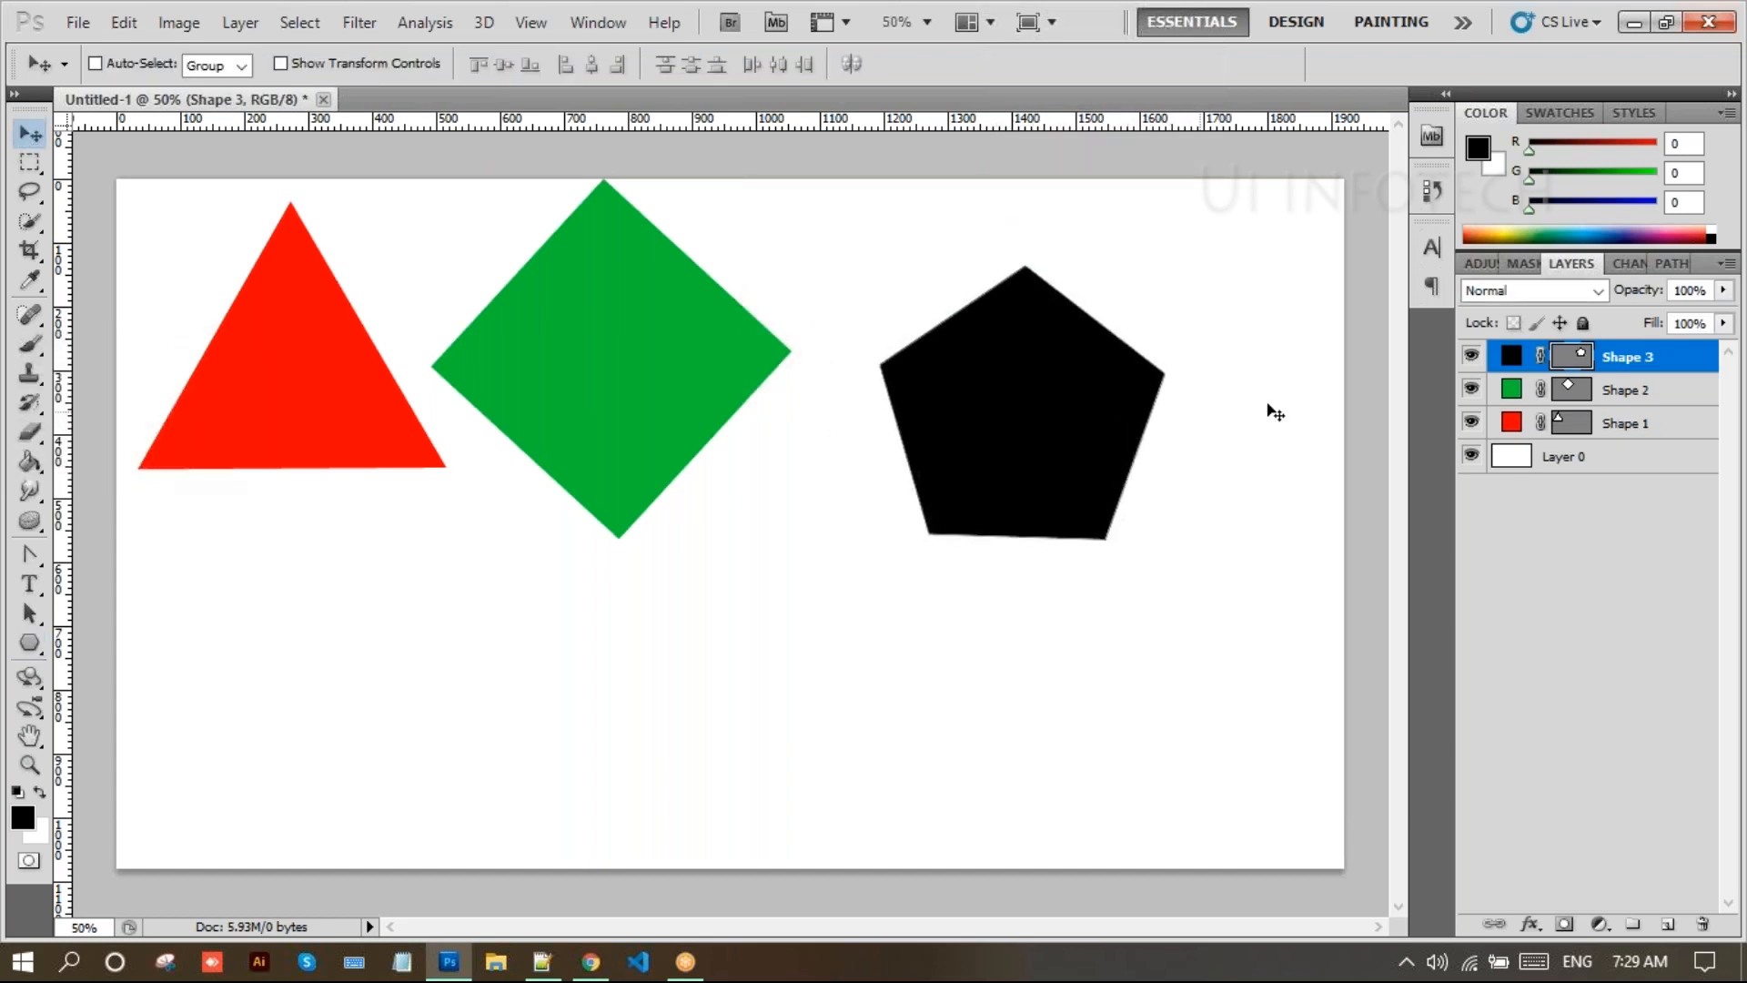
# Recolor the pentagon's fill to yellow fdf400 and deselect its layer
pyautogui.doubleClick(1510, 364)
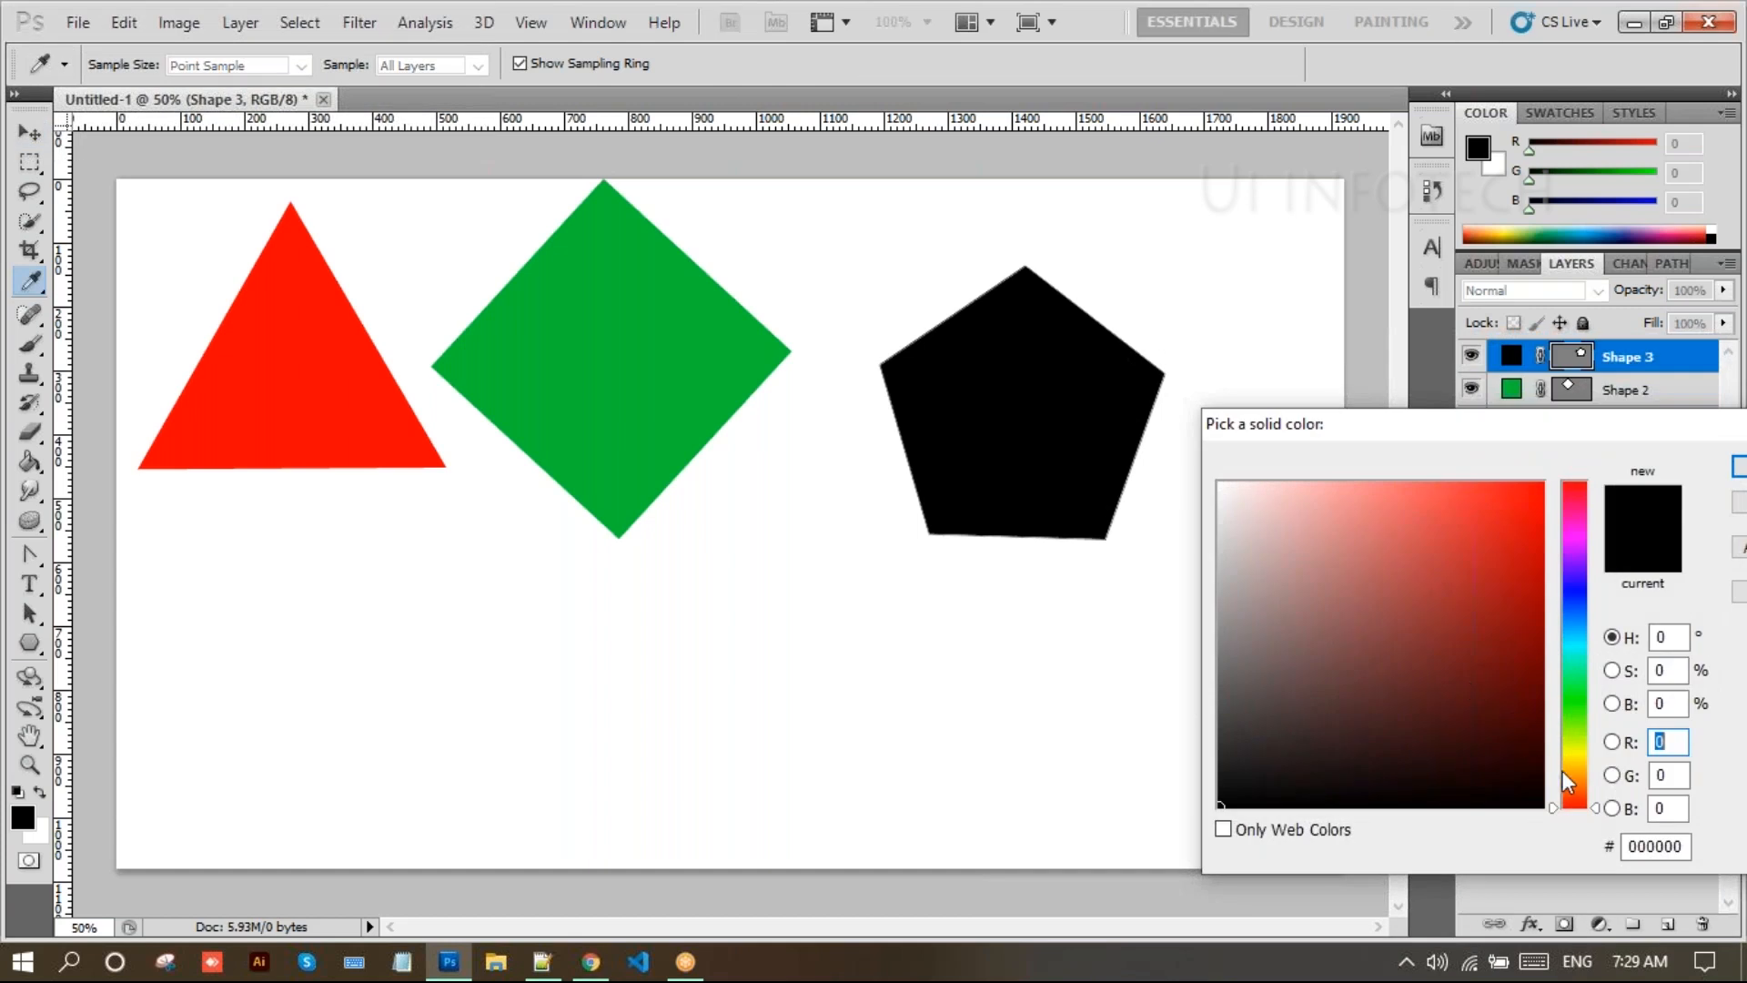
pyautogui.click(1577, 757)
pyautogui.click(1541, 487)
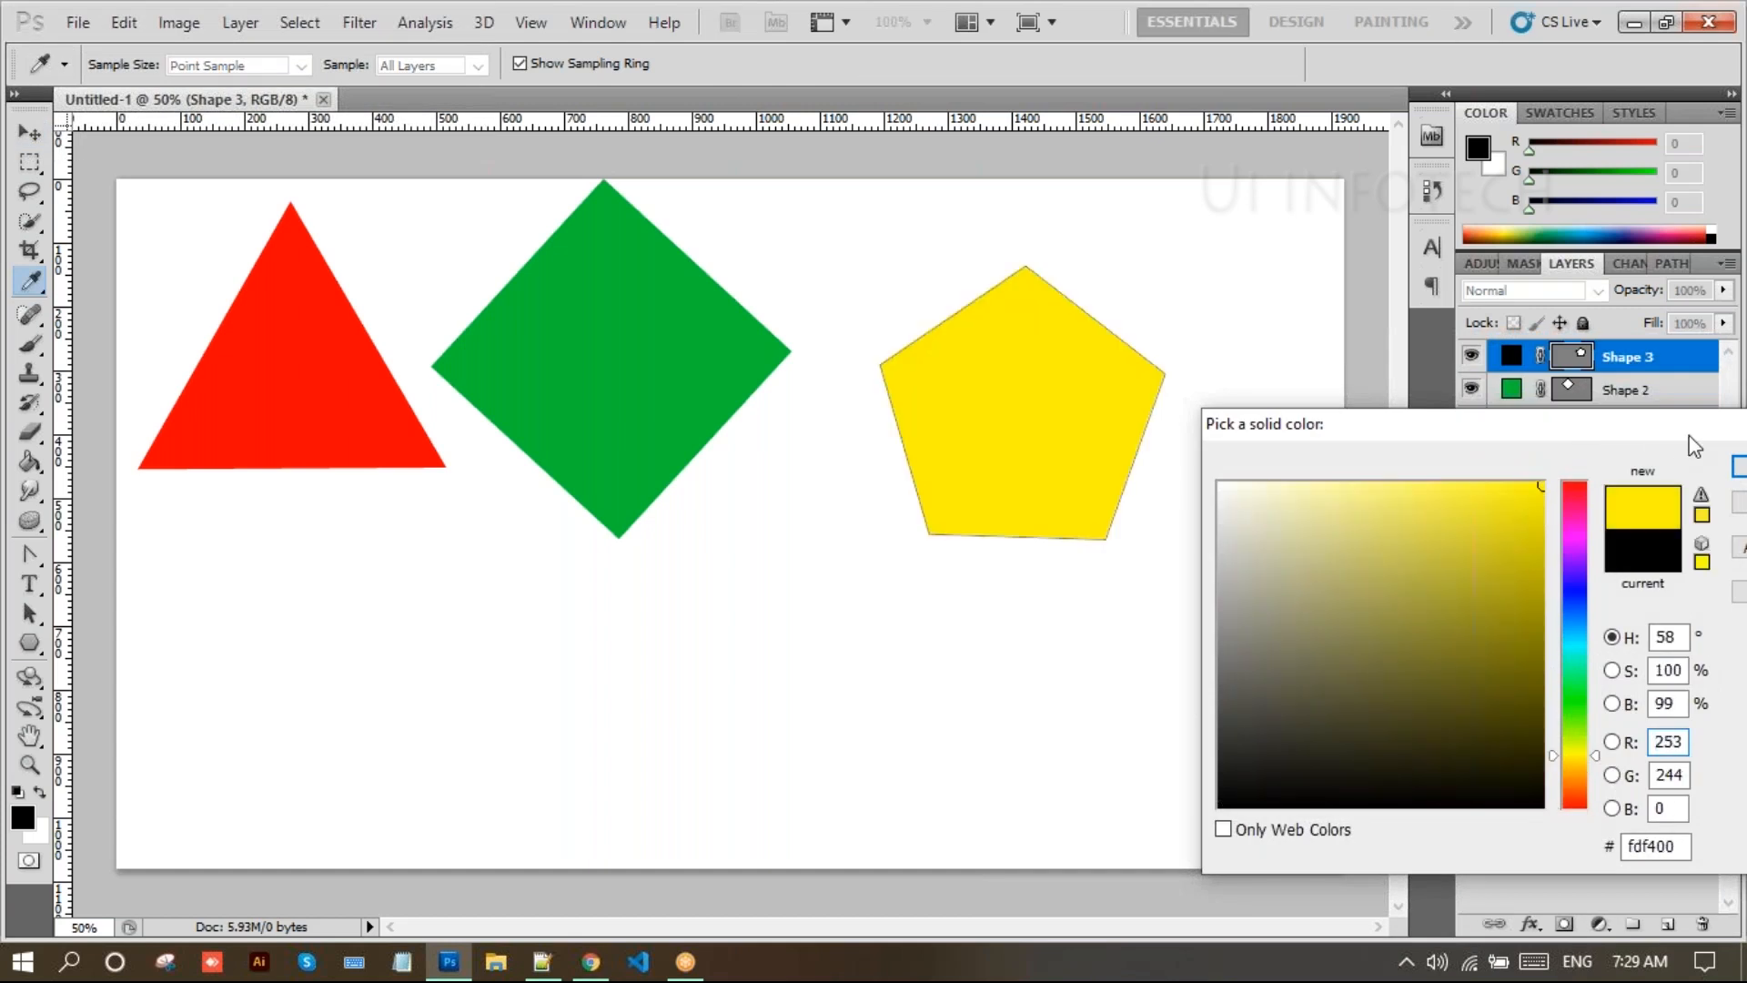
pyautogui.click(1738, 468)
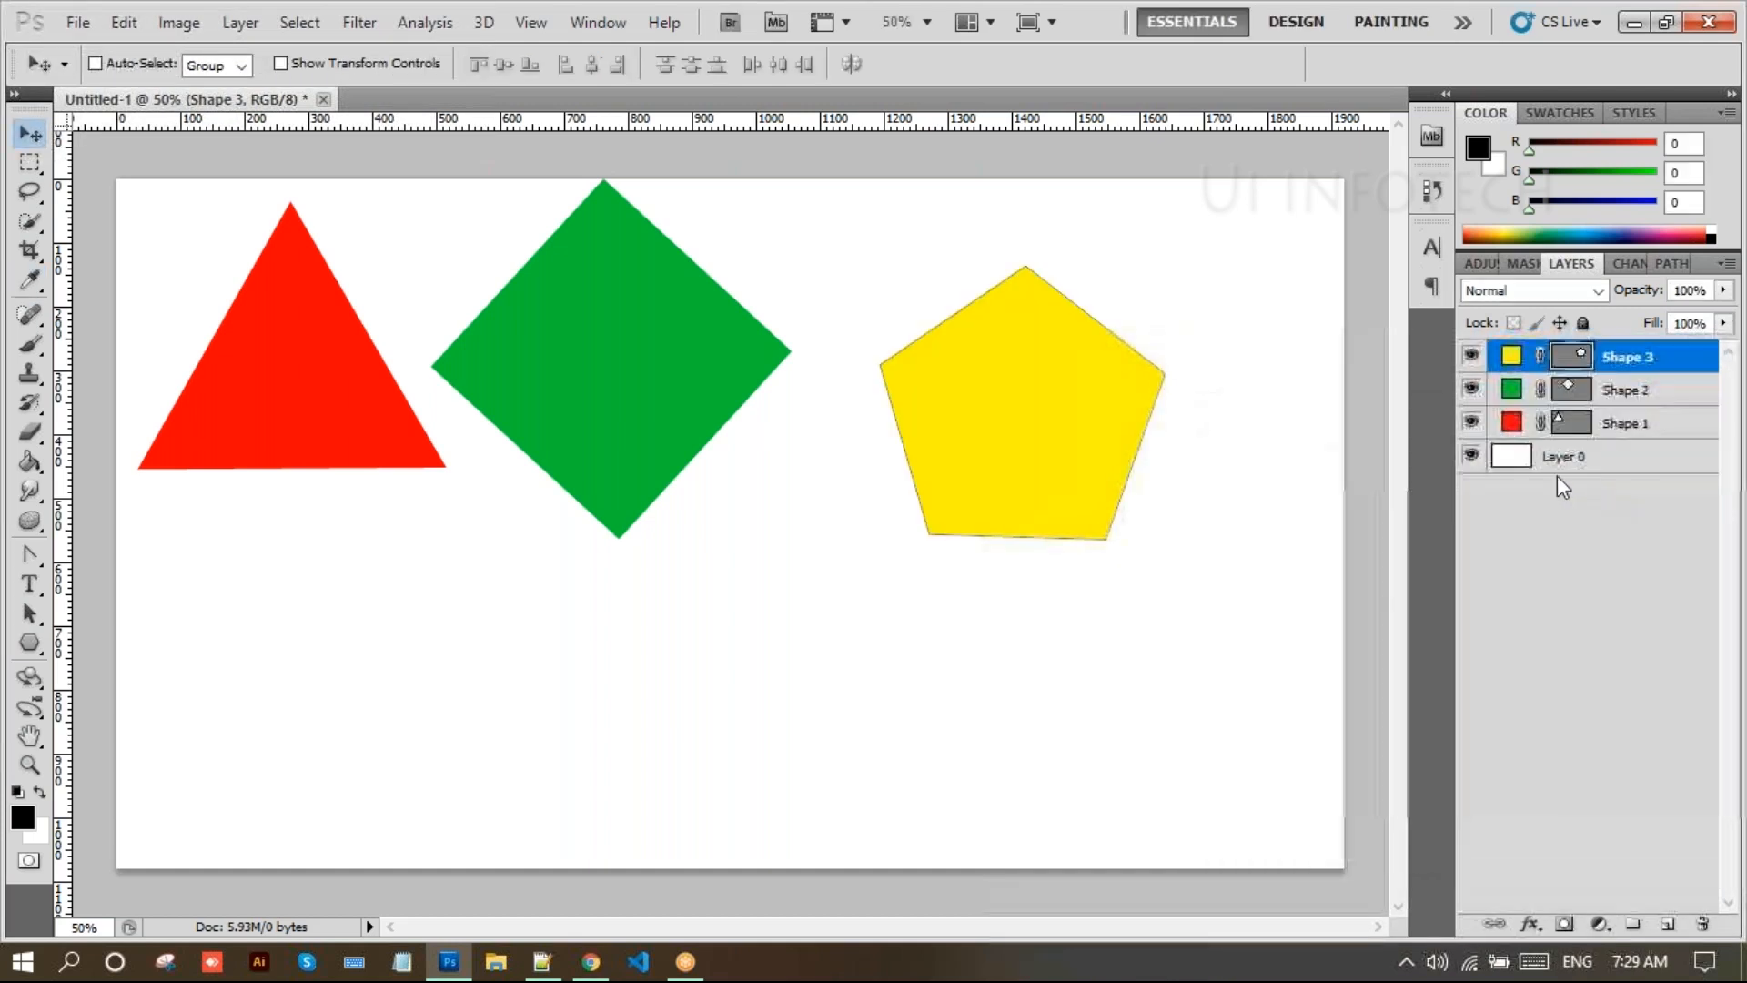
pyautogui.click(1506, 571)
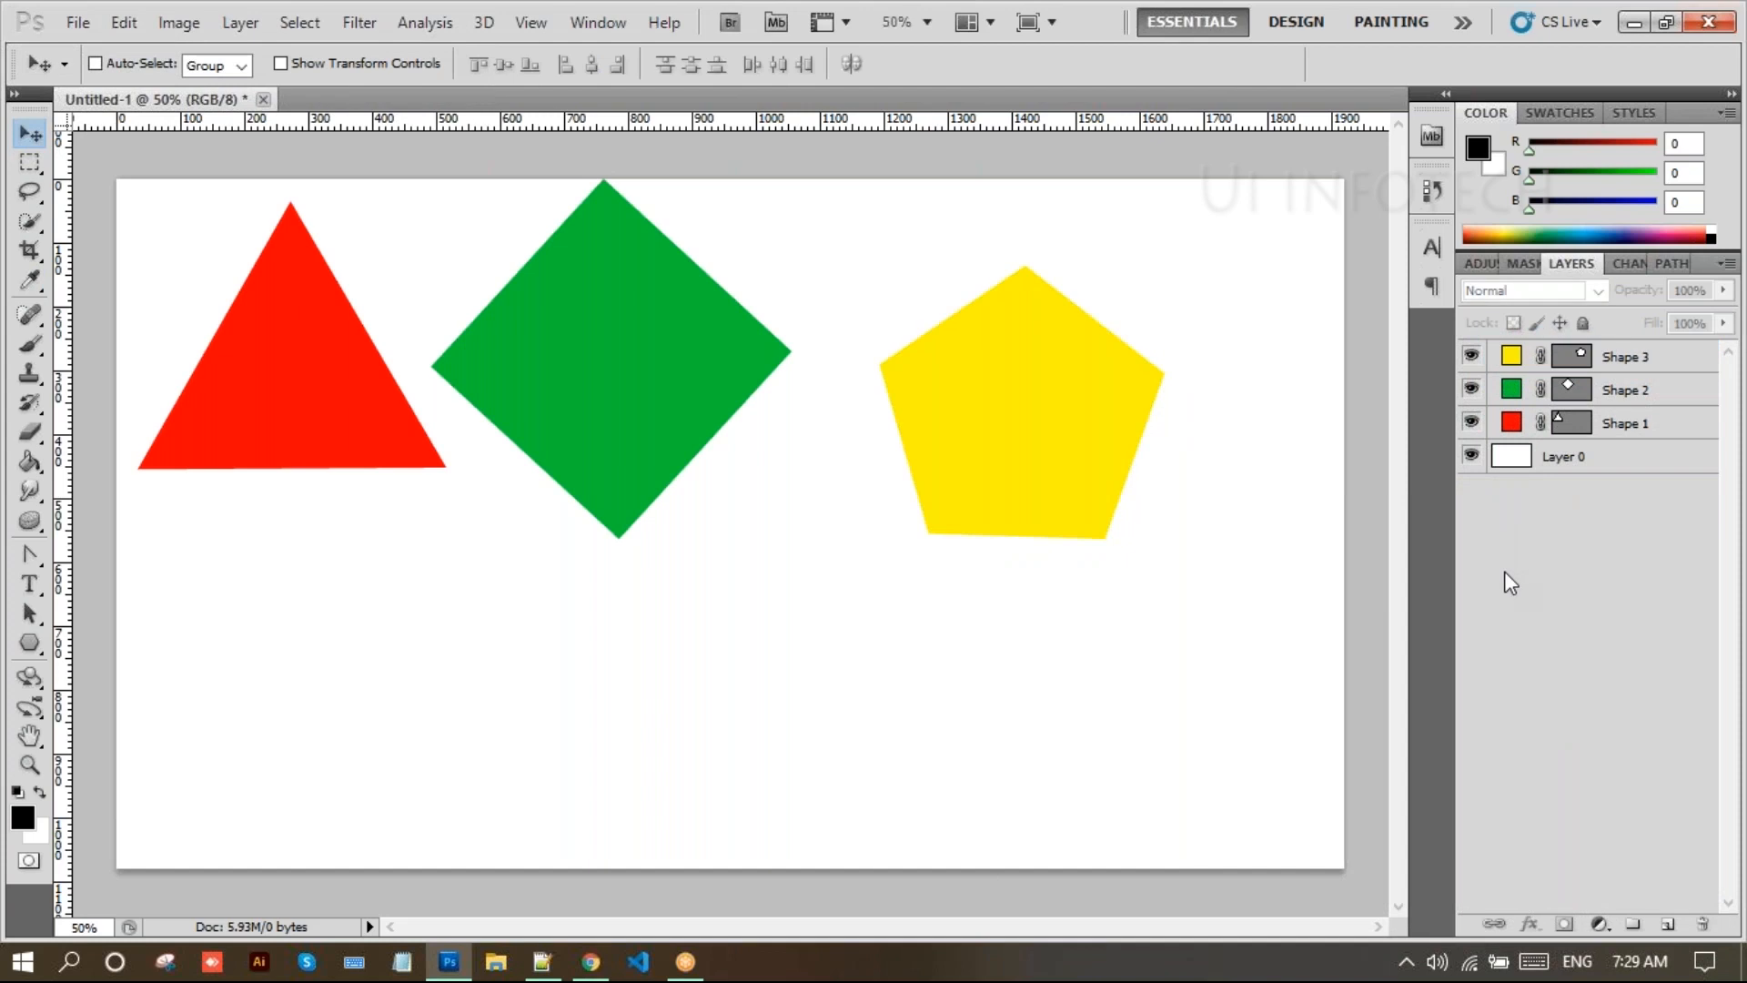
# Draw a six-sided polygon about 330 px wide below the red triangle
pyautogui.click(30, 645)
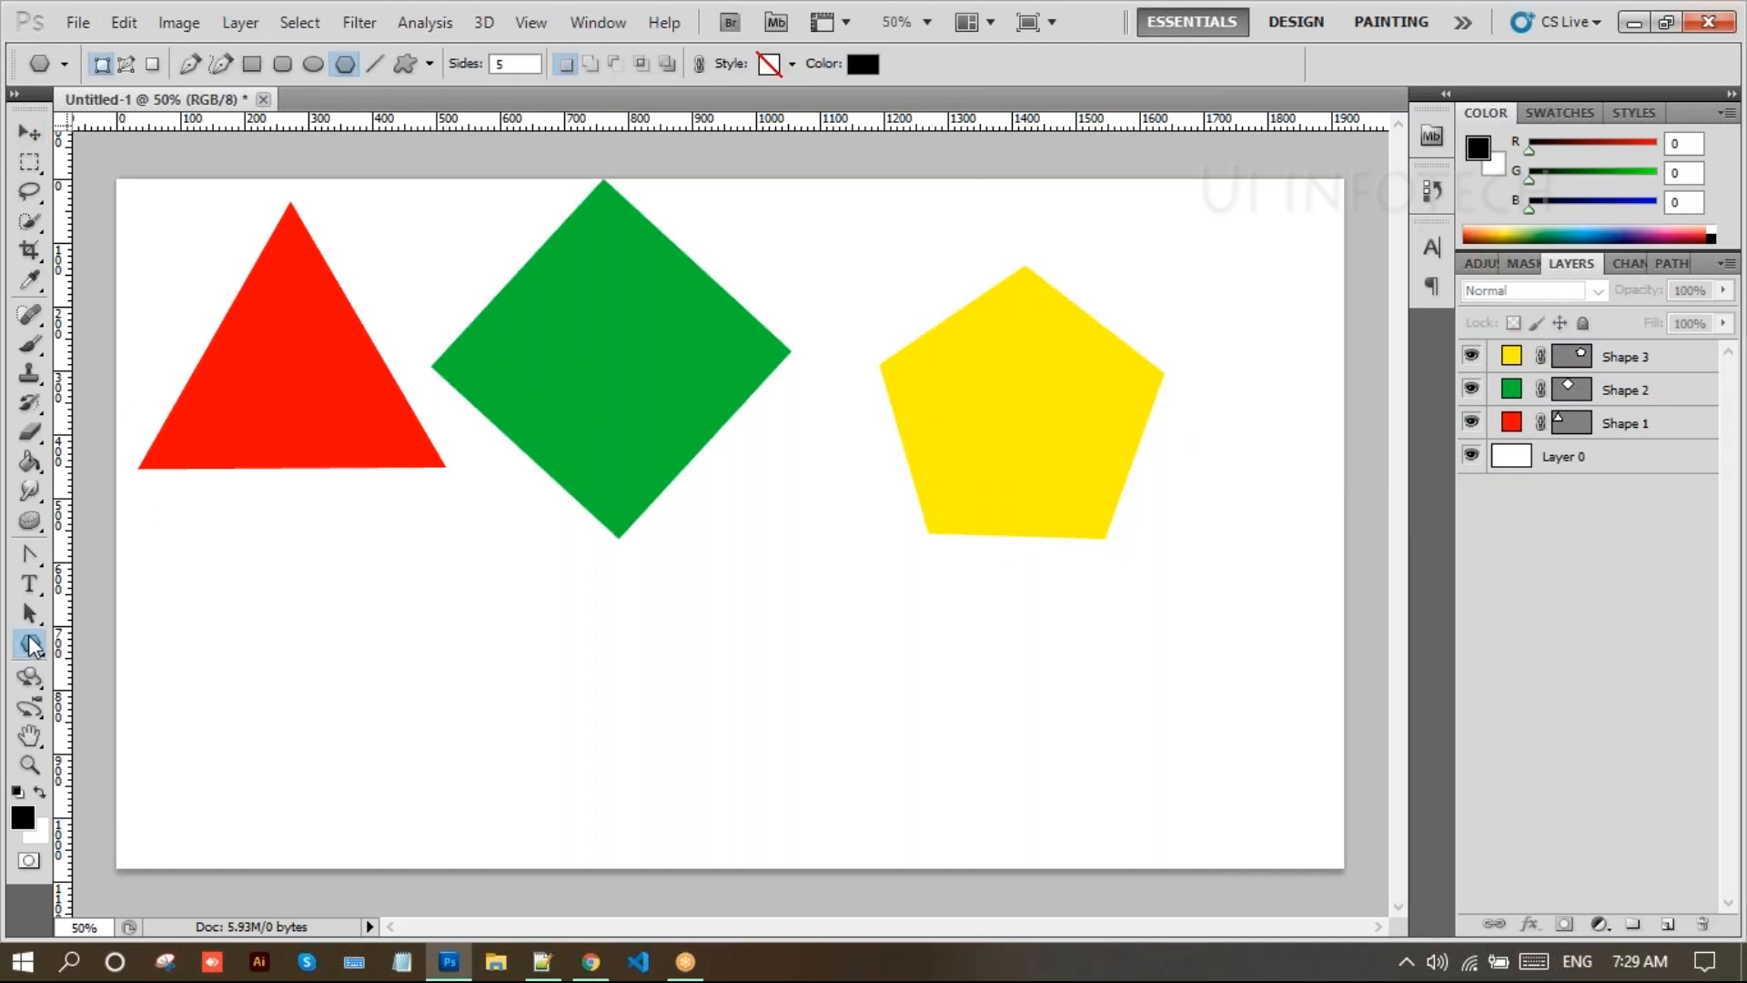
pyautogui.rightClick(31, 646)
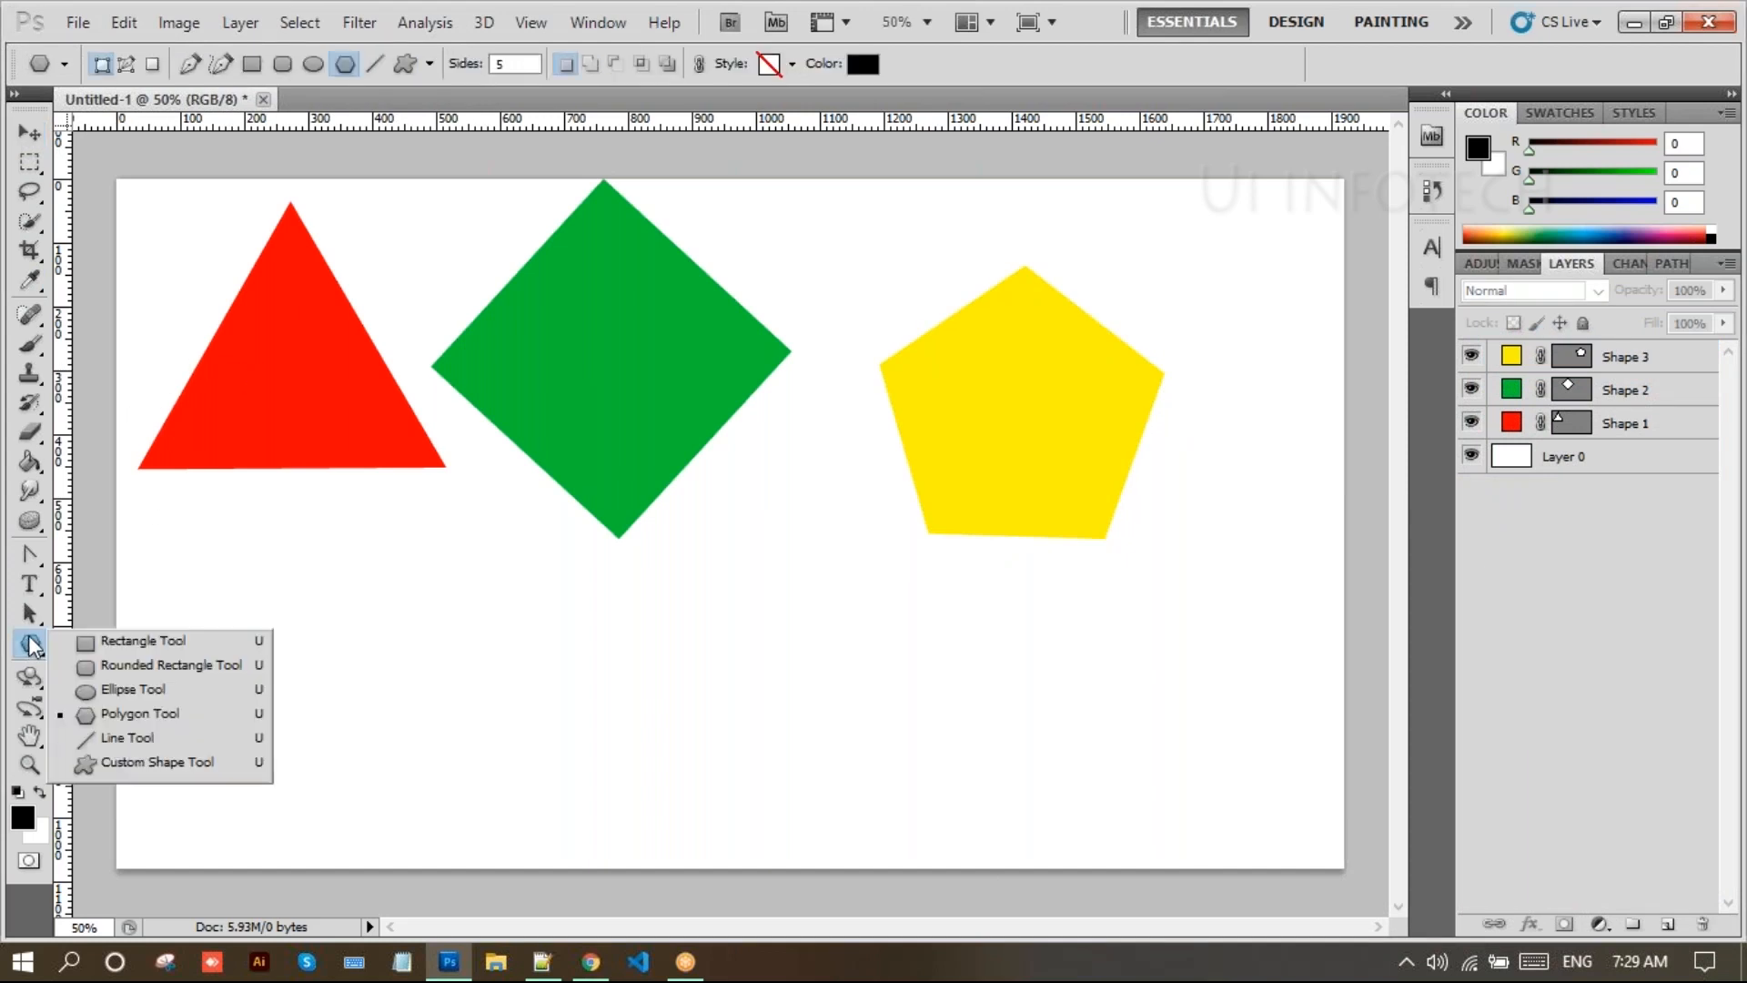
pyautogui.click(138, 715)
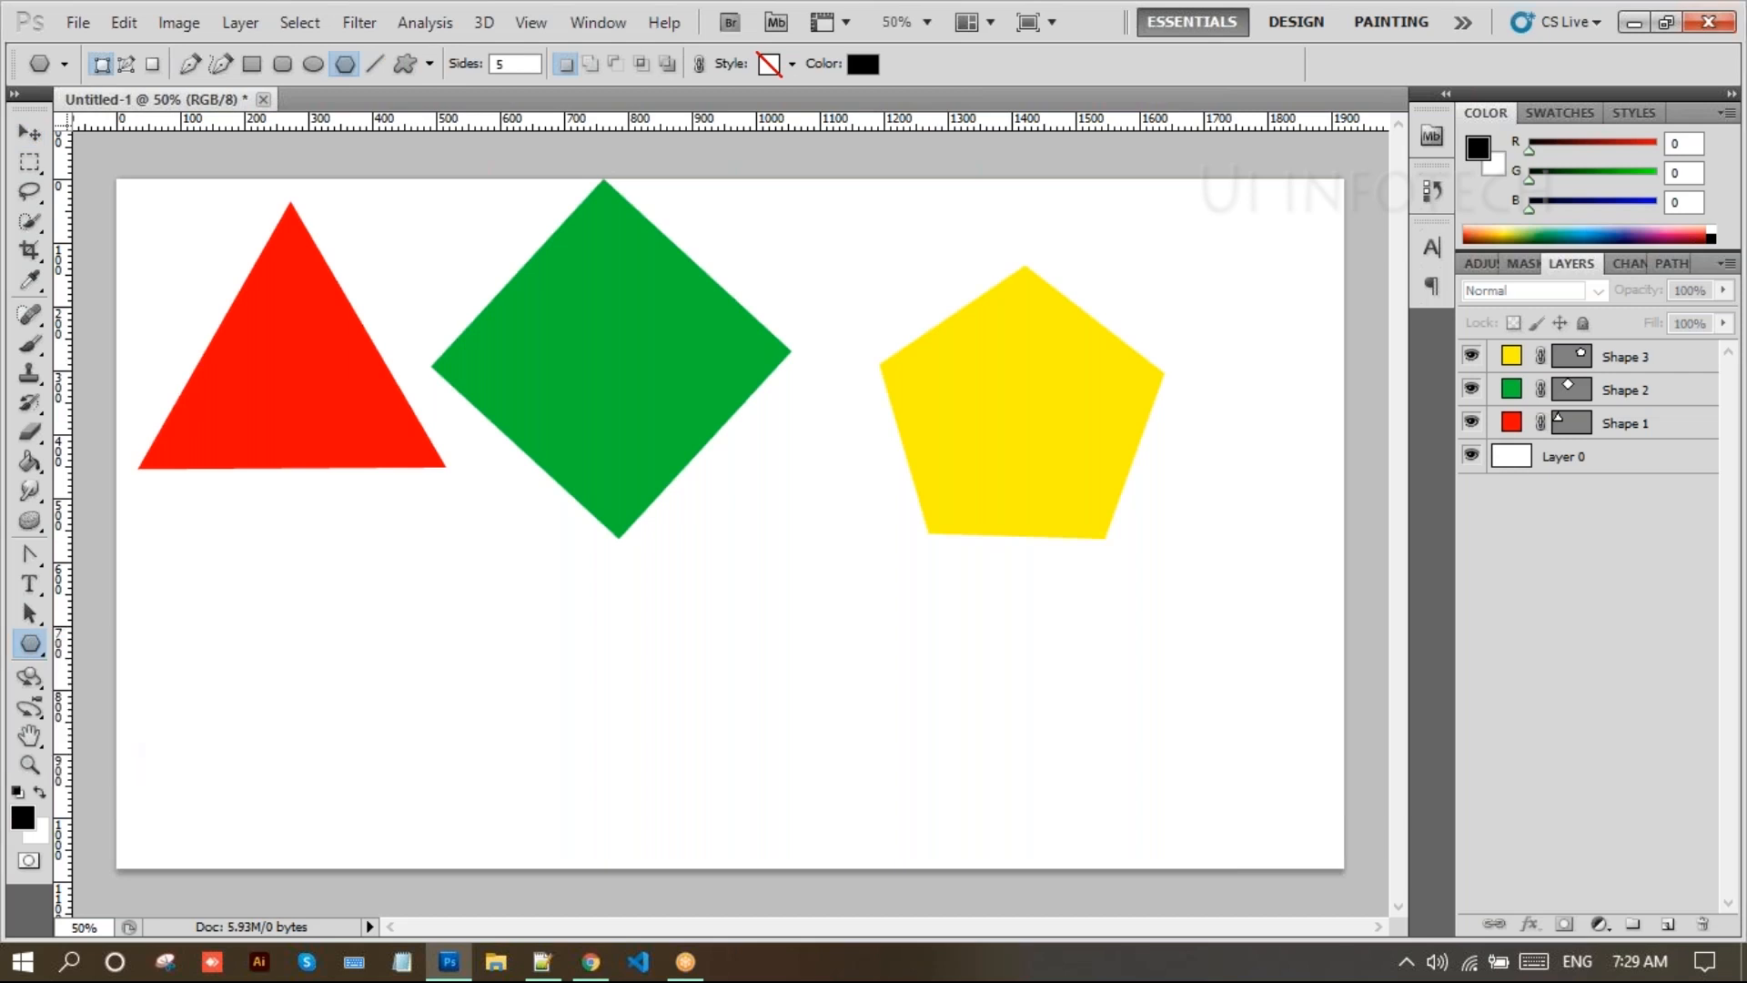
pyautogui.click(502, 64)
pyautogui.moveTo(312, 648); pyautogui.dragTo(312, 773)
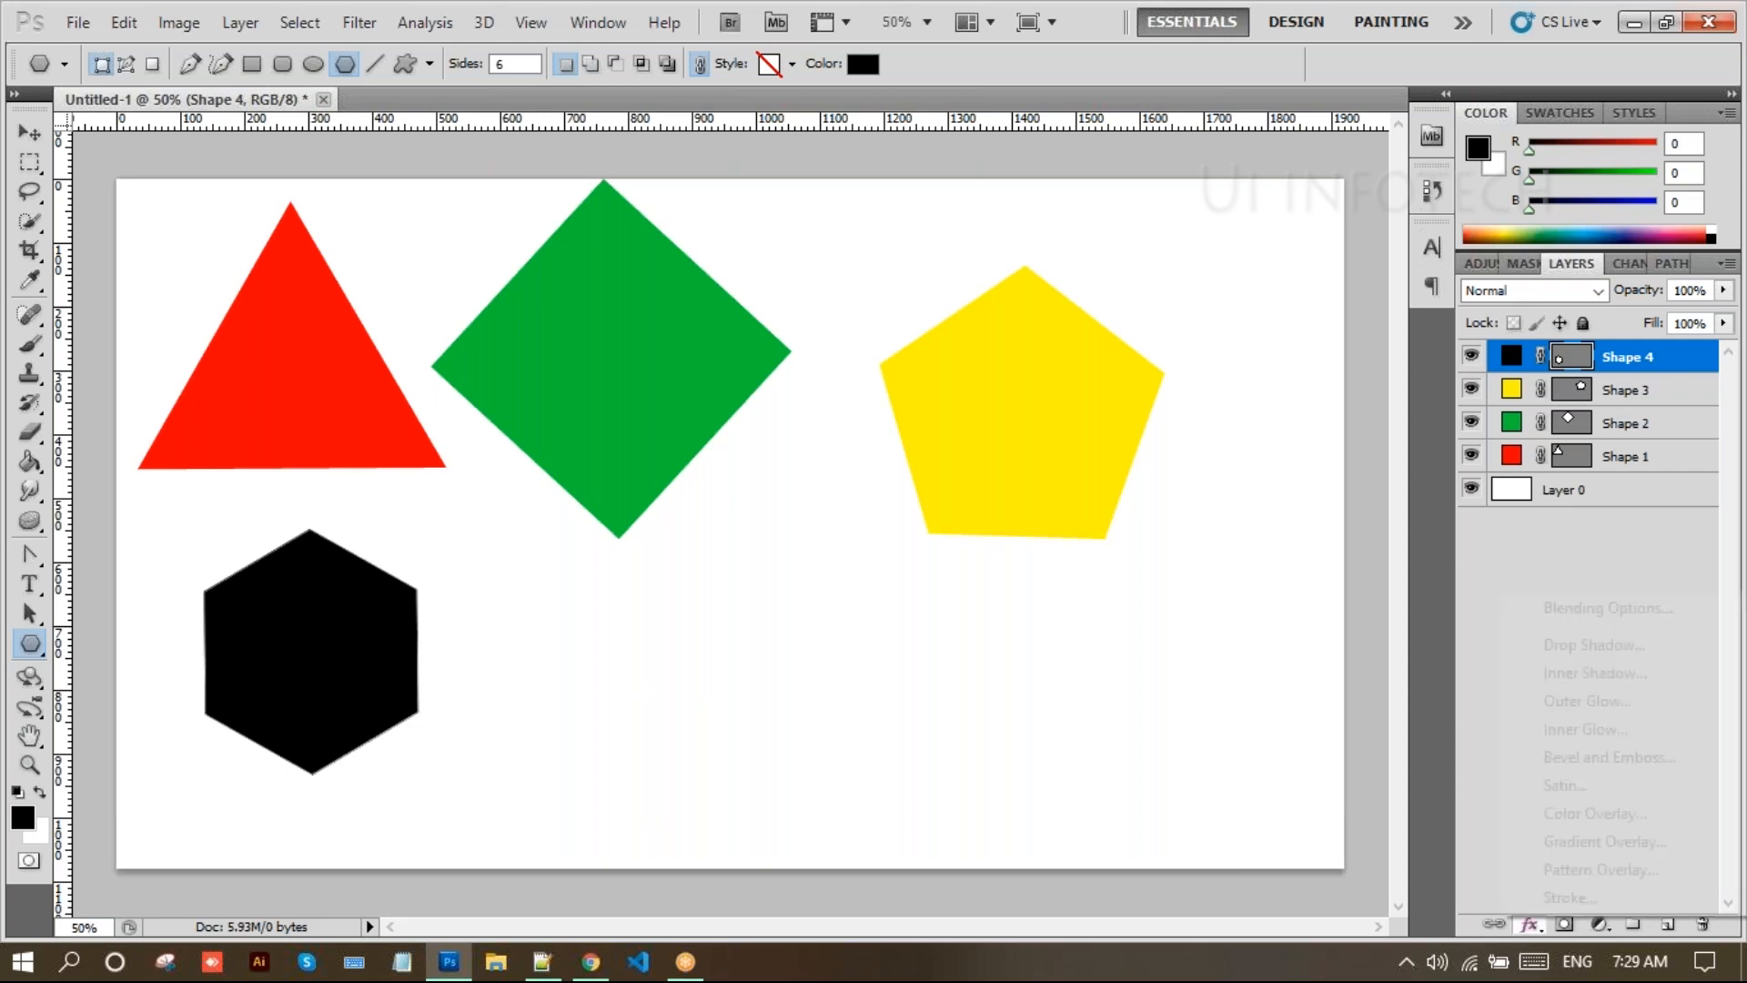
# Apply a Gradient Overlay with the Blue, Red, Yellow preset to the hexagon and deselect its layer
pyautogui.click(1541, 922)
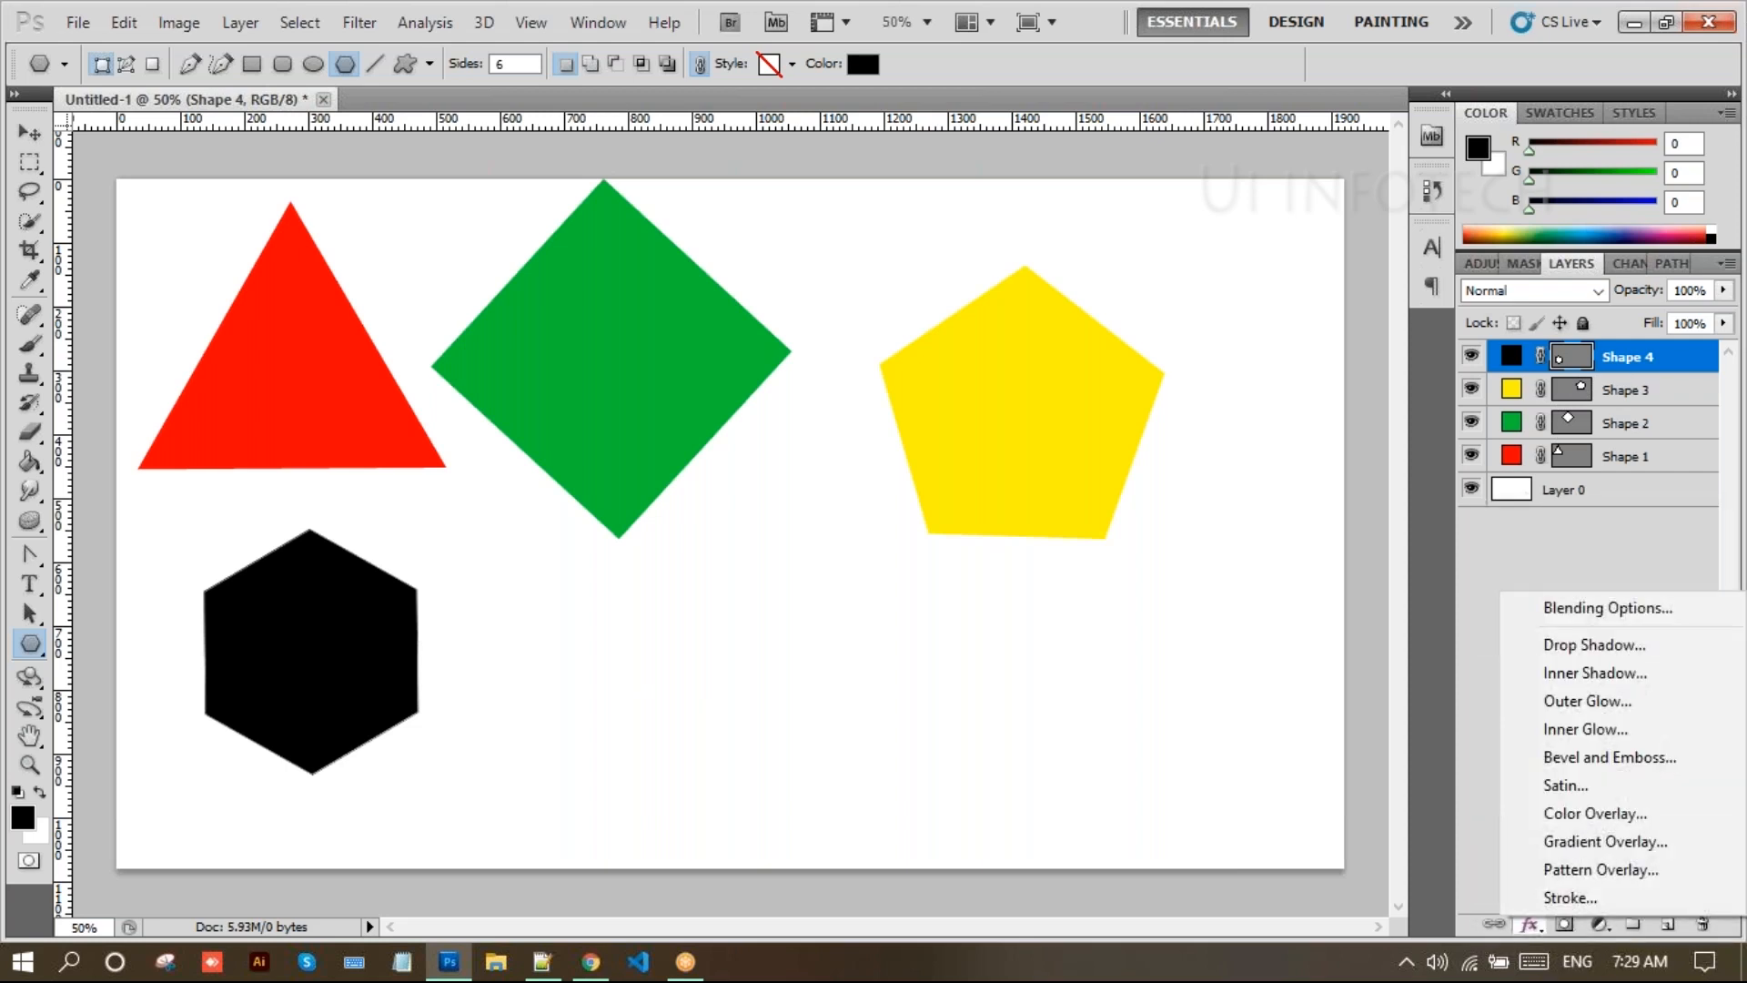
pyautogui.click(1578, 843)
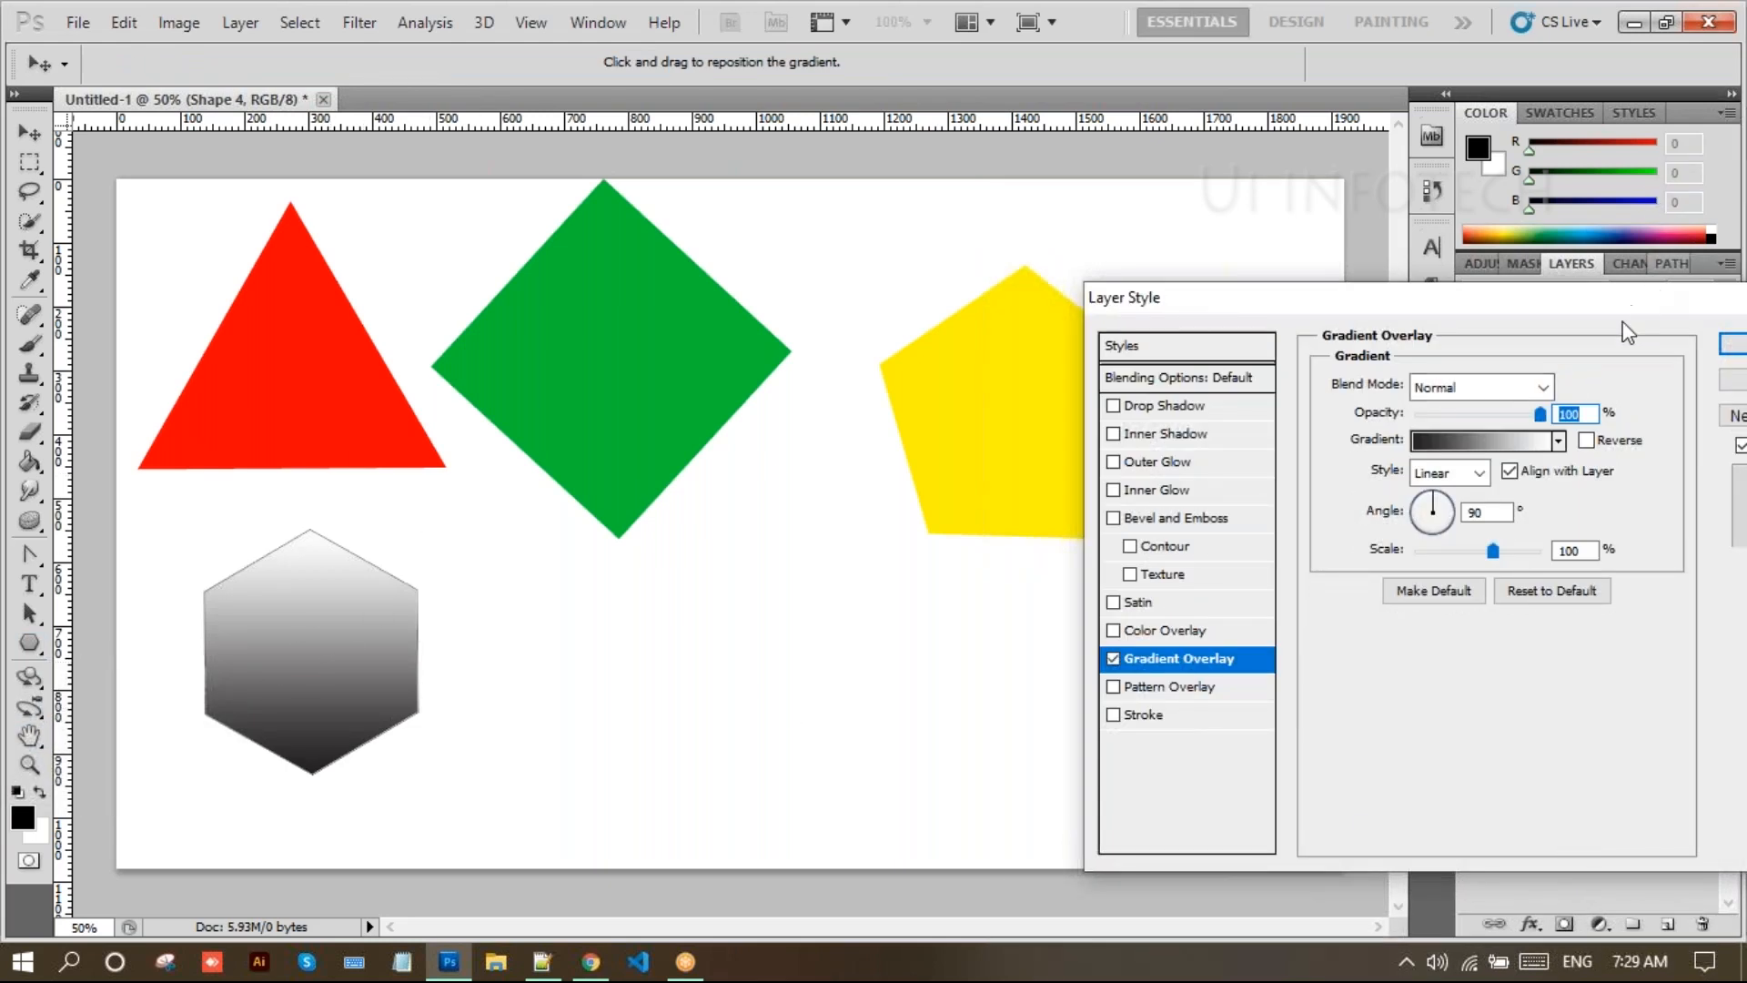
pyautogui.moveTo(1618, 306); pyautogui.dragTo(1525, 265)
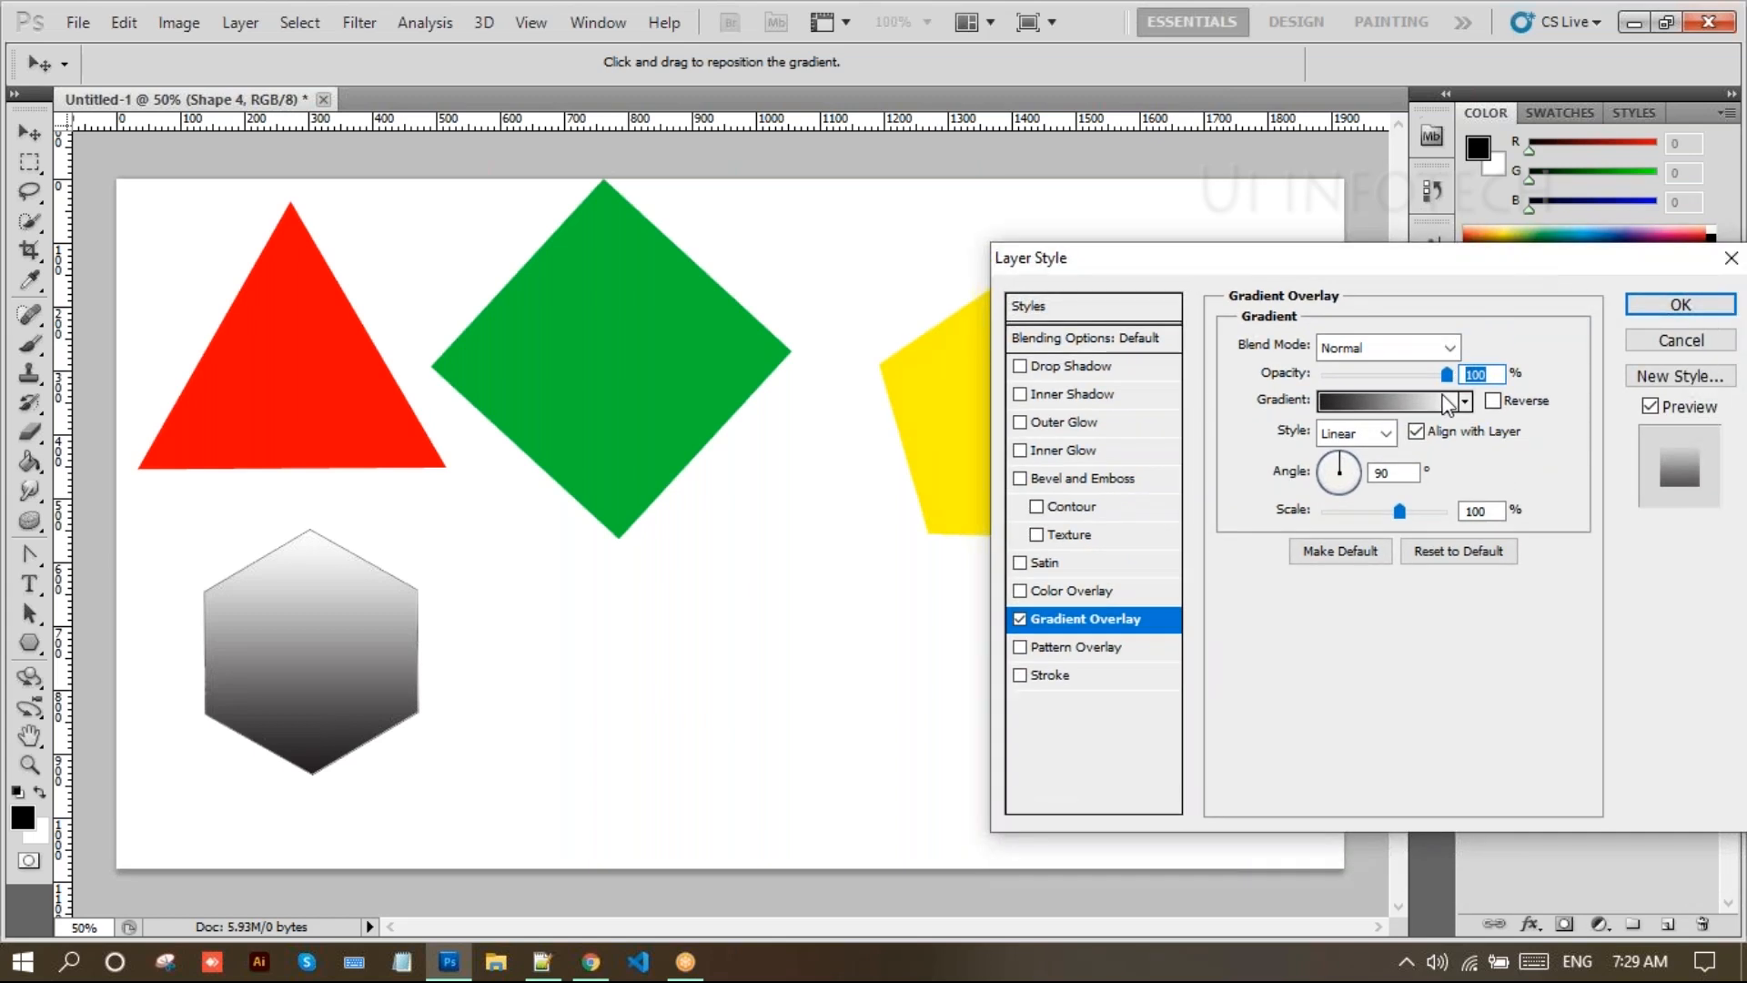
pyautogui.click(1416, 406)
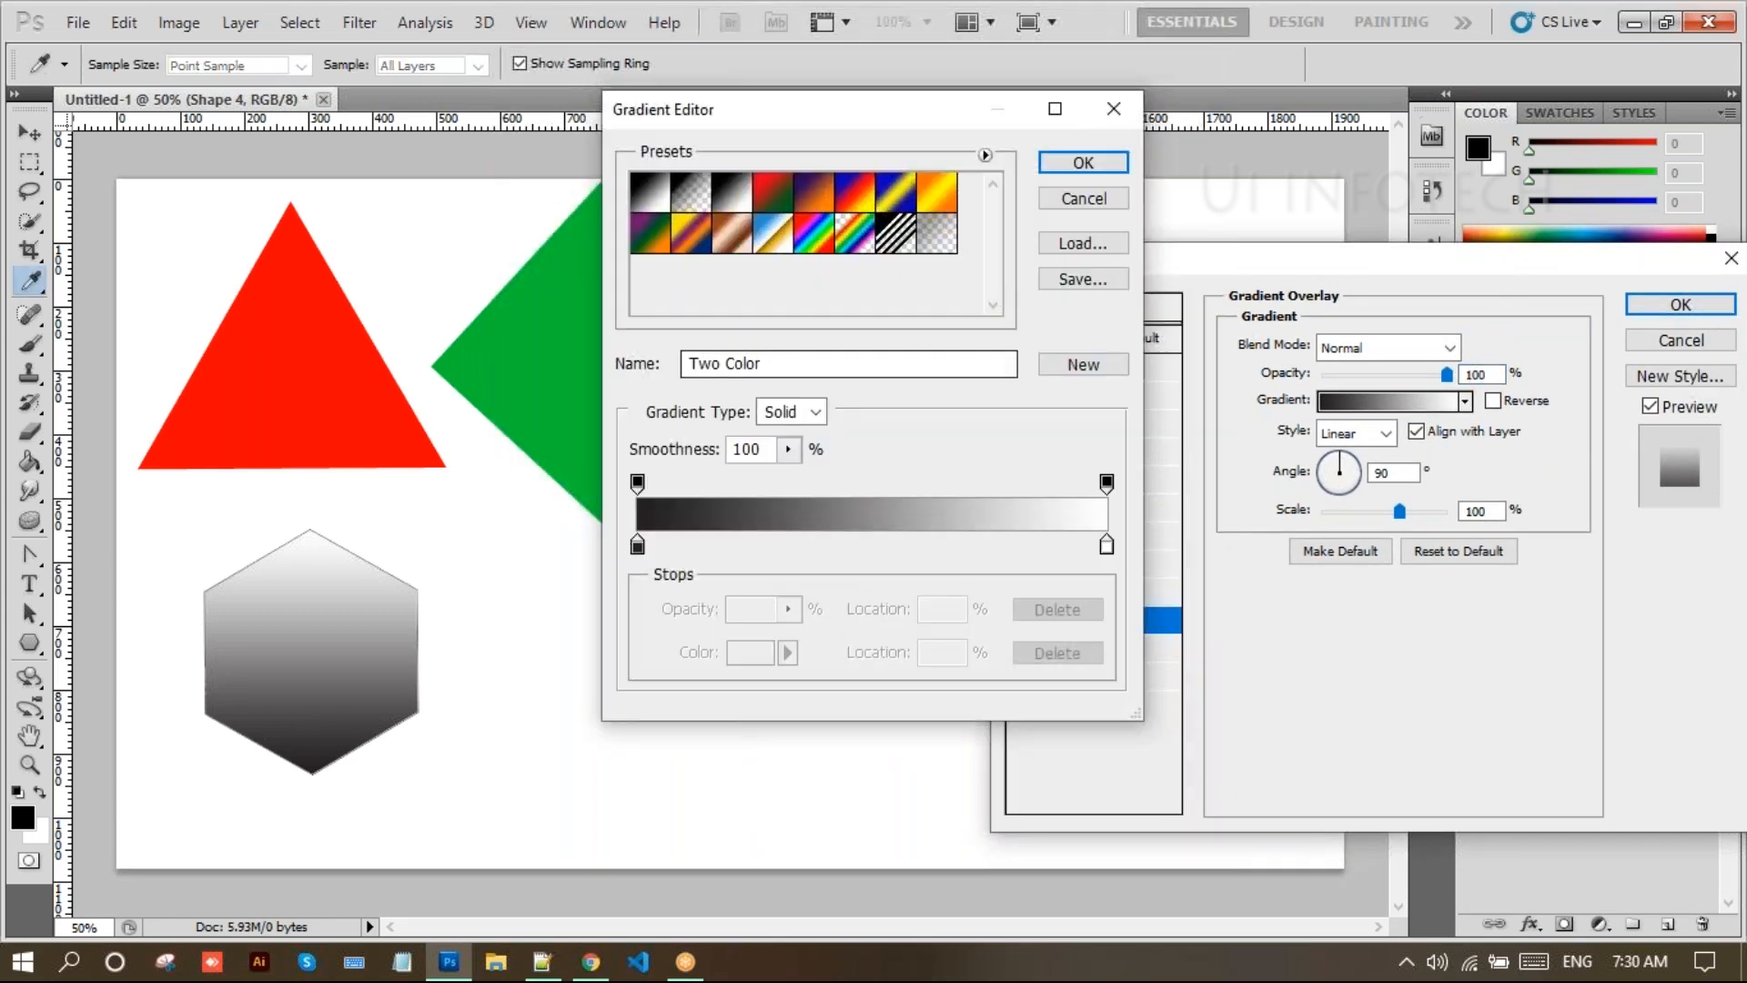
pyautogui.click(767, 211)
pyautogui.click(860, 200)
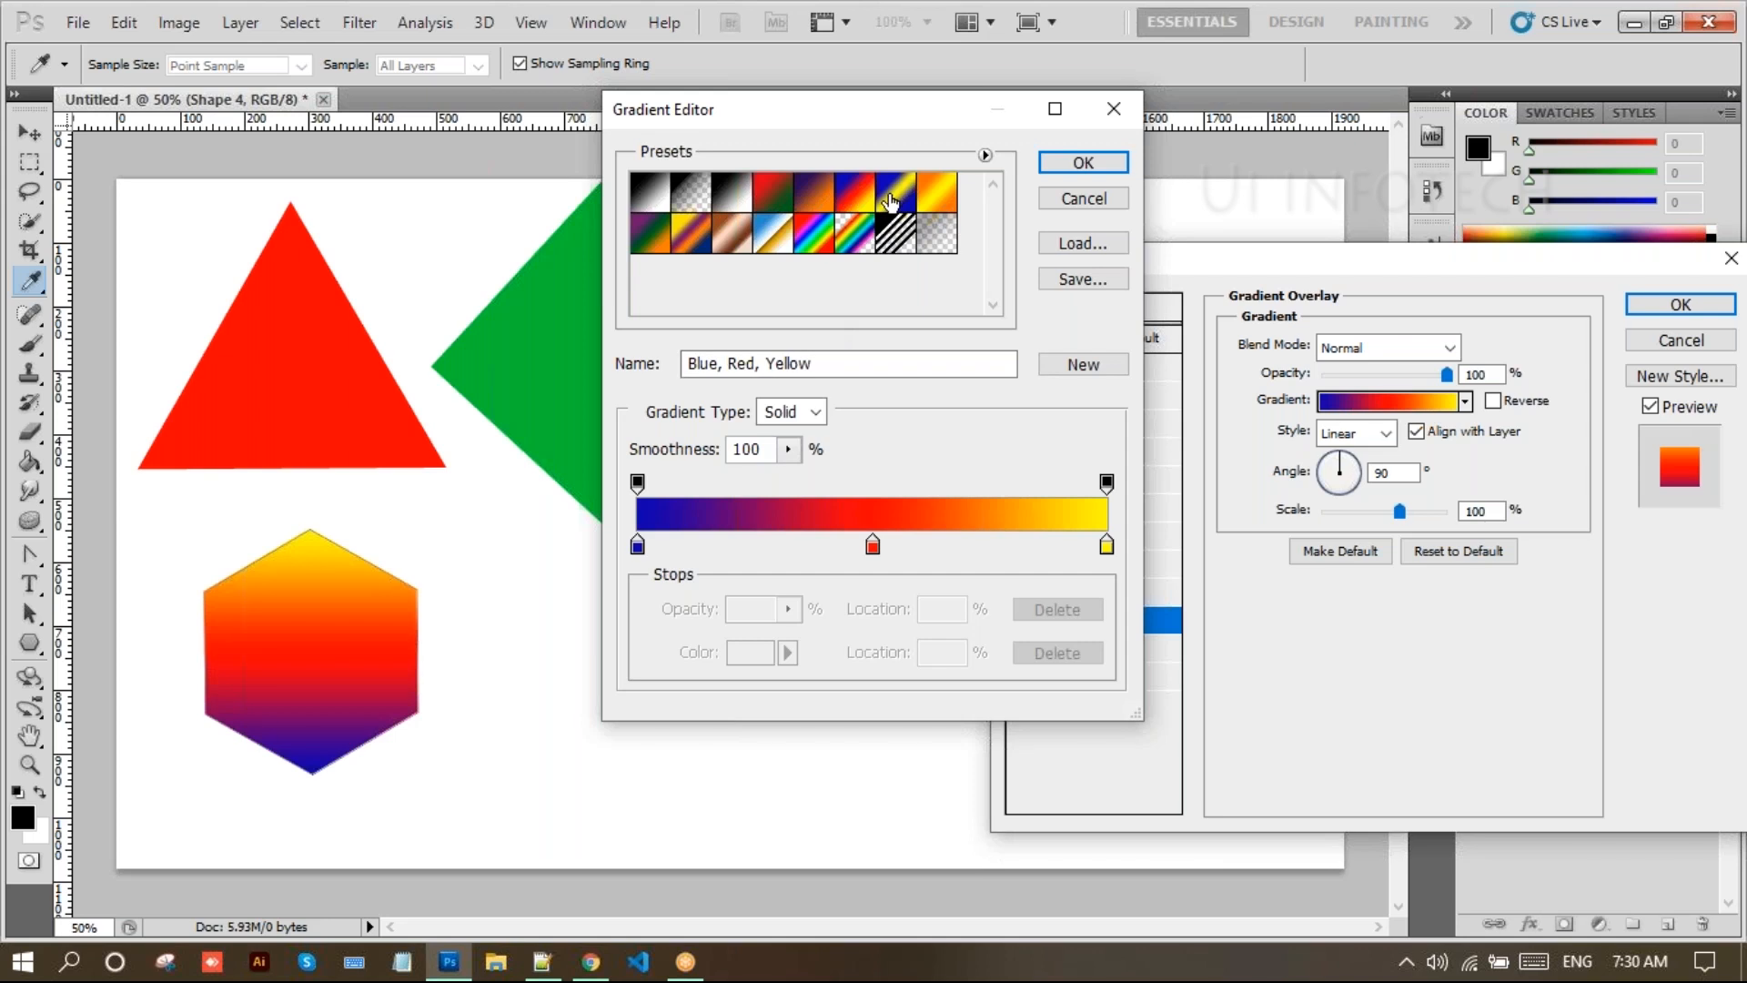
pyautogui.click(891, 200)
pyautogui.click(860, 200)
pyautogui.click(1084, 164)
pyautogui.click(1647, 307)
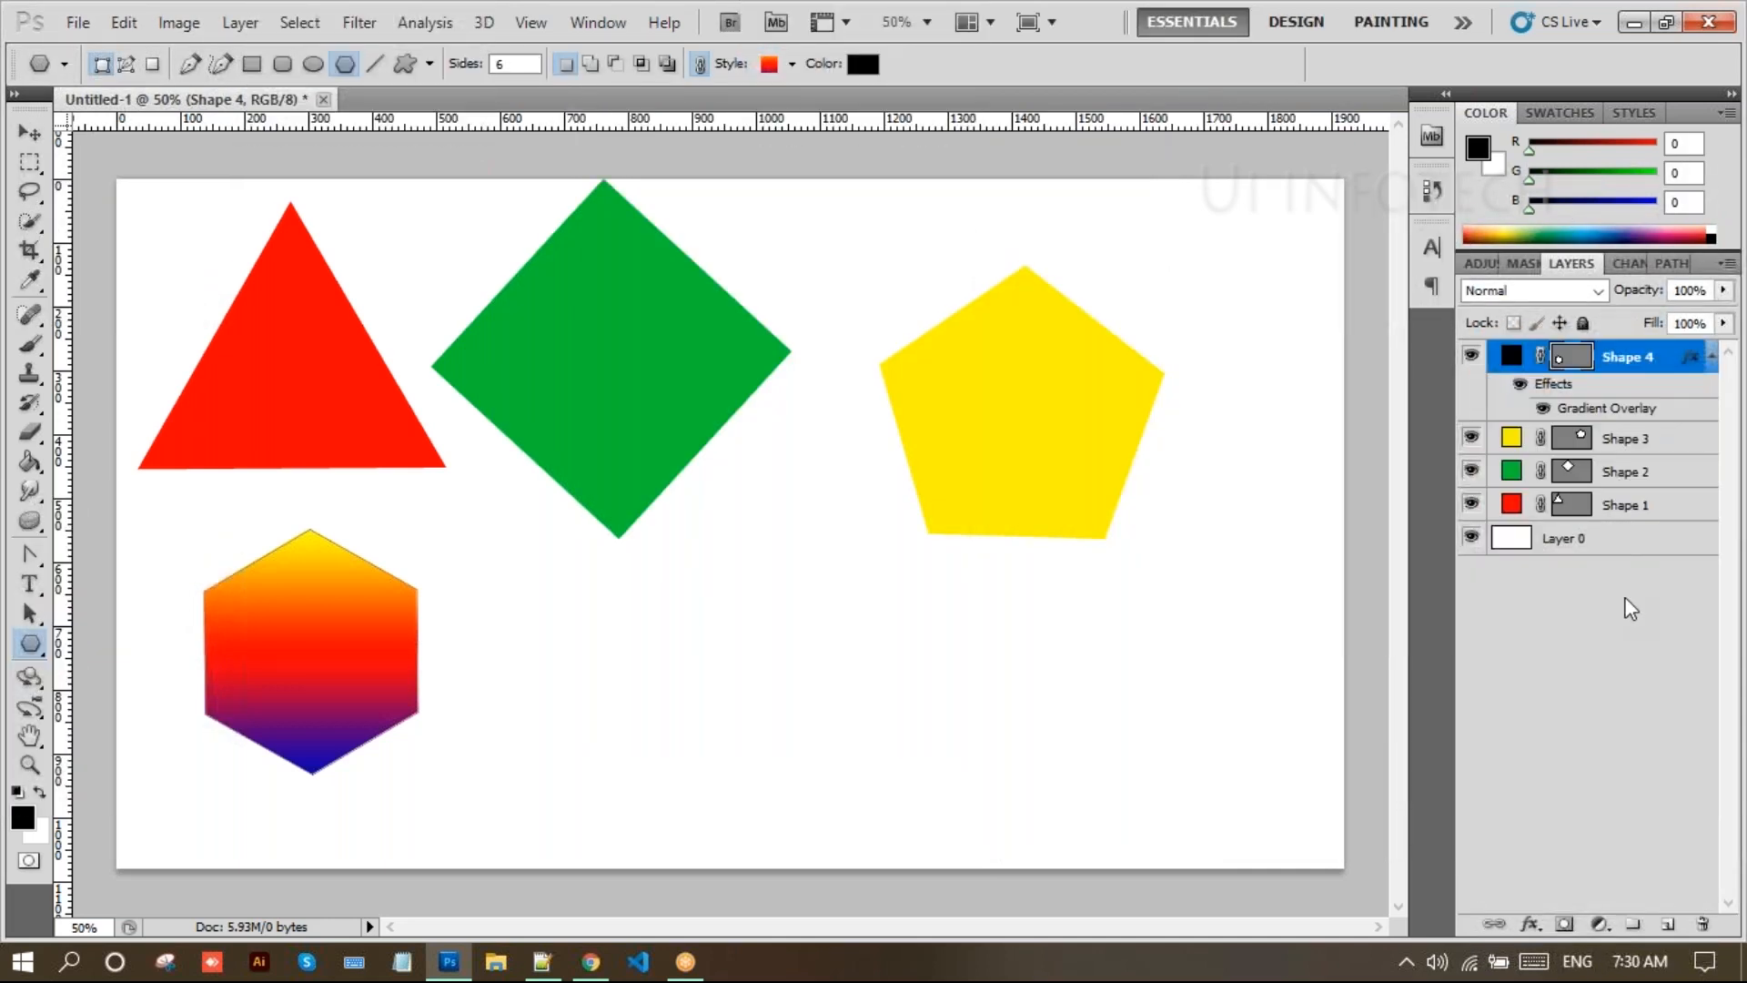
pyautogui.click(1629, 608)
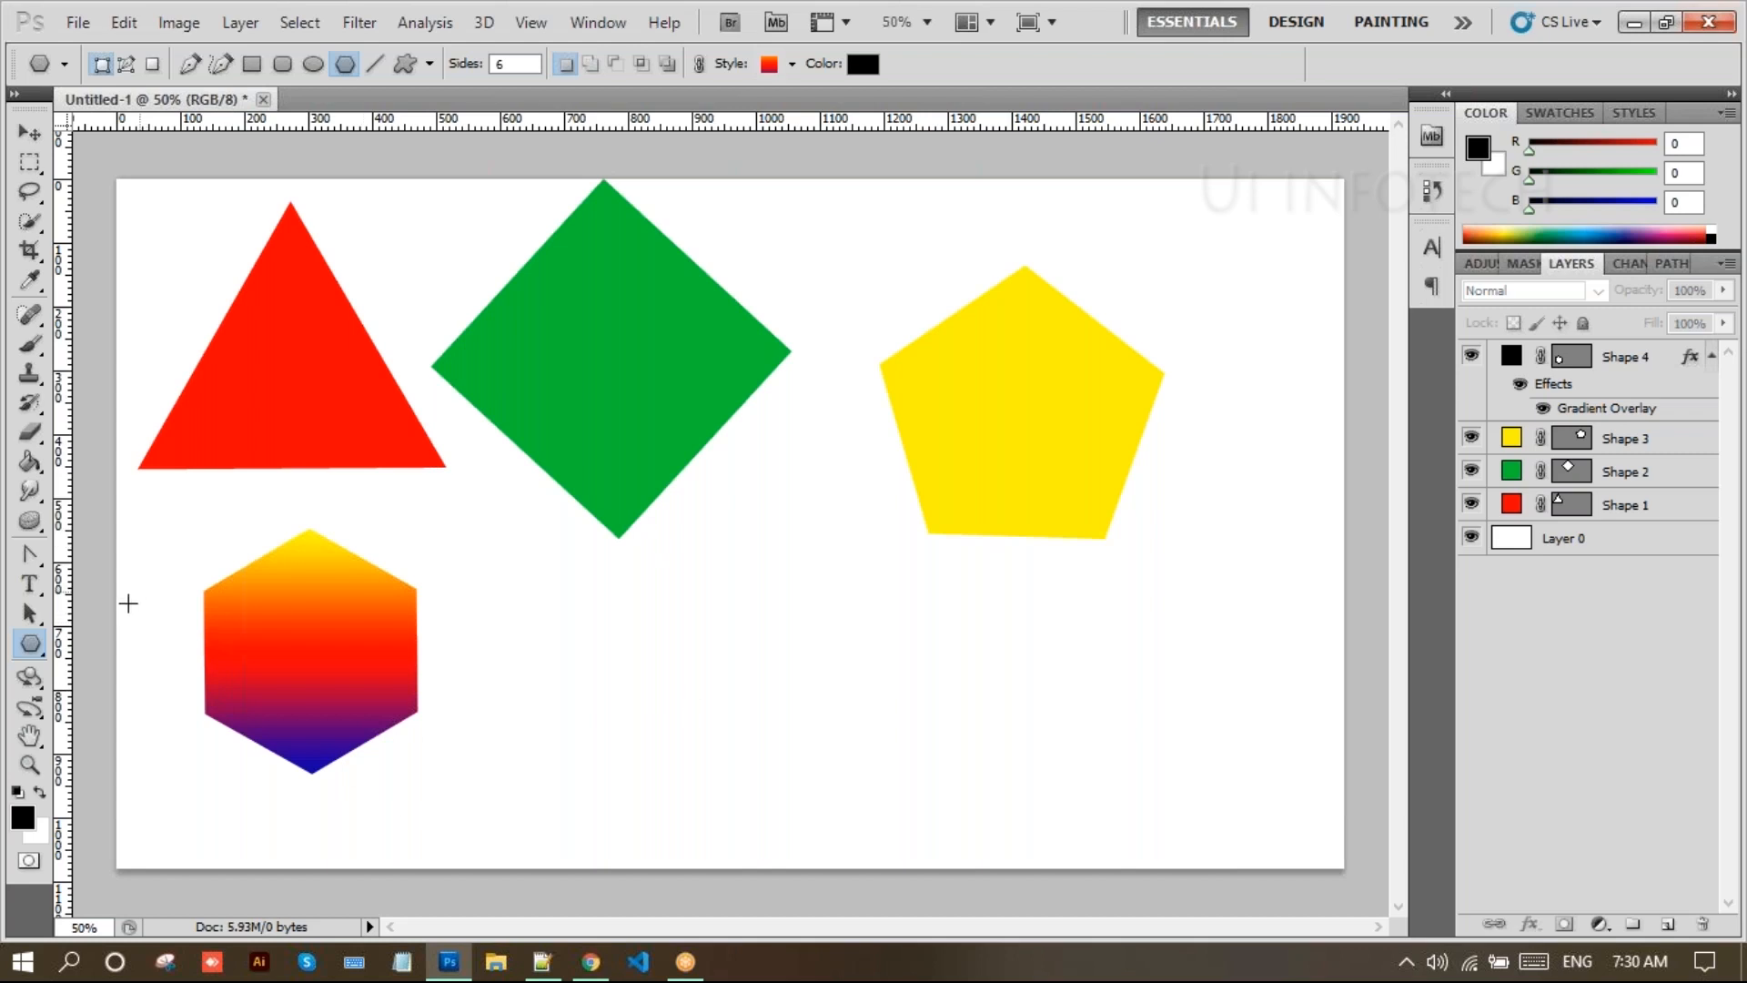
# Draw a seven-sided polygon about 370 px wide to the right of the hexagon
pyautogui.click(30, 643)
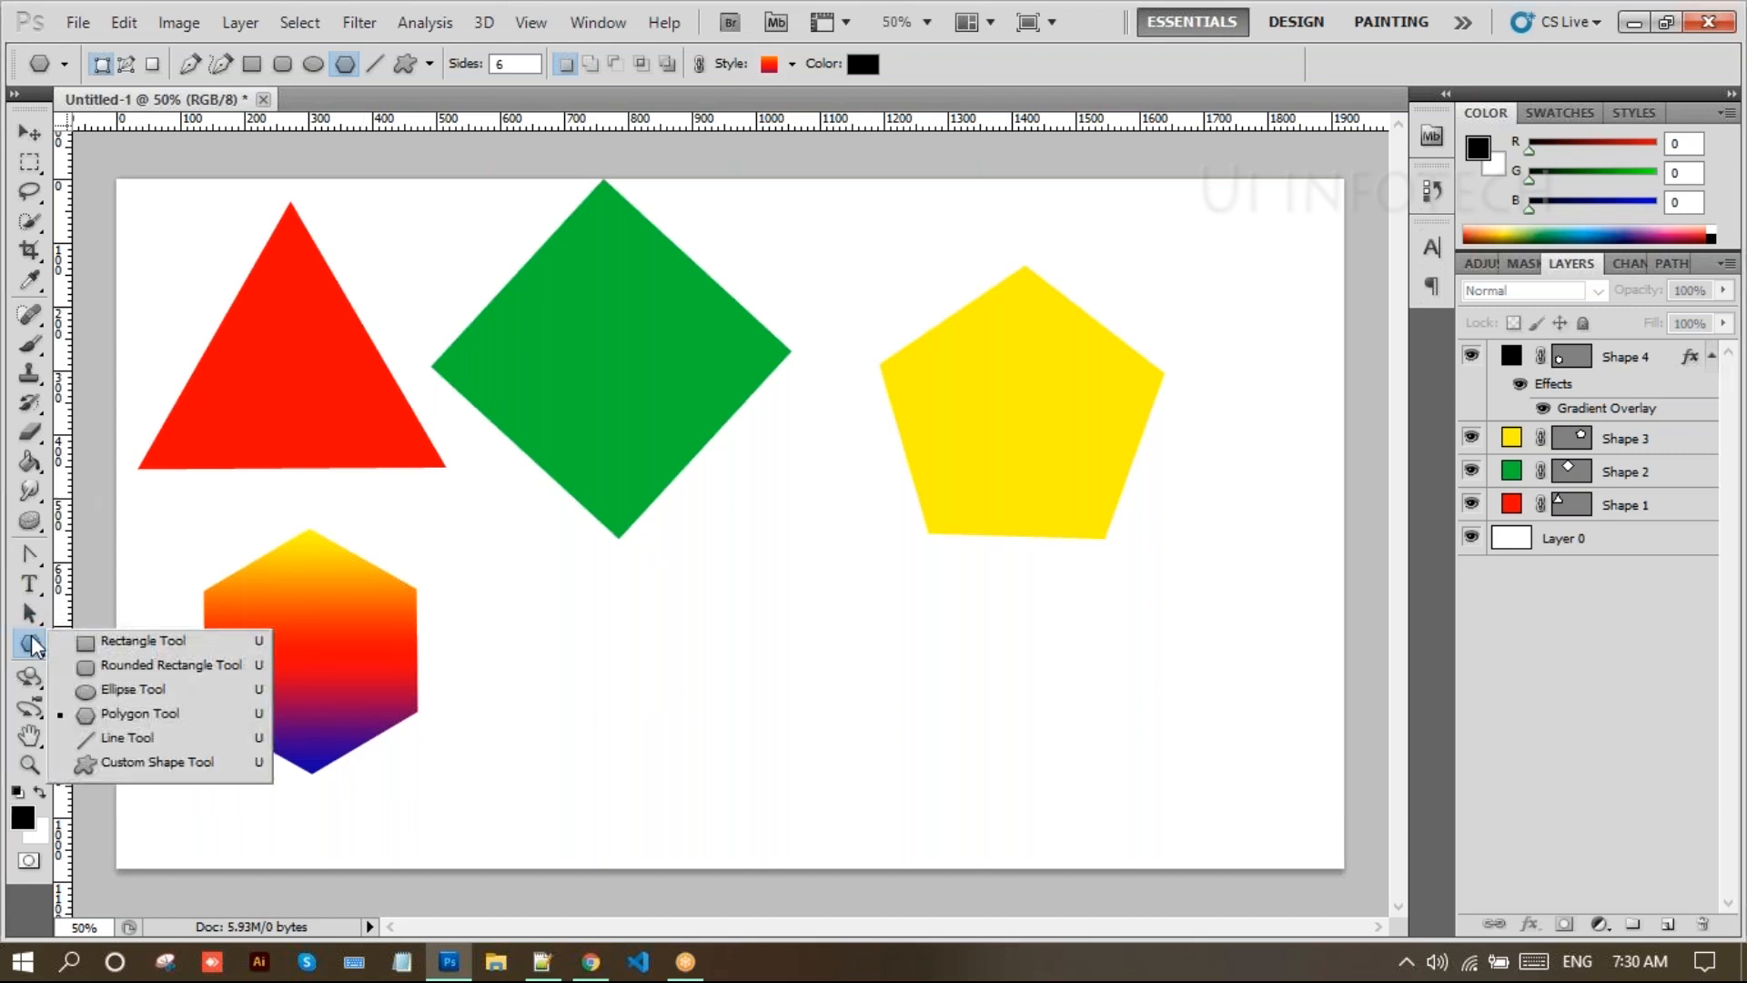
pyautogui.click(97, 716)
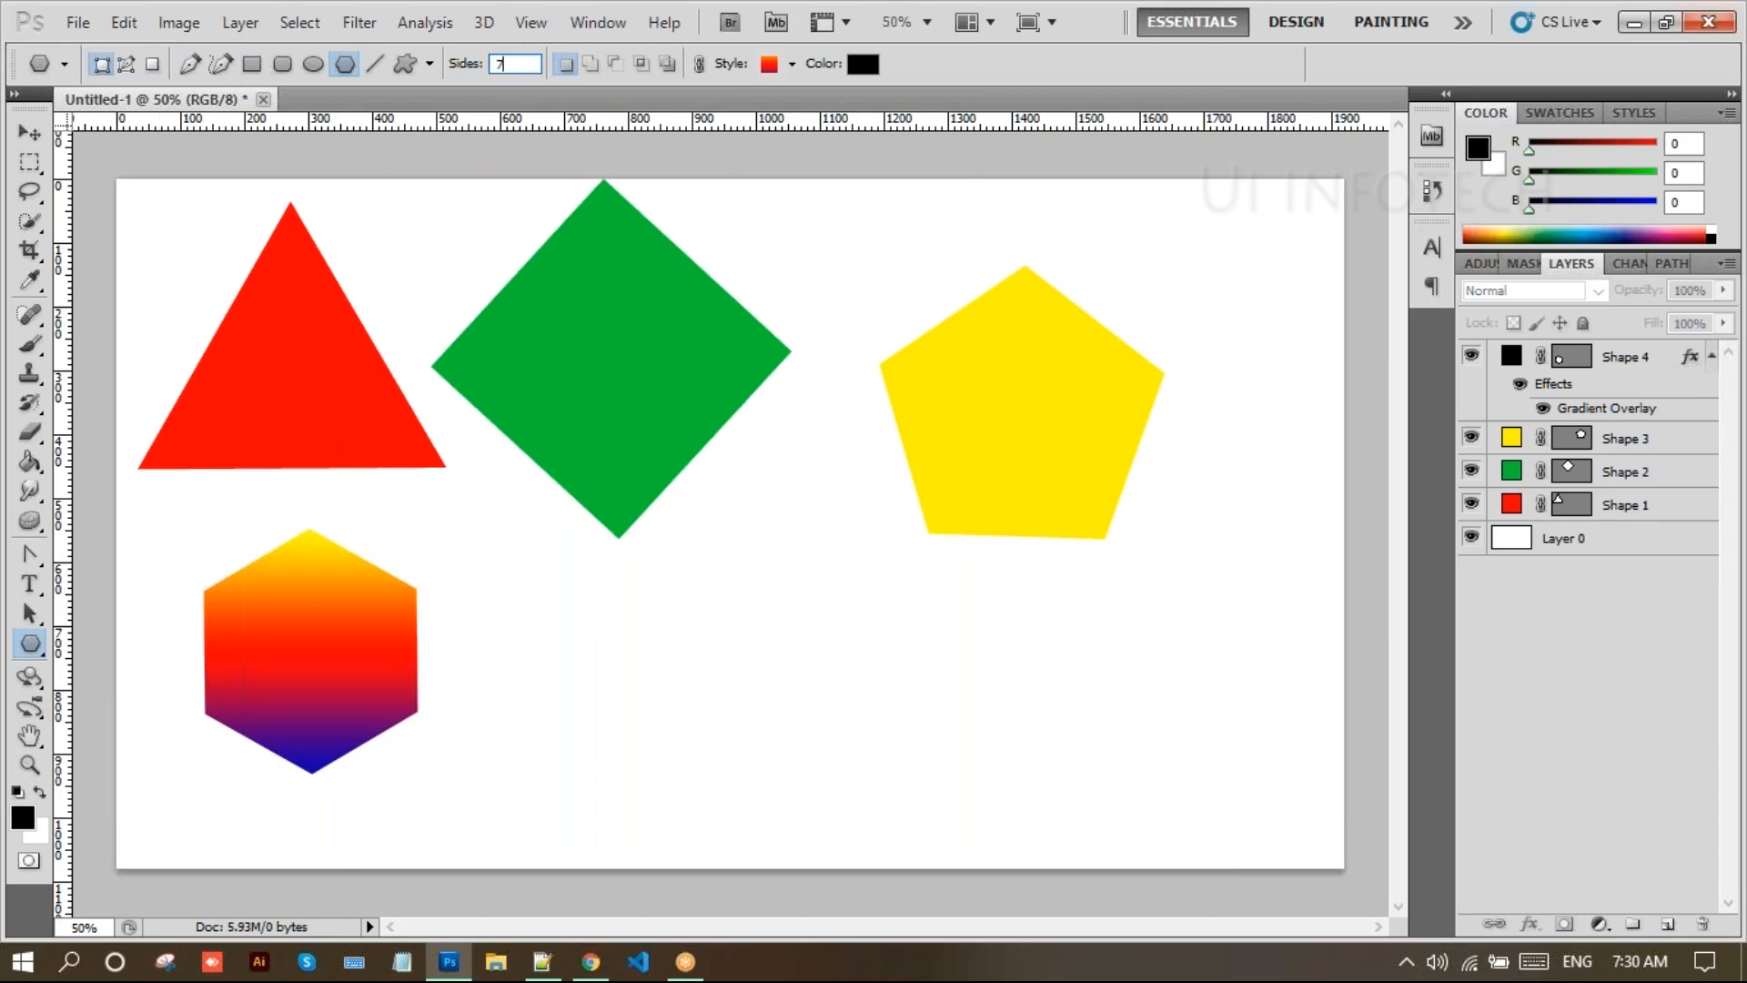
pyautogui.moveTo(604, 662); pyautogui.dragTo(706, 736)
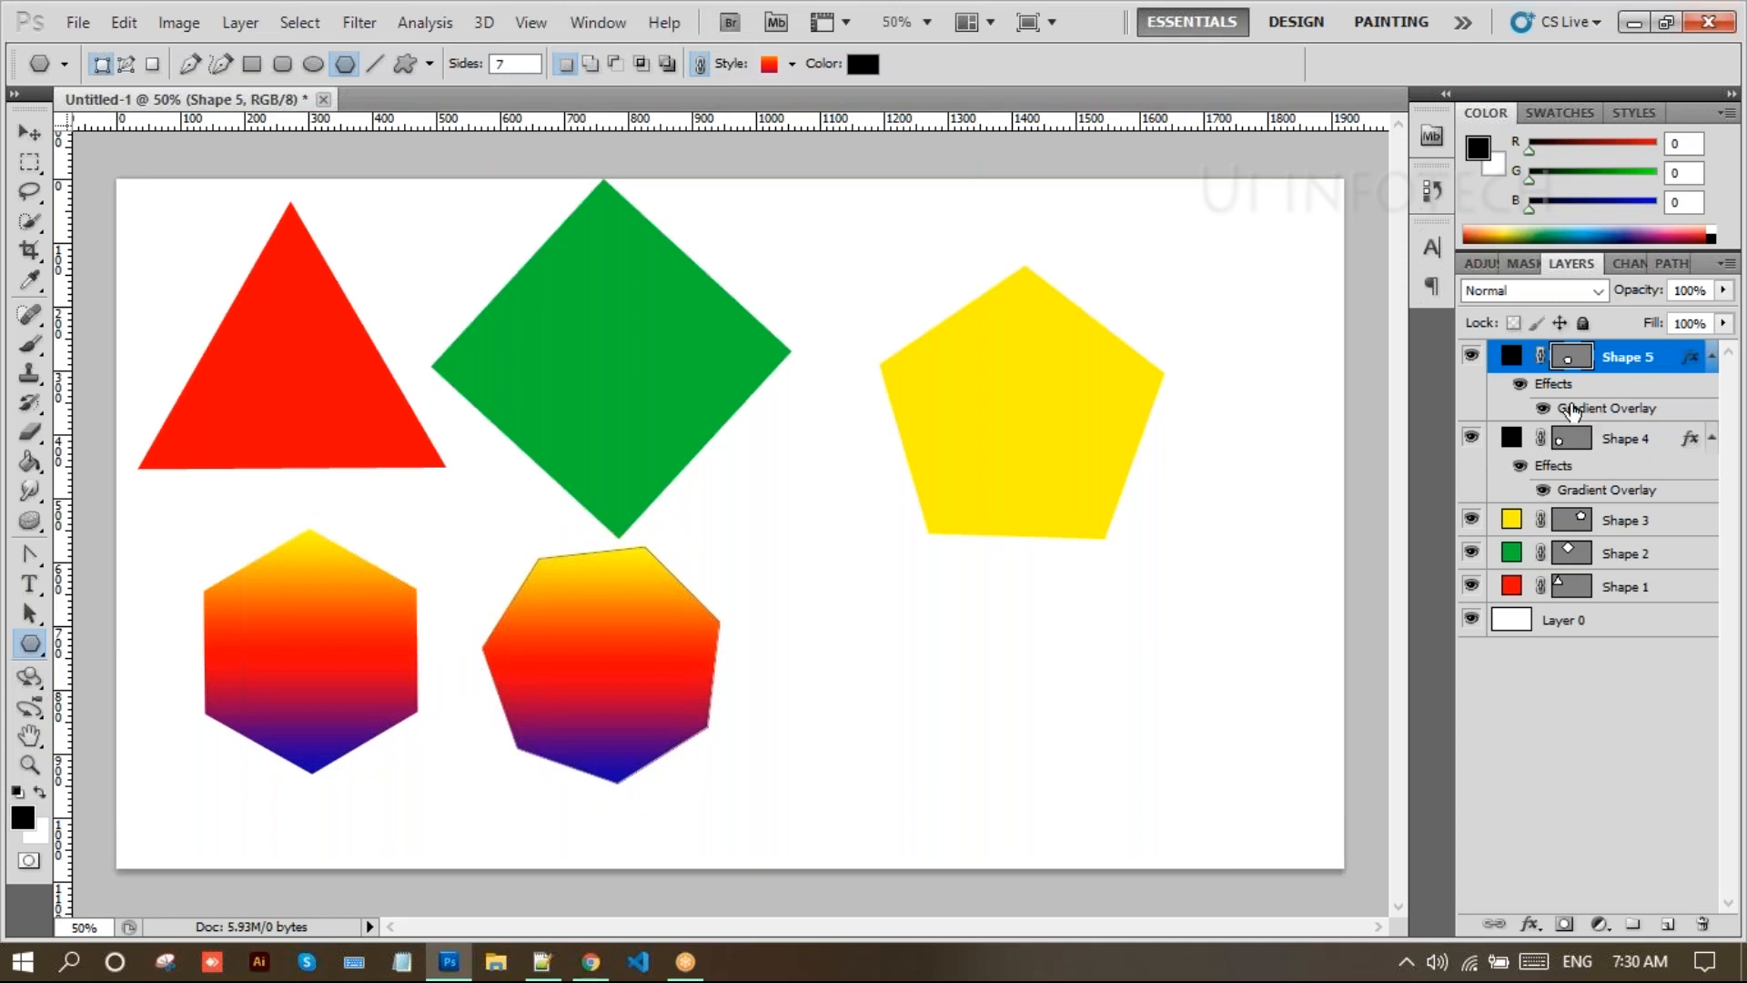
# Switch the heptagon's gradient overlay to the Foreground to Background preset and recolor its starting stop to blue 002ec3
pyautogui.doubleClick(1572, 410)
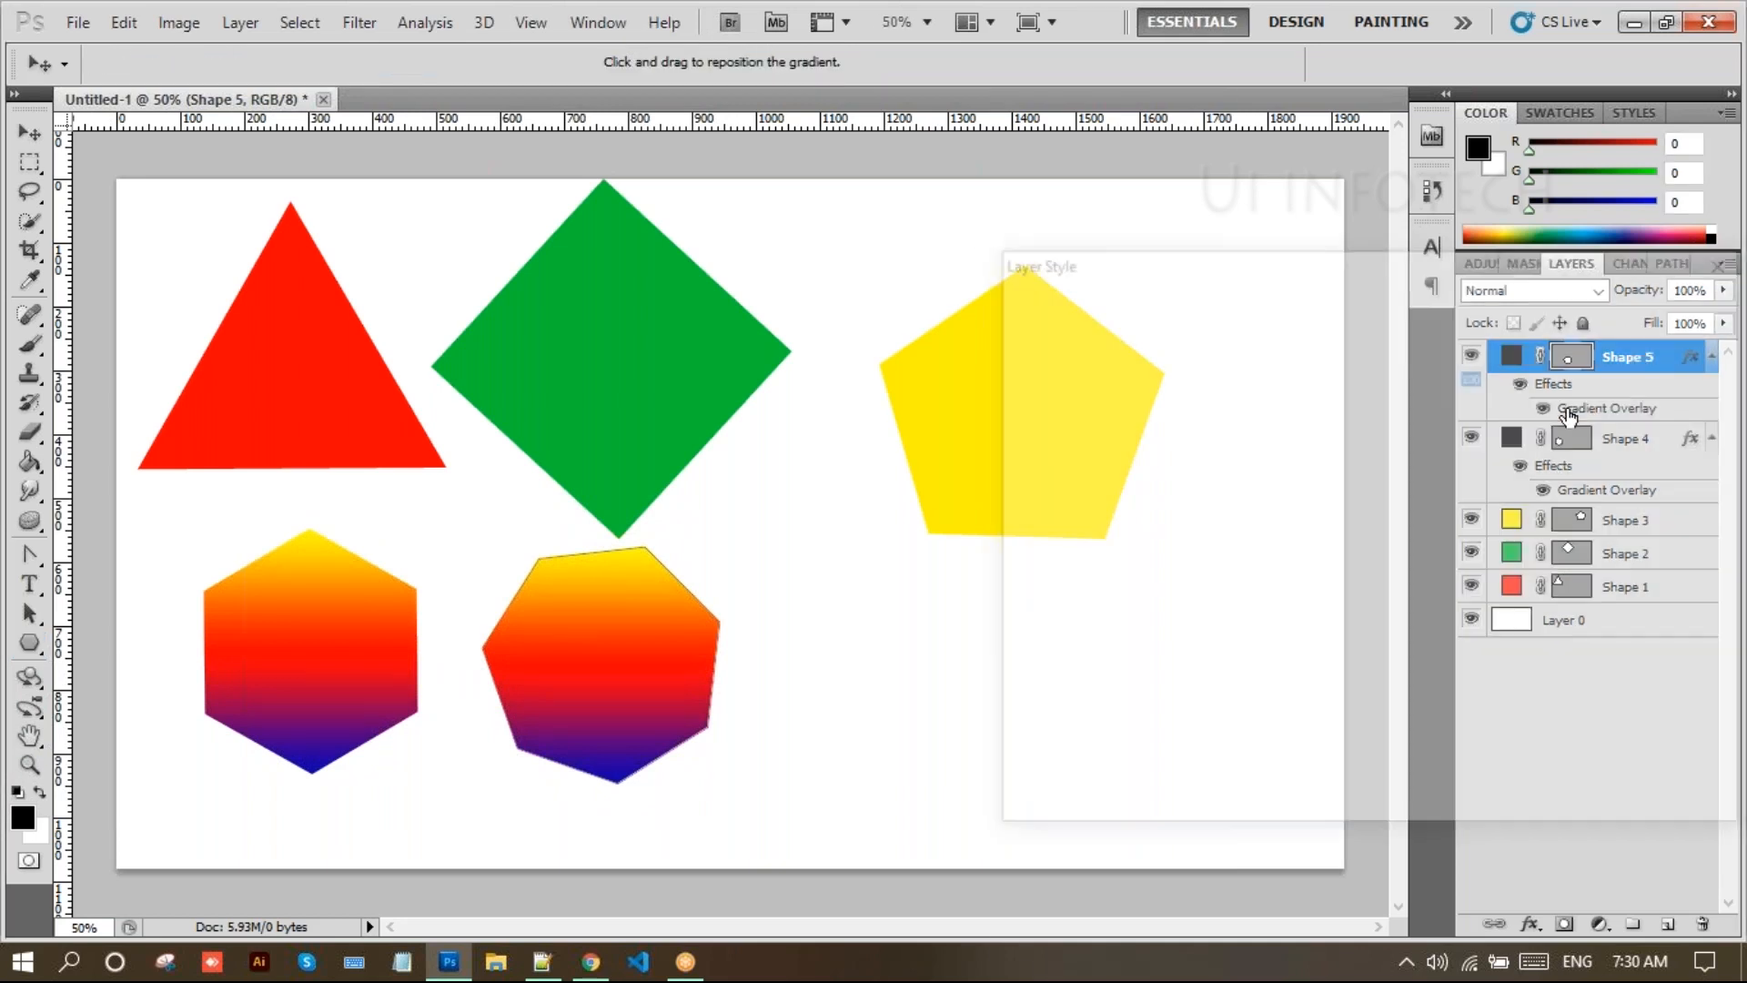
pyautogui.moveTo(1530, 256); pyautogui.dragTo(1454, 343)
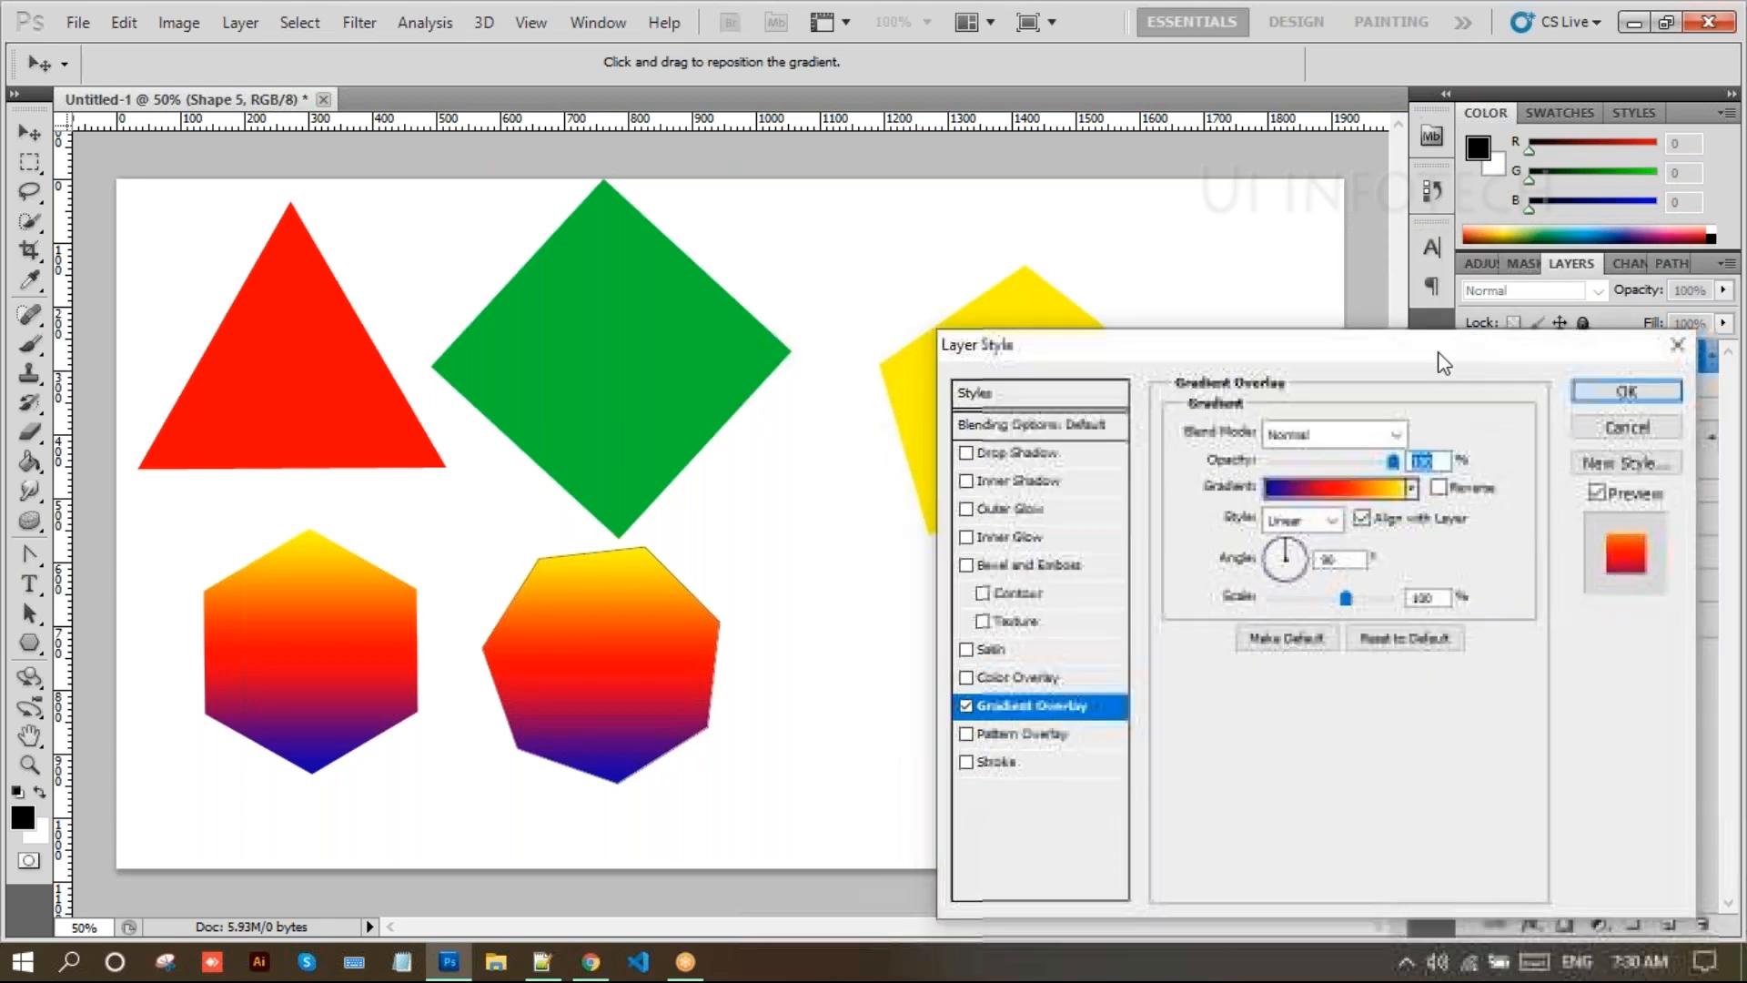
pyautogui.click(1346, 492)
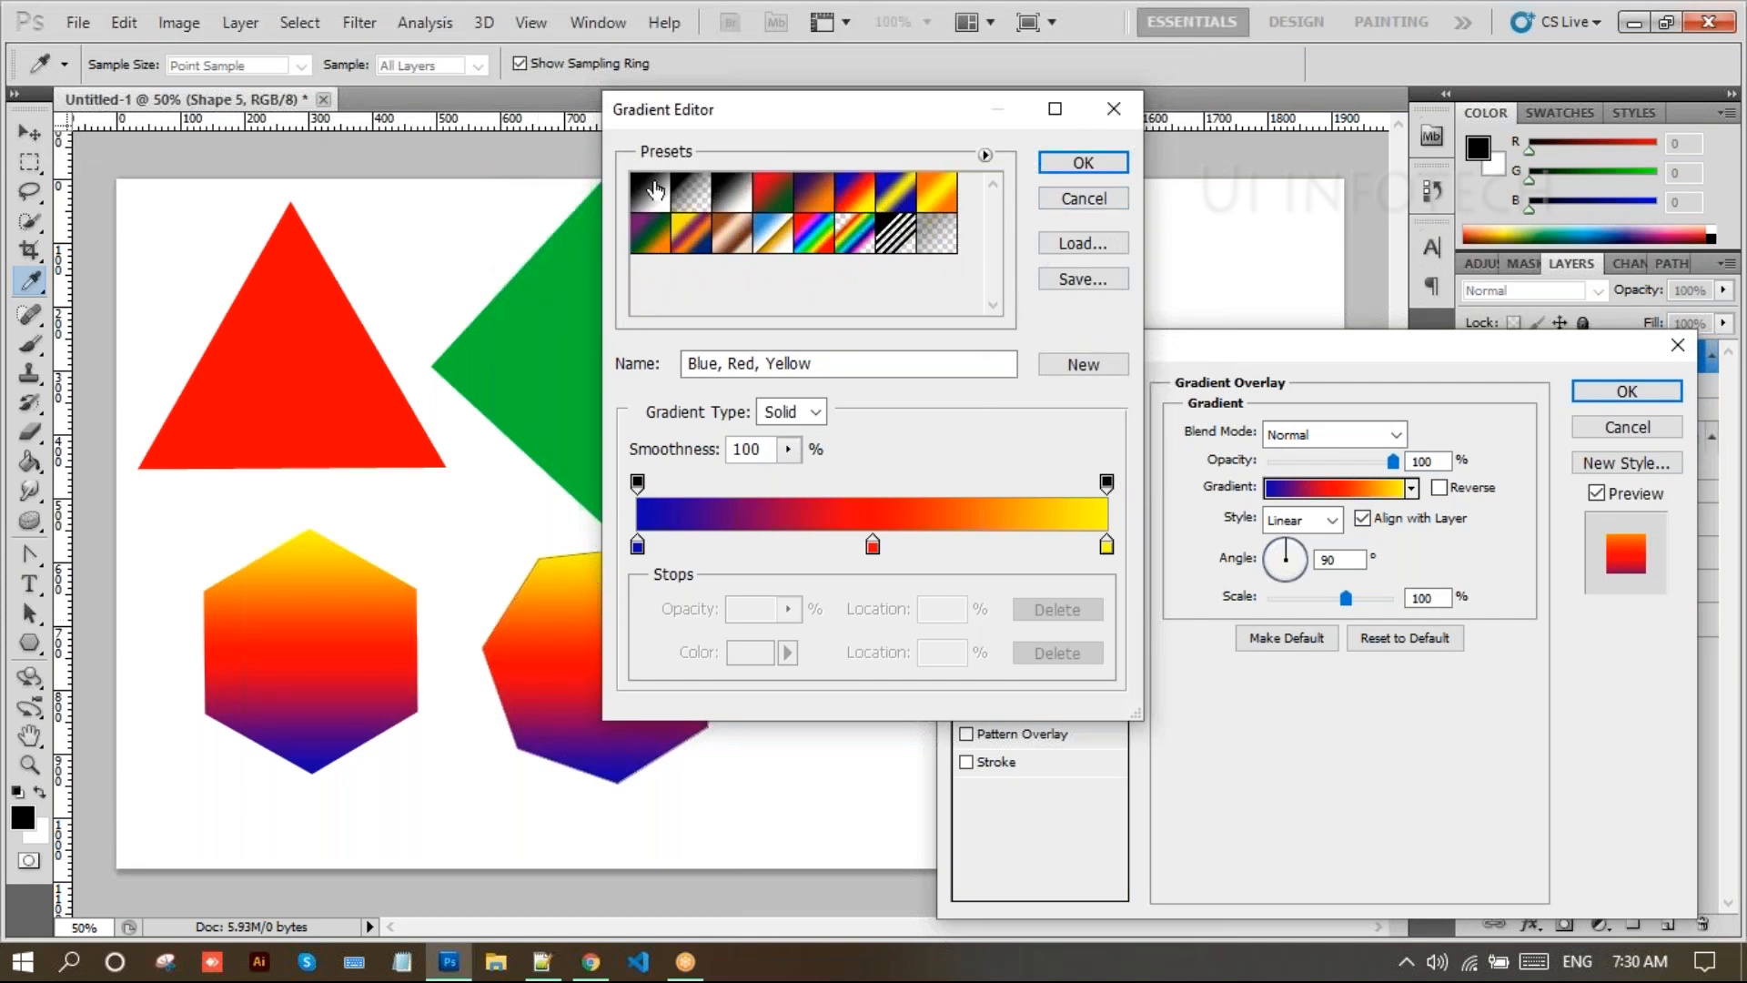
pyautogui.click(652, 190)
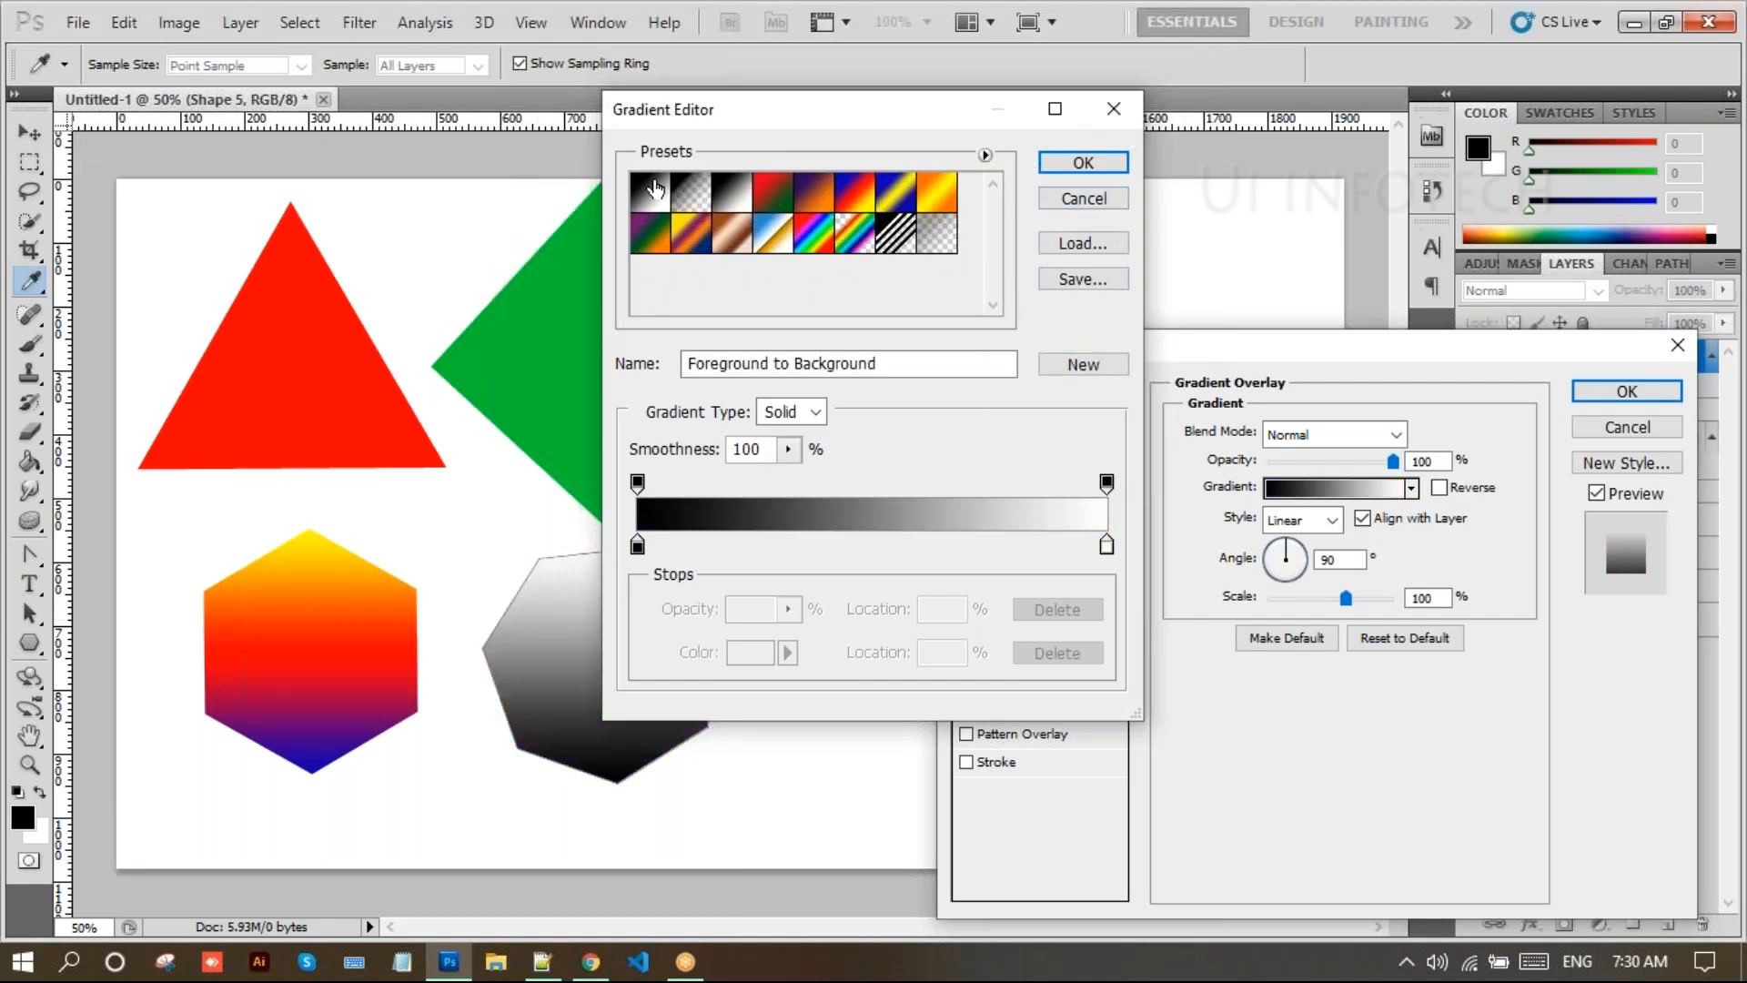
pyautogui.doubleClick(637, 545)
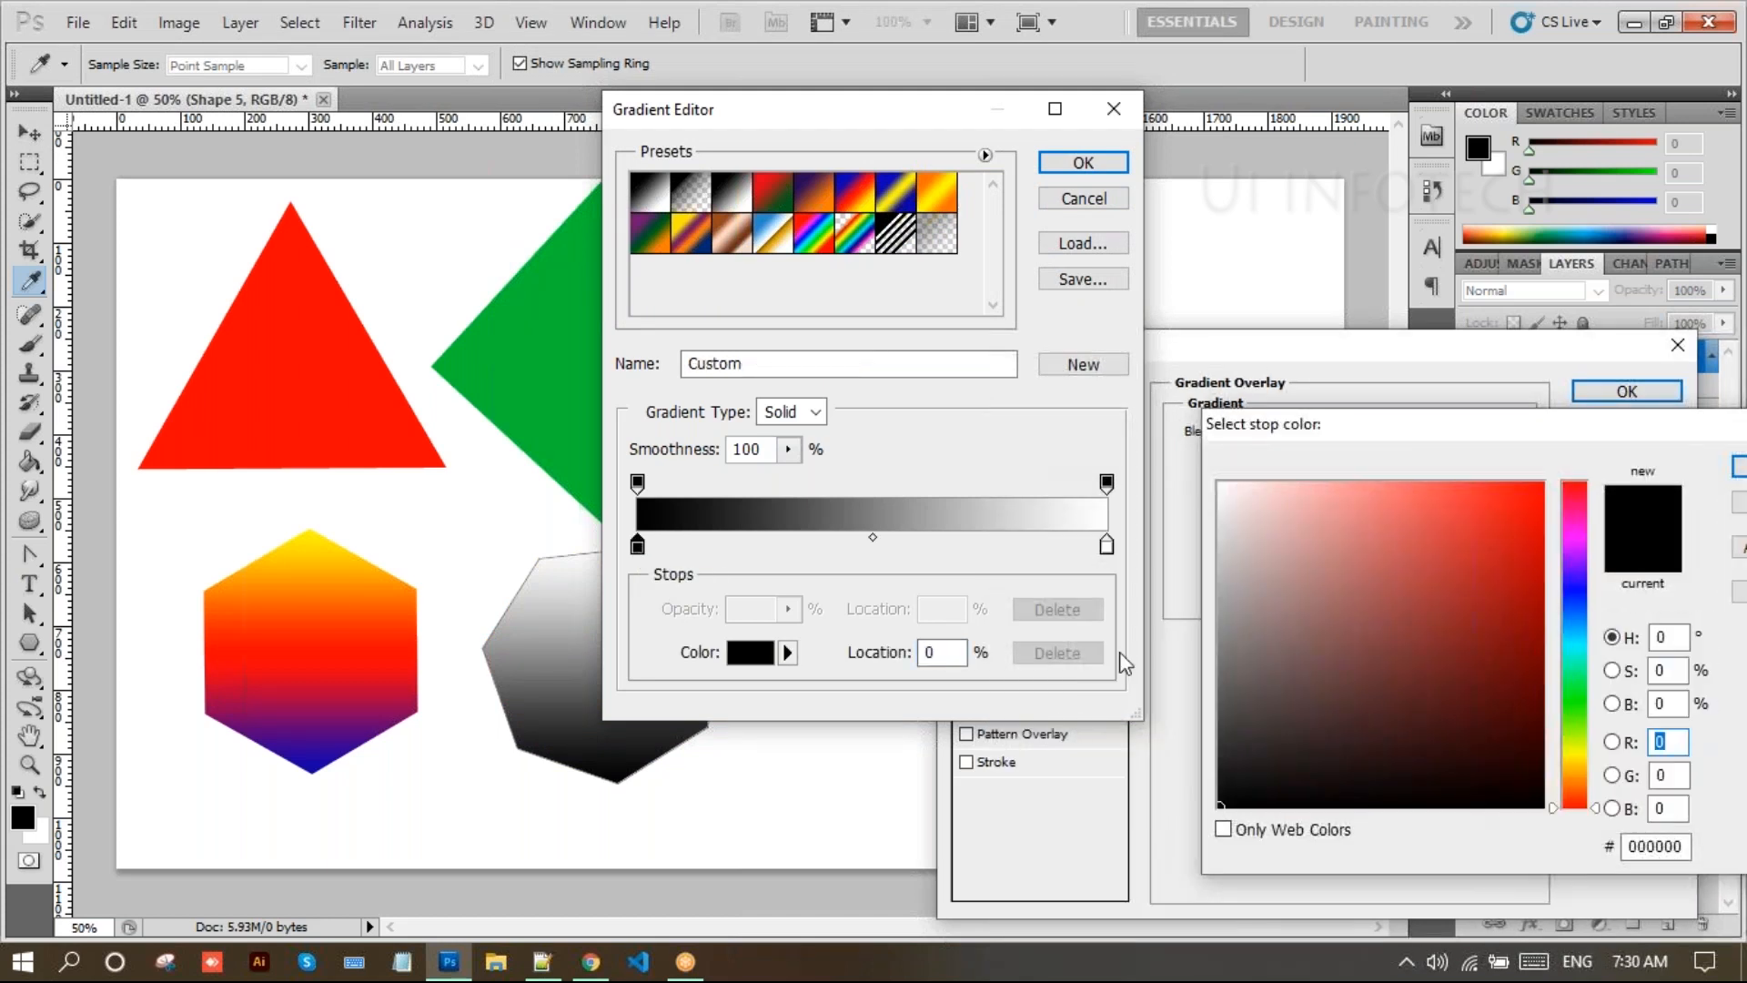
pyautogui.click(1577, 585)
pyautogui.moveTo(1501, 588); pyautogui.dragTo(1543, 558)
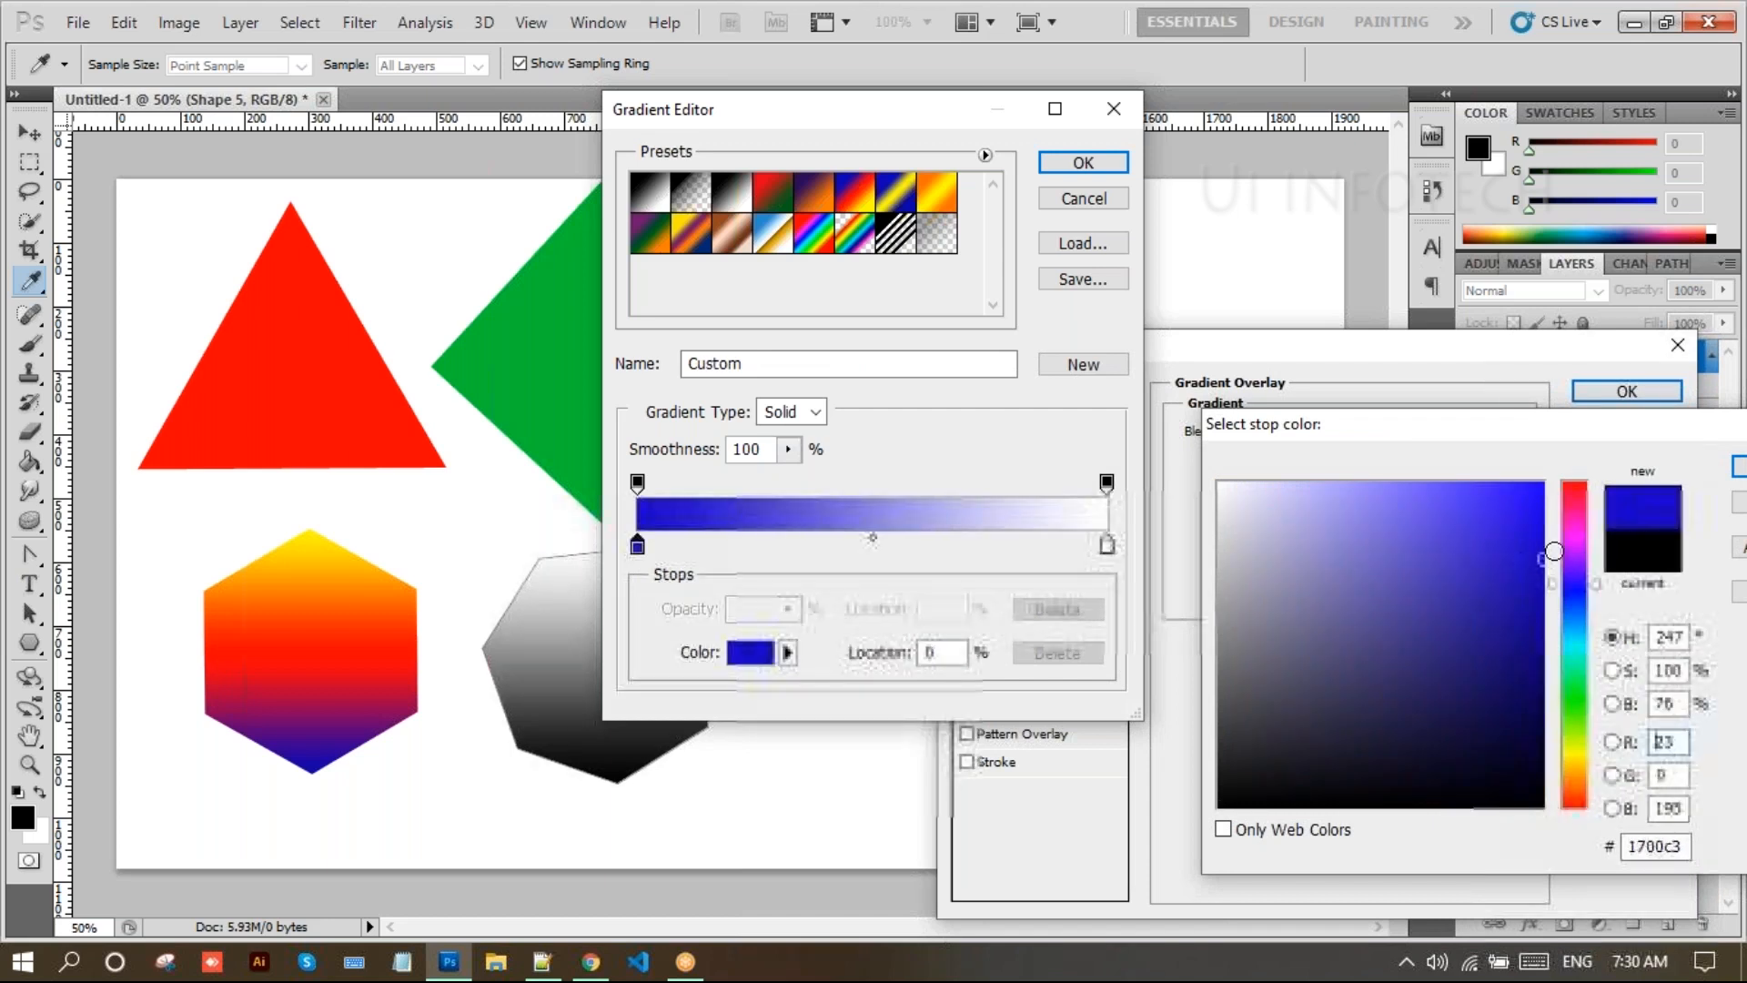
pyautogui.click(1581, 602)
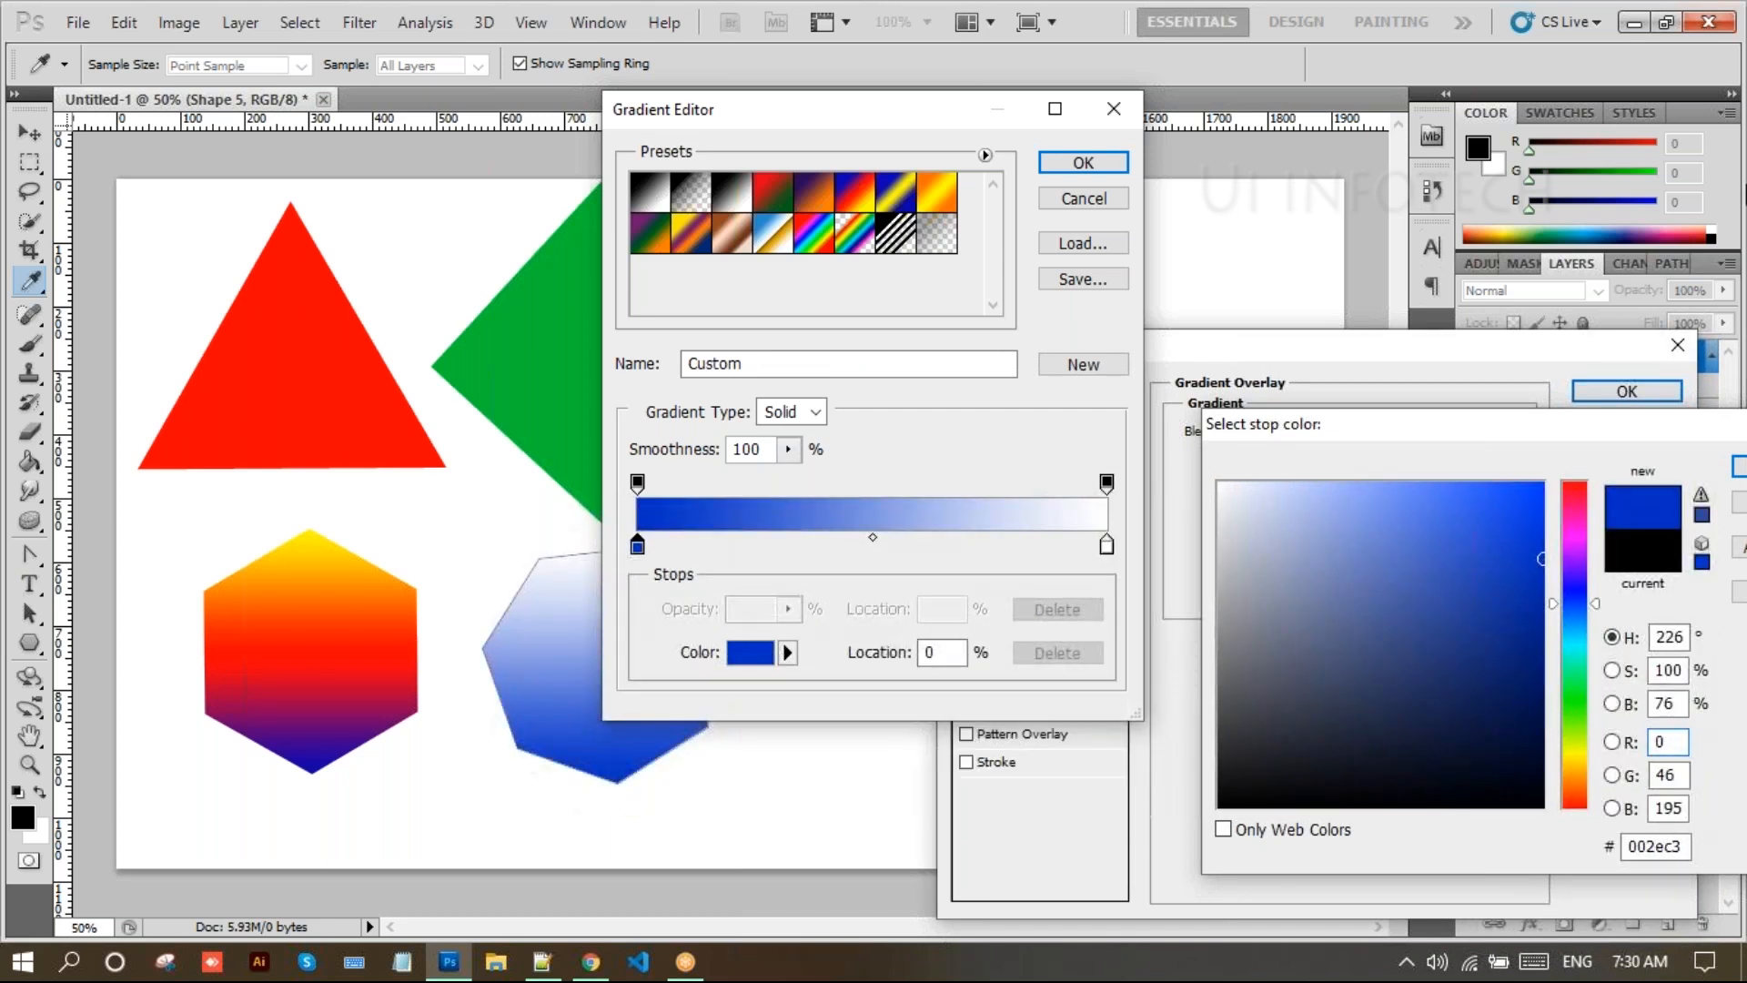
pyautogui.click(1738, 468)
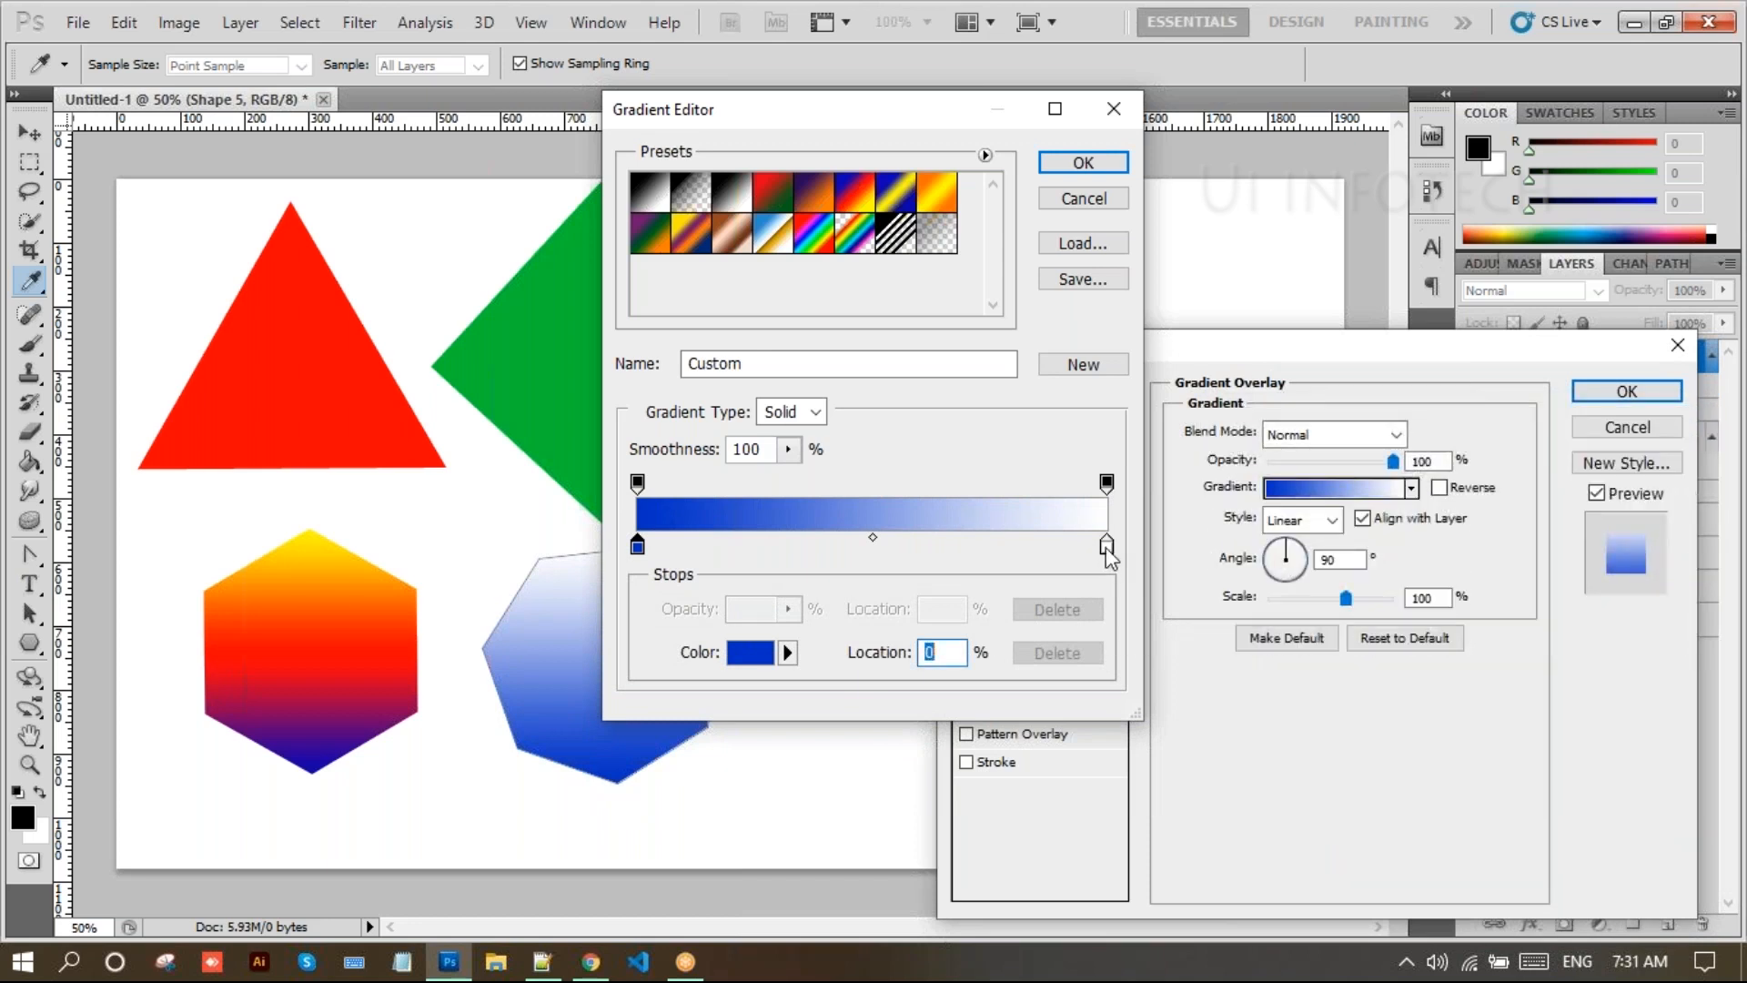
# Recolor the end stop of the heptagon's gradient to teal 00c0a7 and apply the gradient overlay
pyautogui.click(1106, 544)
pyautogui.doubleClick(1106, 544)
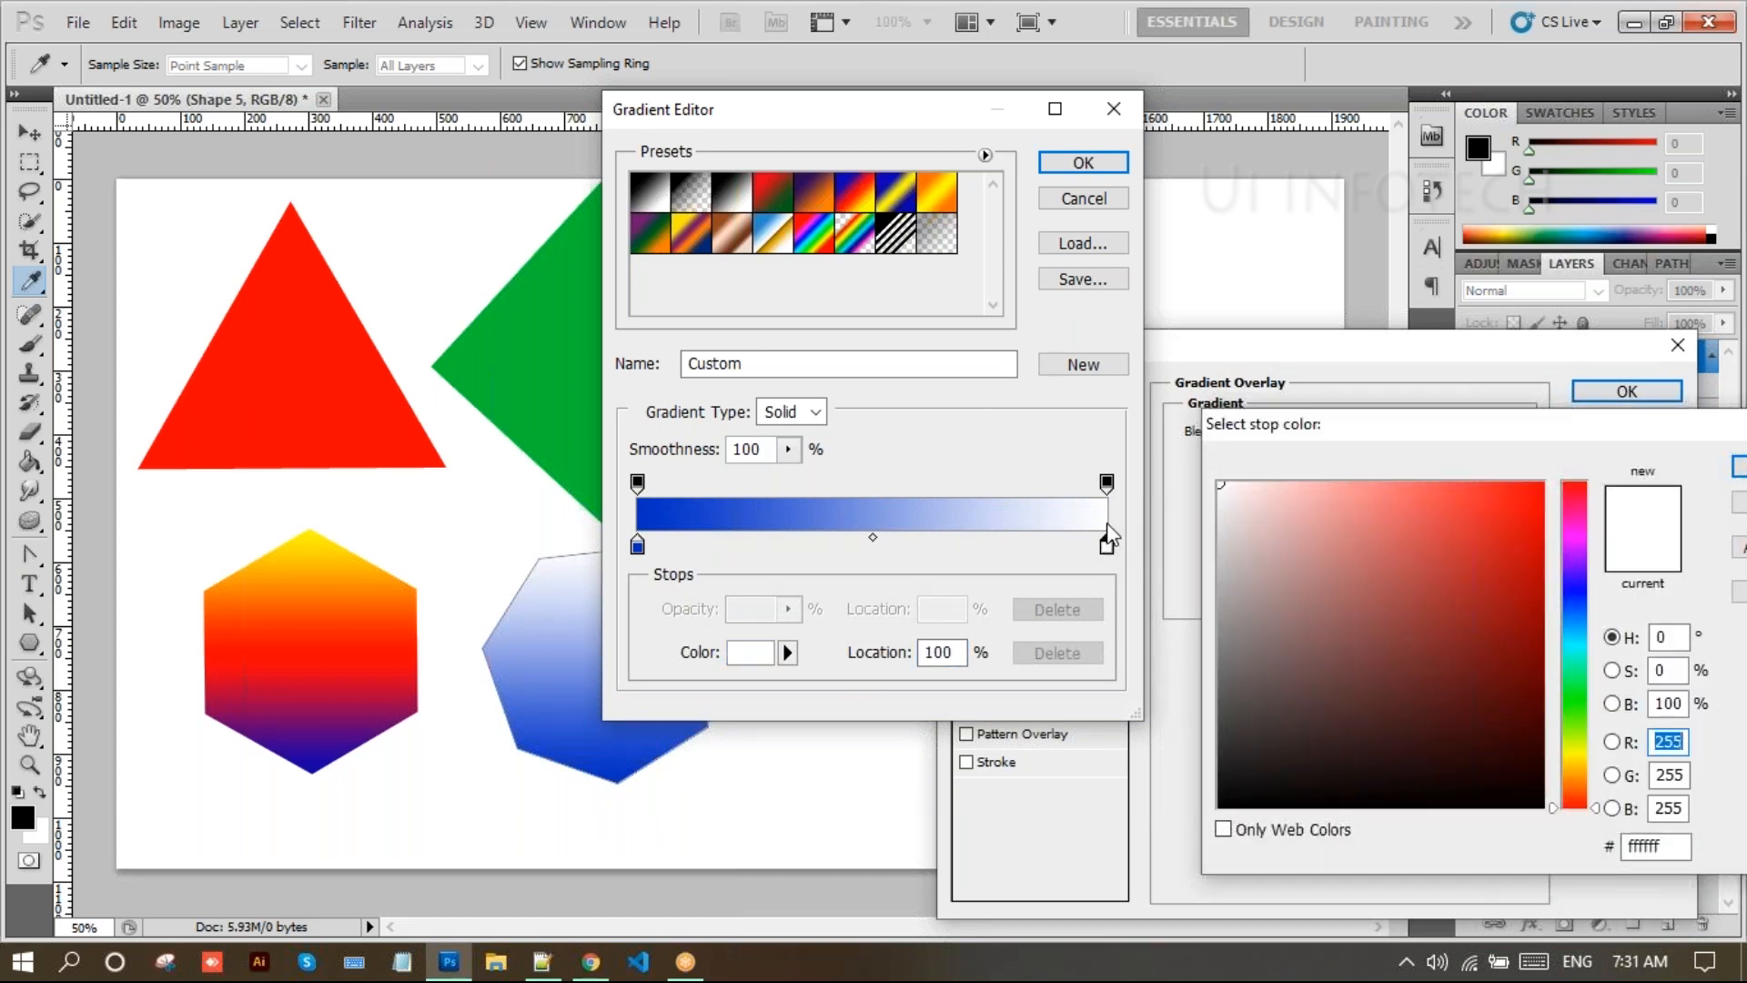
pyautogui.click(1588, 651)
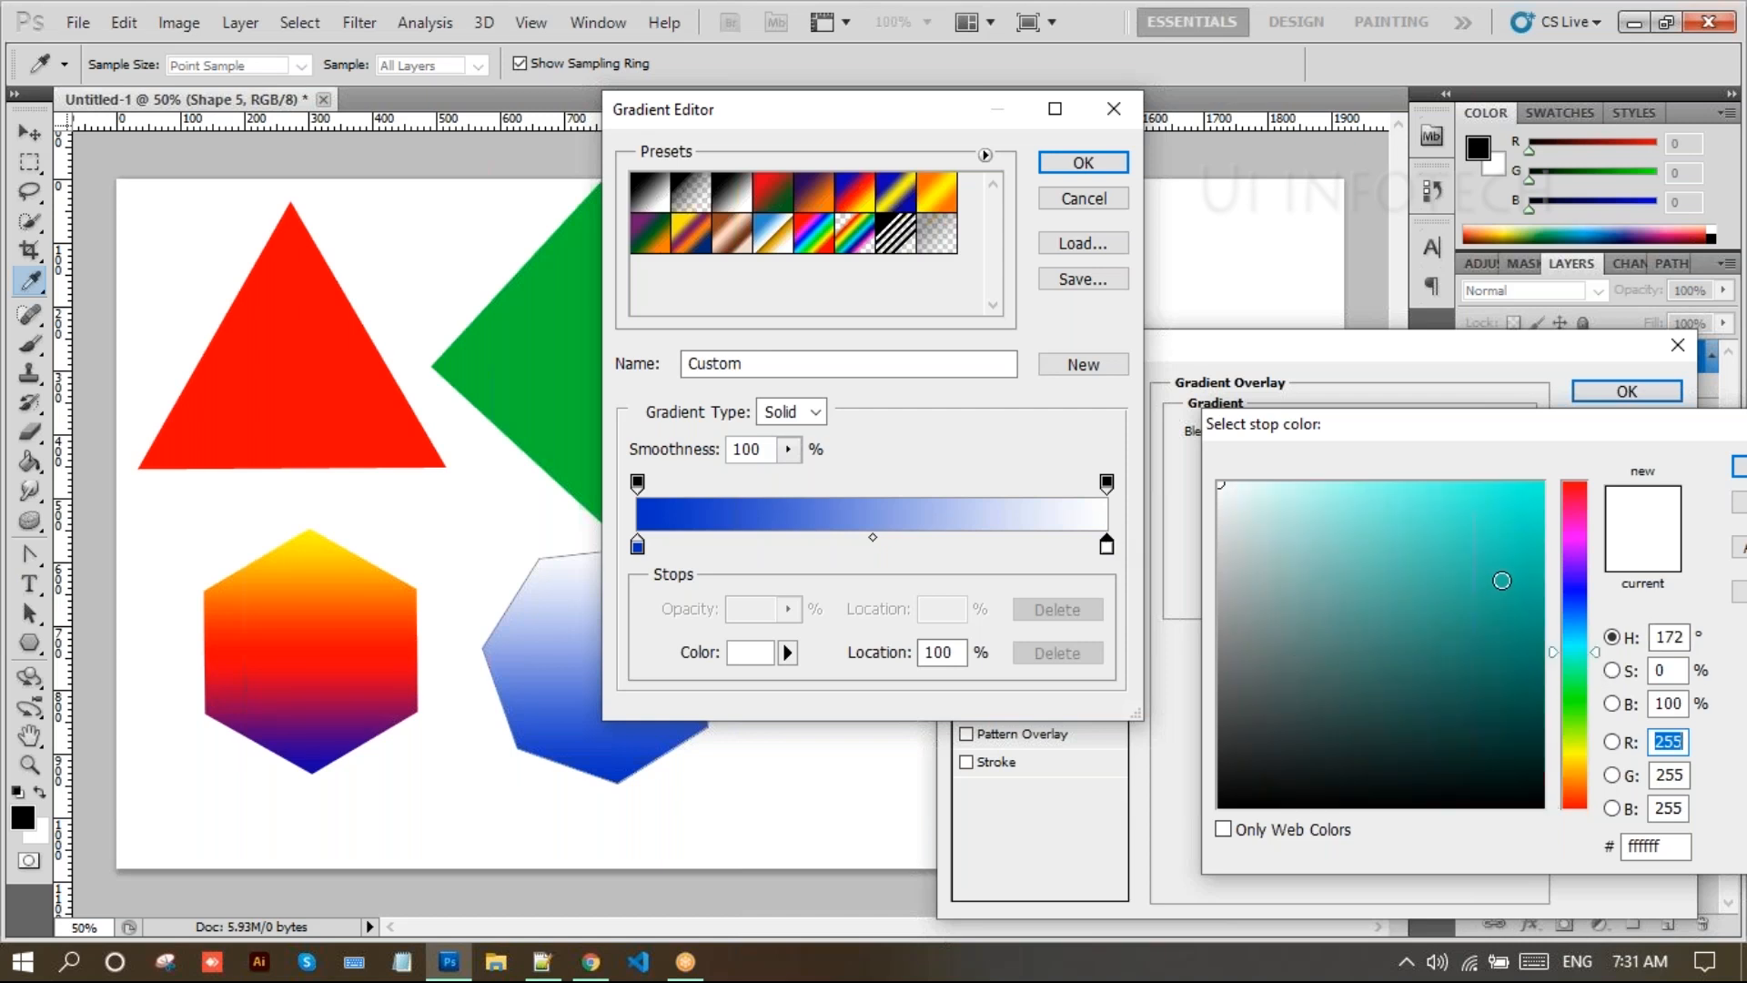
pyautogui.moveTo(1513, 565); pyautogui.dragTo(1547, 562)
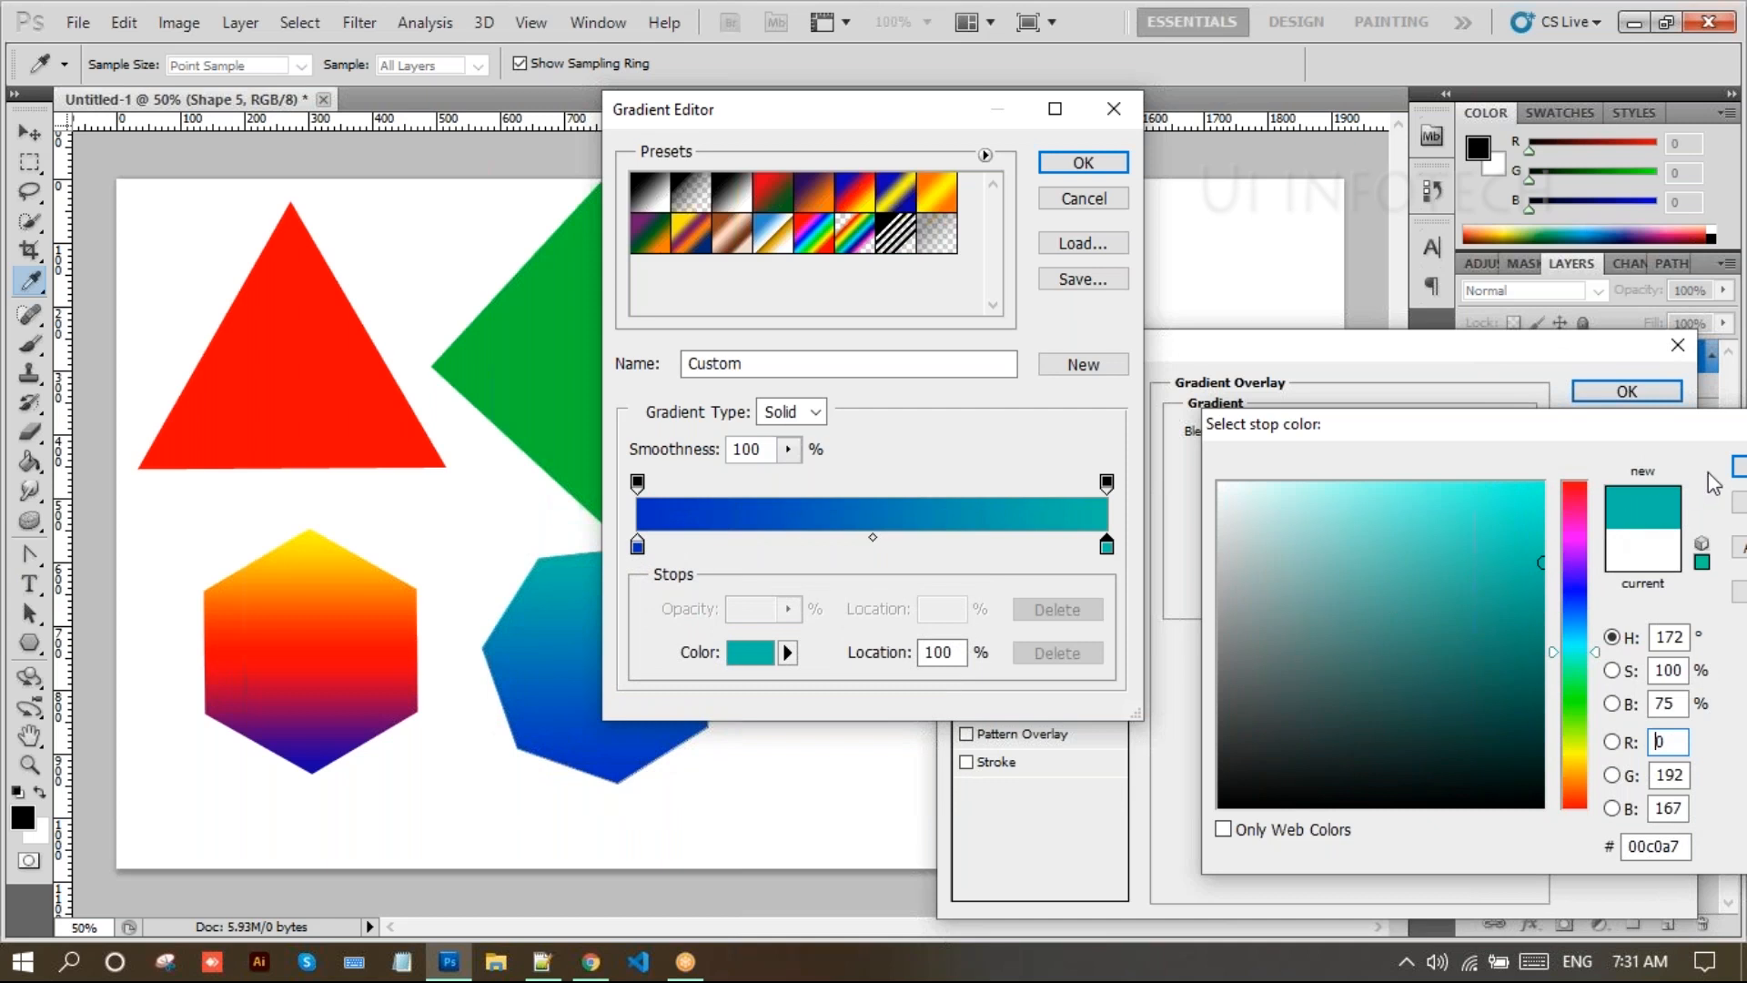
pyautogui.click(1740, 468)
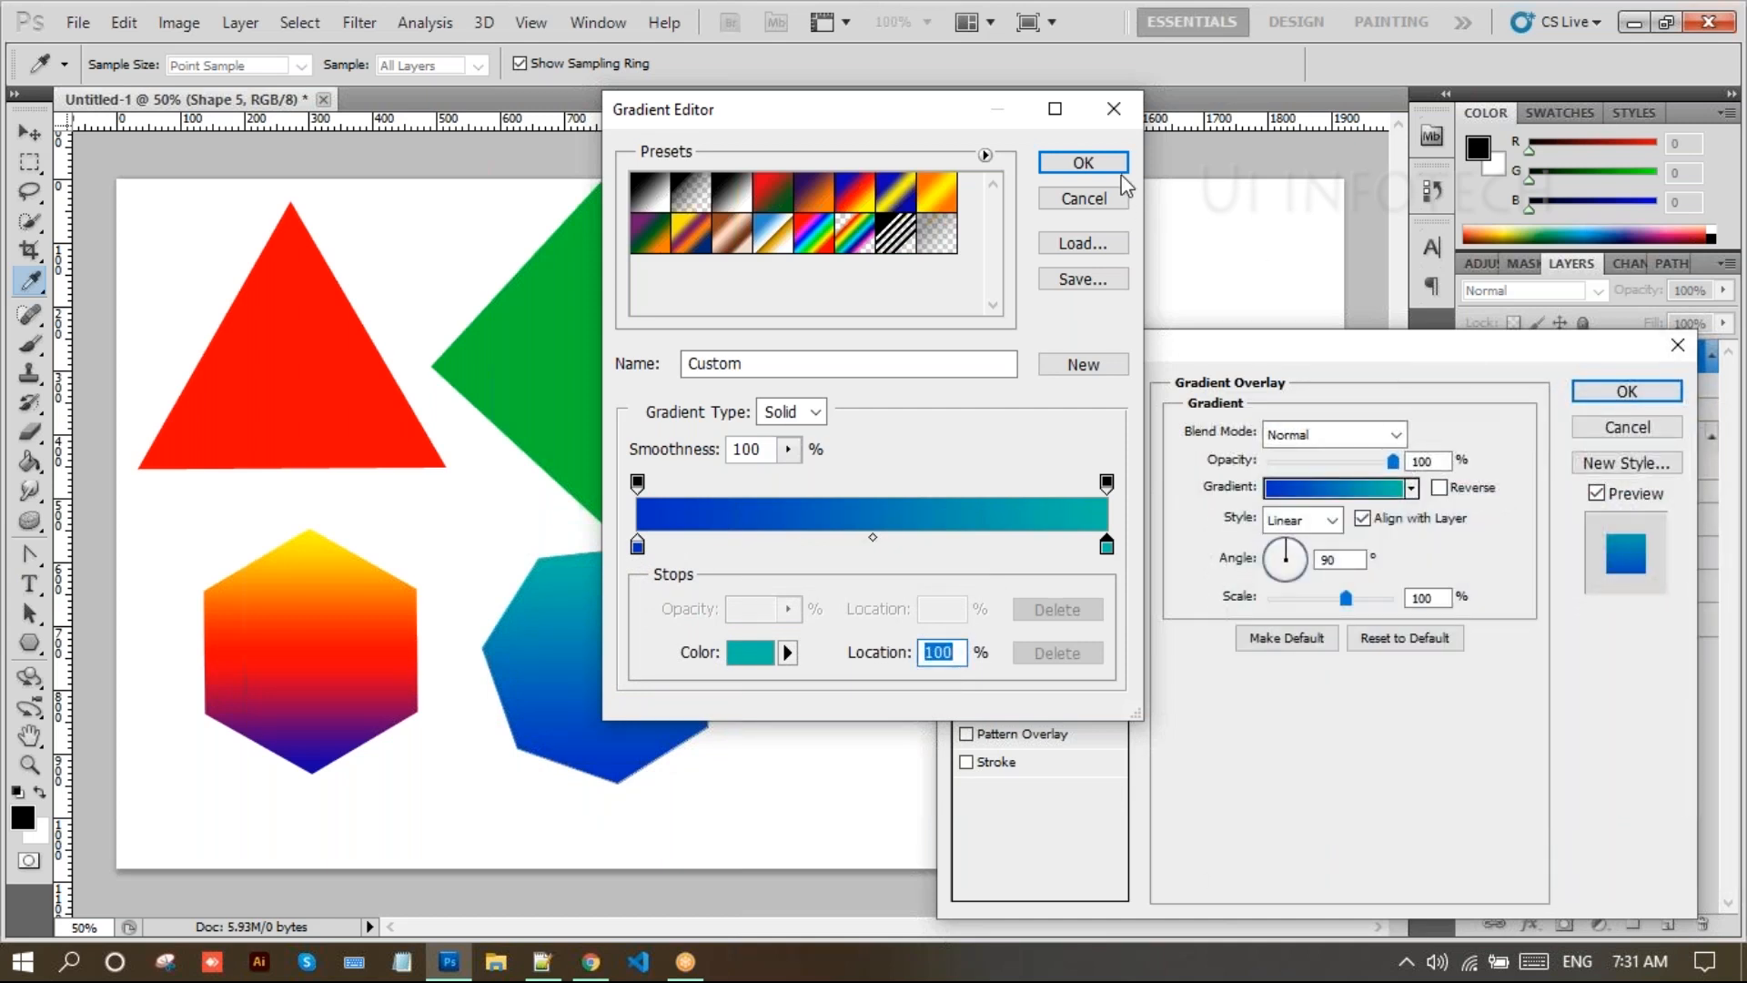
pyautogui.click(1118, 169)
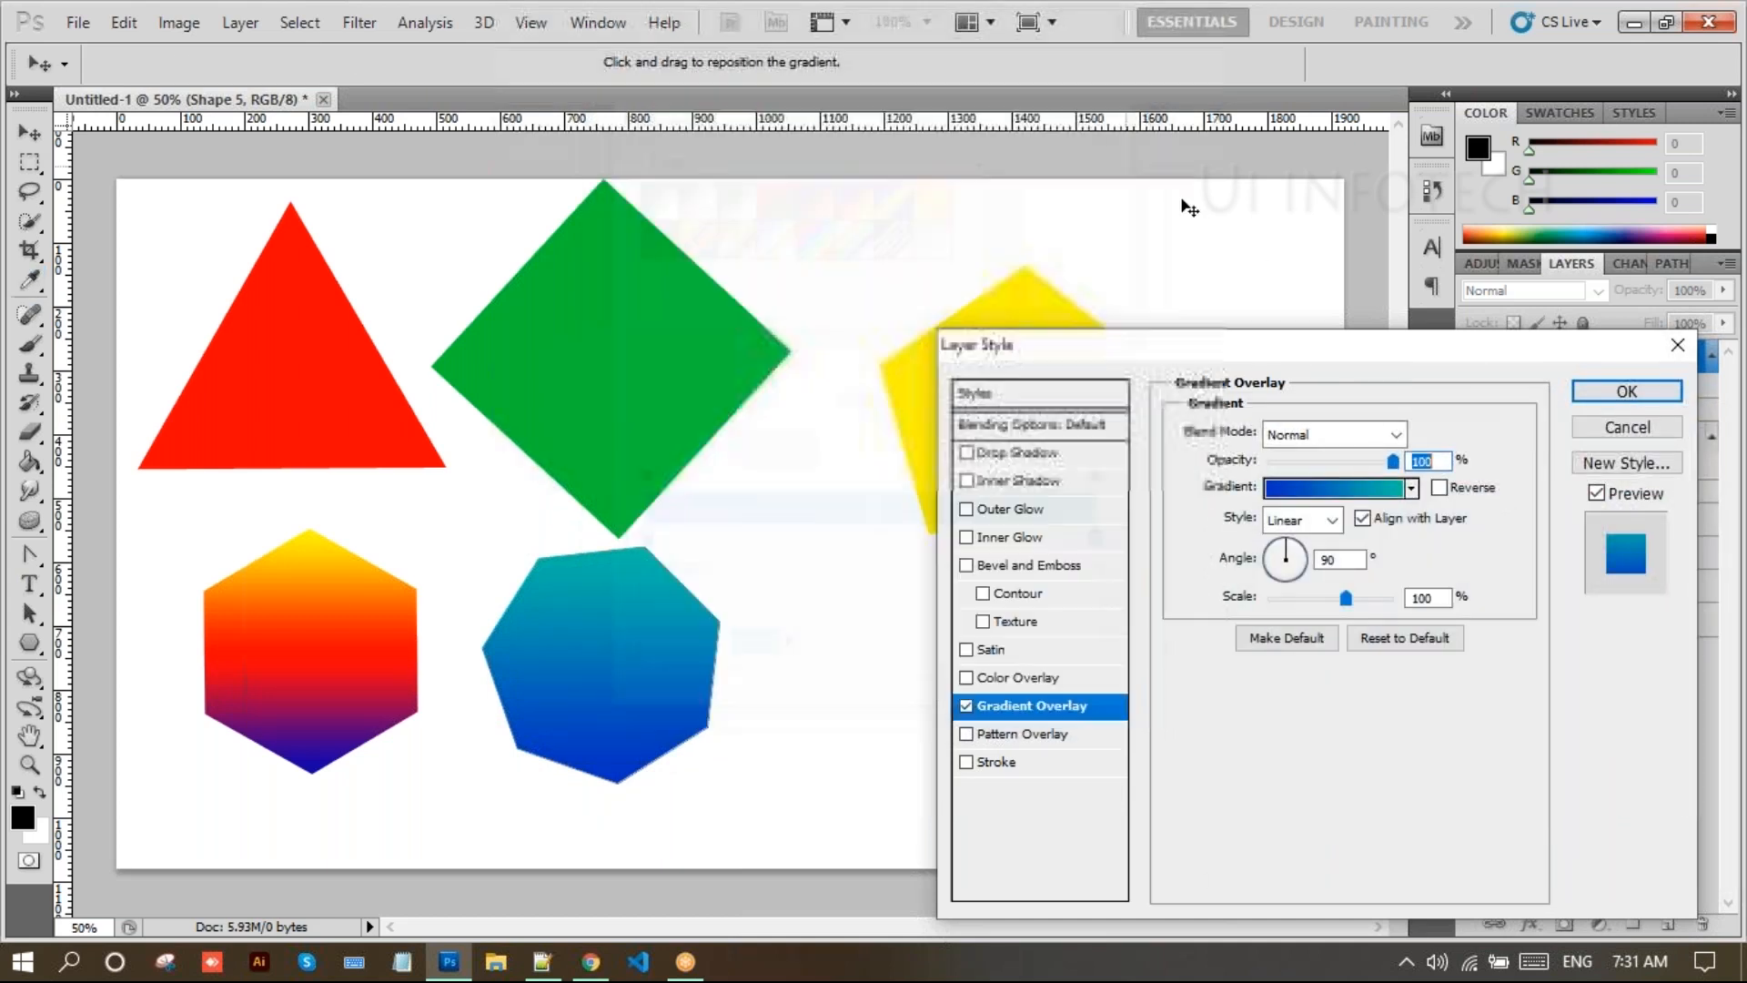
pyautogui.click(1580, 390)
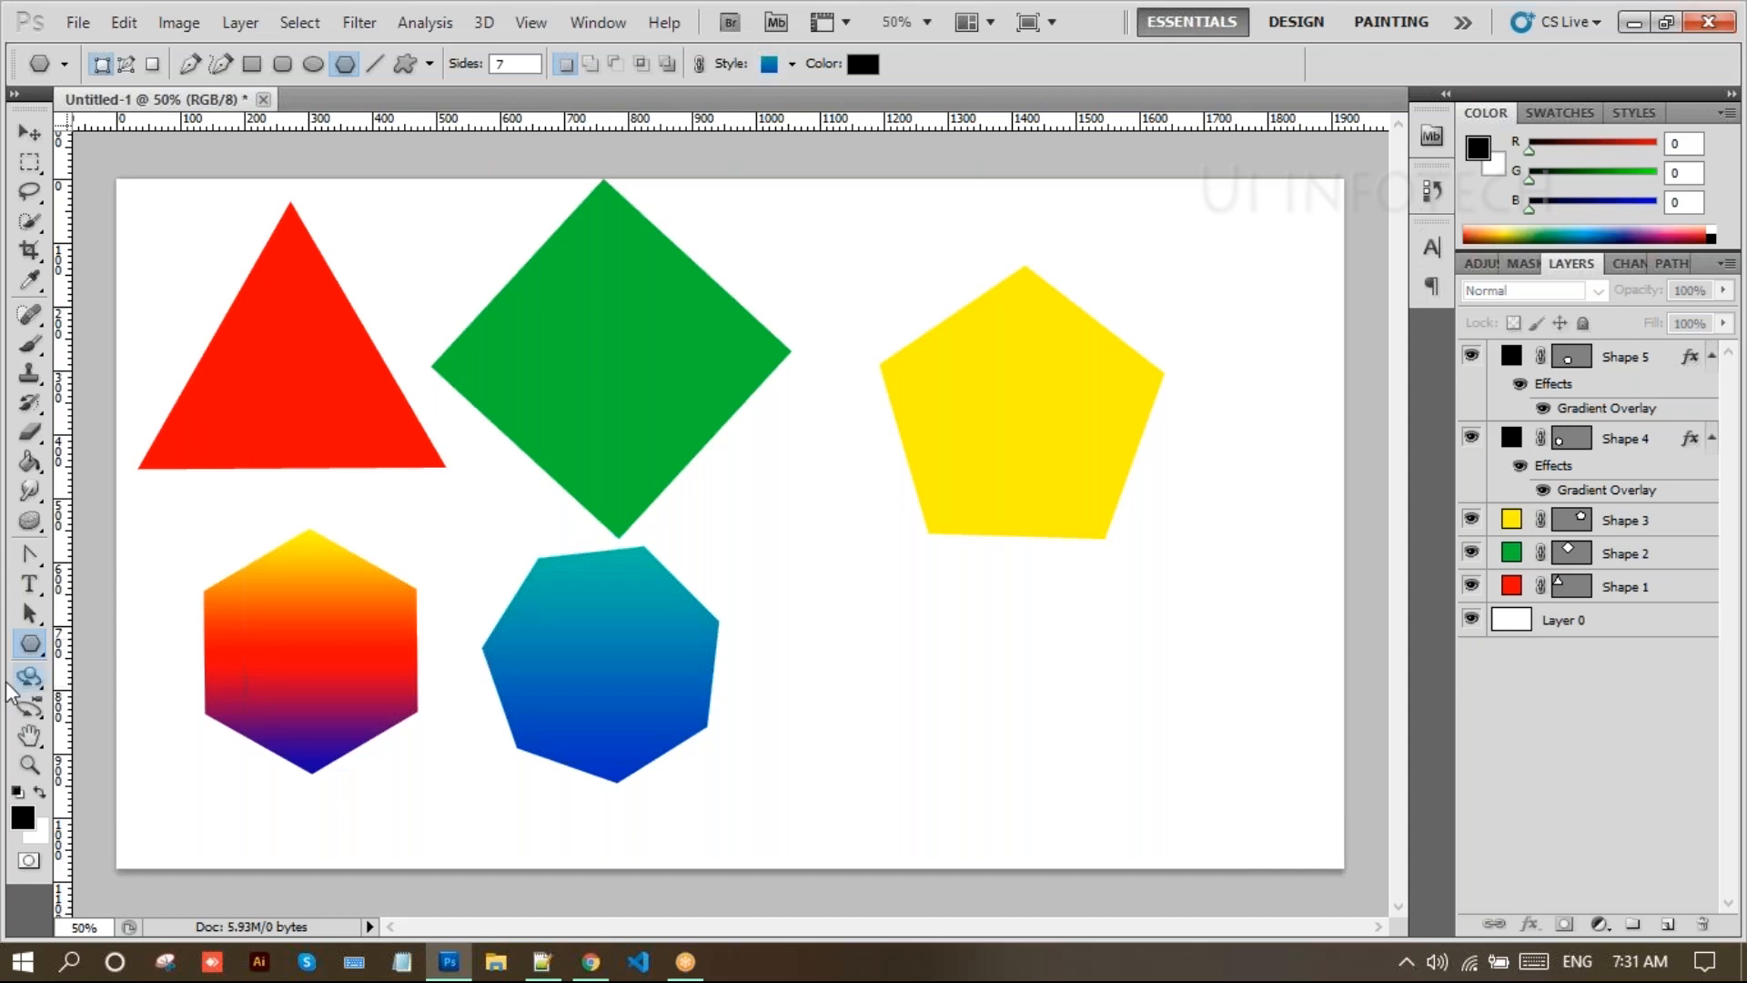
# Draw a near-vertical line 15 px thick and about 900 px long between the green diamond and yellow pentagon, then deselect its layer
pyautogui.click(25, 652)
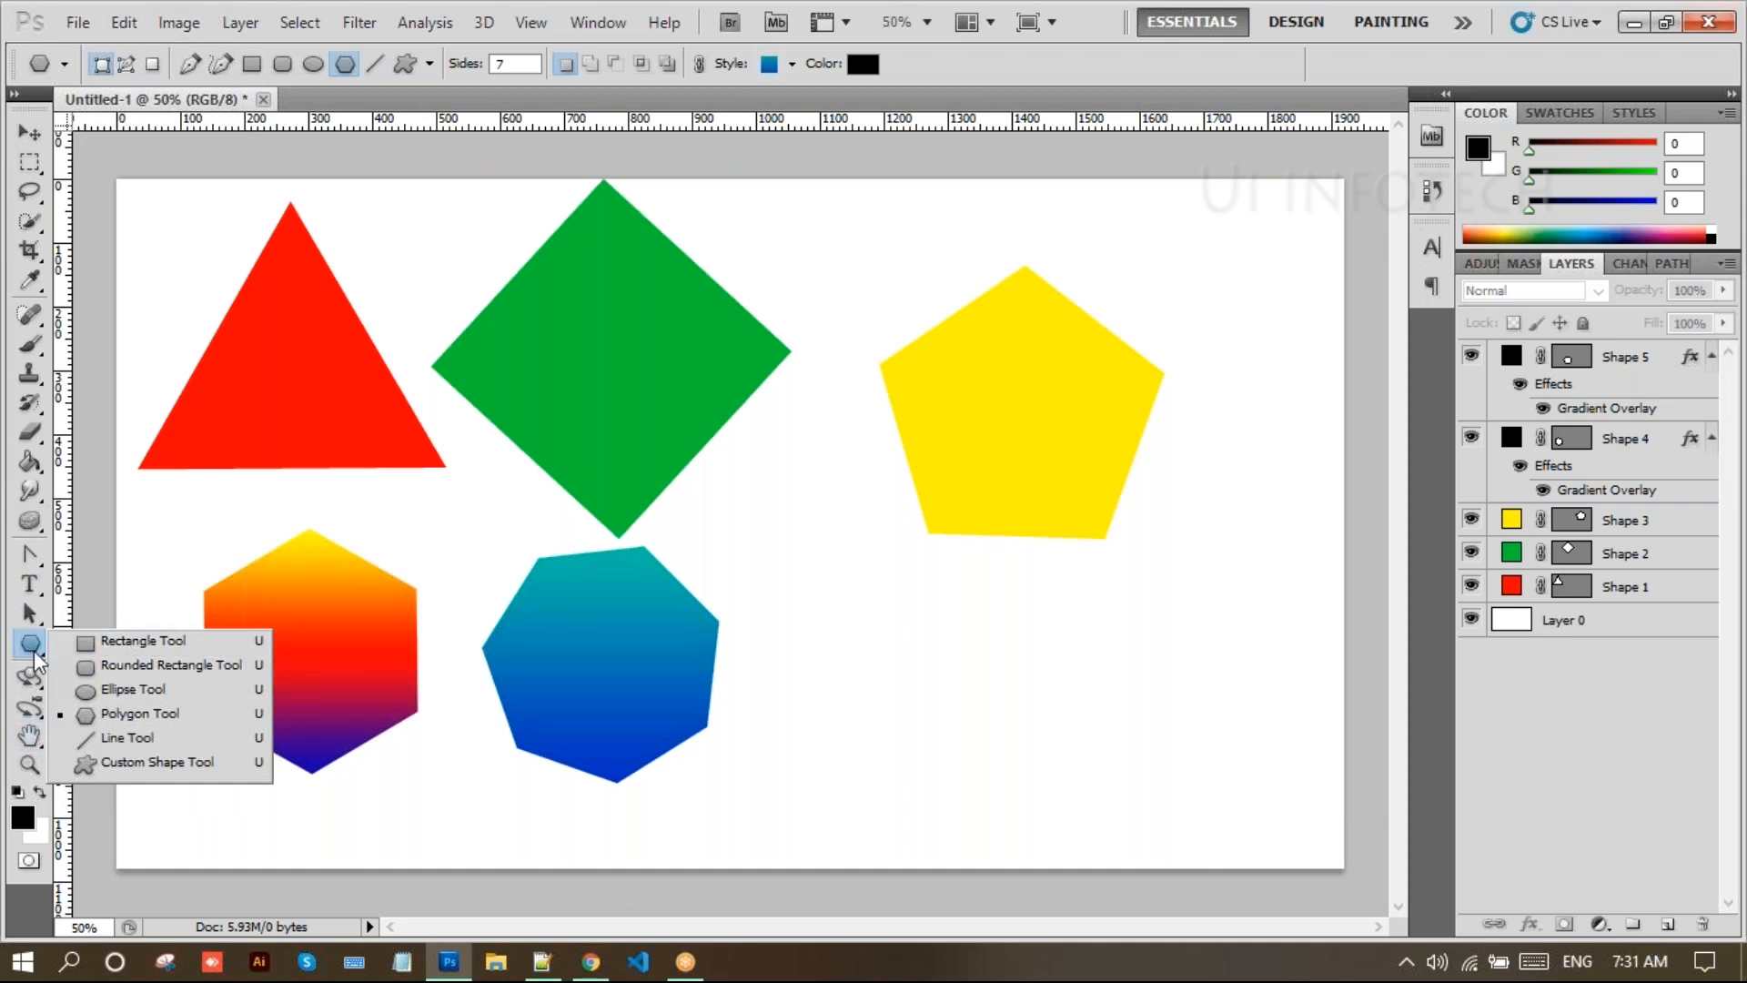
pyautogui.click(118, 739)
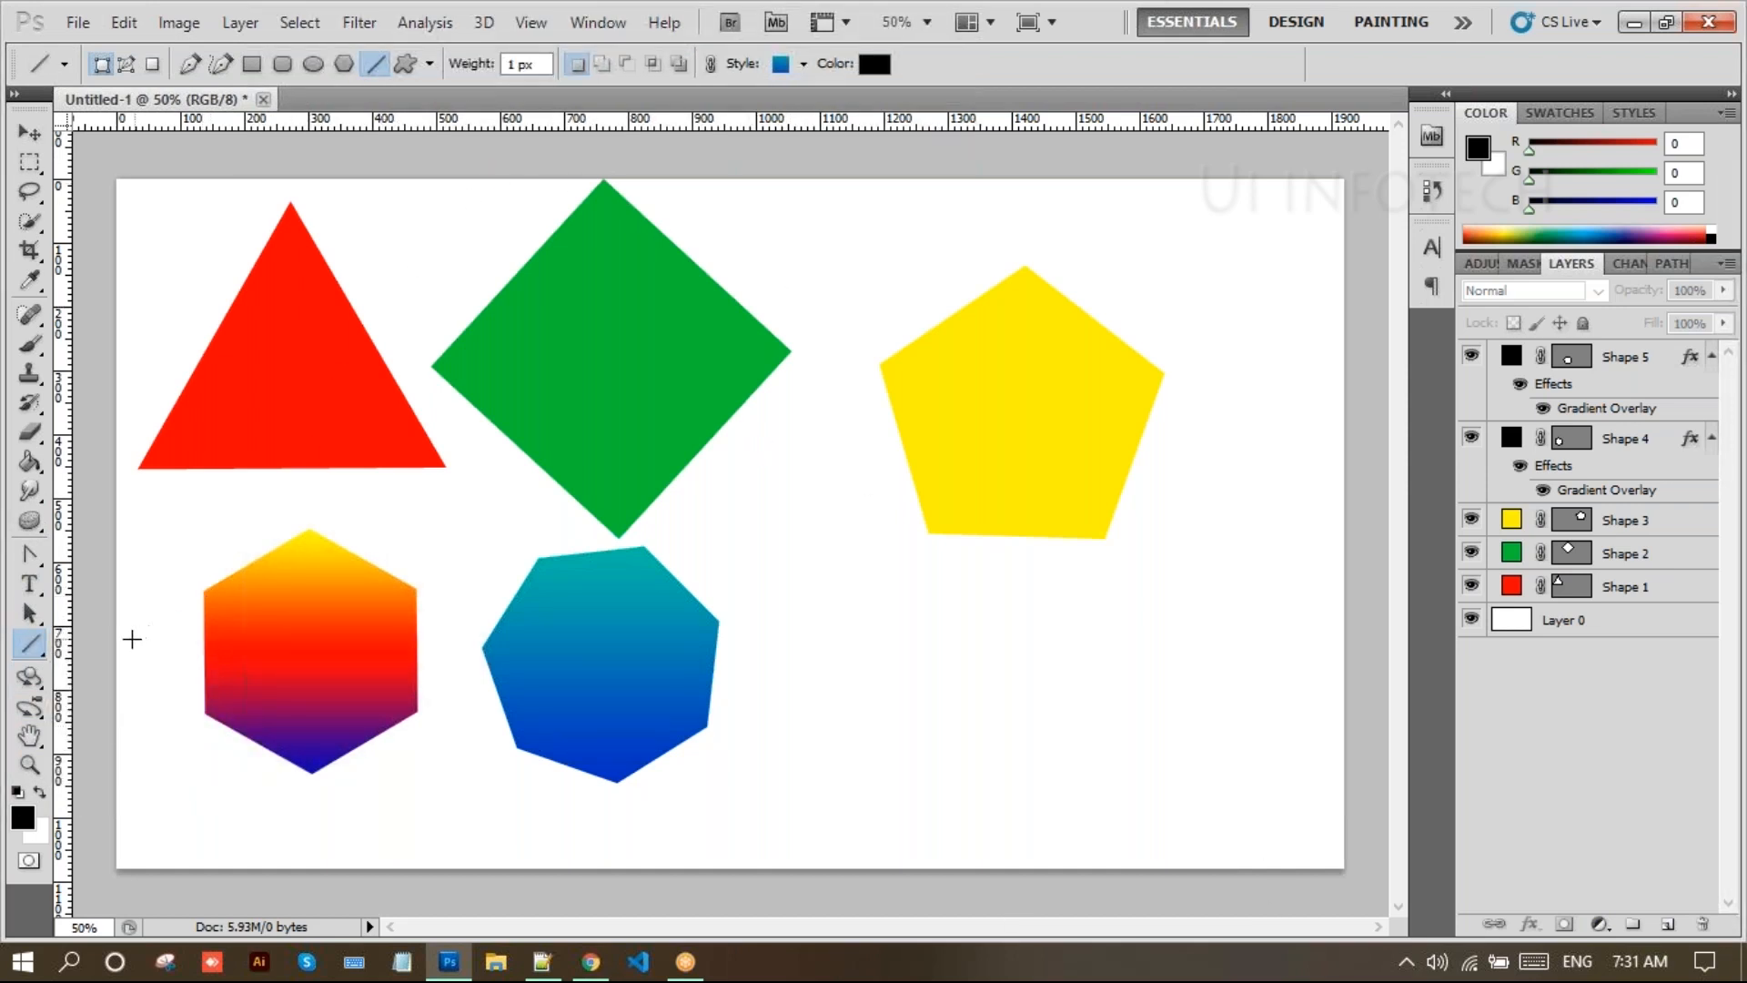
pyautogui.doubleClick(517, 65)
pyautogui.moveTo(821, 288); pyautogui.dragTo(831, 865)
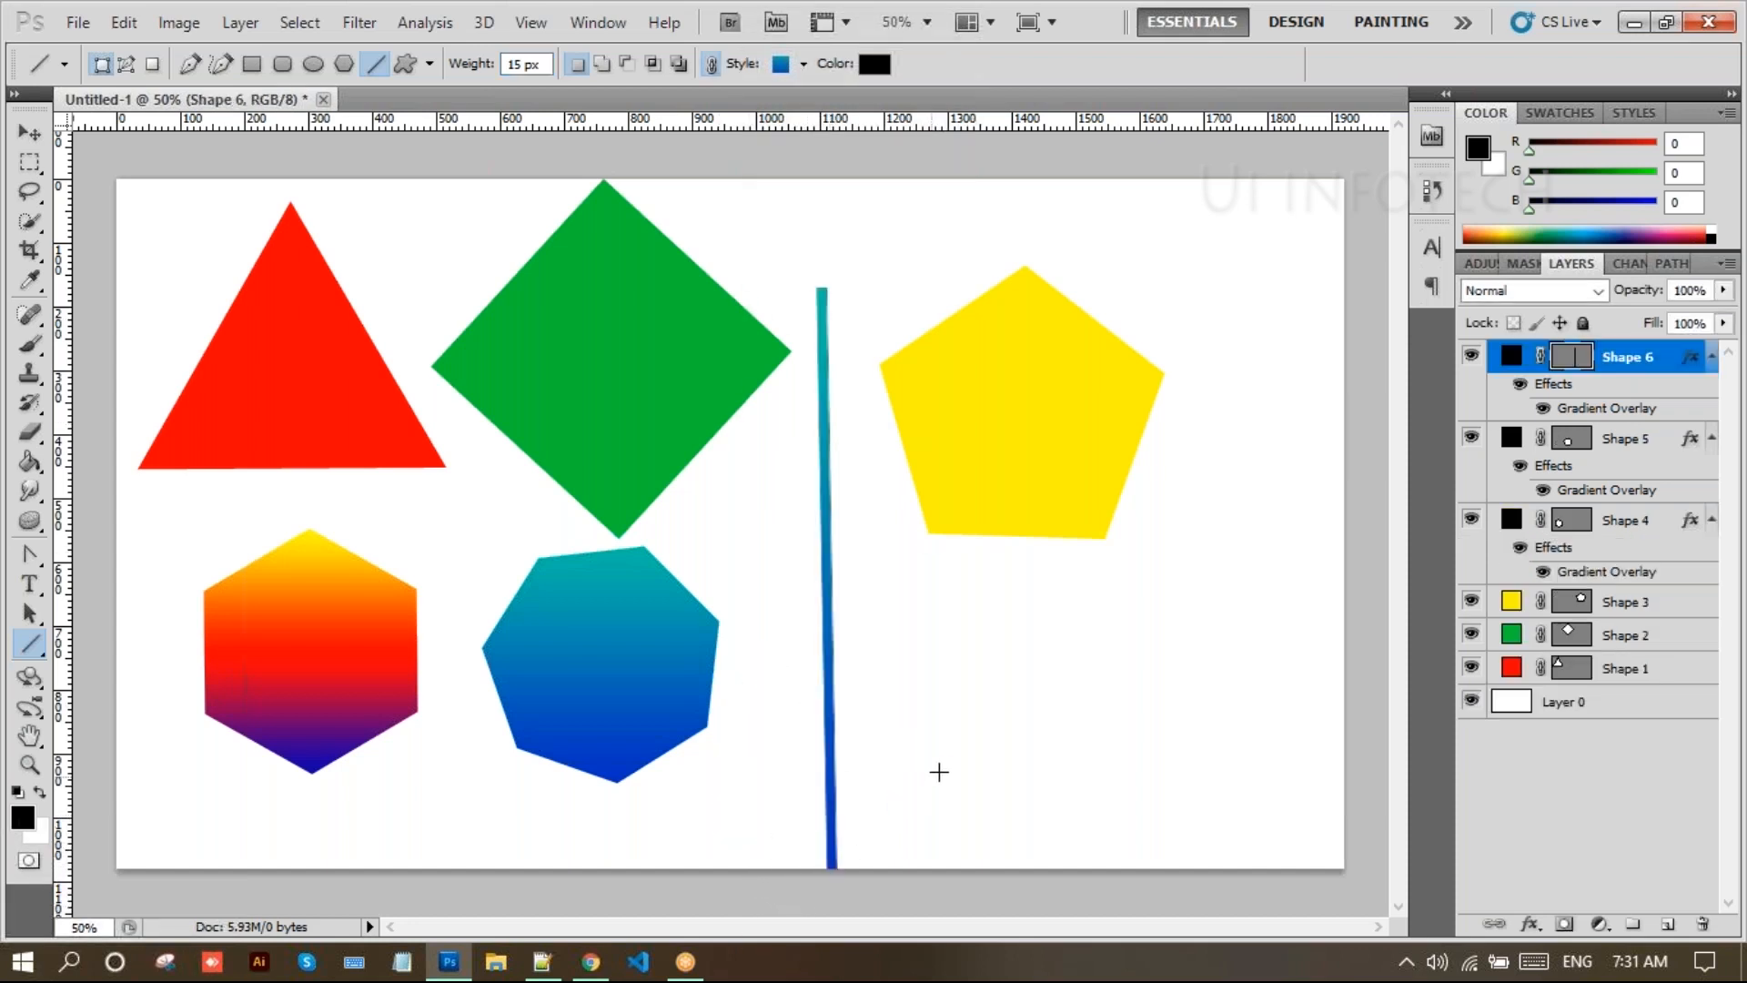
pyautogui.click(1535, 783)
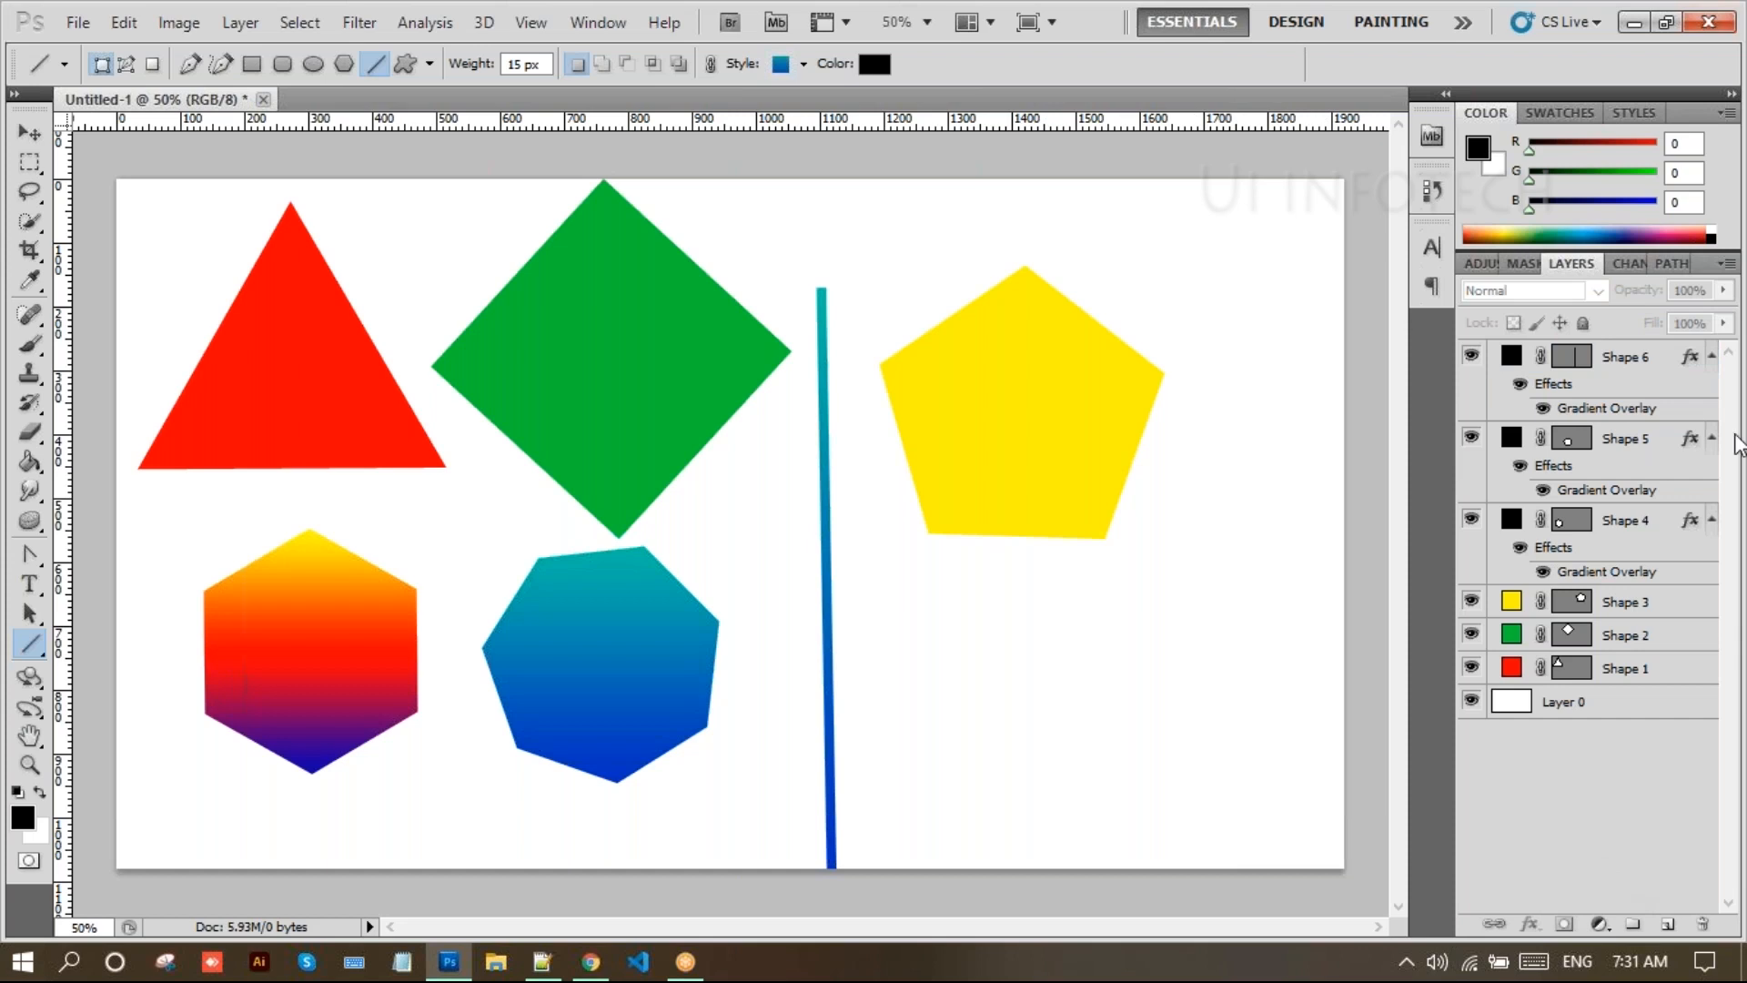
# Hide the line's gradient overlay, recolor the line to solid dark green 004f32, and deselect its layer
pyautogui.click(1543, 409)
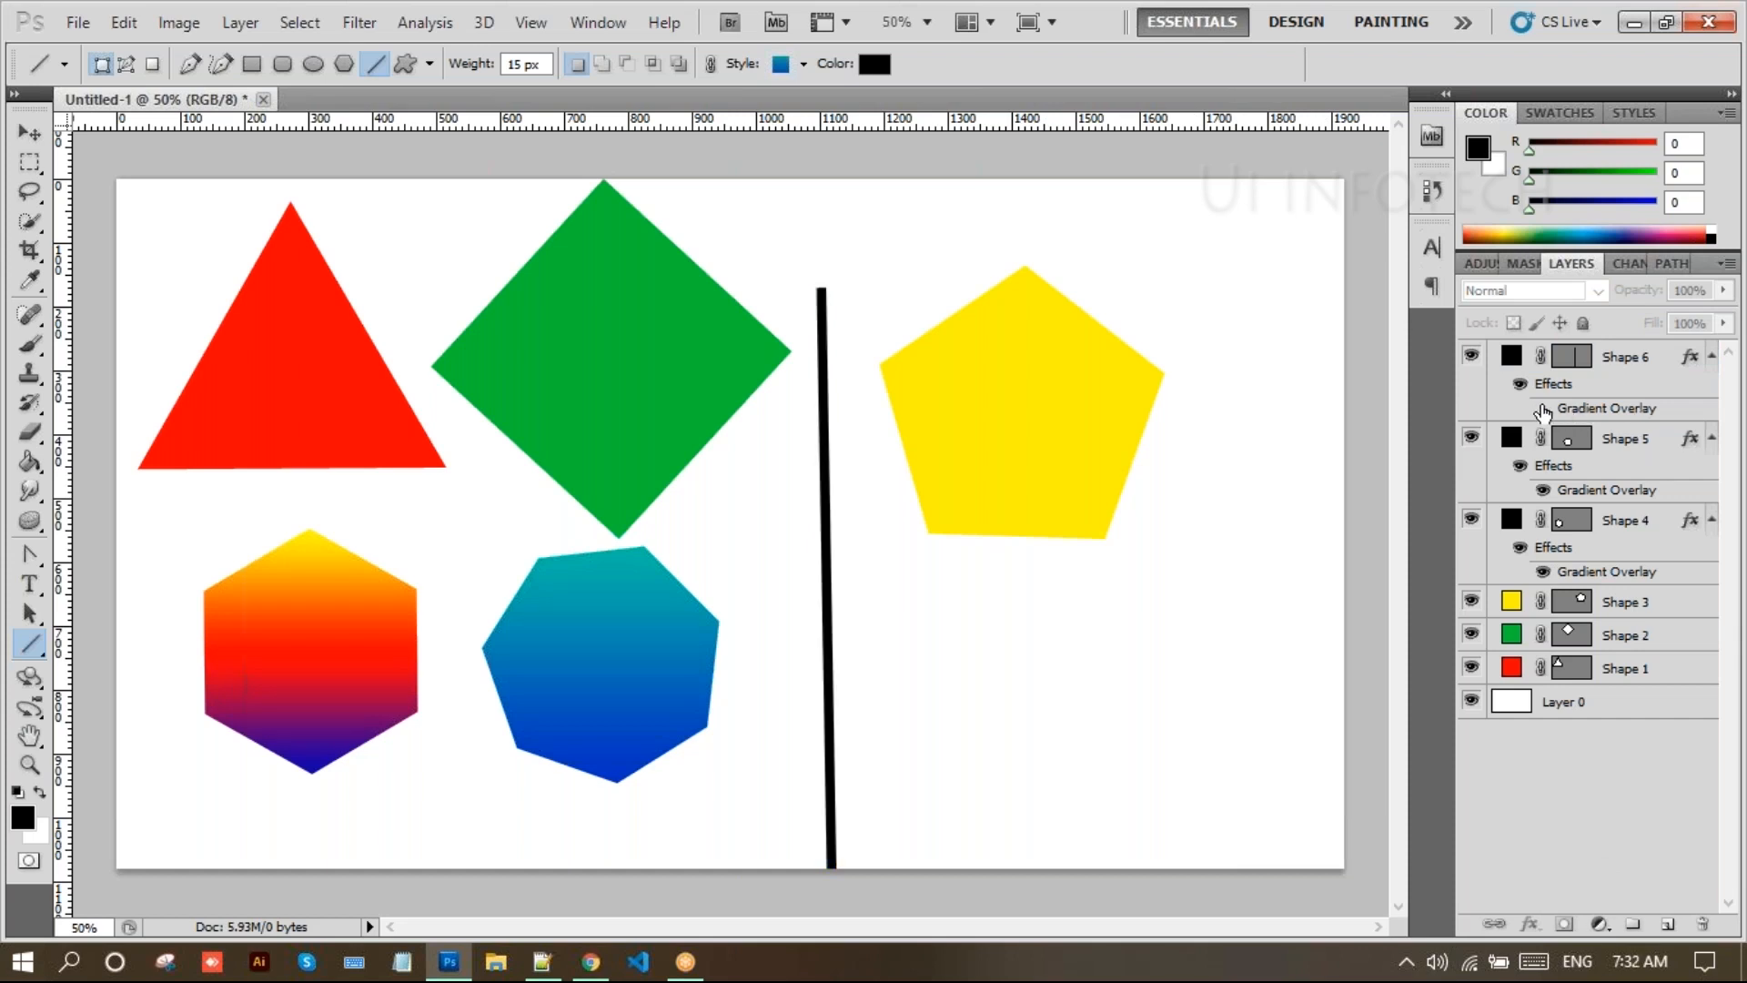
pyautogui.doubleClick(1512, 357)
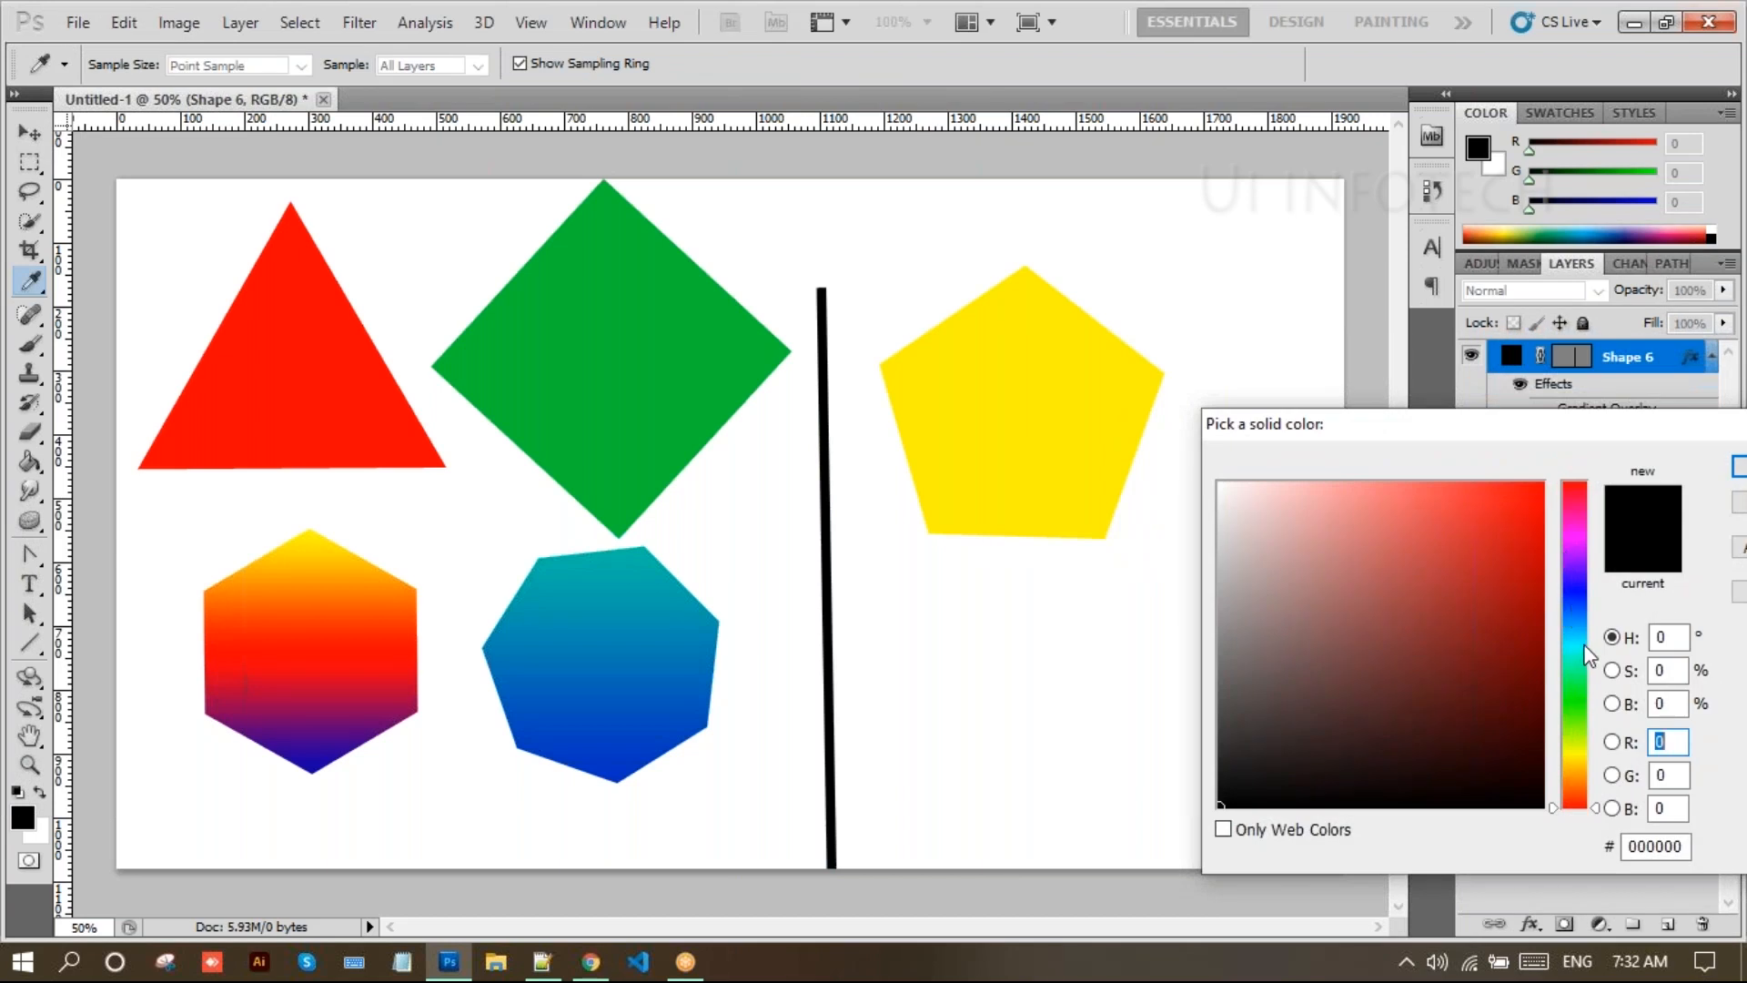
pyautogui.click(1575, 626)
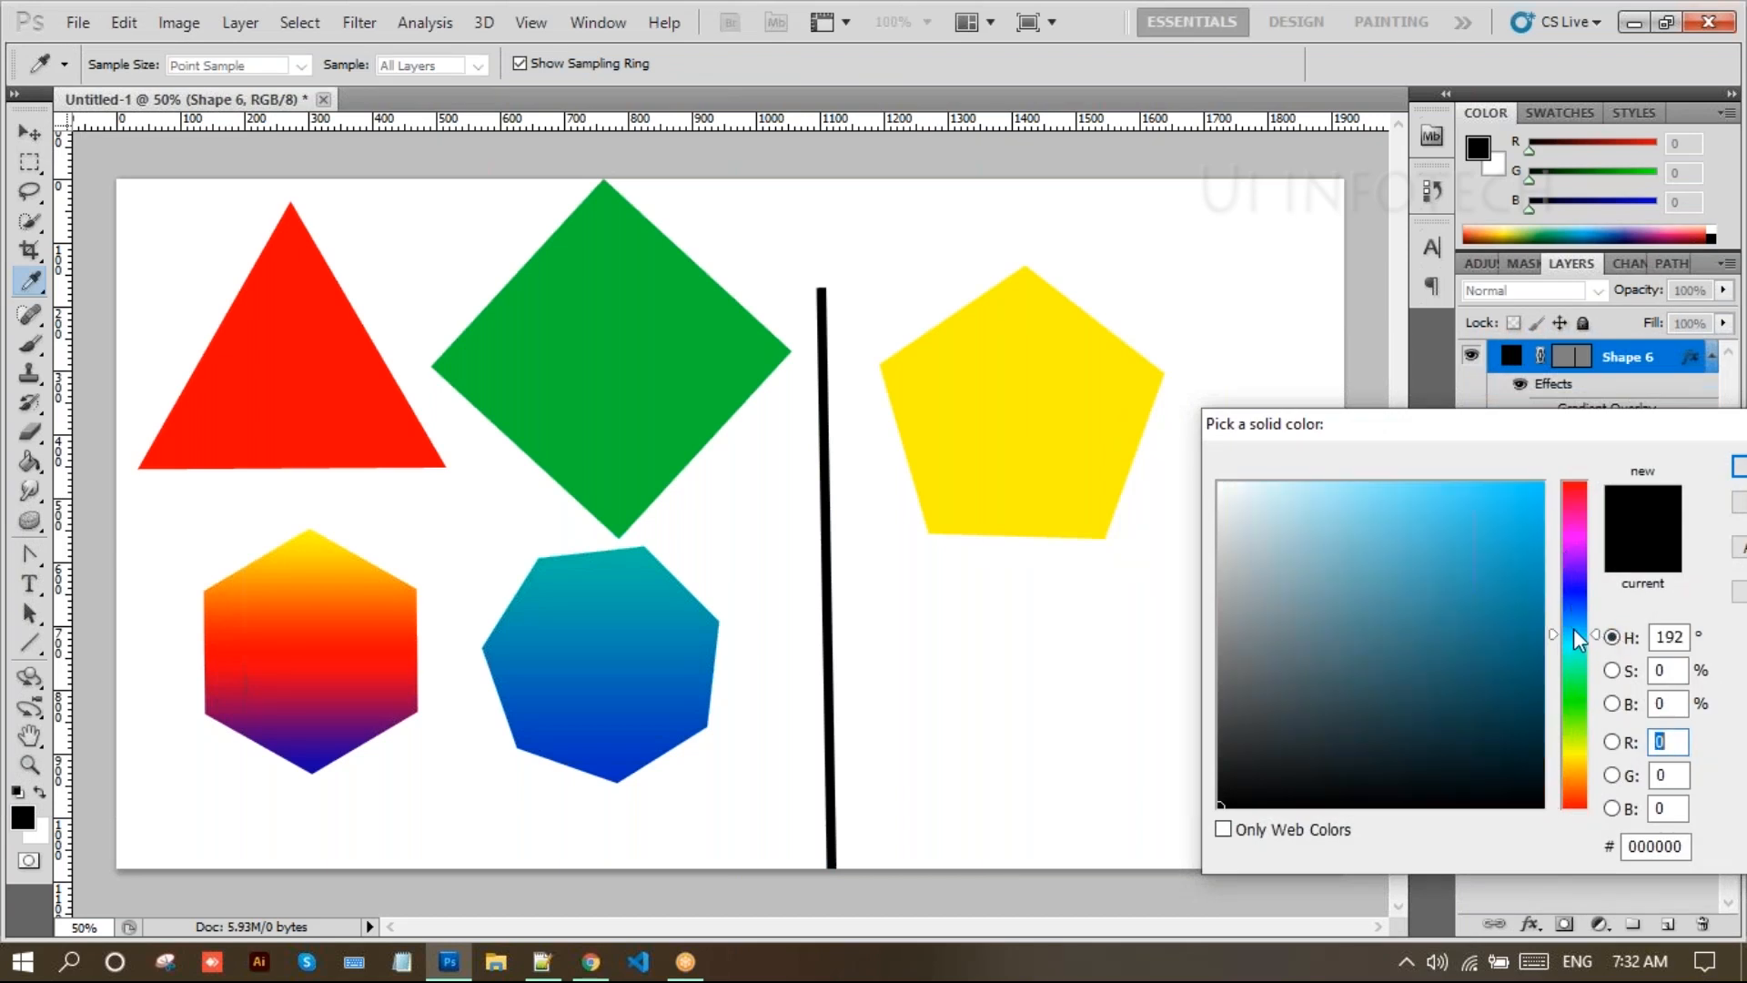
pyautogui.moveTo(1579, 637); pyautogui.dragTo(1569, 708)
pyautogui.click(1538, 653)
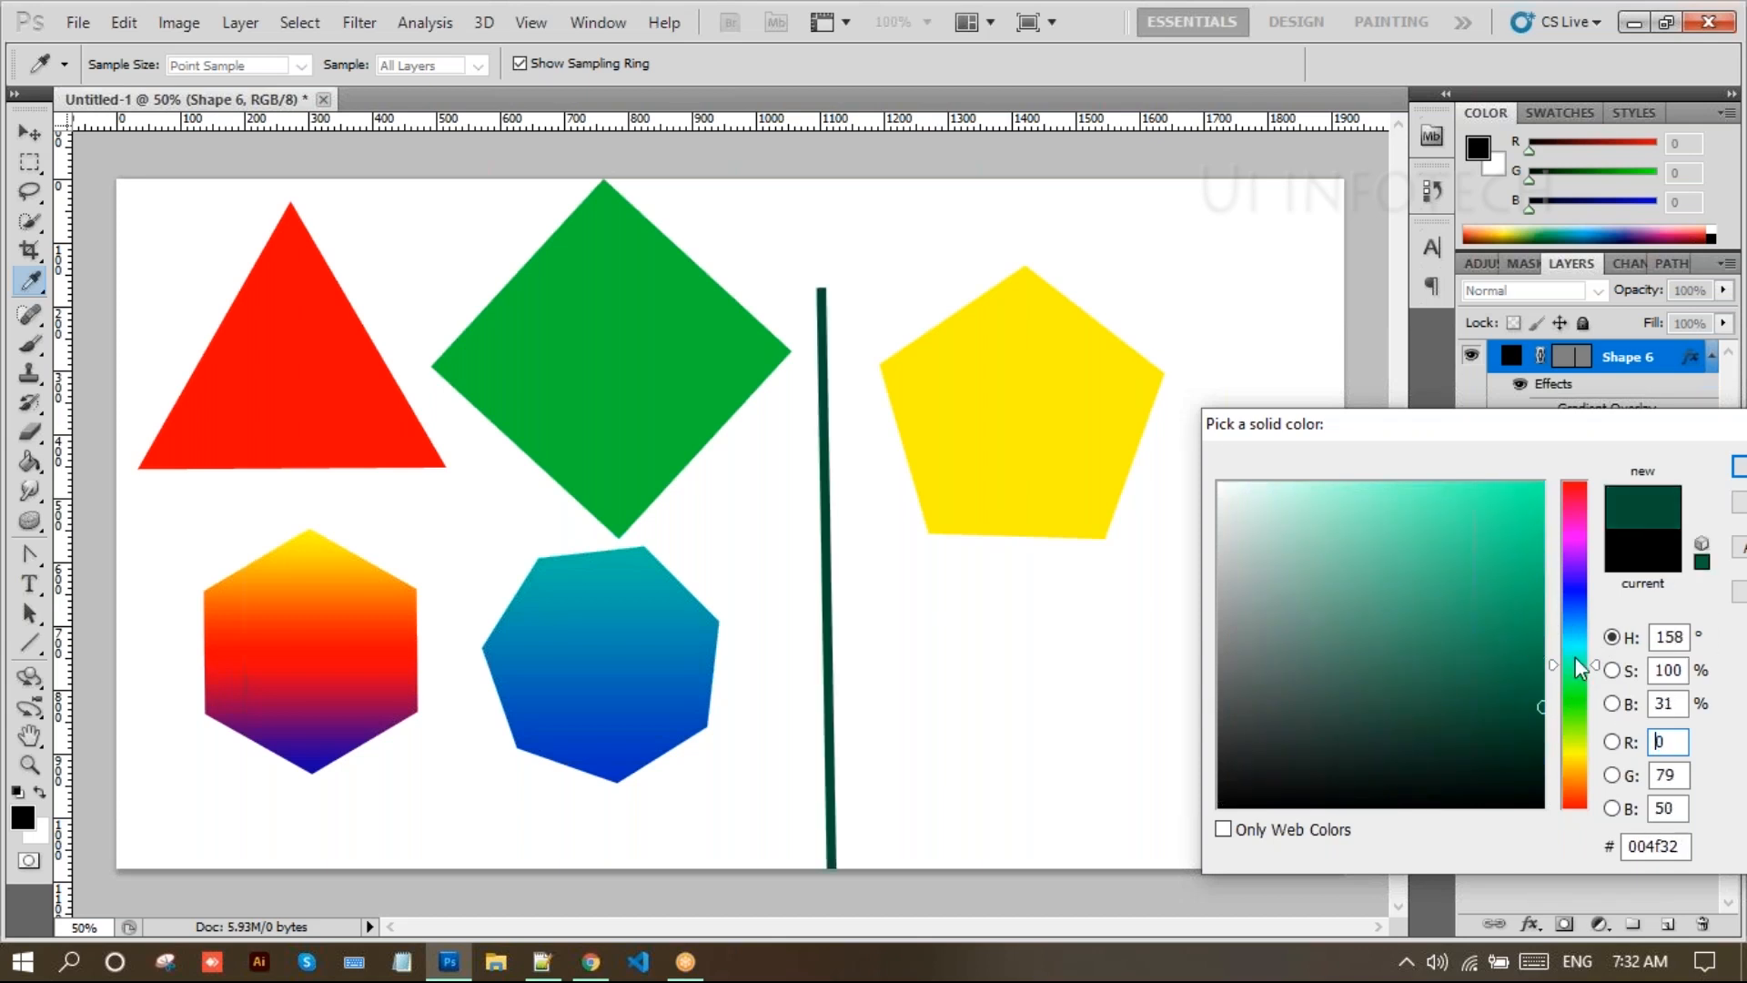
pyautogui.click(1740, 469)
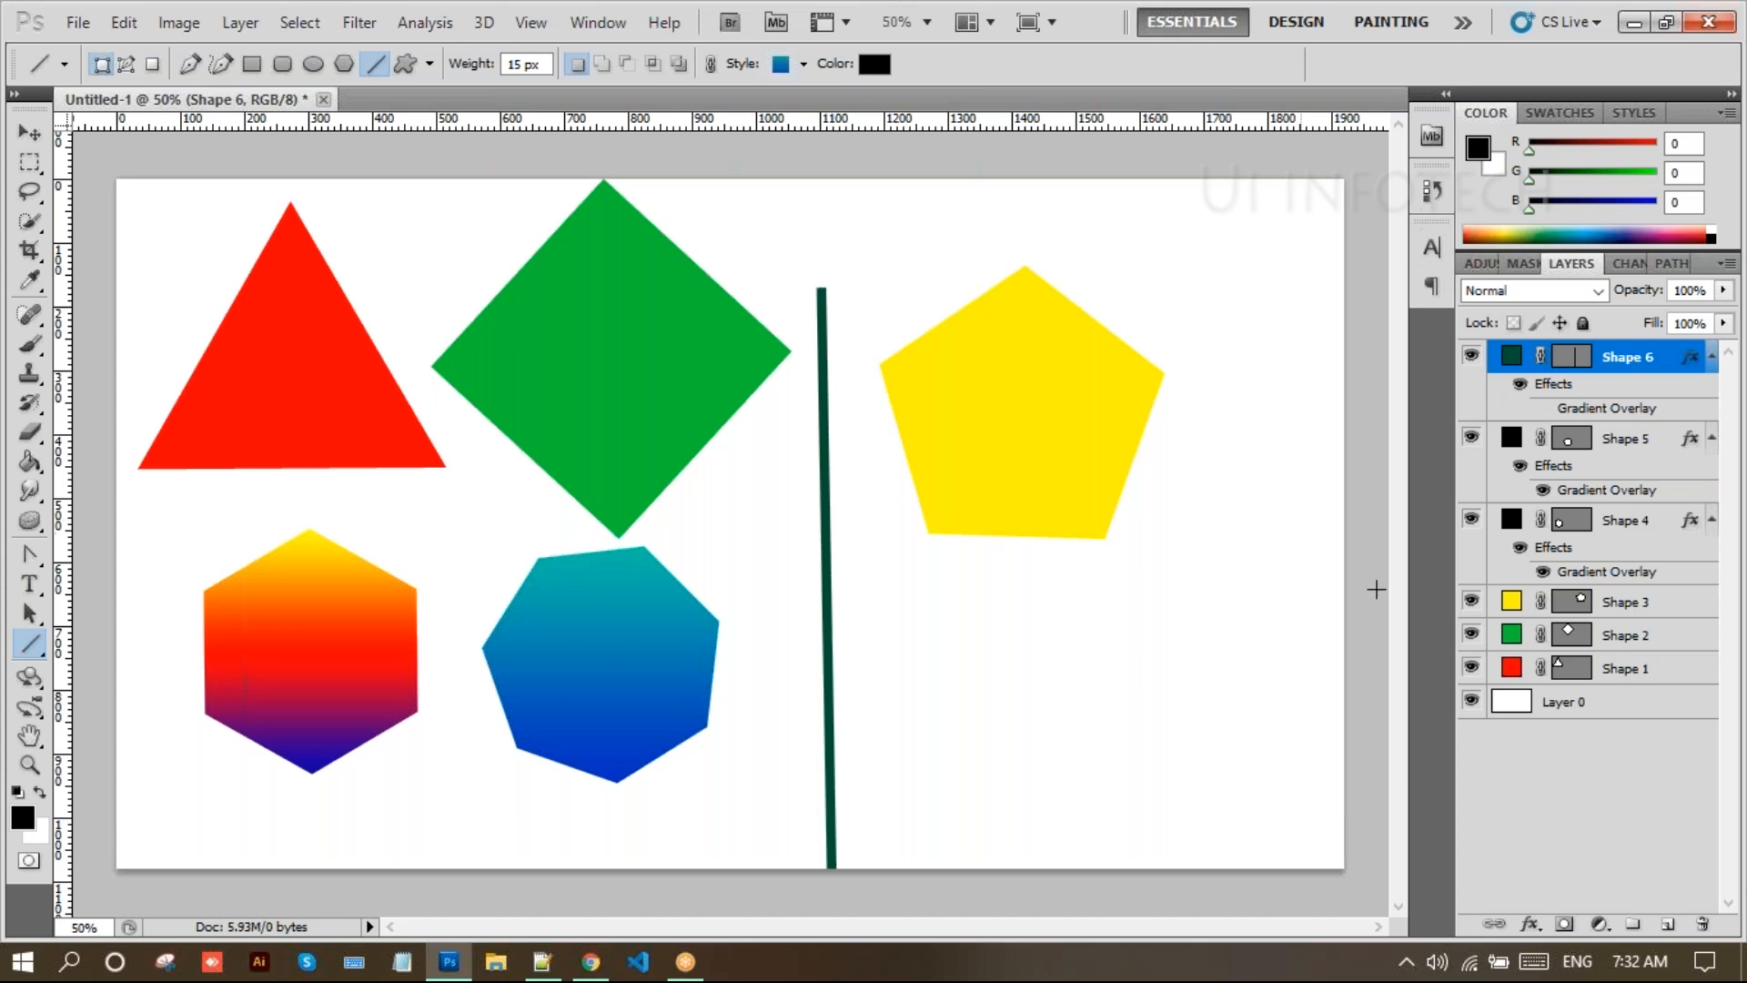
pyautogui.click(1507, 754)
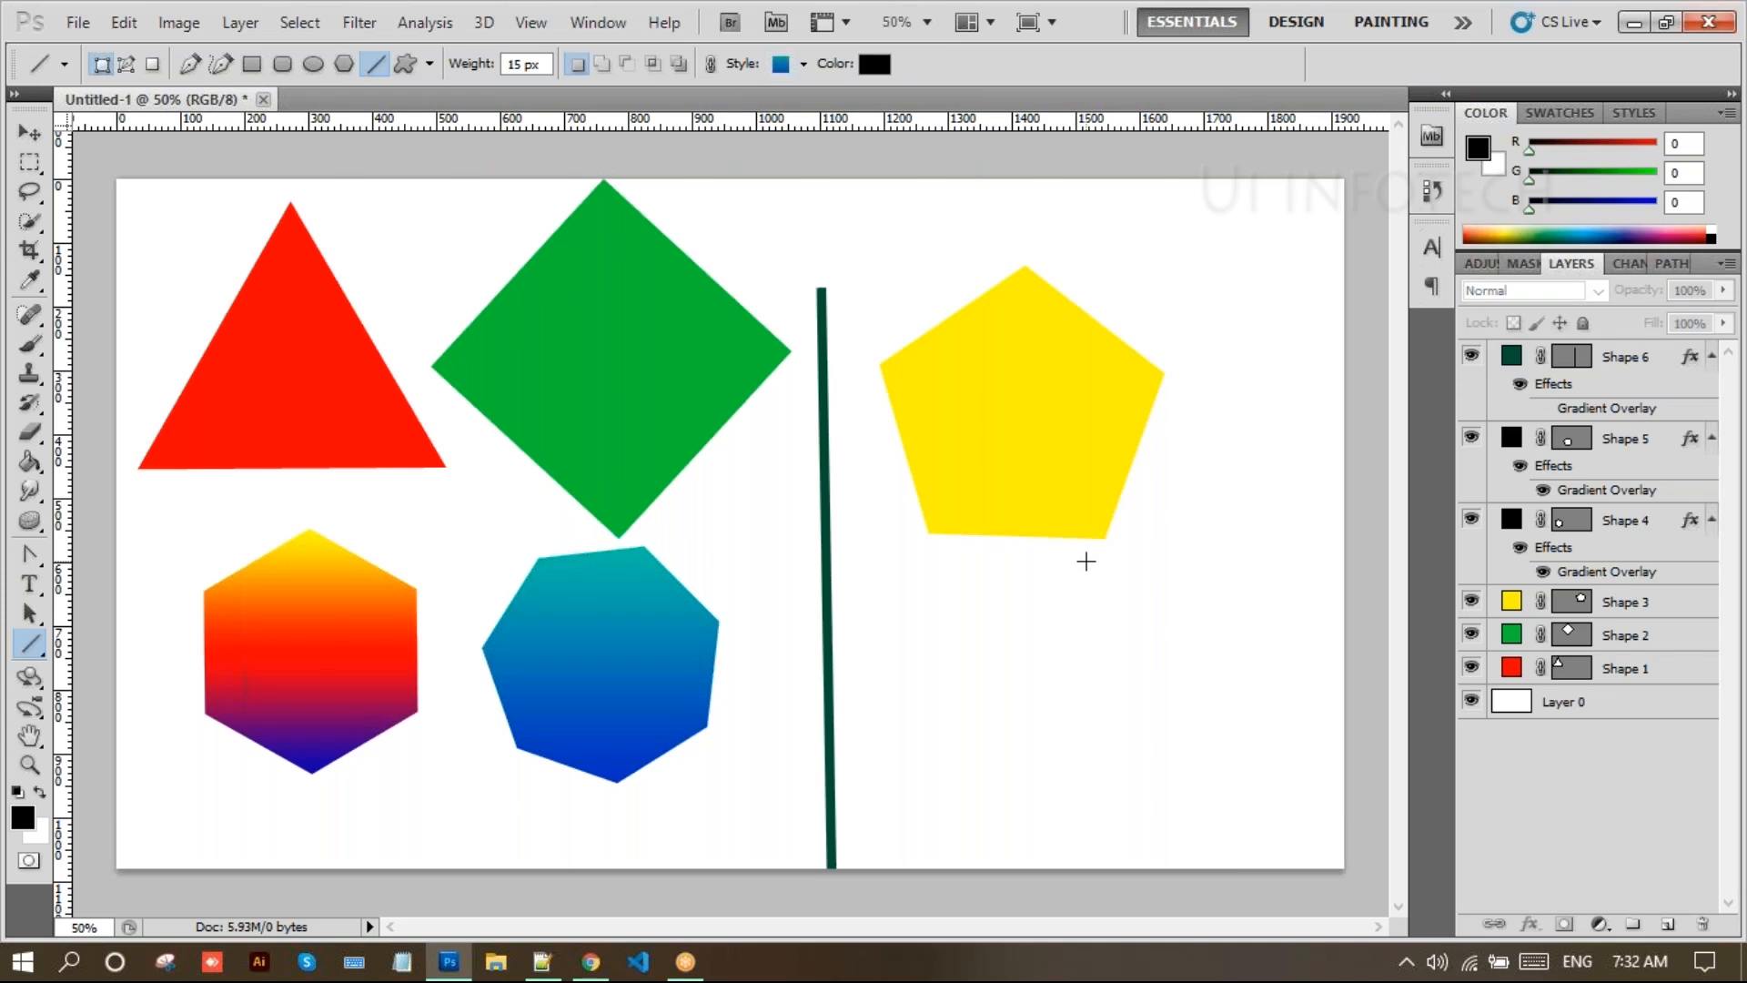
# Switch to the Custom Shape tool and delete all six shape layers, keeping only the white background layer
pyautogui.rightClick(15, 649)
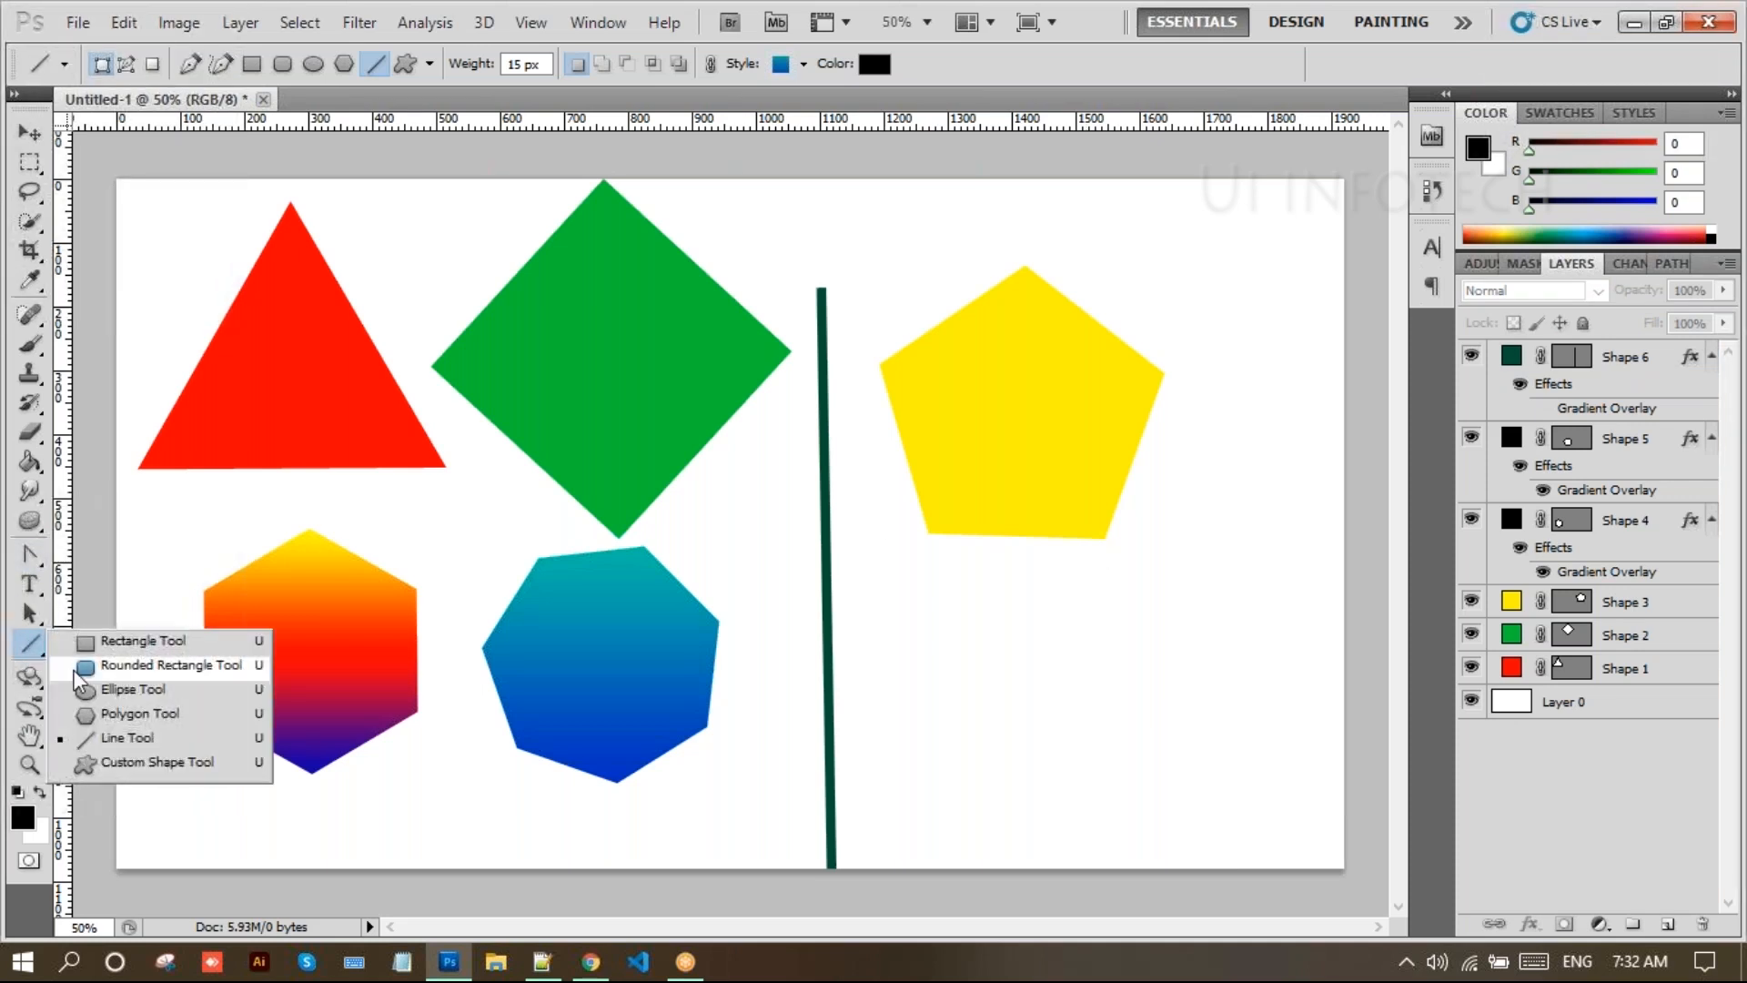
pyautogui.click(102, 768)
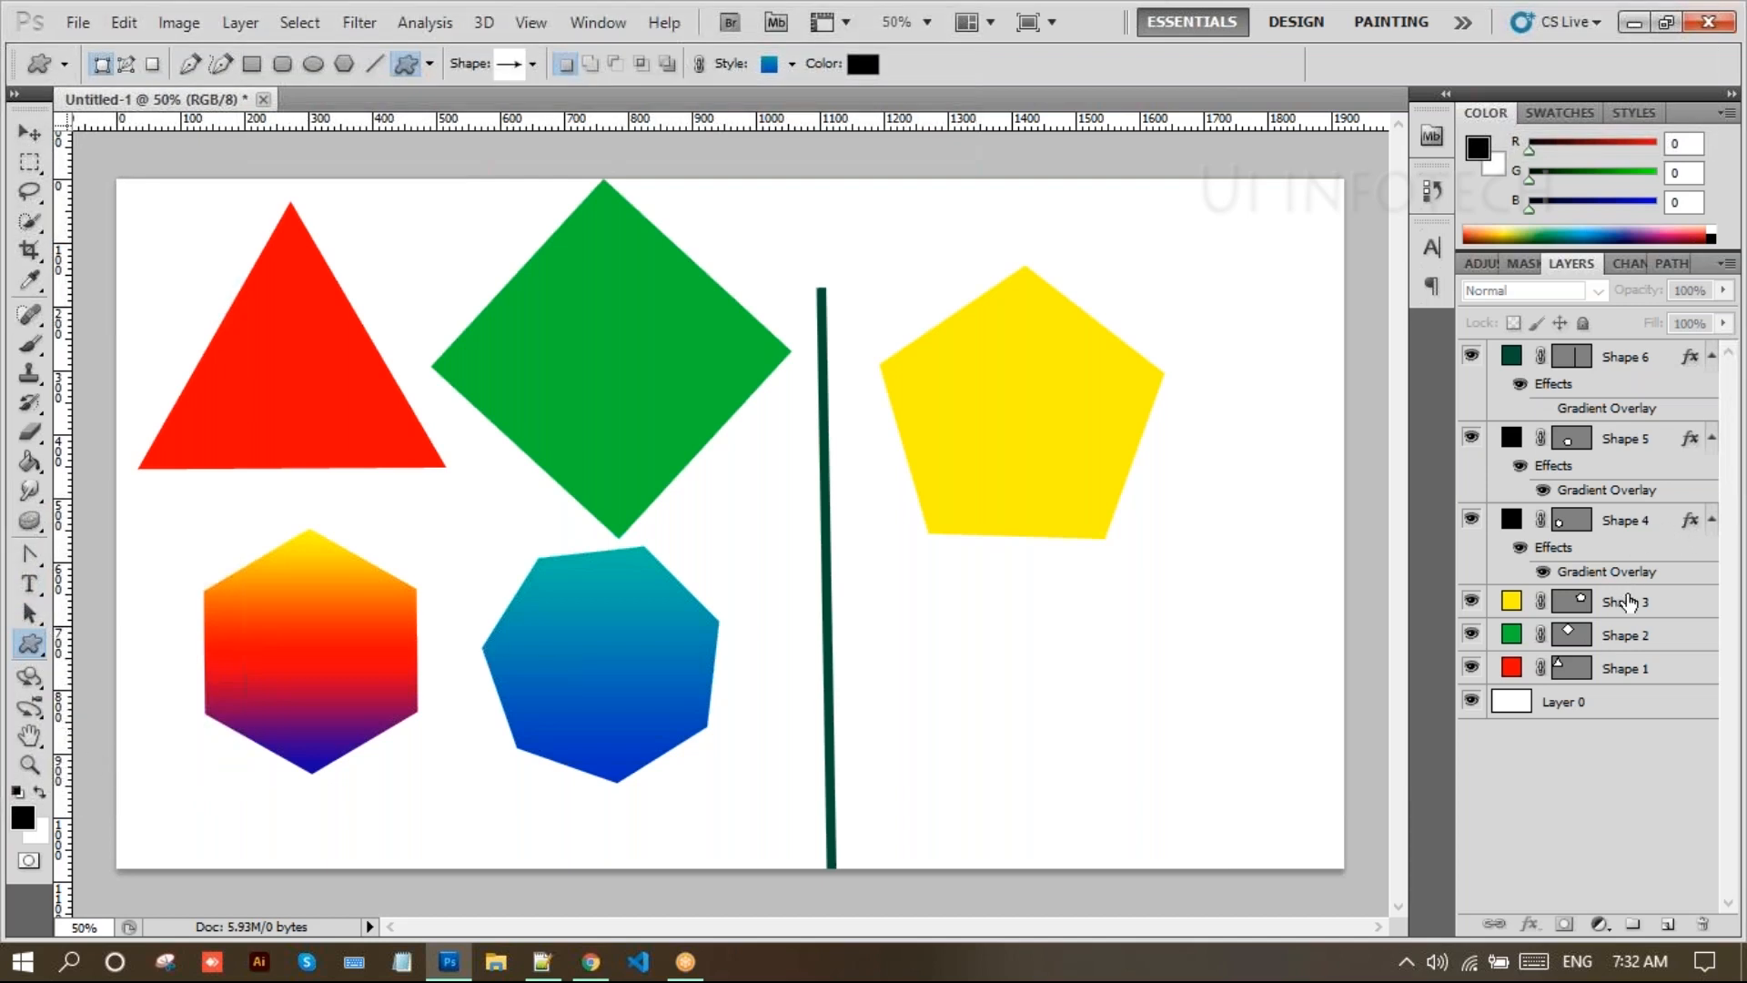
pyautogui.click(1634, 668)
pyautogui.press('Delete')
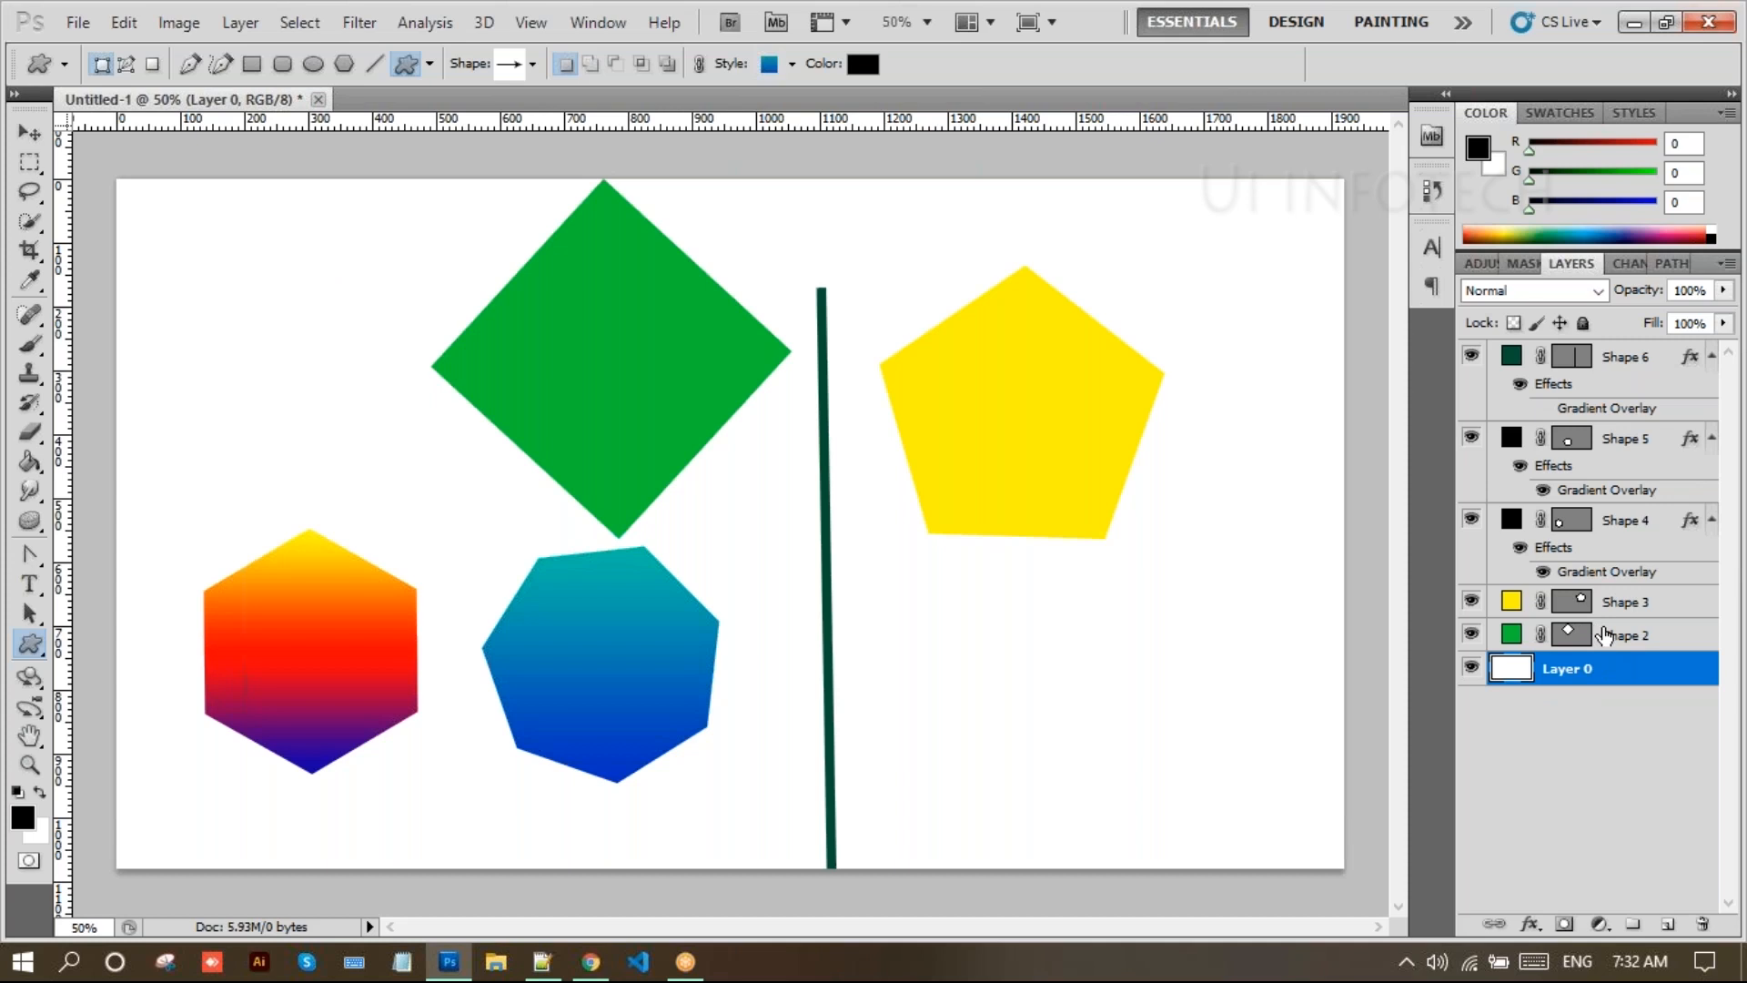
pyautogui.click(1605, 634)
pyautogui.press('Delete')
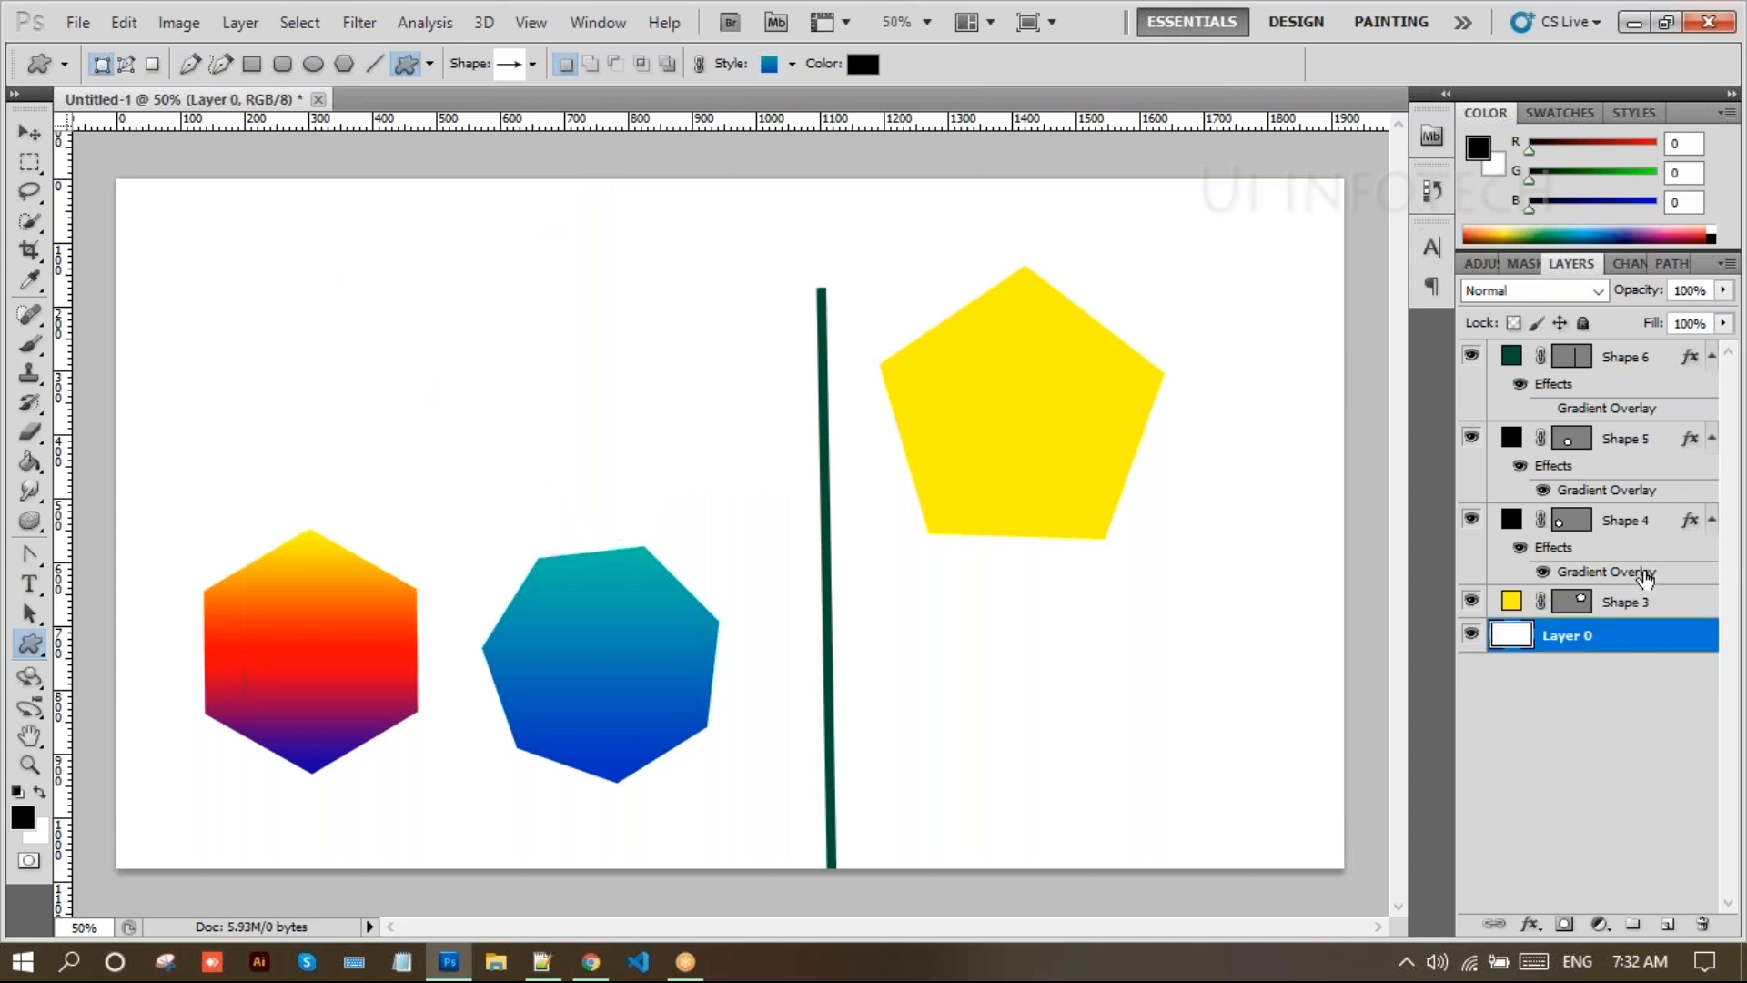
pyautogui.click(1636, 601)
pyautogui.press('Delete')
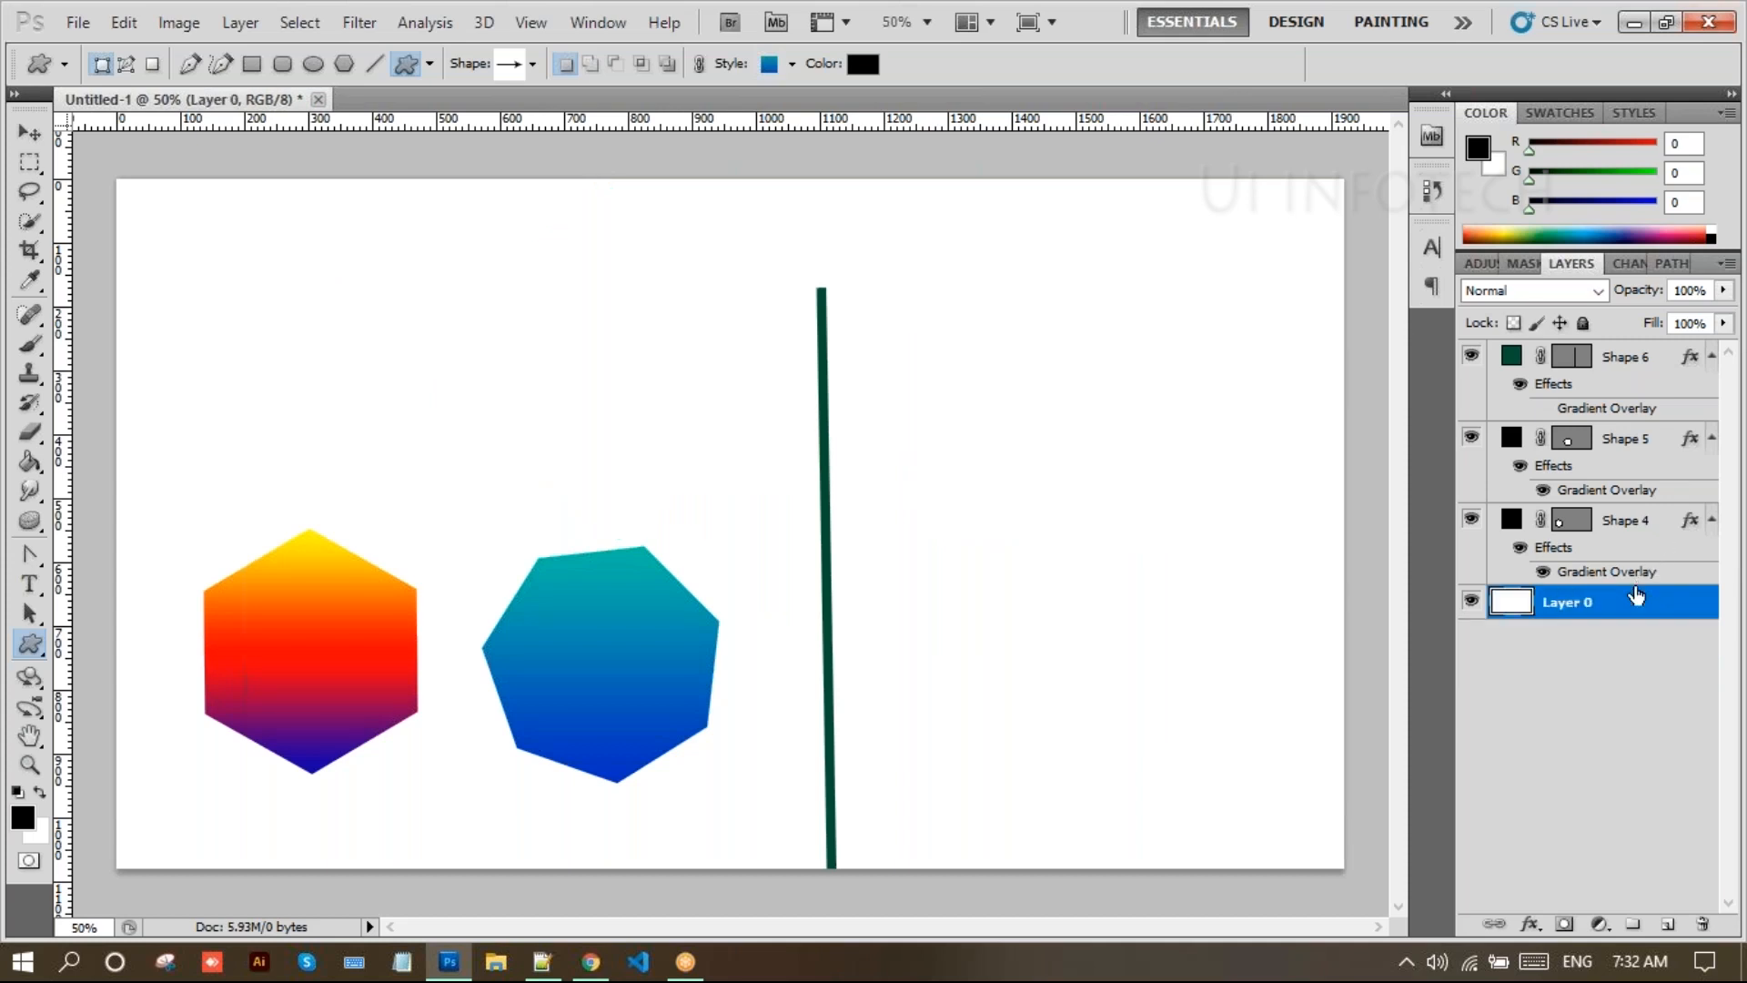
pyautogui.click(1673, 526)
pyautogui.press('Delete')
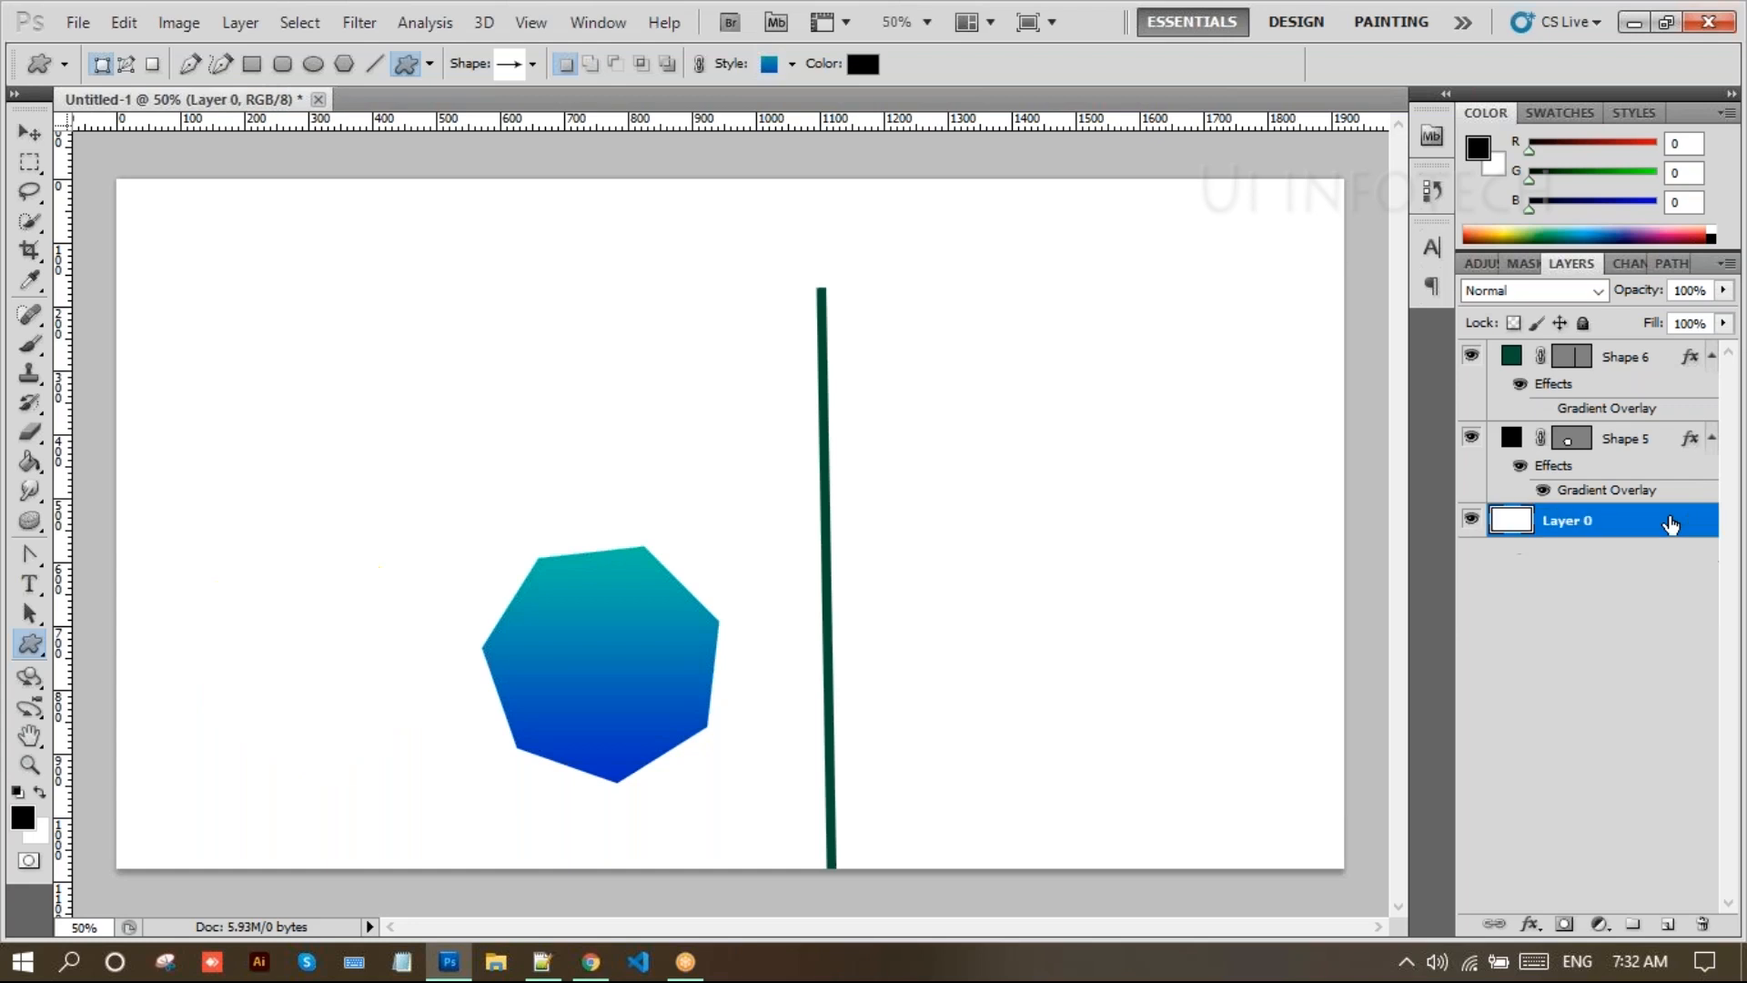
pyautogui.click(1617, 446)
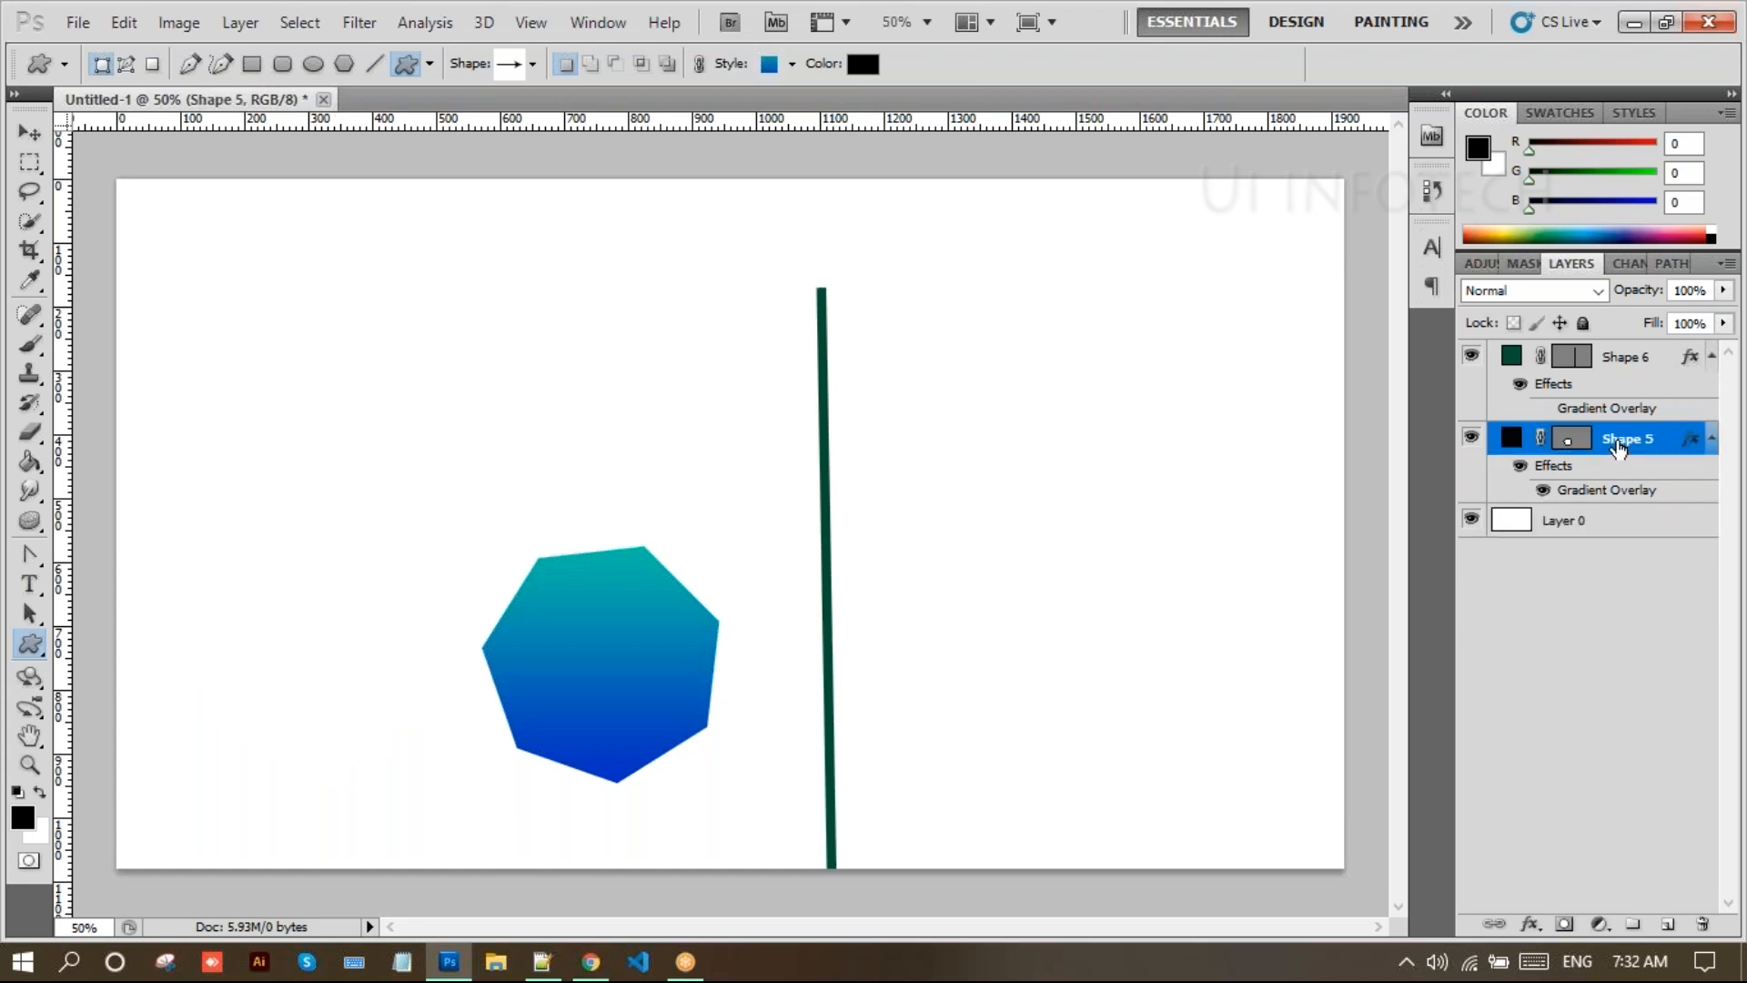
pyautogui.press('Delete')
pyautogui.click(1626, 368)
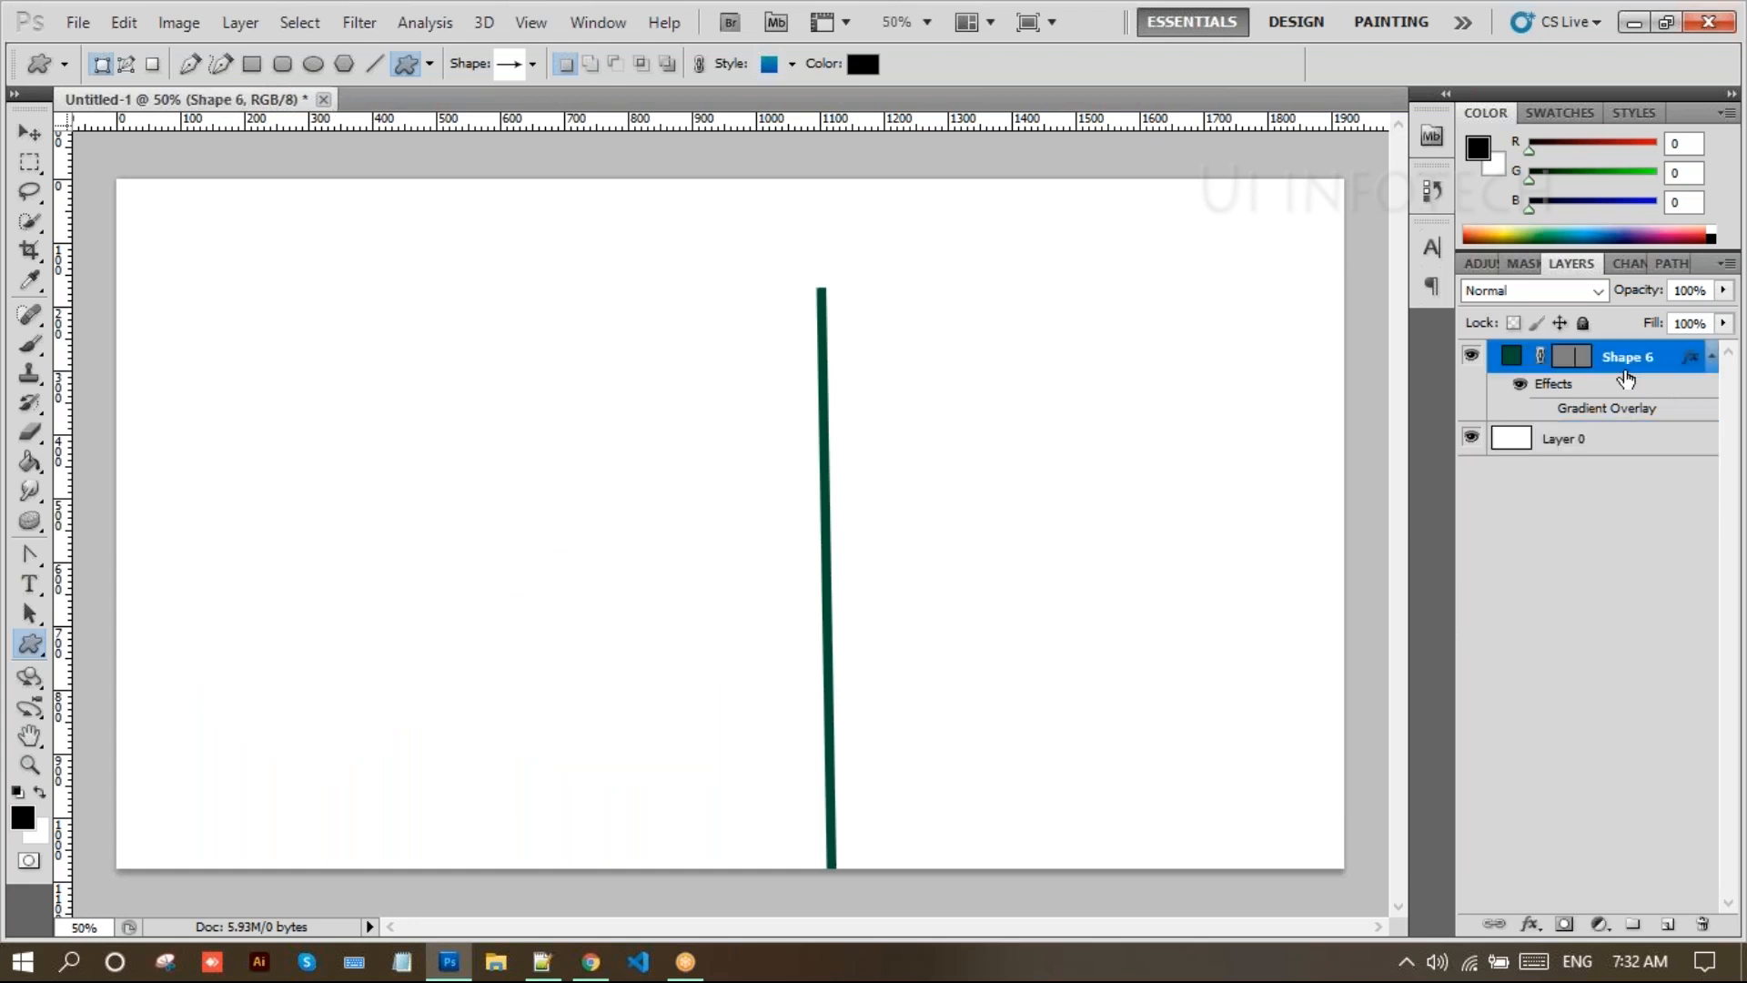
pyautogui.press('Delete')
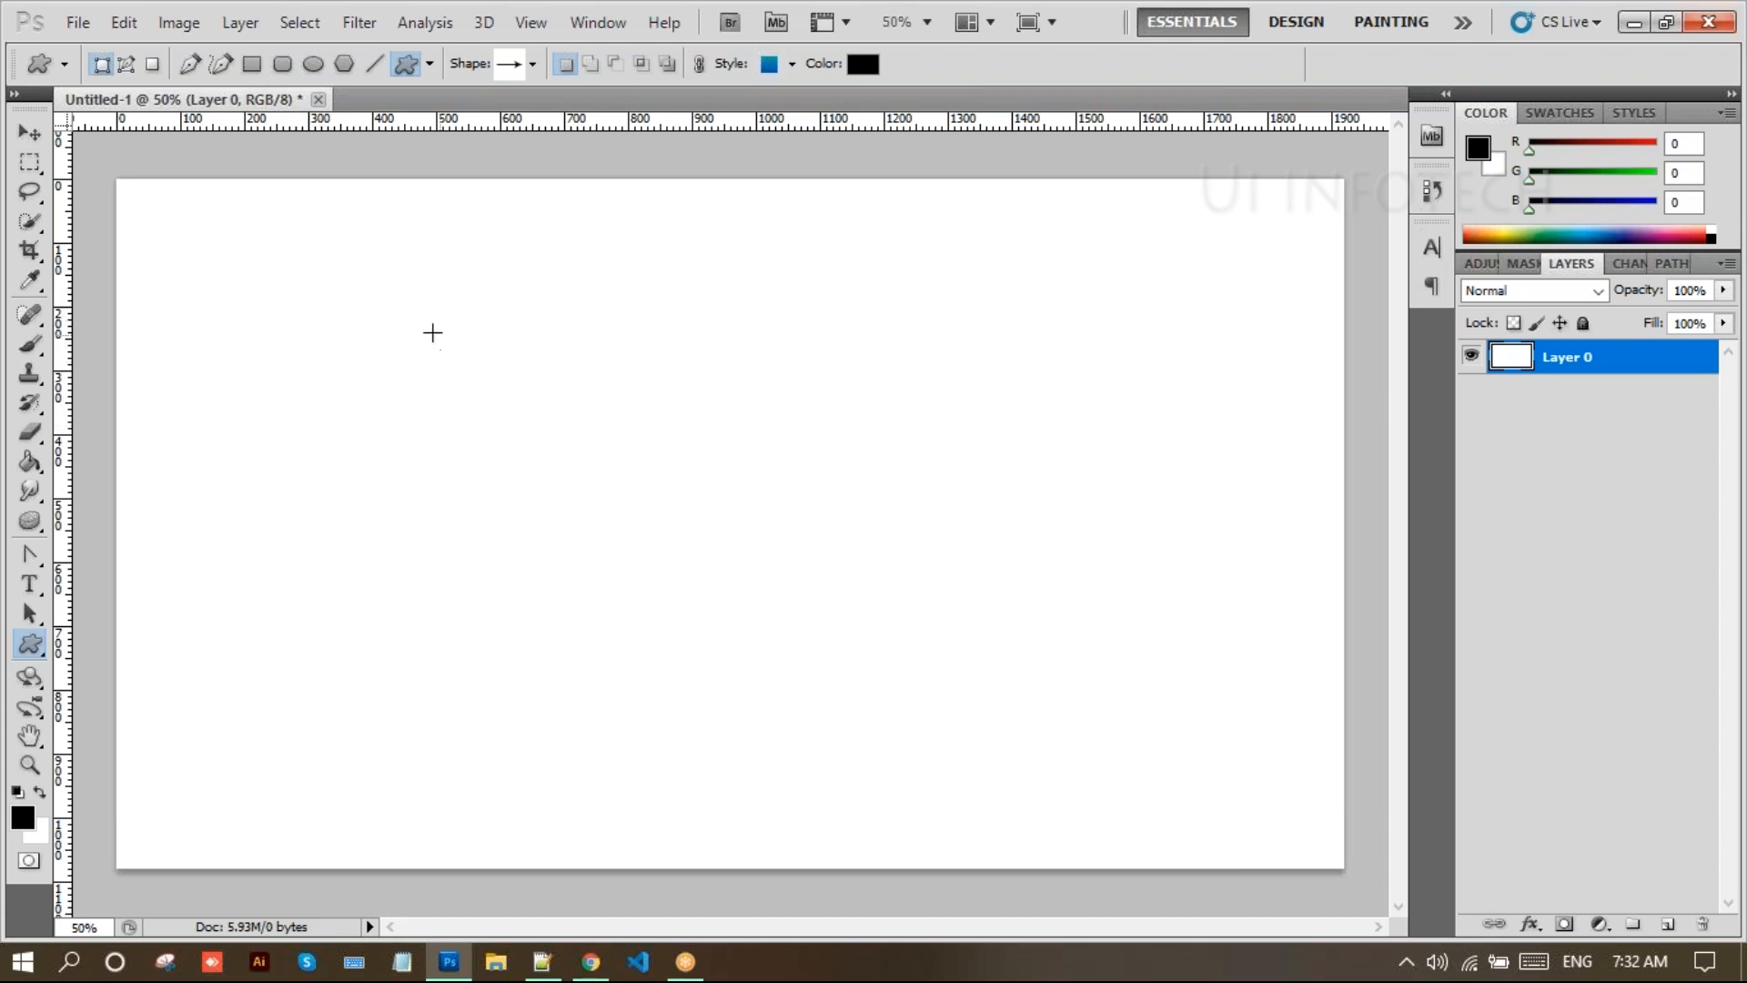
# Append the complete All set of shapes to the custom shape library
pyautogui.click(533, 66)
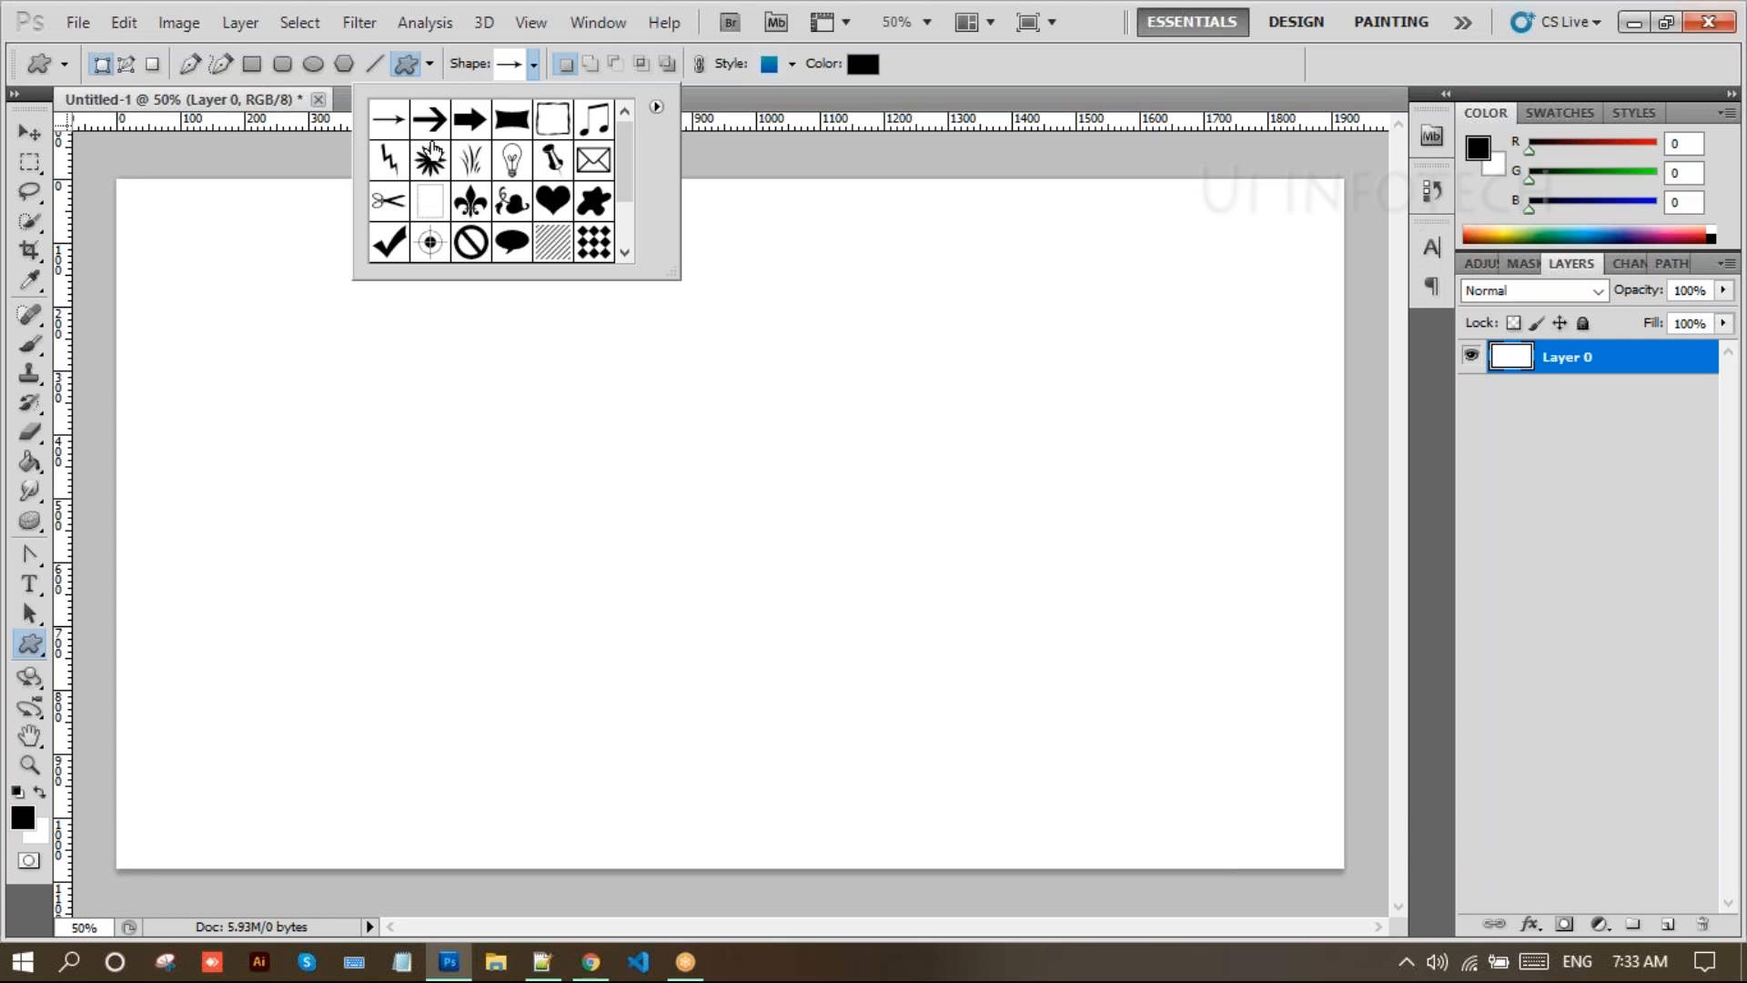
pyautogui.scroll(-2, 652, 145)
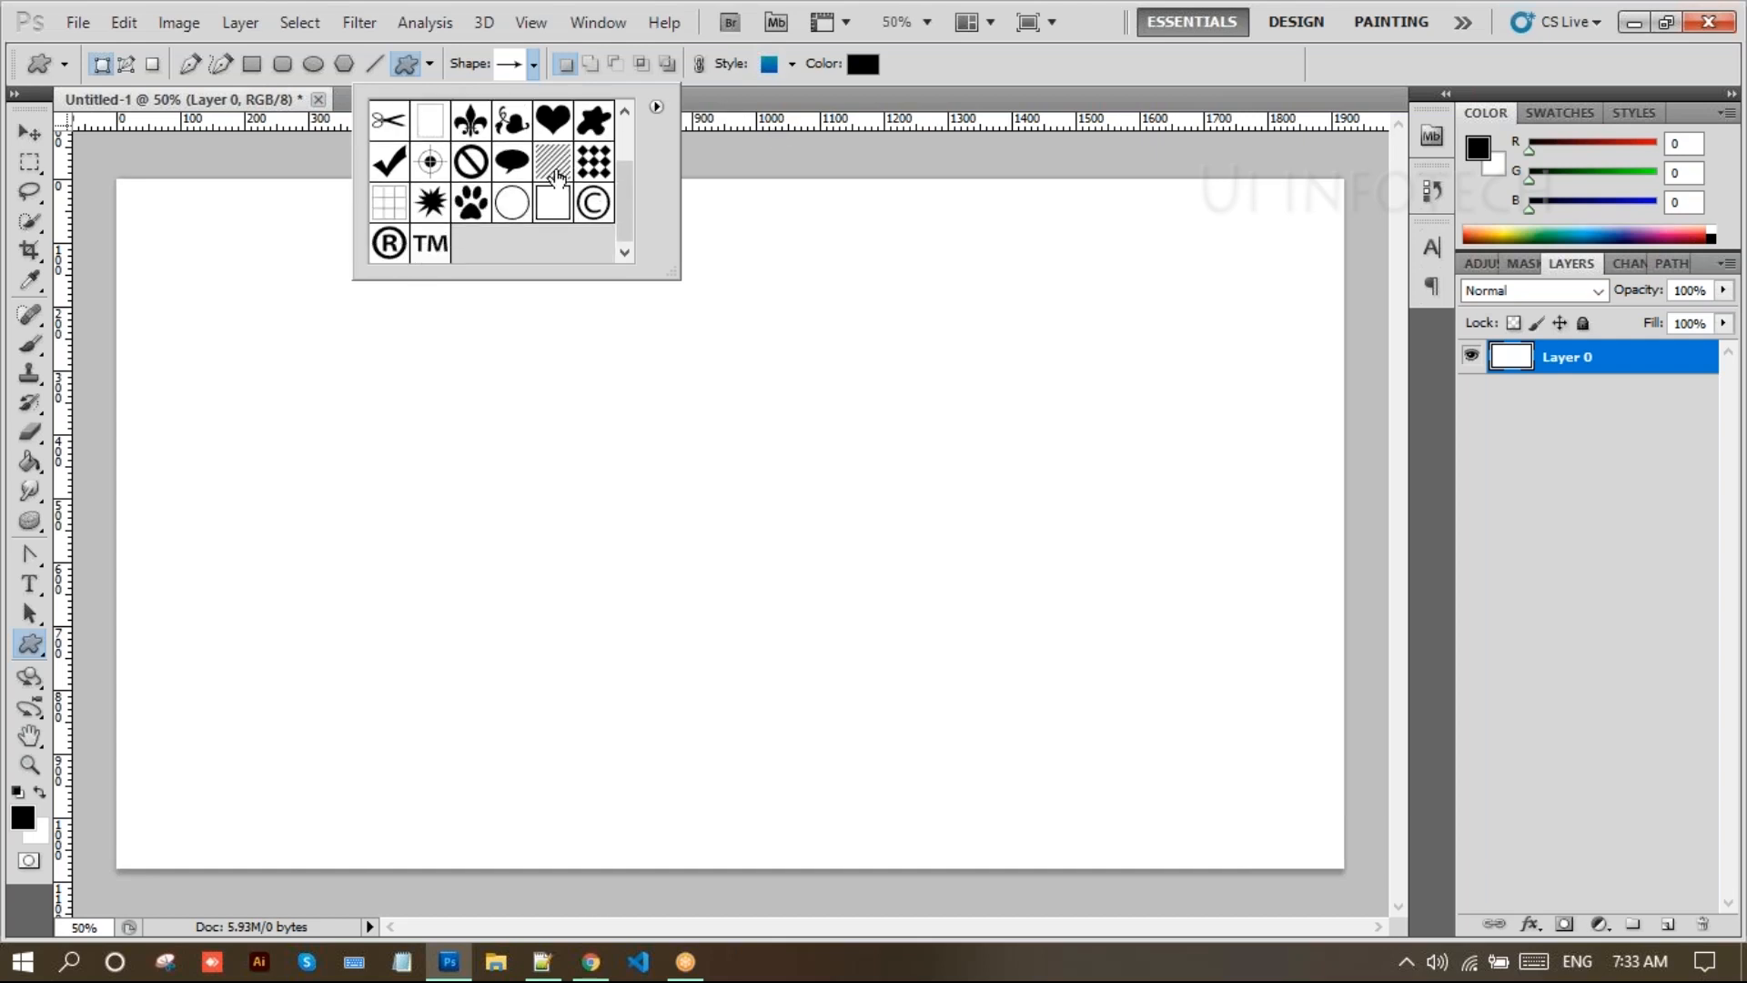
pyautogui.click(656, 108)
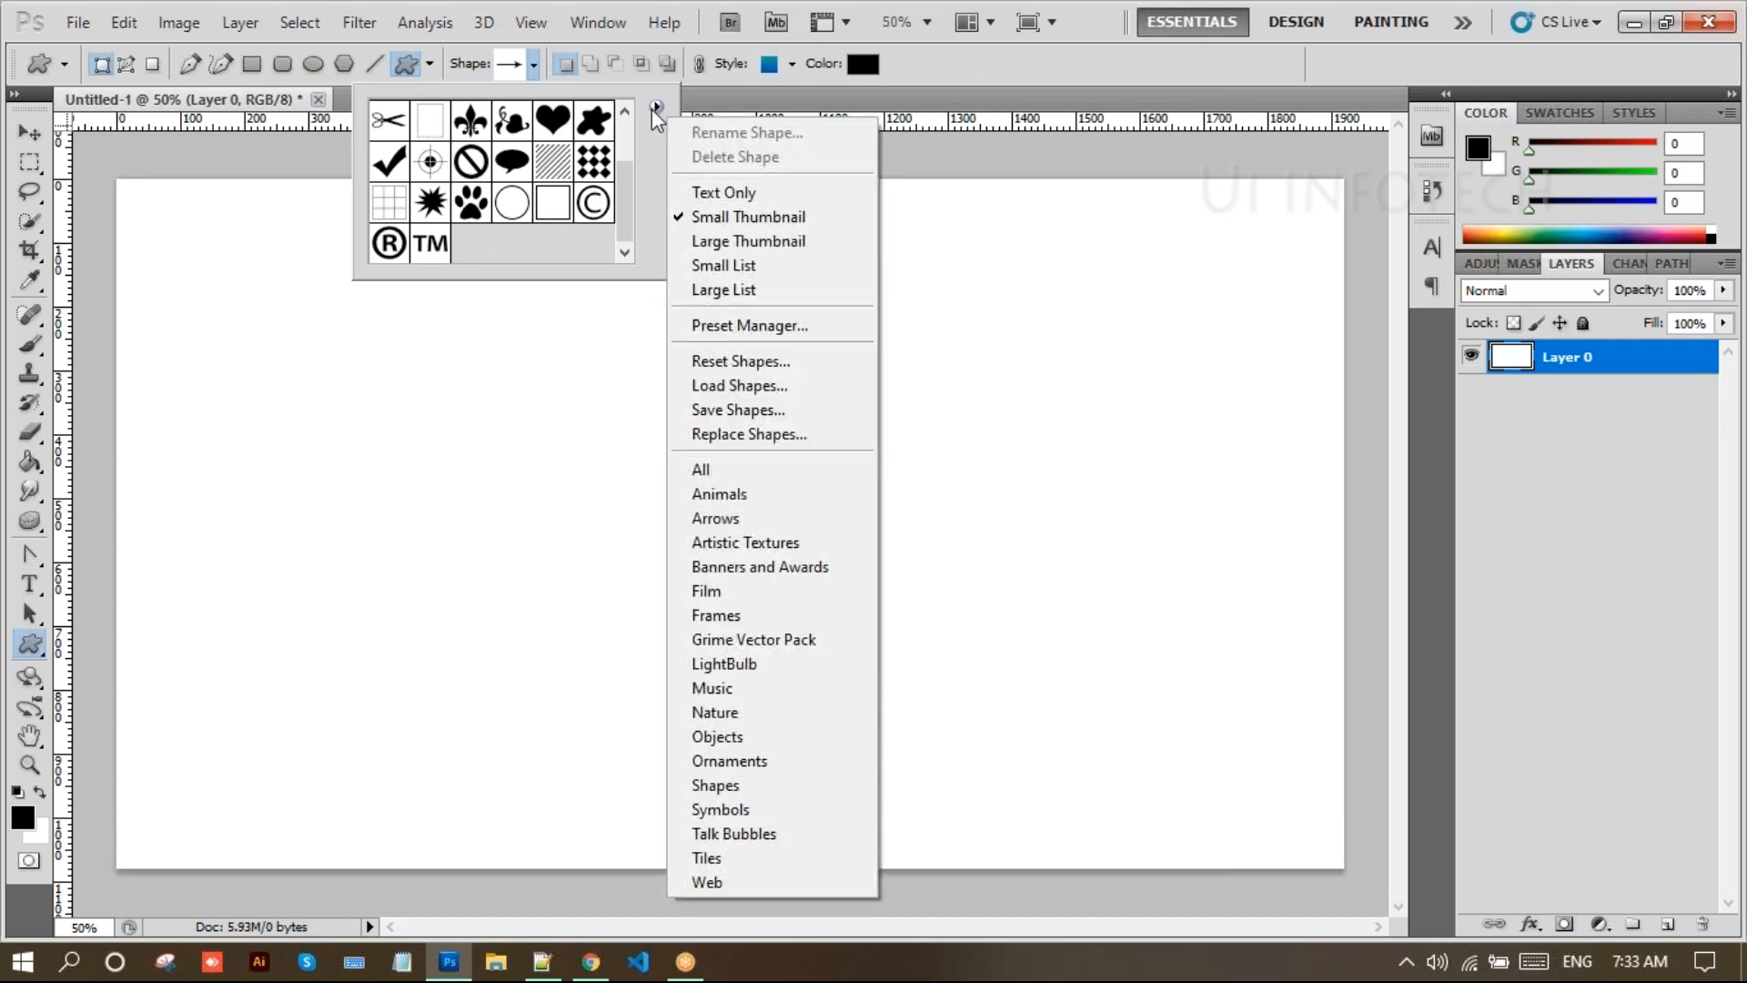
pyautogui.click(727, 470)
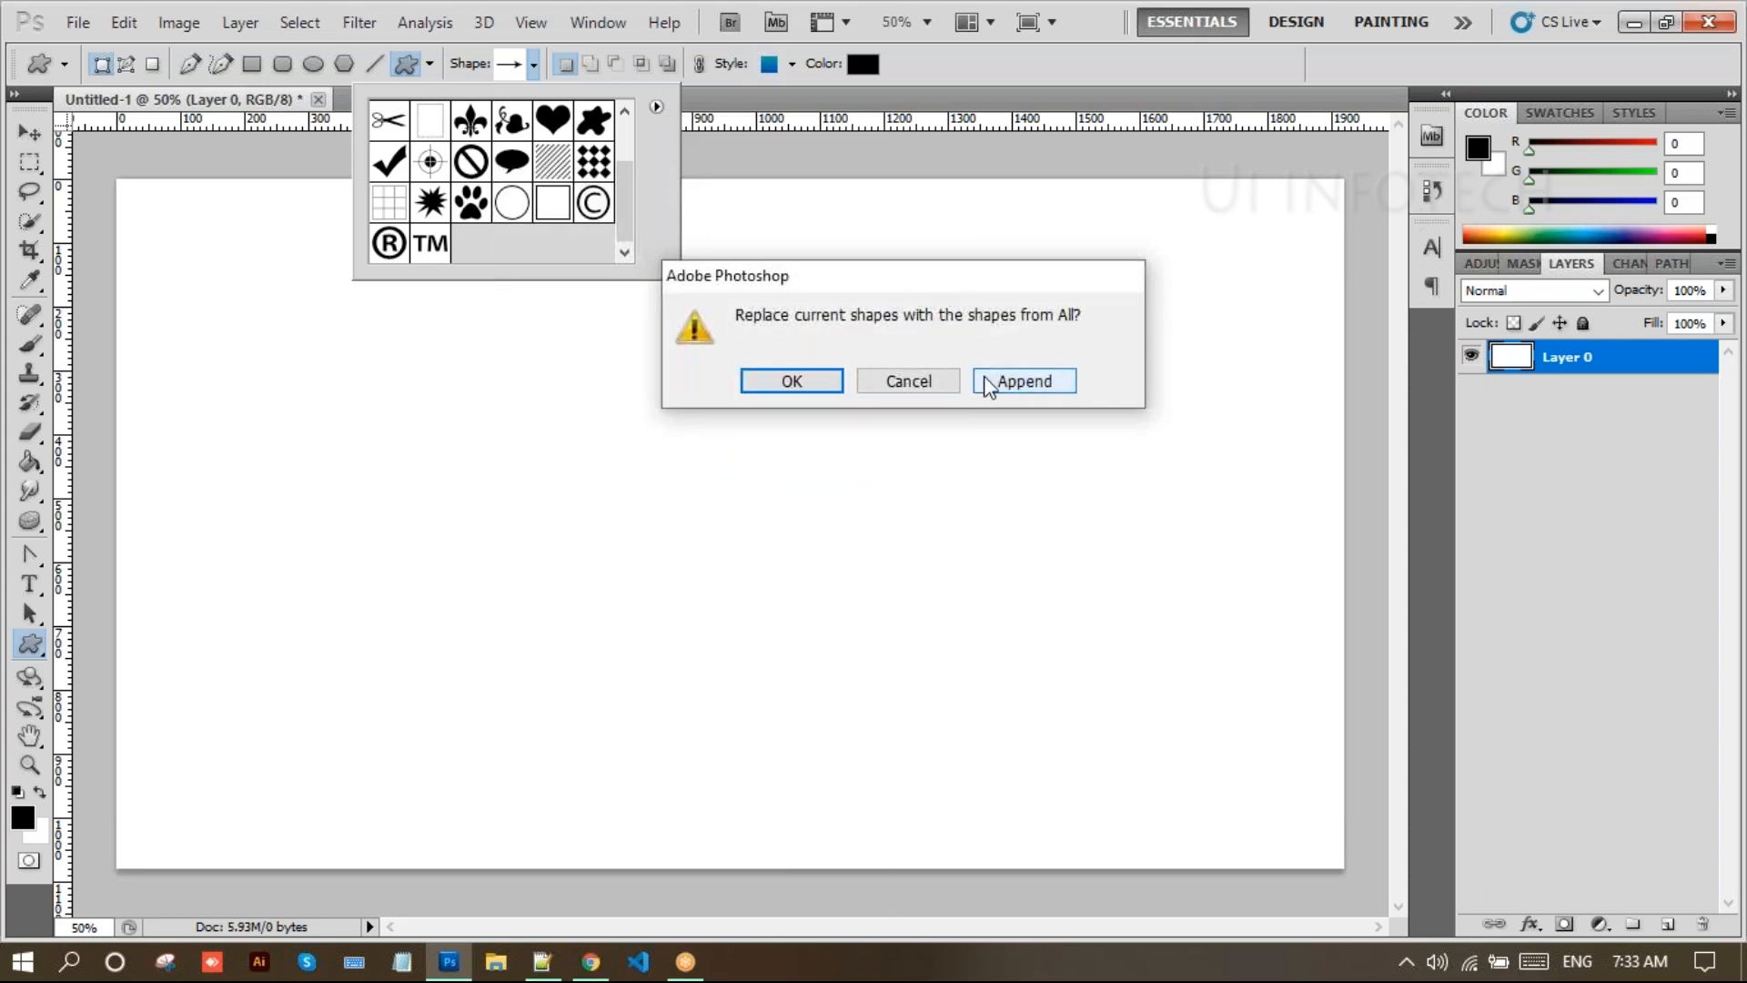
pyautogui.click(991, 379)
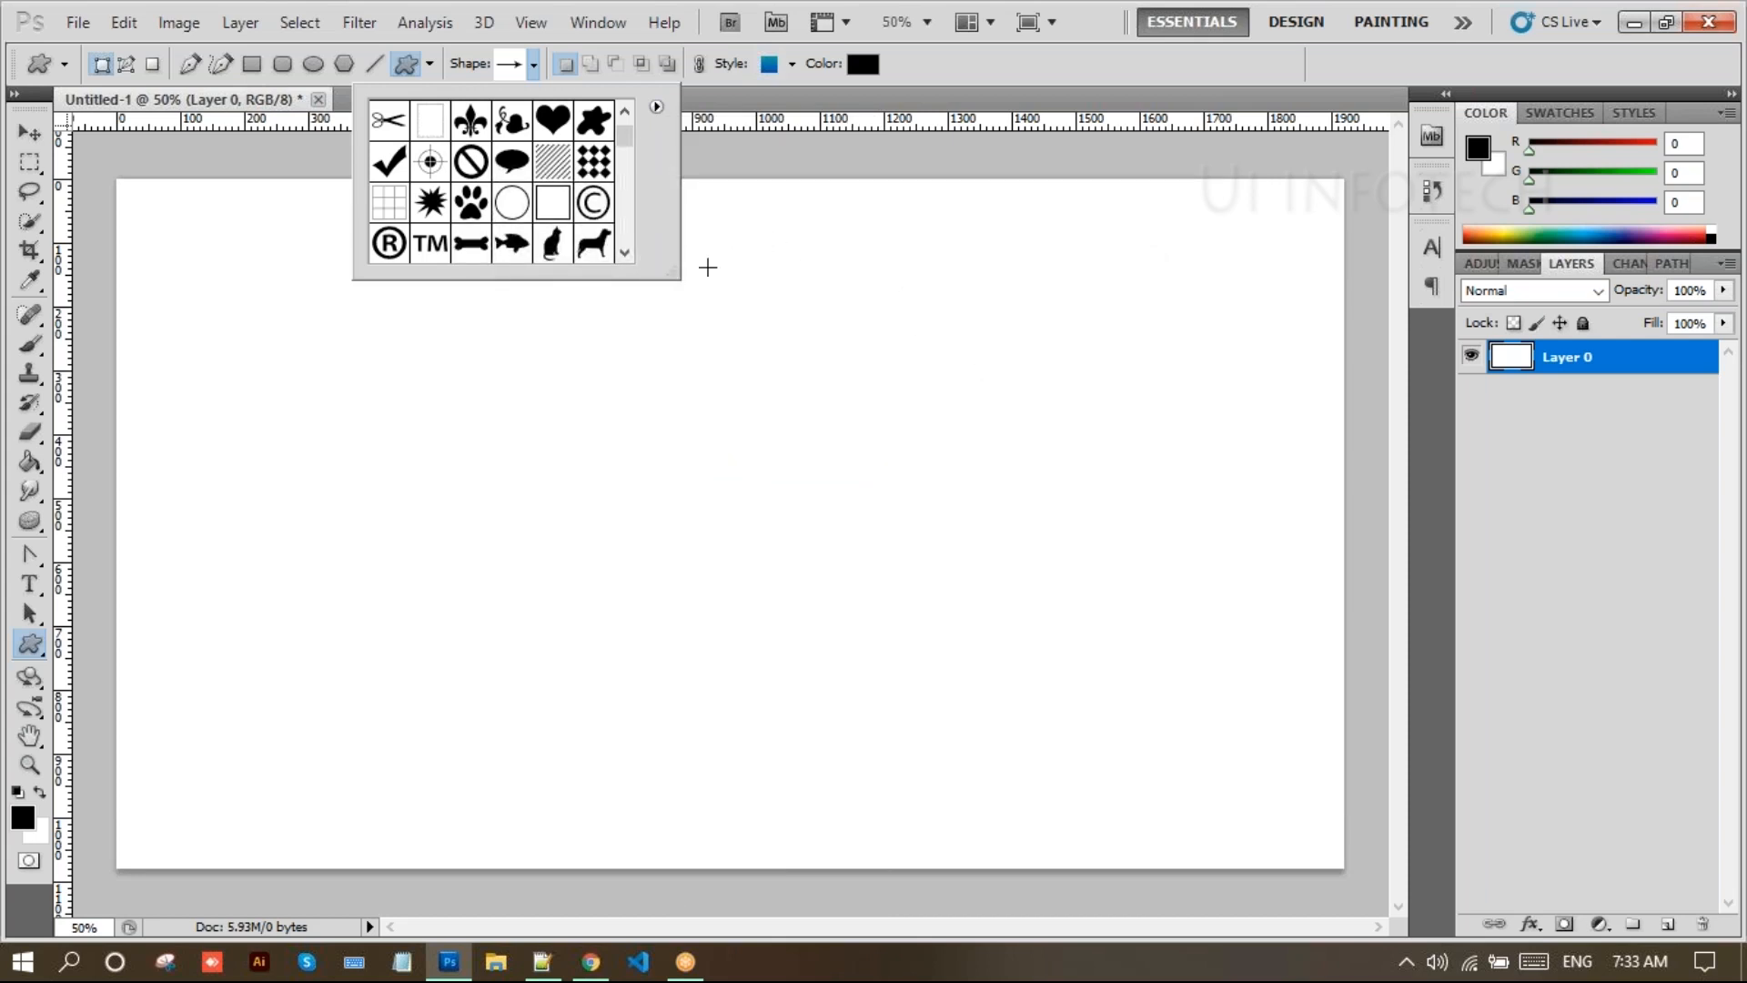
pyautogui.click(878, 353)
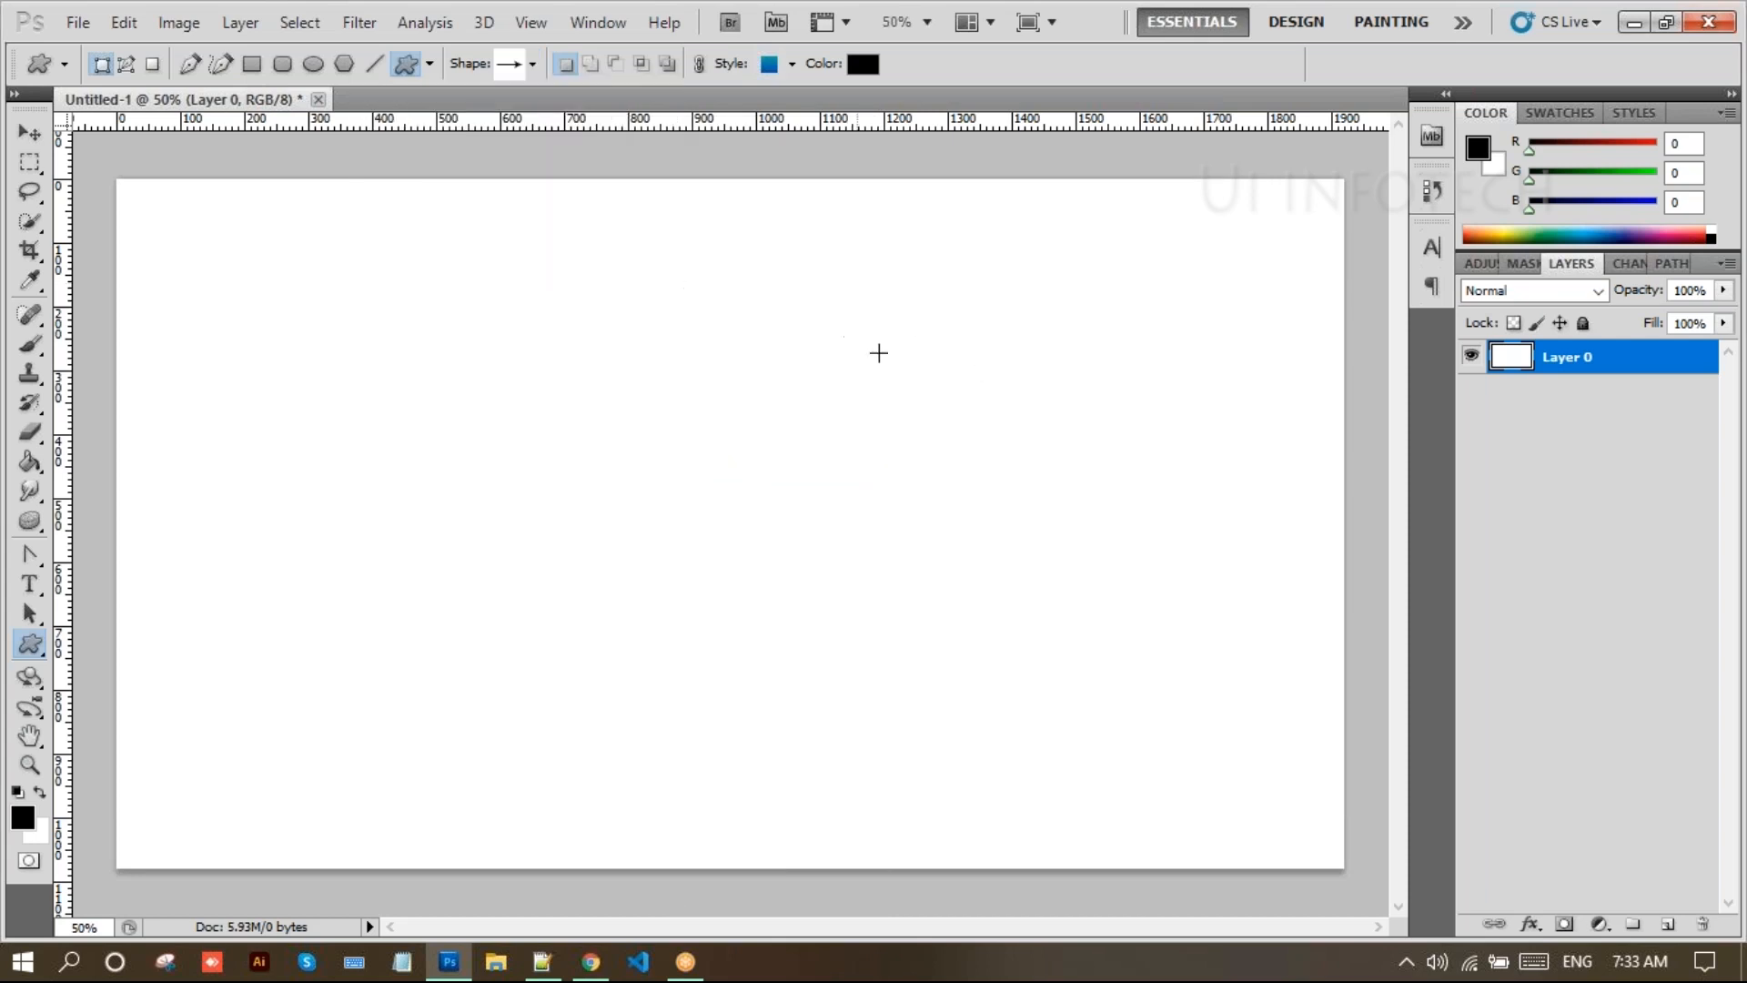
# Enlarge the custom shape picker, draw a cat about 220 px wide and 400 px tall on the canvas's left side, and deselect its layer
pyautogui.click(533, 64)
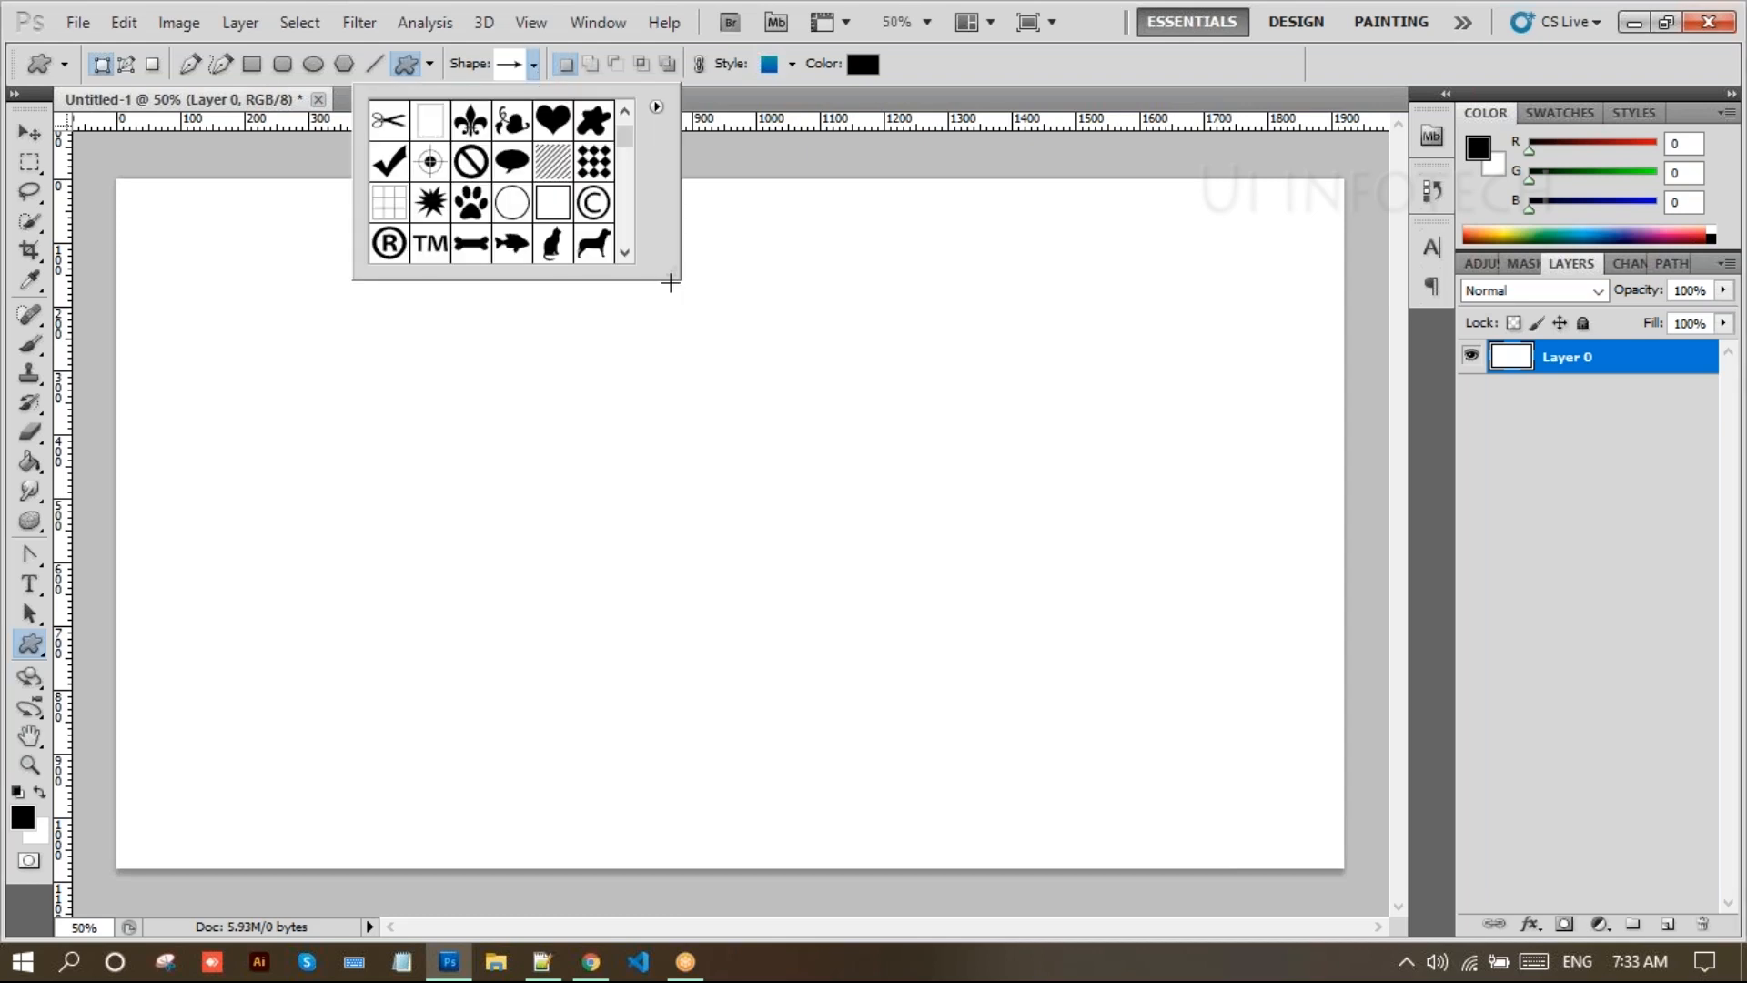
pyautogui.moveTo(667, 273); pyautogui.dragTo(844, 391)
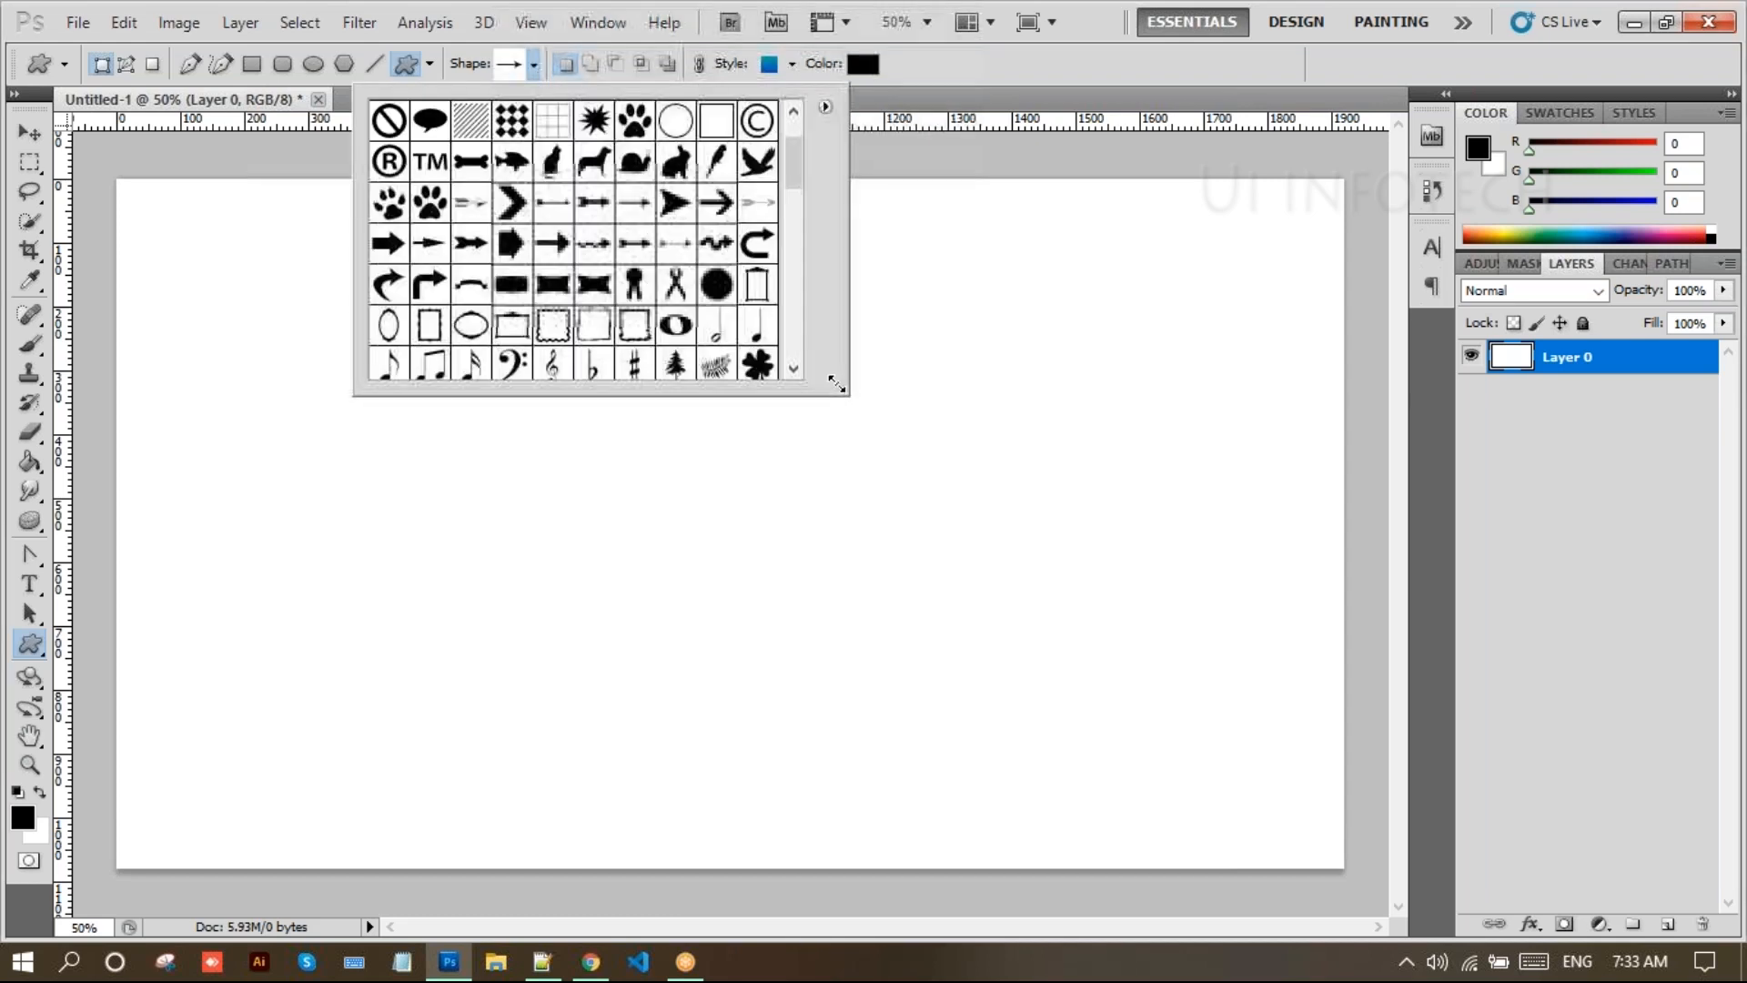
pyautogui.click(560, 167)
pyautogui.moveTo(249, 368); pyautogui.dragTo(392, 627)
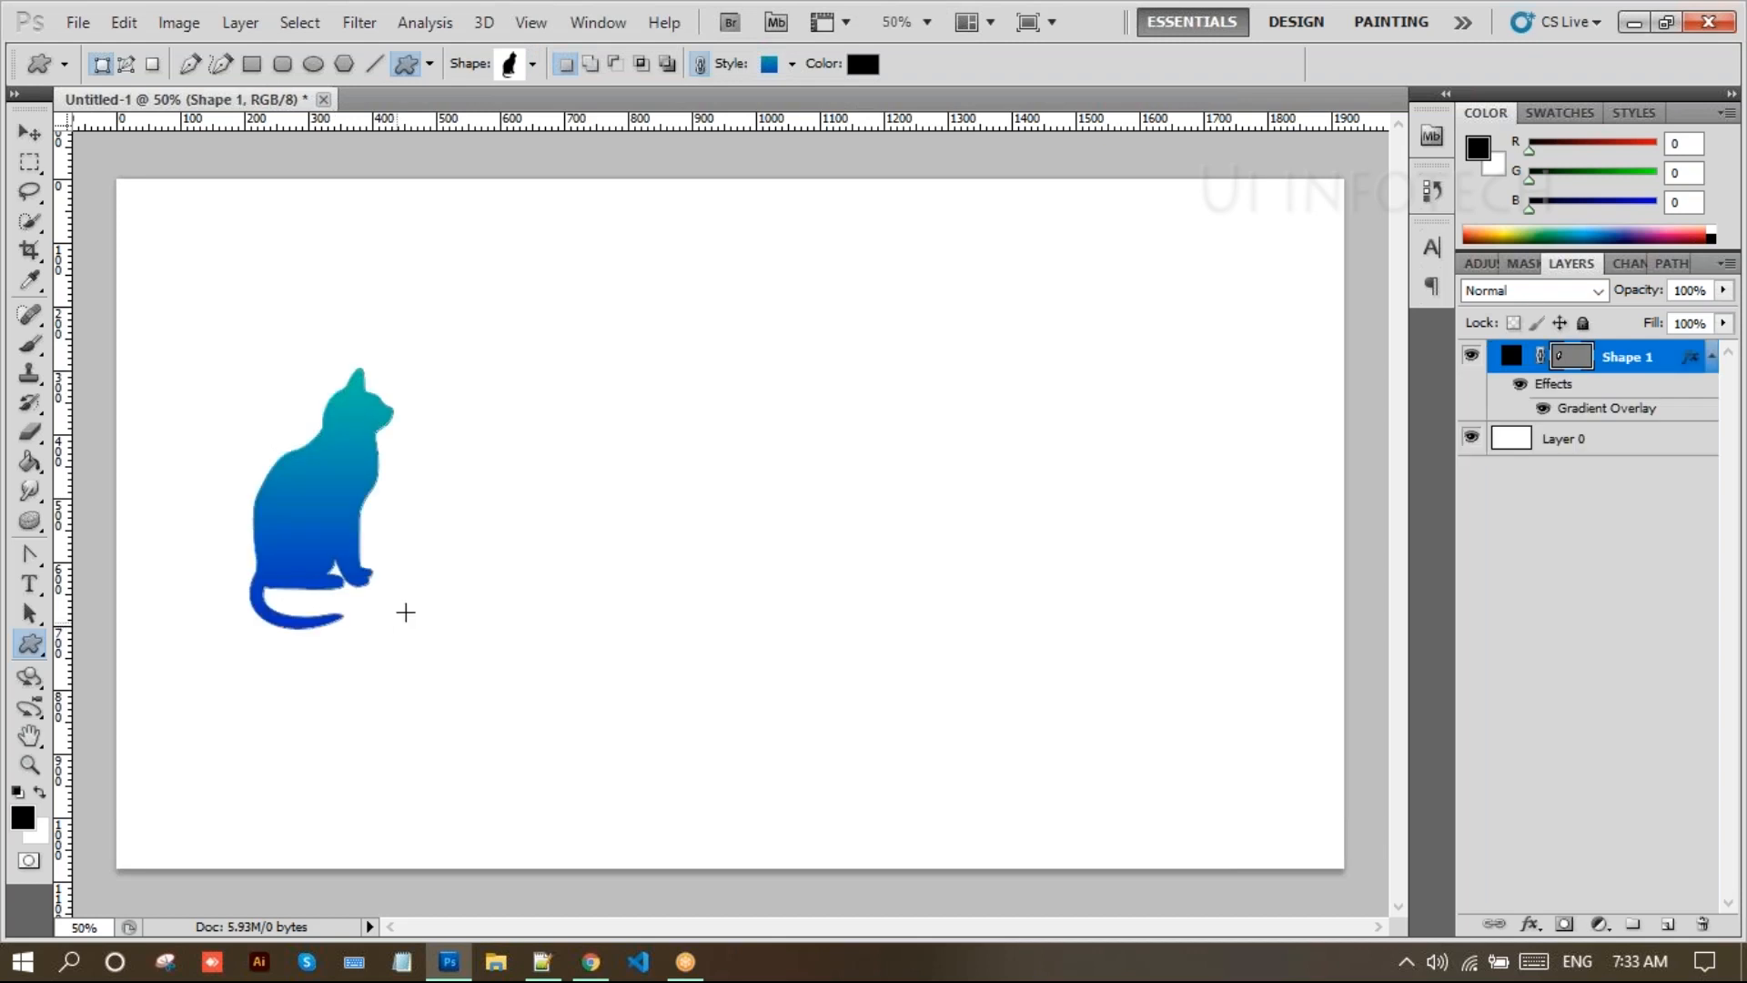
pyautogui.click(1612, 574)
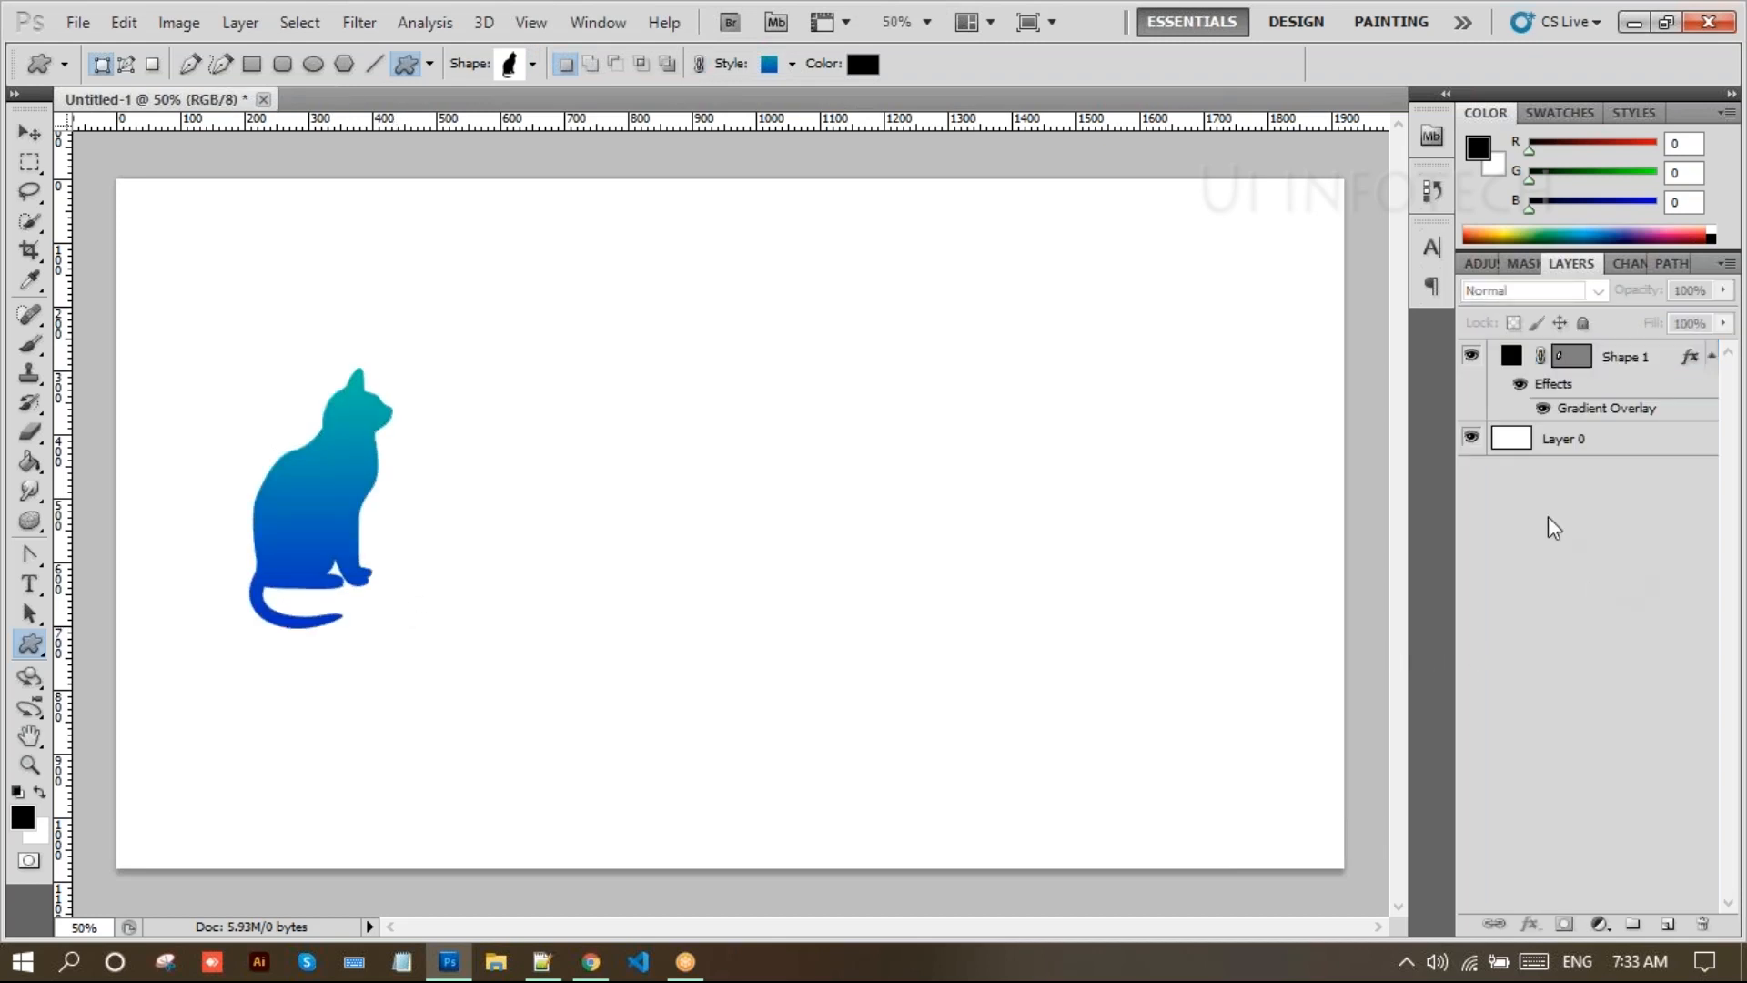
# Set the shape style to none, draw a larger black cat about 310 by 530 px beside the first, and deselect its layer
pyautogui.click(794, 63)
pyautogui.click(652, 119)
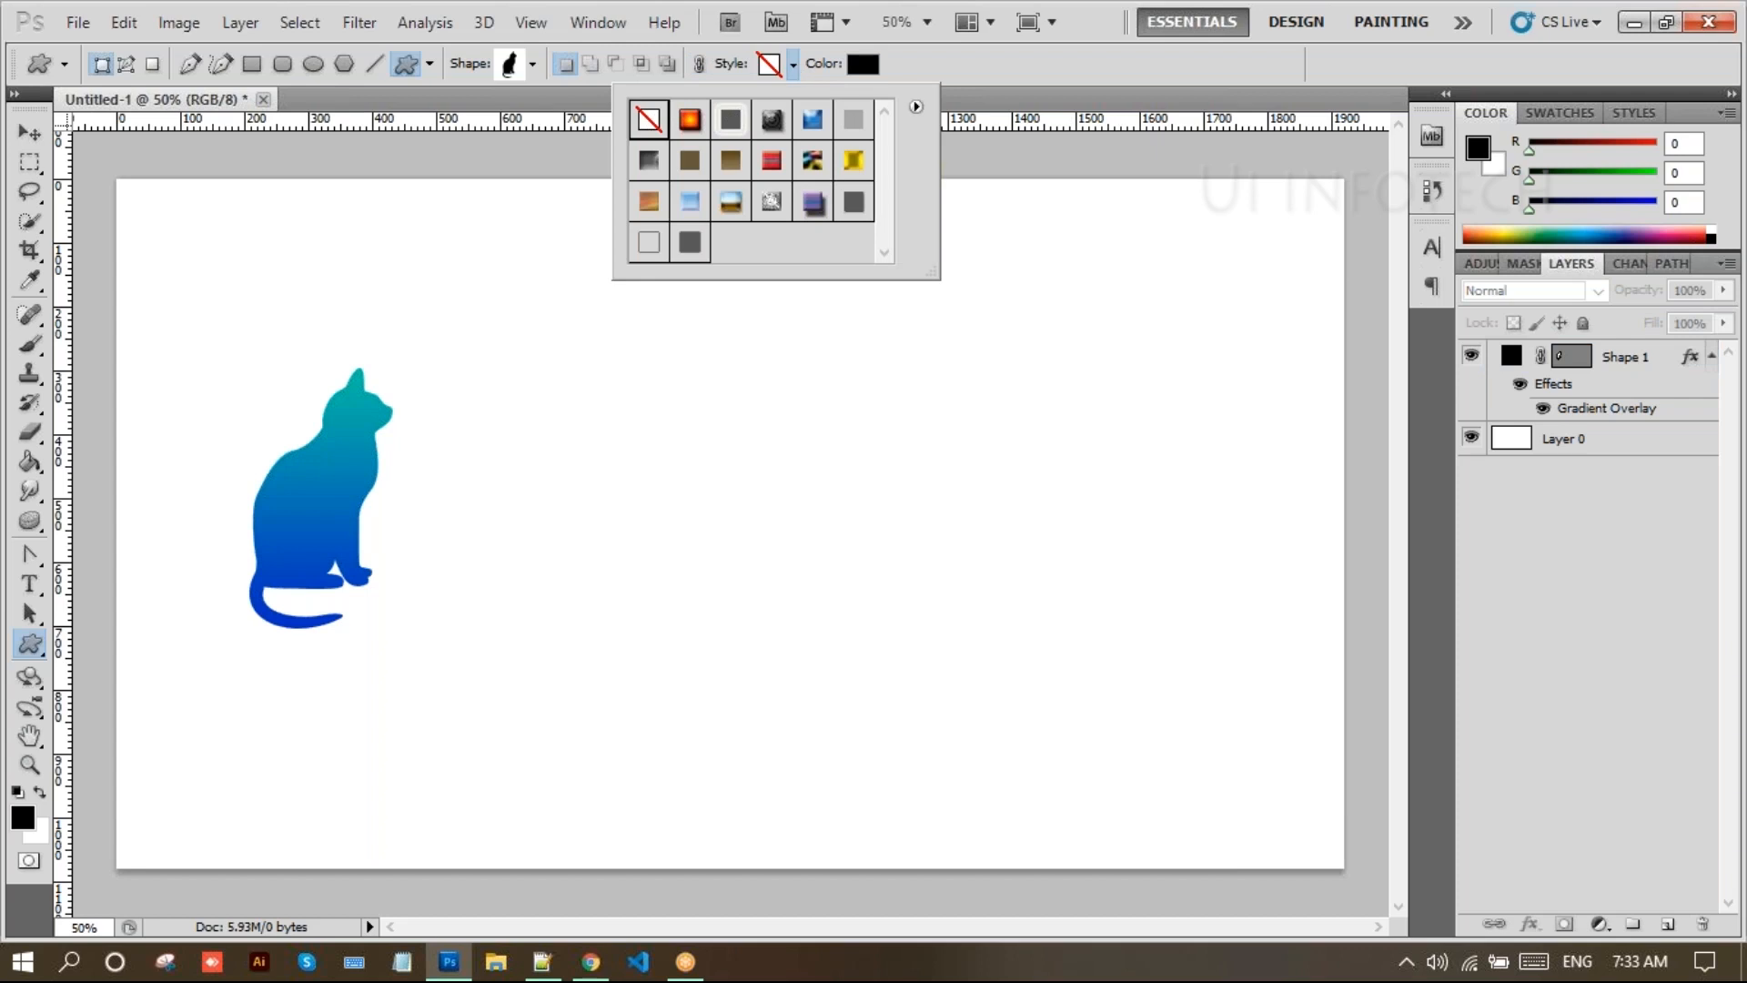
pyautogui.click(1554, 624)
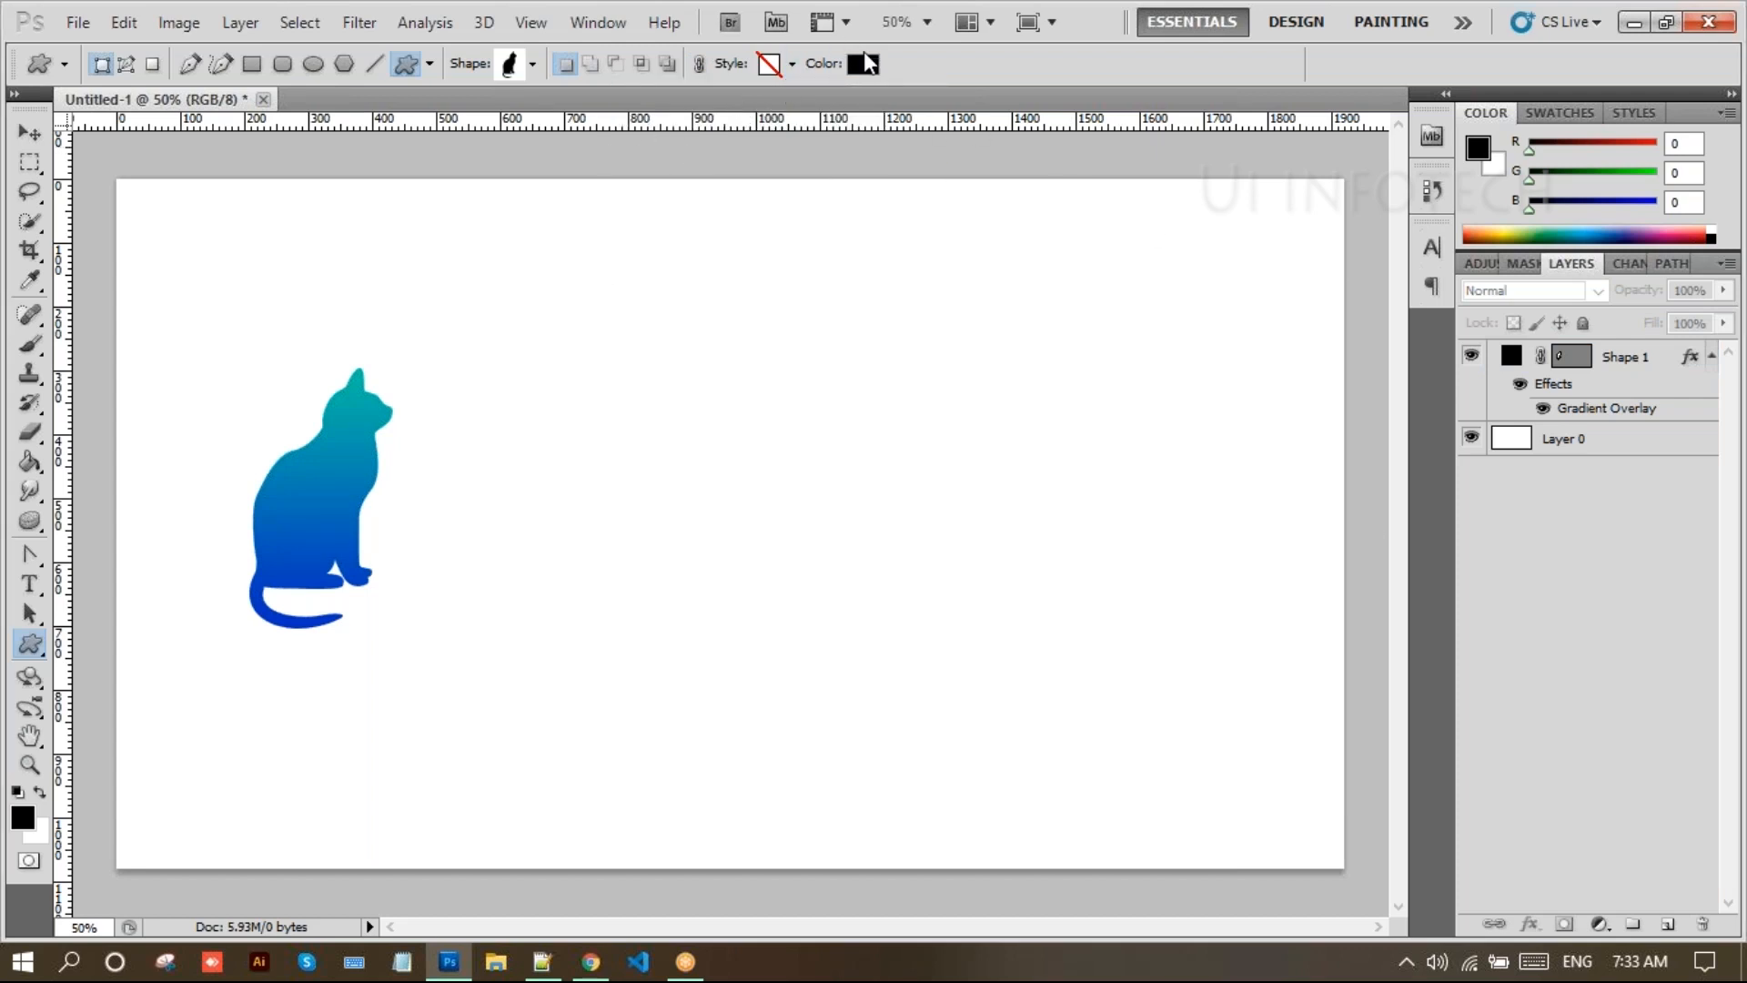
pyautogui.moveTo(567, 373); pyautogui.dragTo(370, 715)
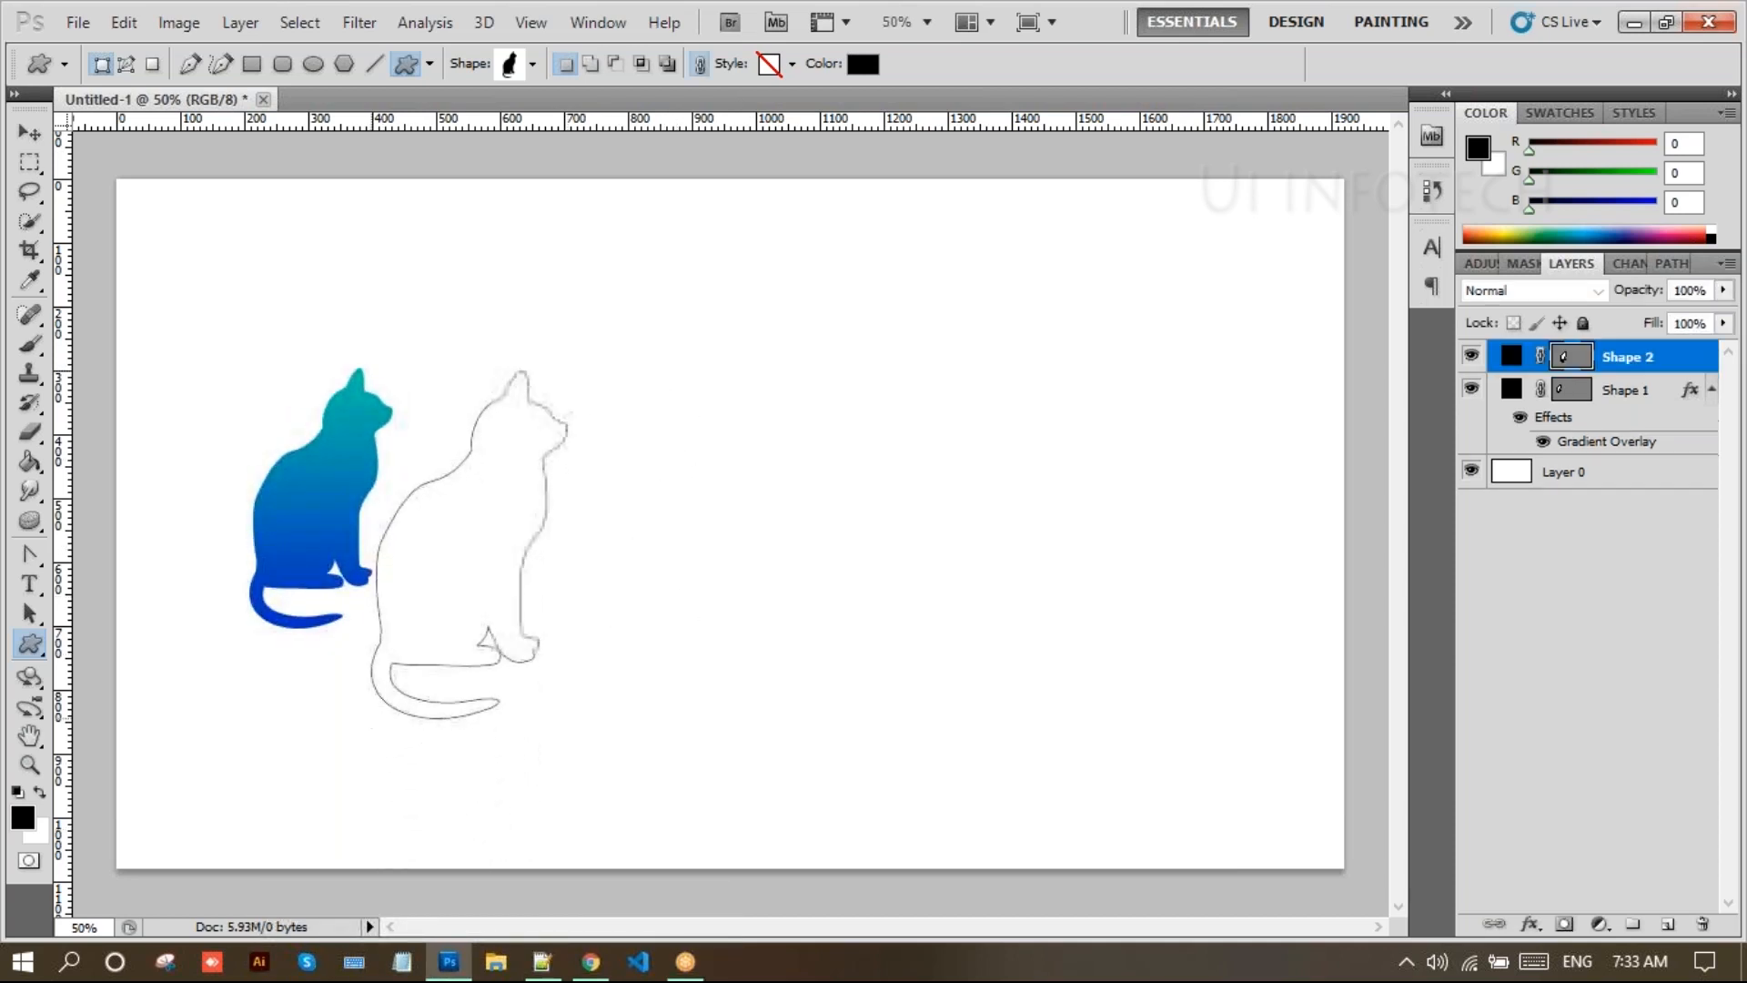
pyautogui.click(1701, 698)
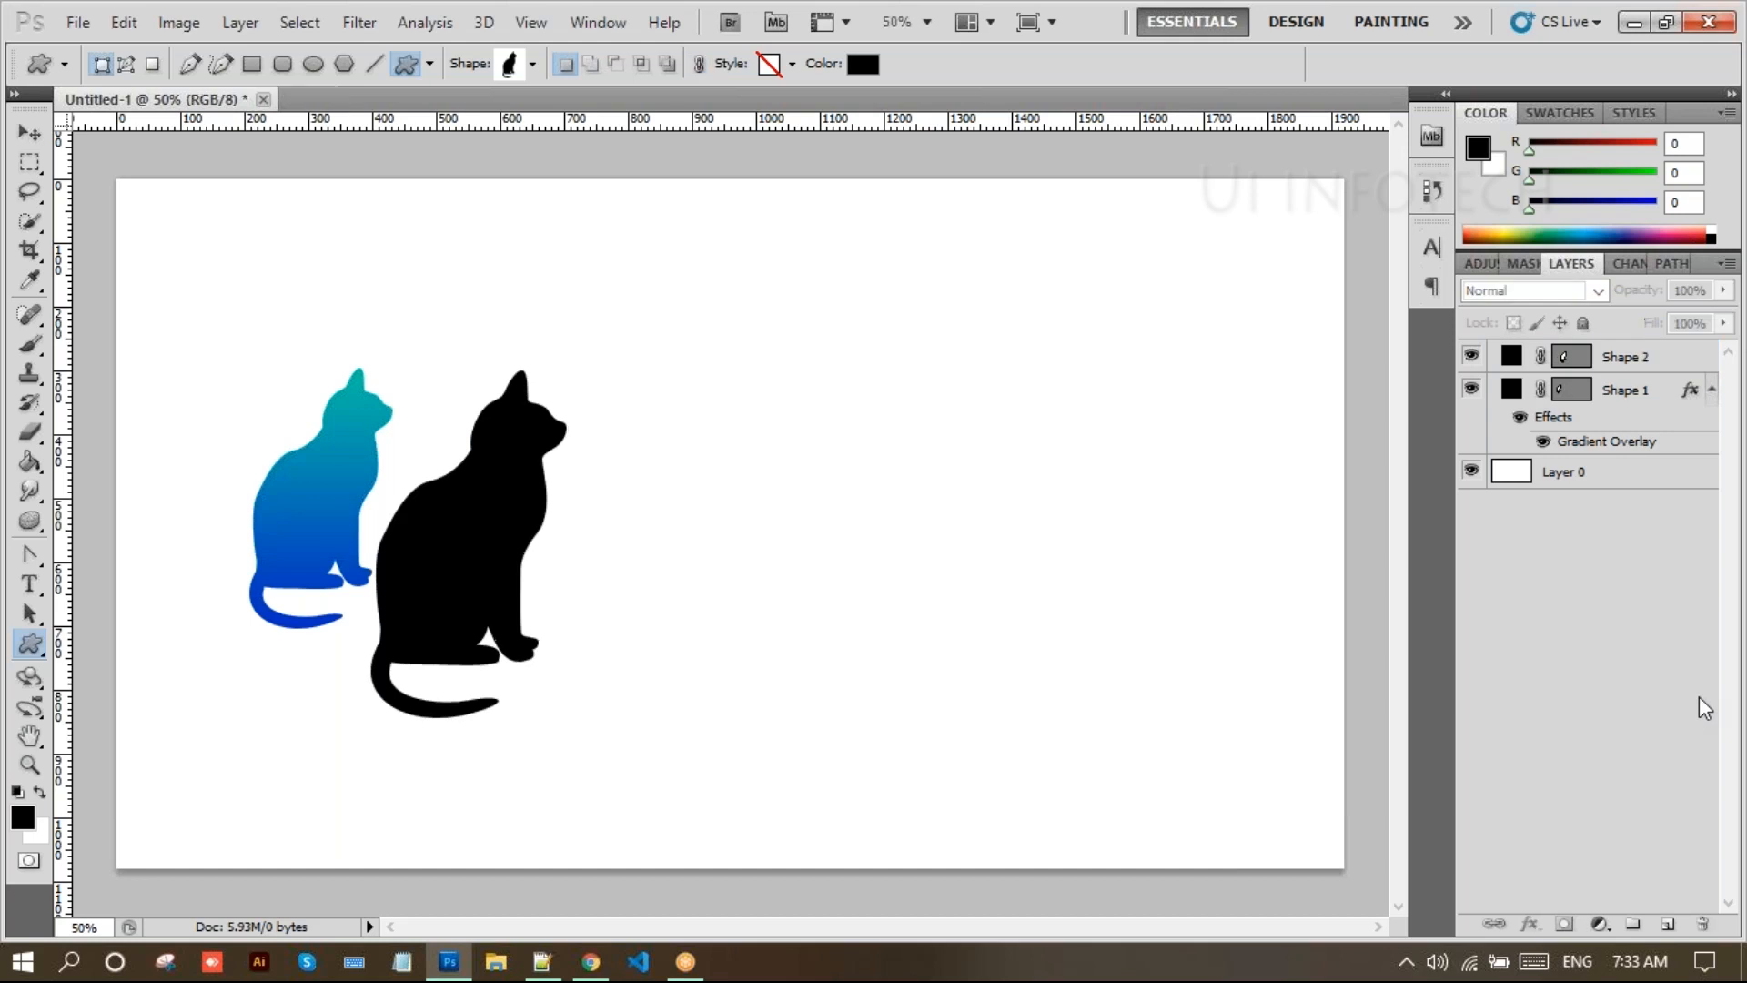
# Select the black cat's layer and move the cat about 90 px right, away from the gradient cat
pyautogui.click(32, 135)
pyautogui.click(510, 484)
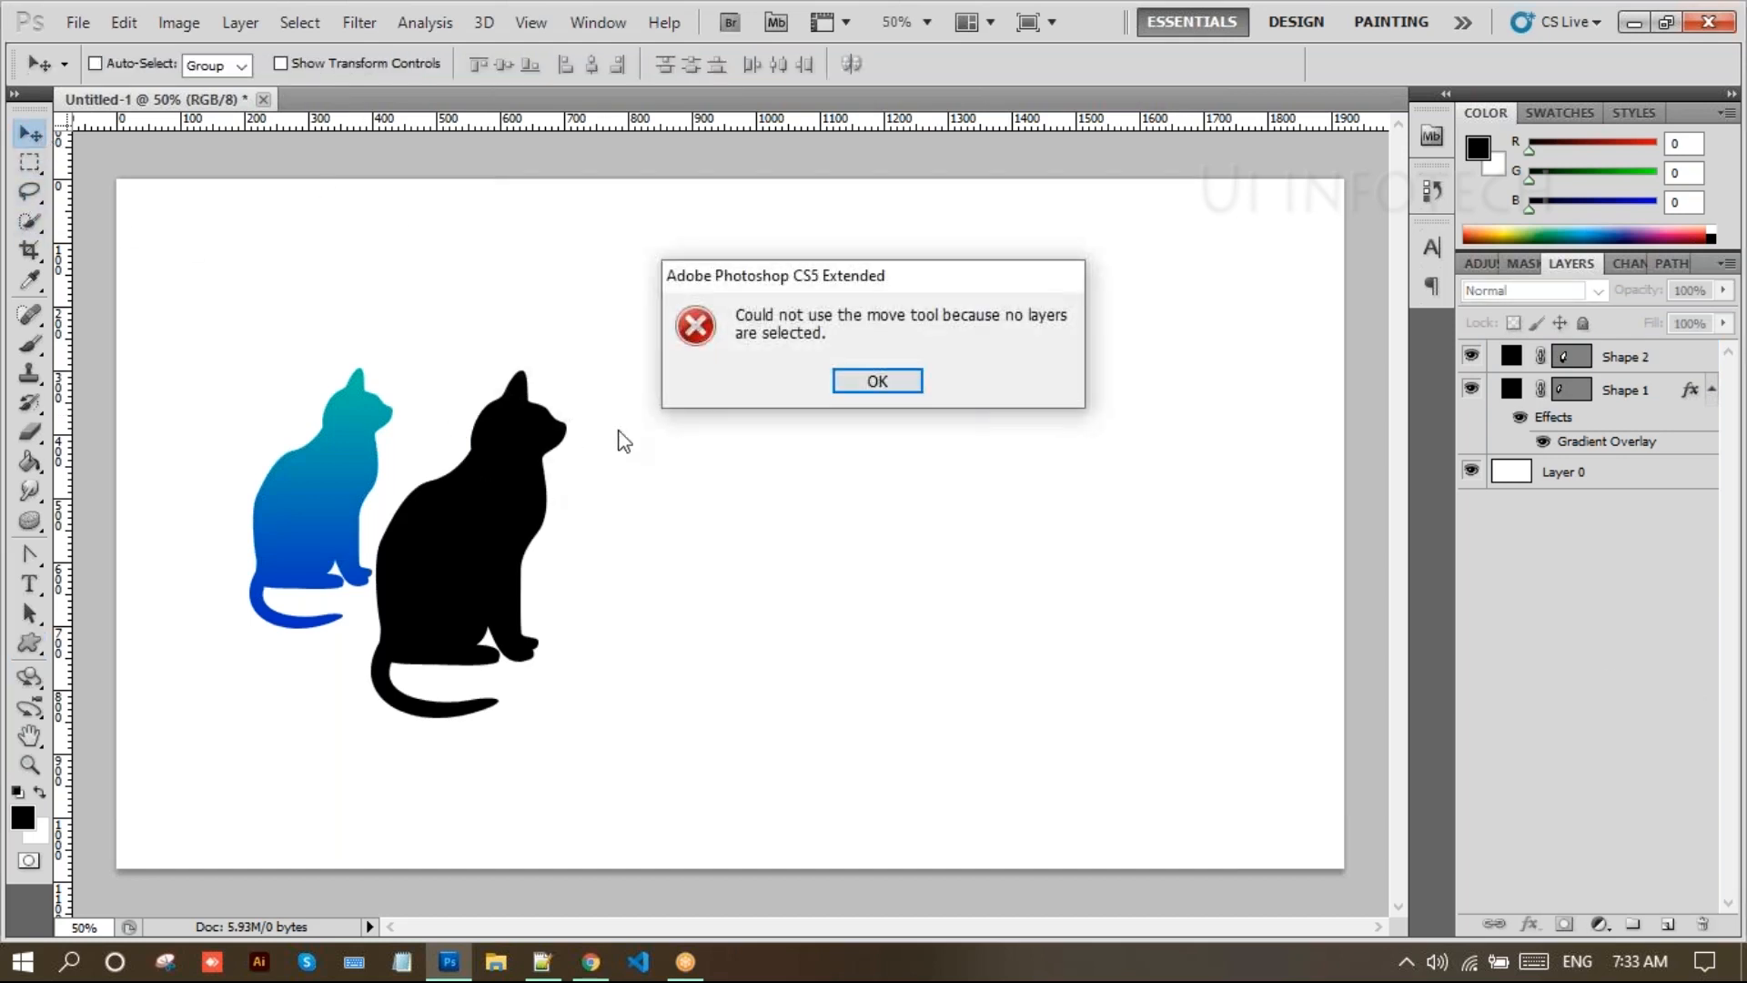
pyautogui.click(917, 381)
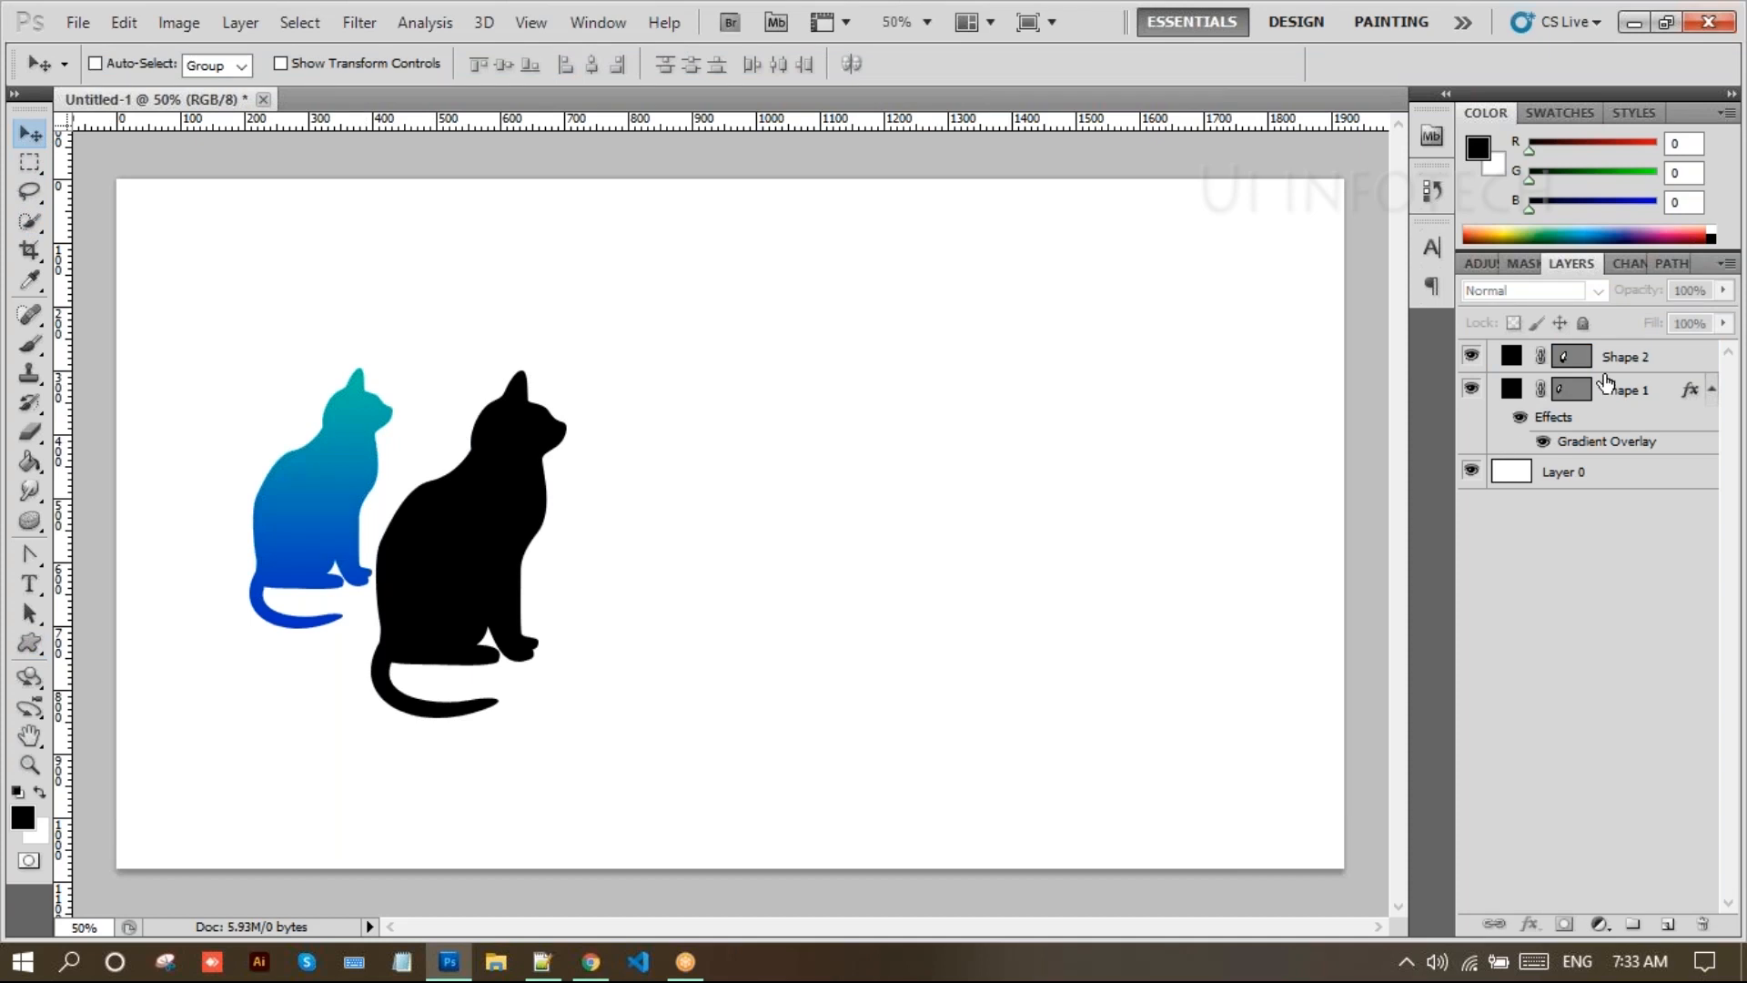
pyautogui.click(1630, 356)
pyautogui.moveTo(466, 489); pyautogui.dragTo(517, 489)
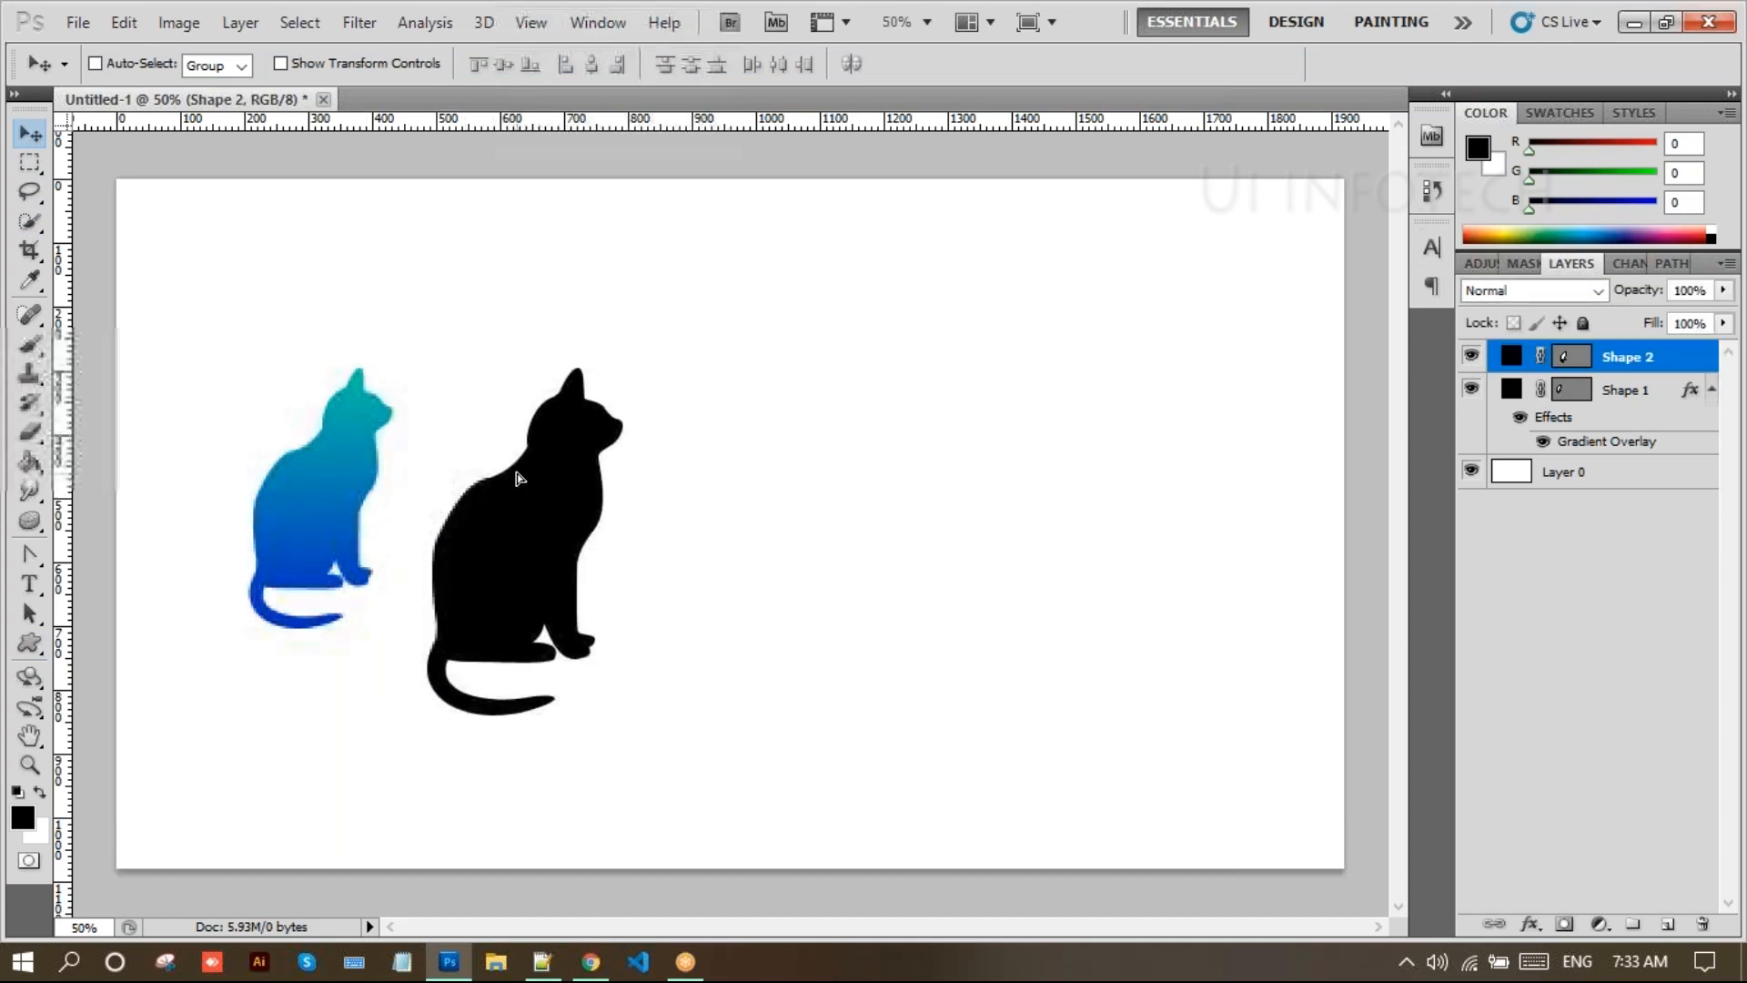
# Recolor the larger cat to solid pink f400b2
pyautogui.doubleClick(1513, 361)
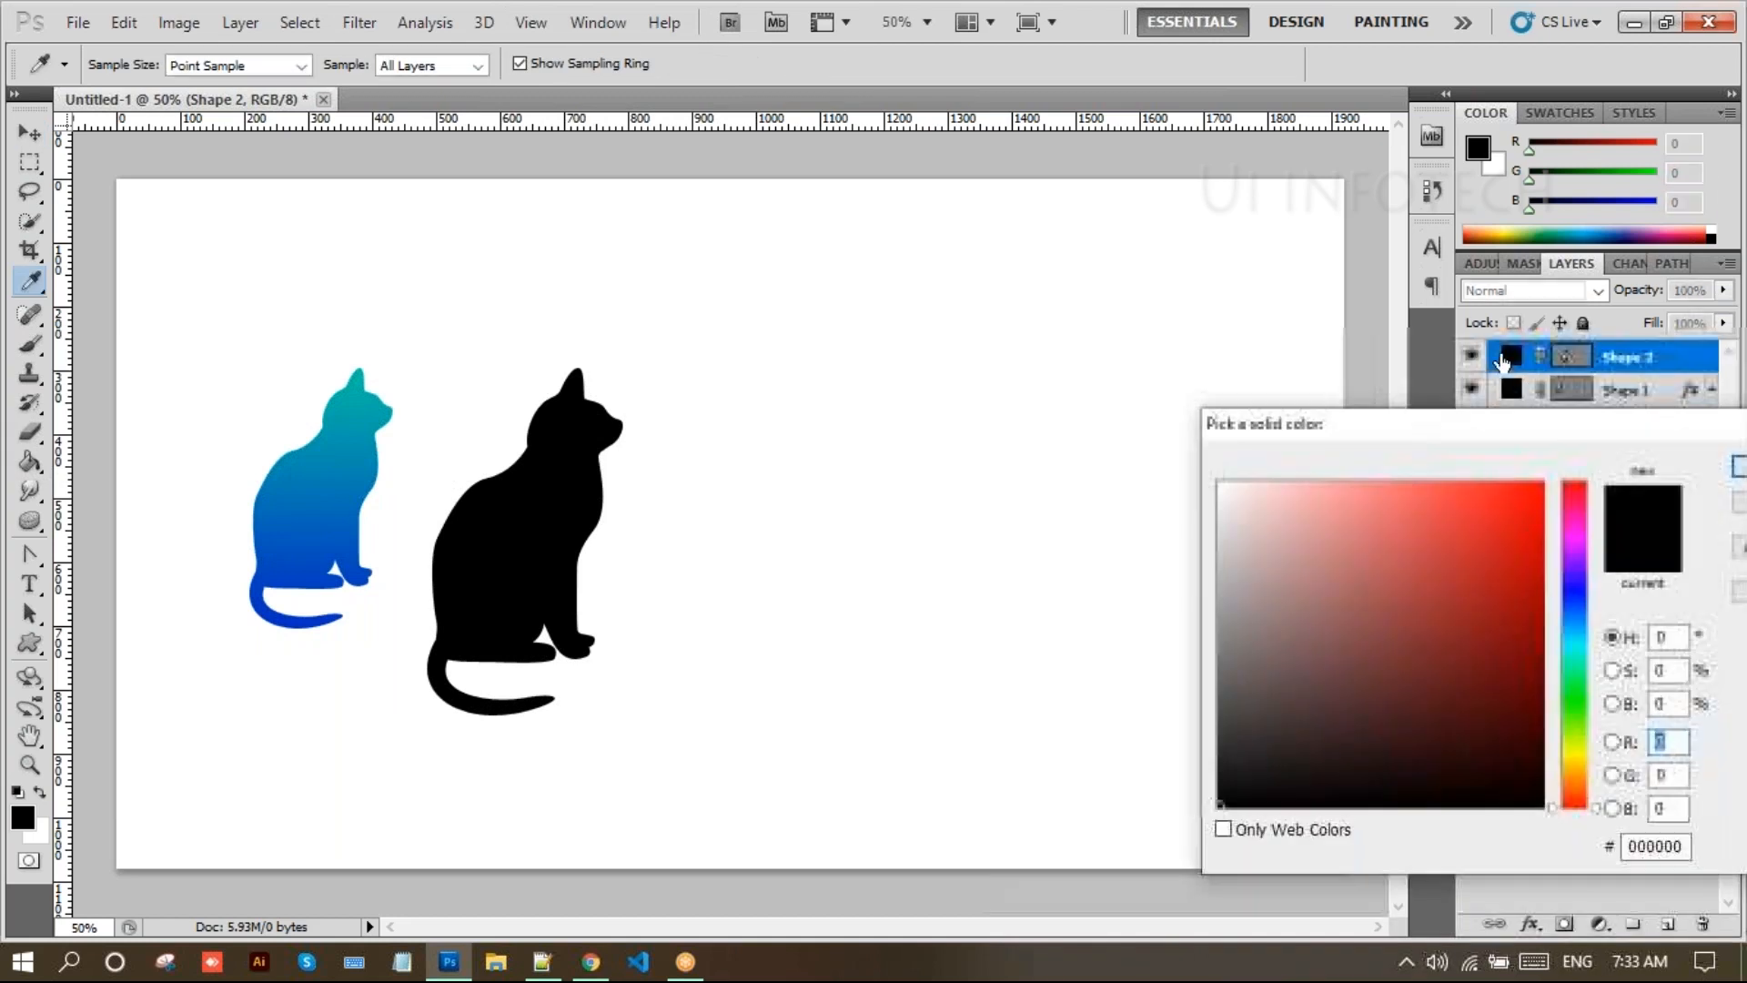
pyautogui.click(1575, 522)
pyautogui.click(1542, 496)
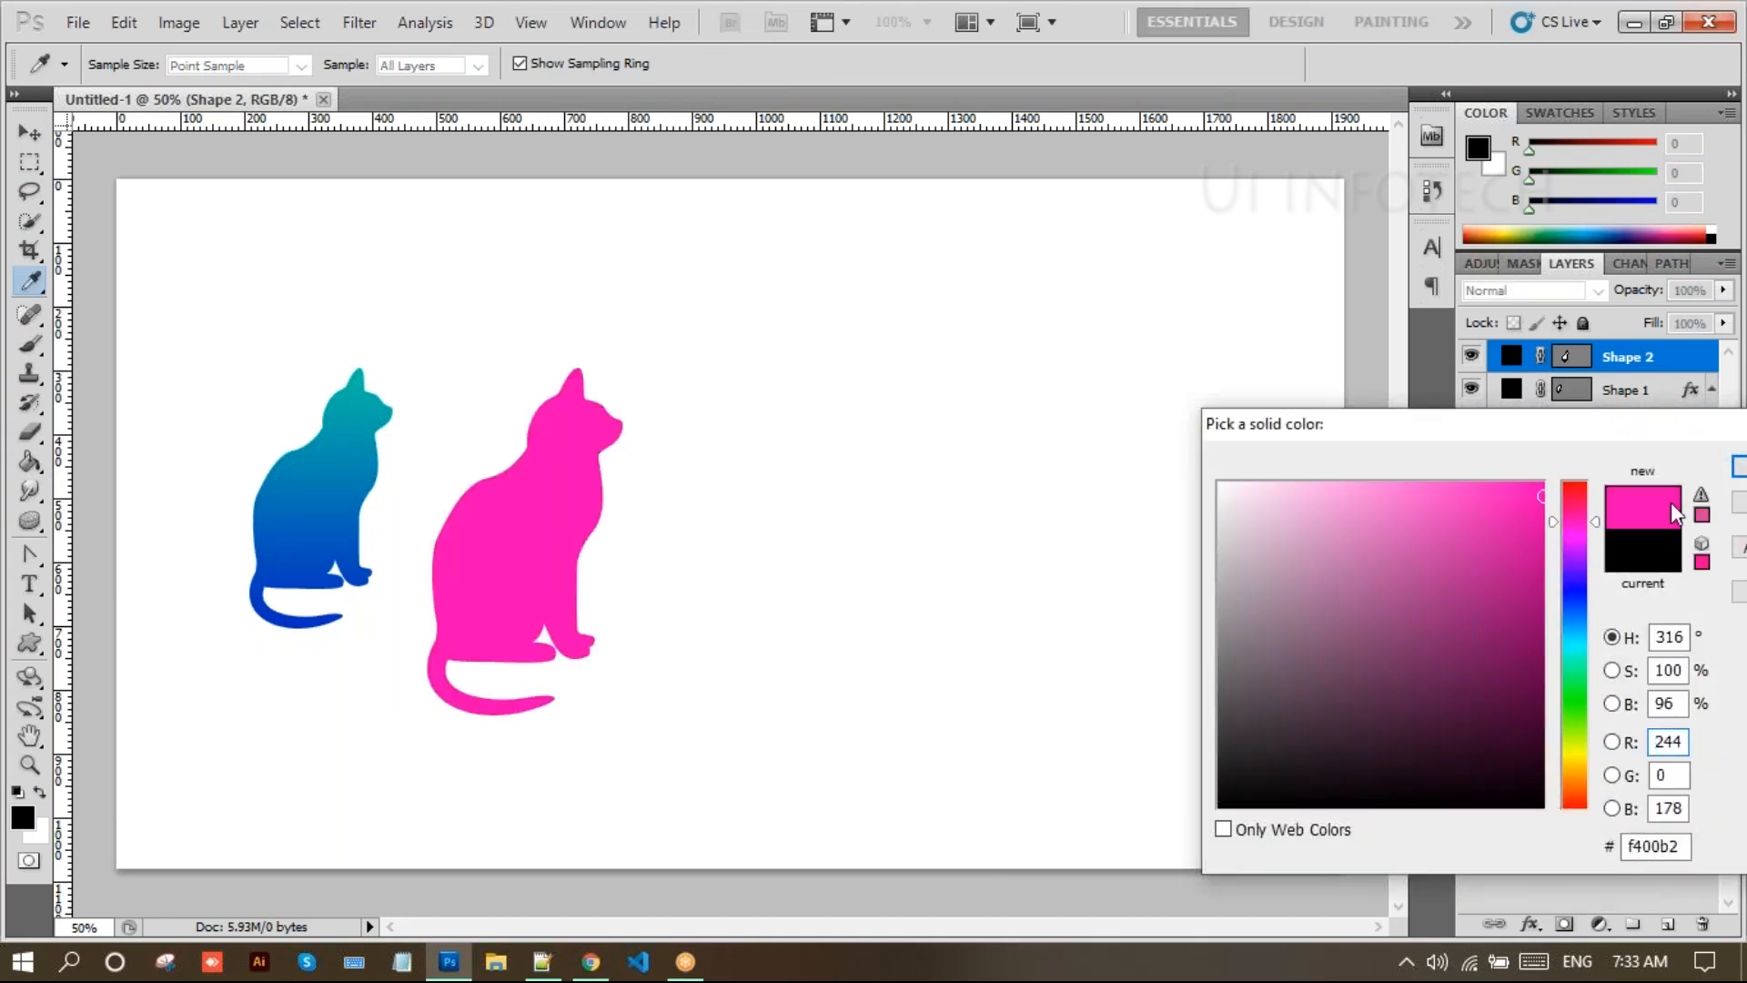
pyautogui.click(1741, 471)
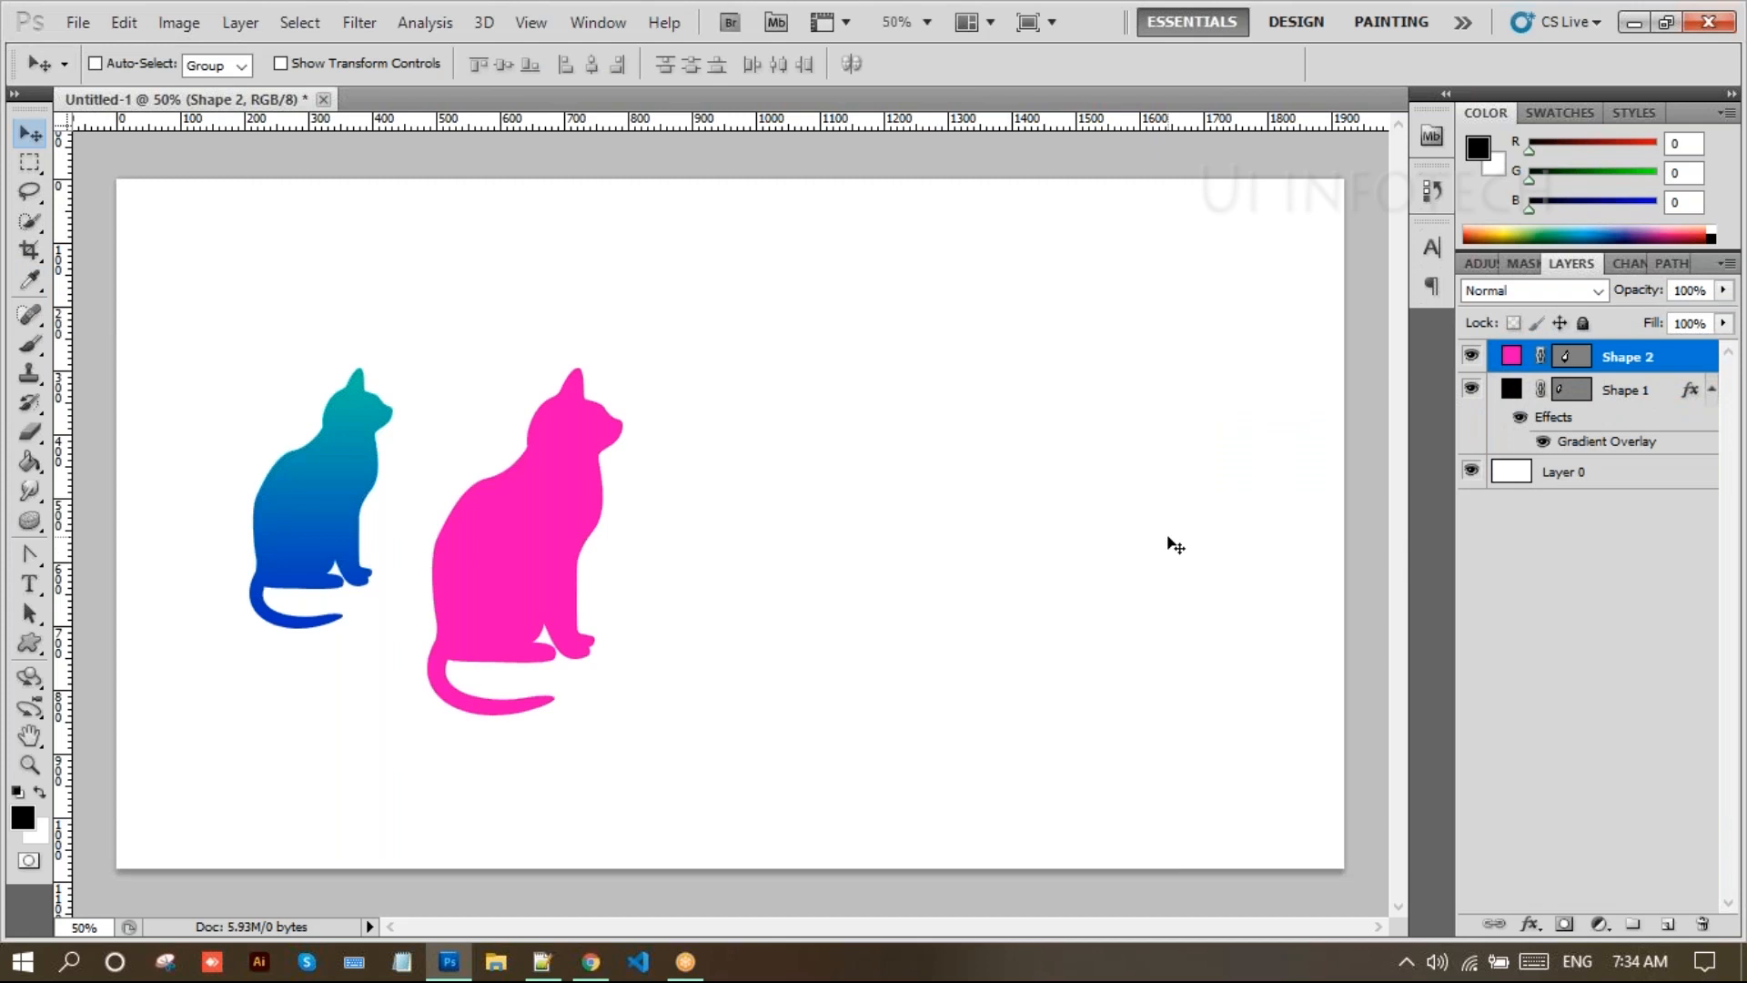
# Deselect the pink cat's layer and draw a small black cat about 160 by 300 px beside it with the Custom Shape tool
pyautogui.click(1616, 653)
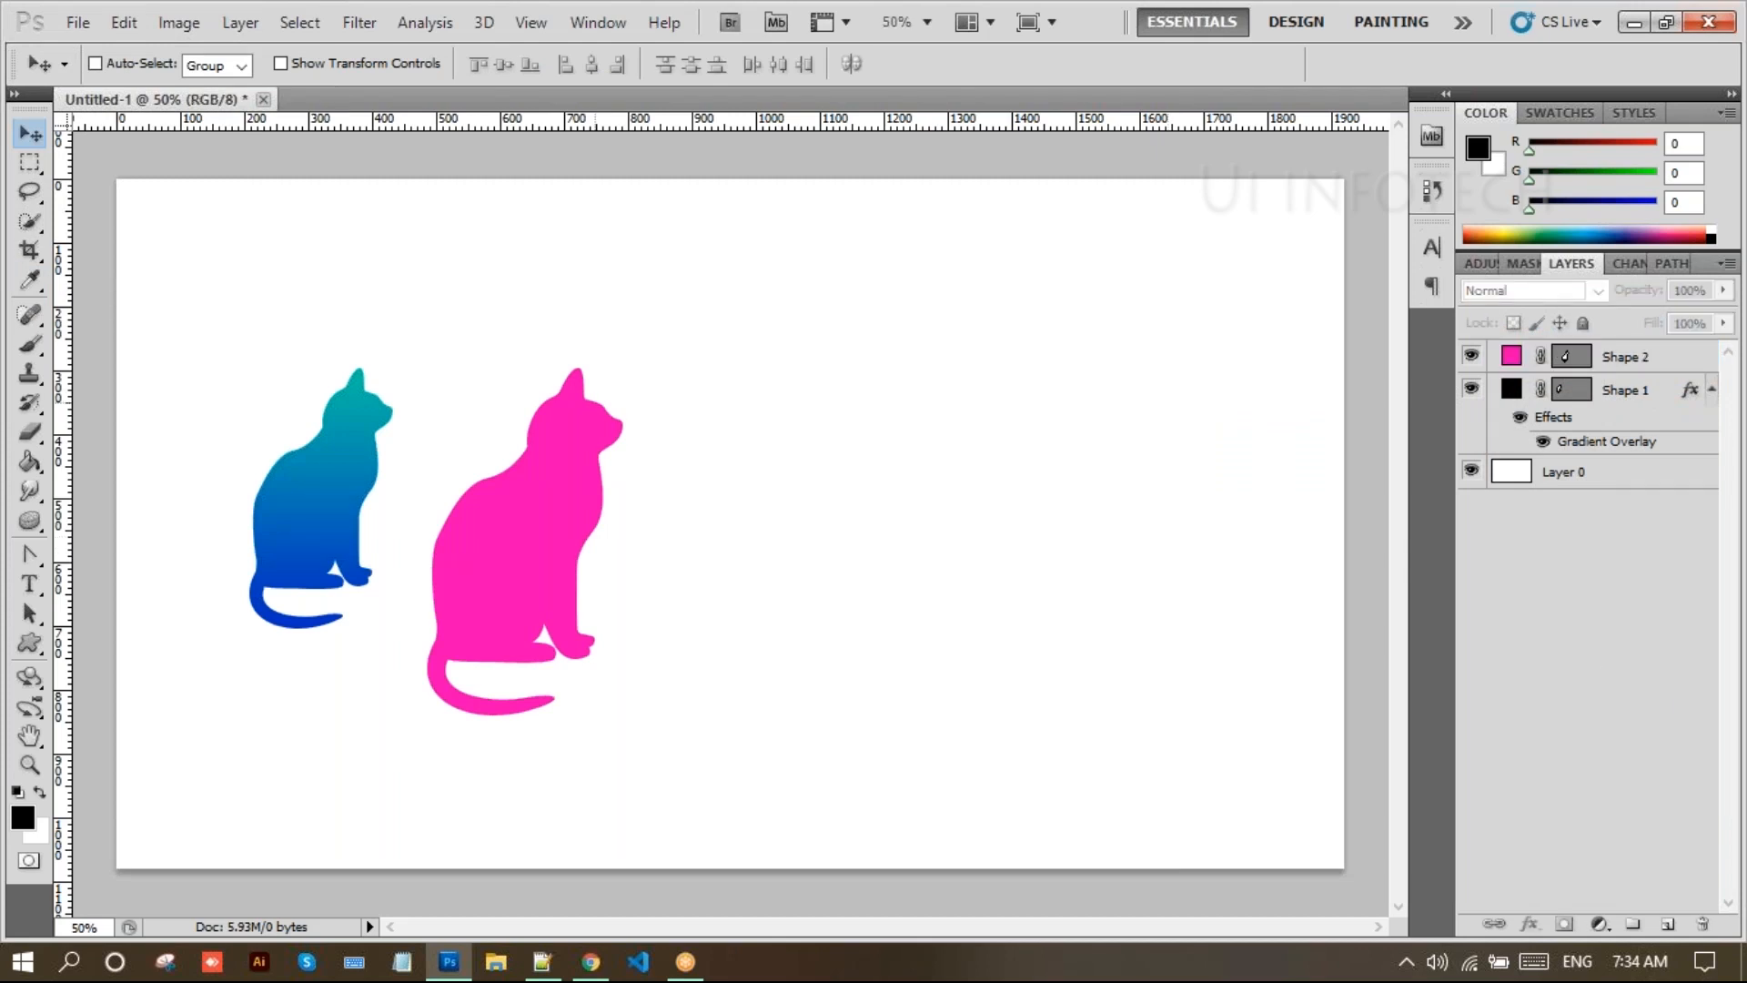
pyautogui.click(30, 643)
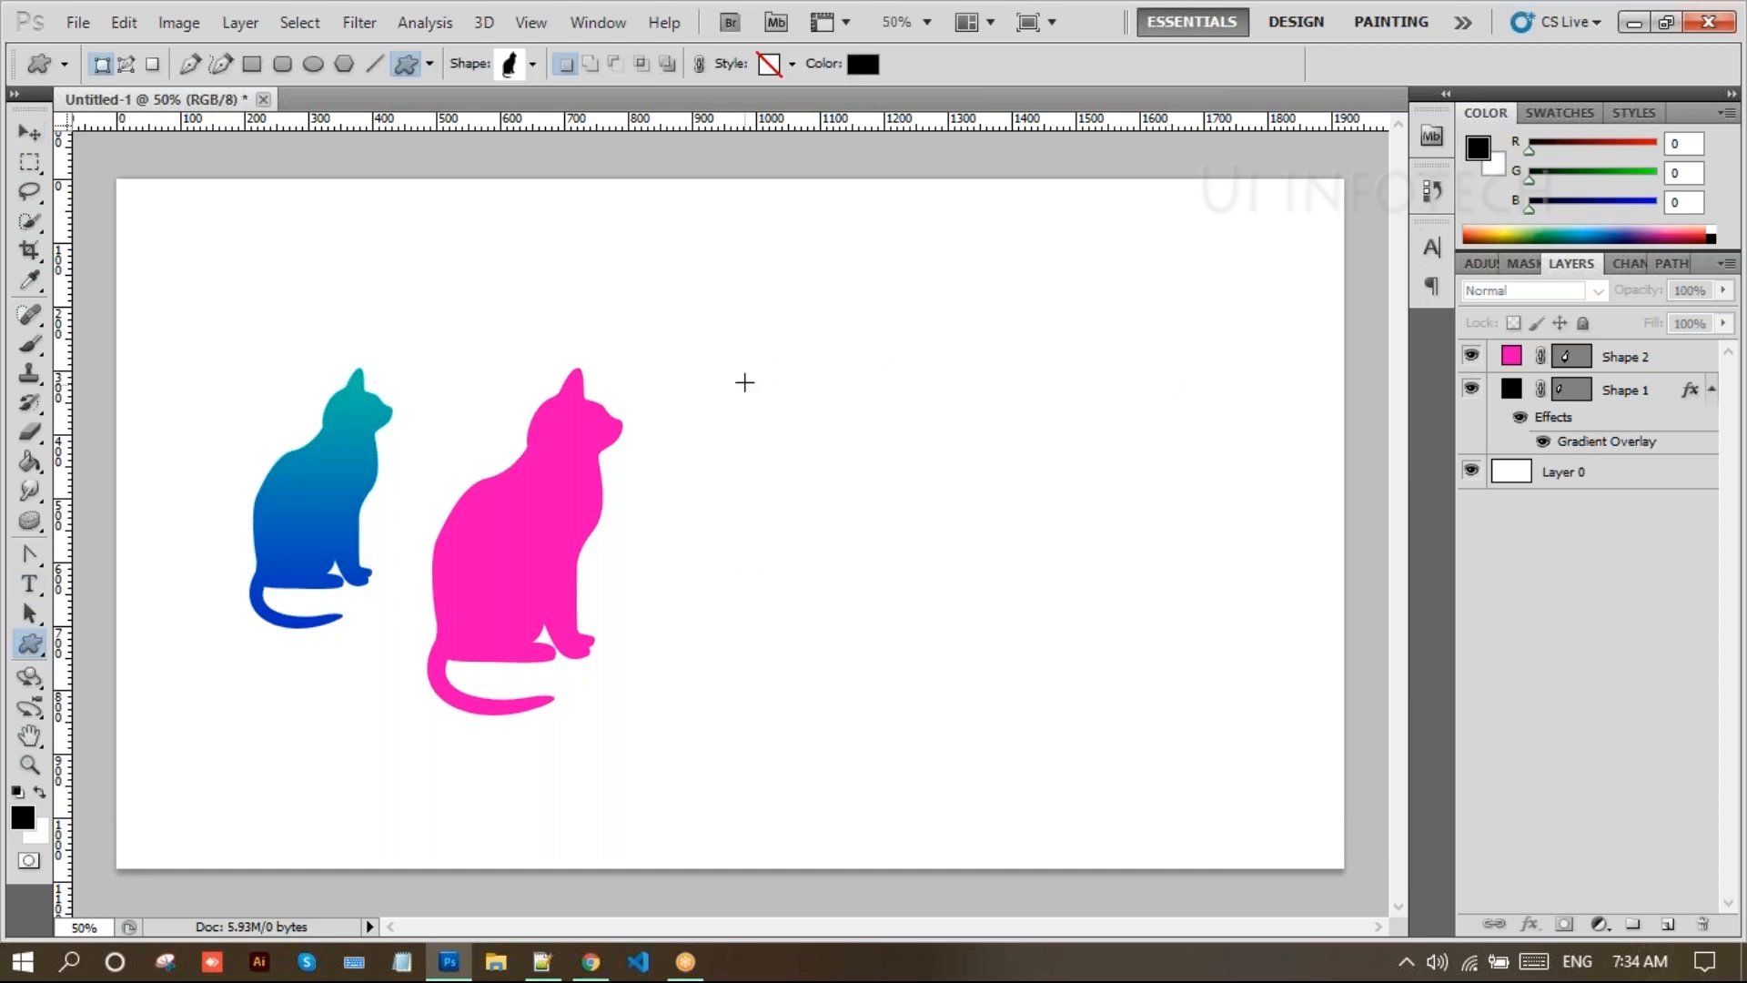
pyautogui.moveTo(754, 415); pyautogui.dragTo(847, 731)
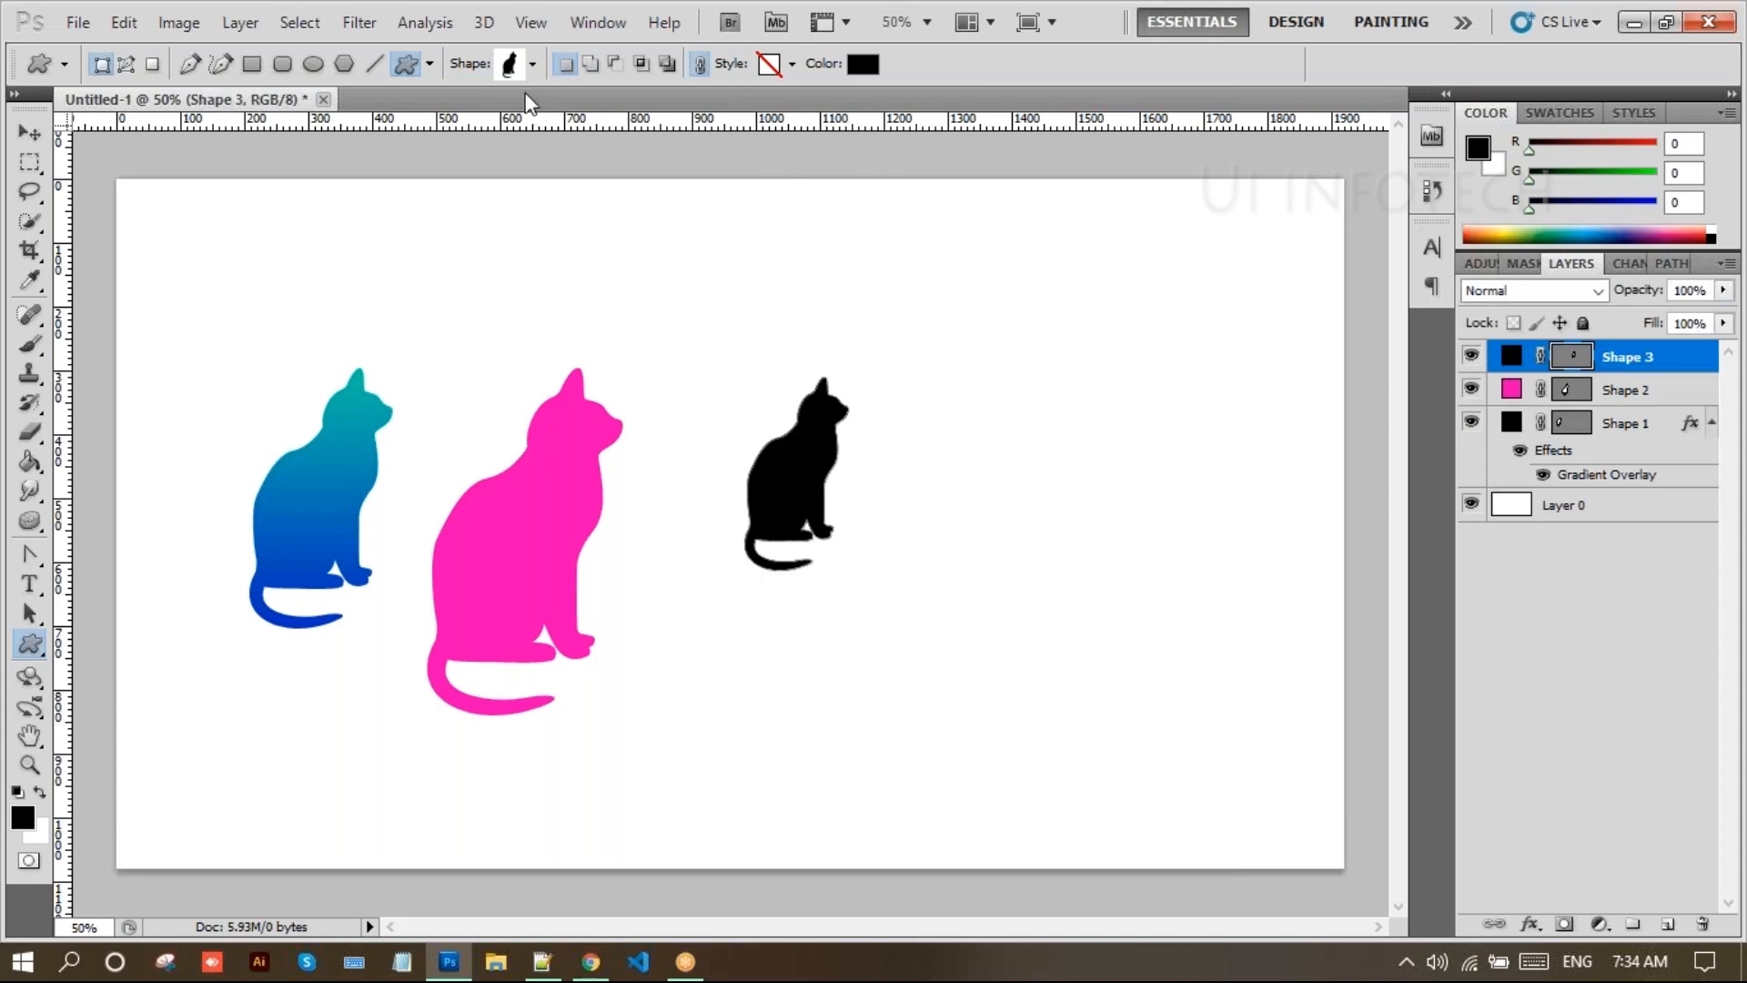
# Choose the snail custom shape, deselect the small cat's layer, and draw a snail about 210 by 140 px in the canvas's upper right
pyautogui.click(533, 64)
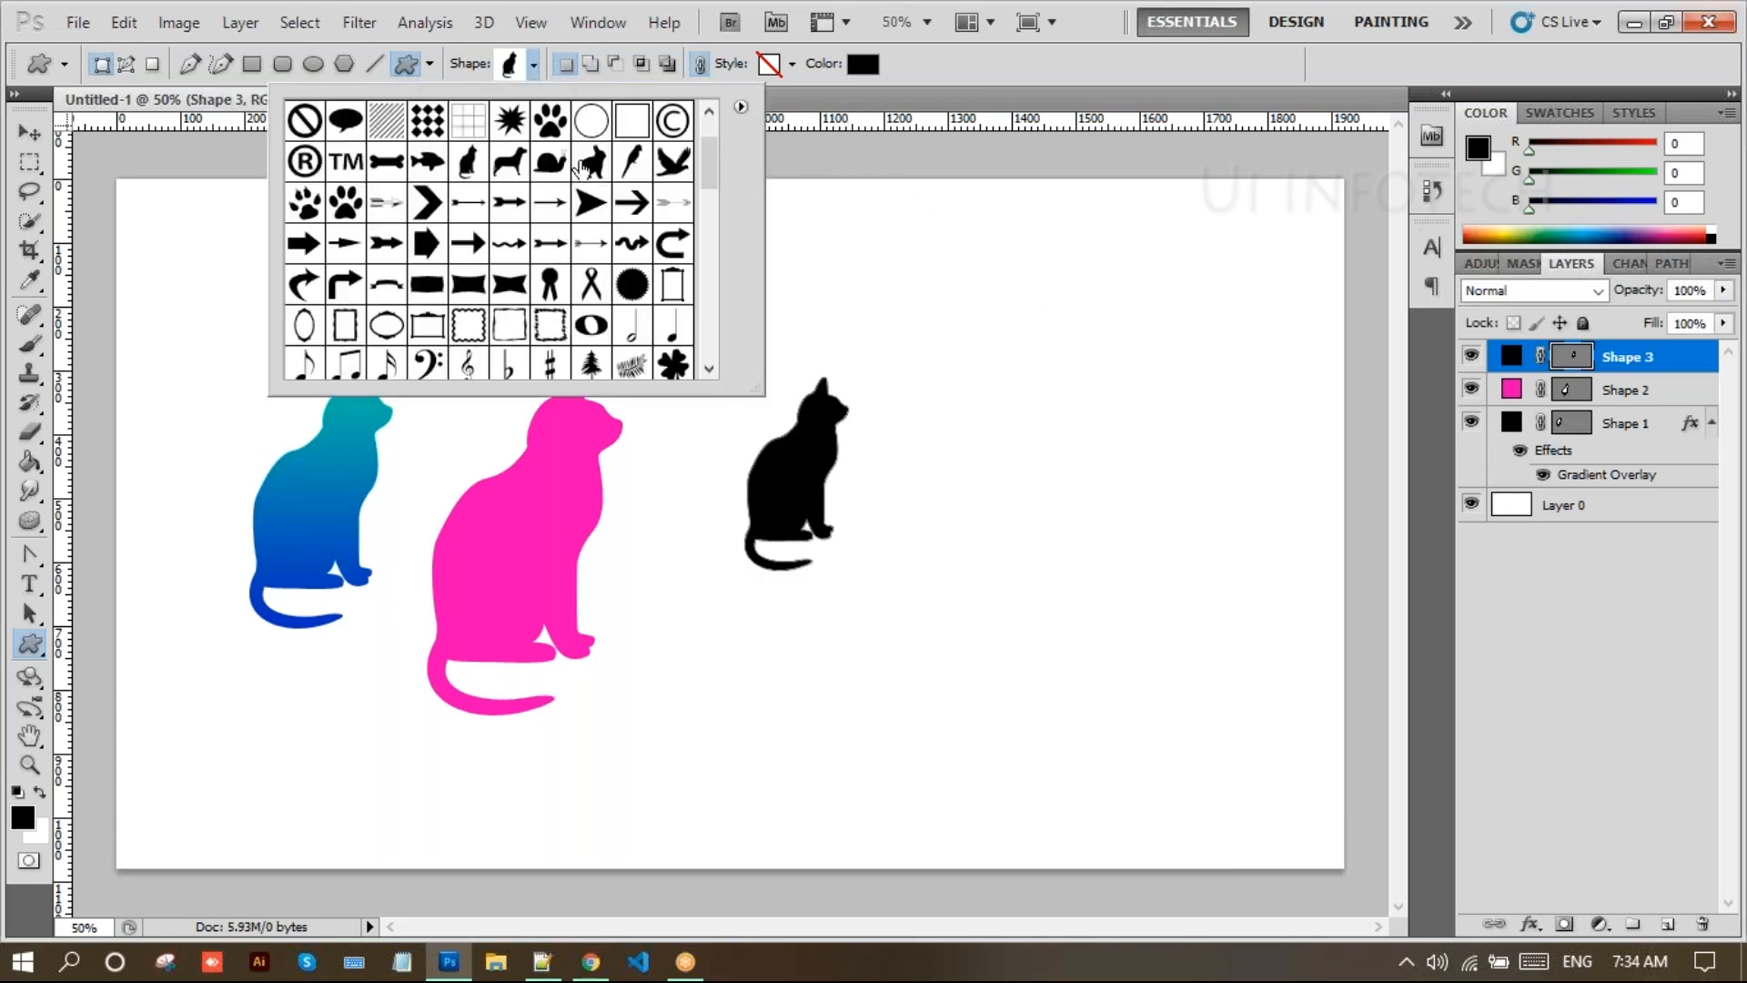
pyautogui.click(551, 165)
pyautogui.click(1006, 268)
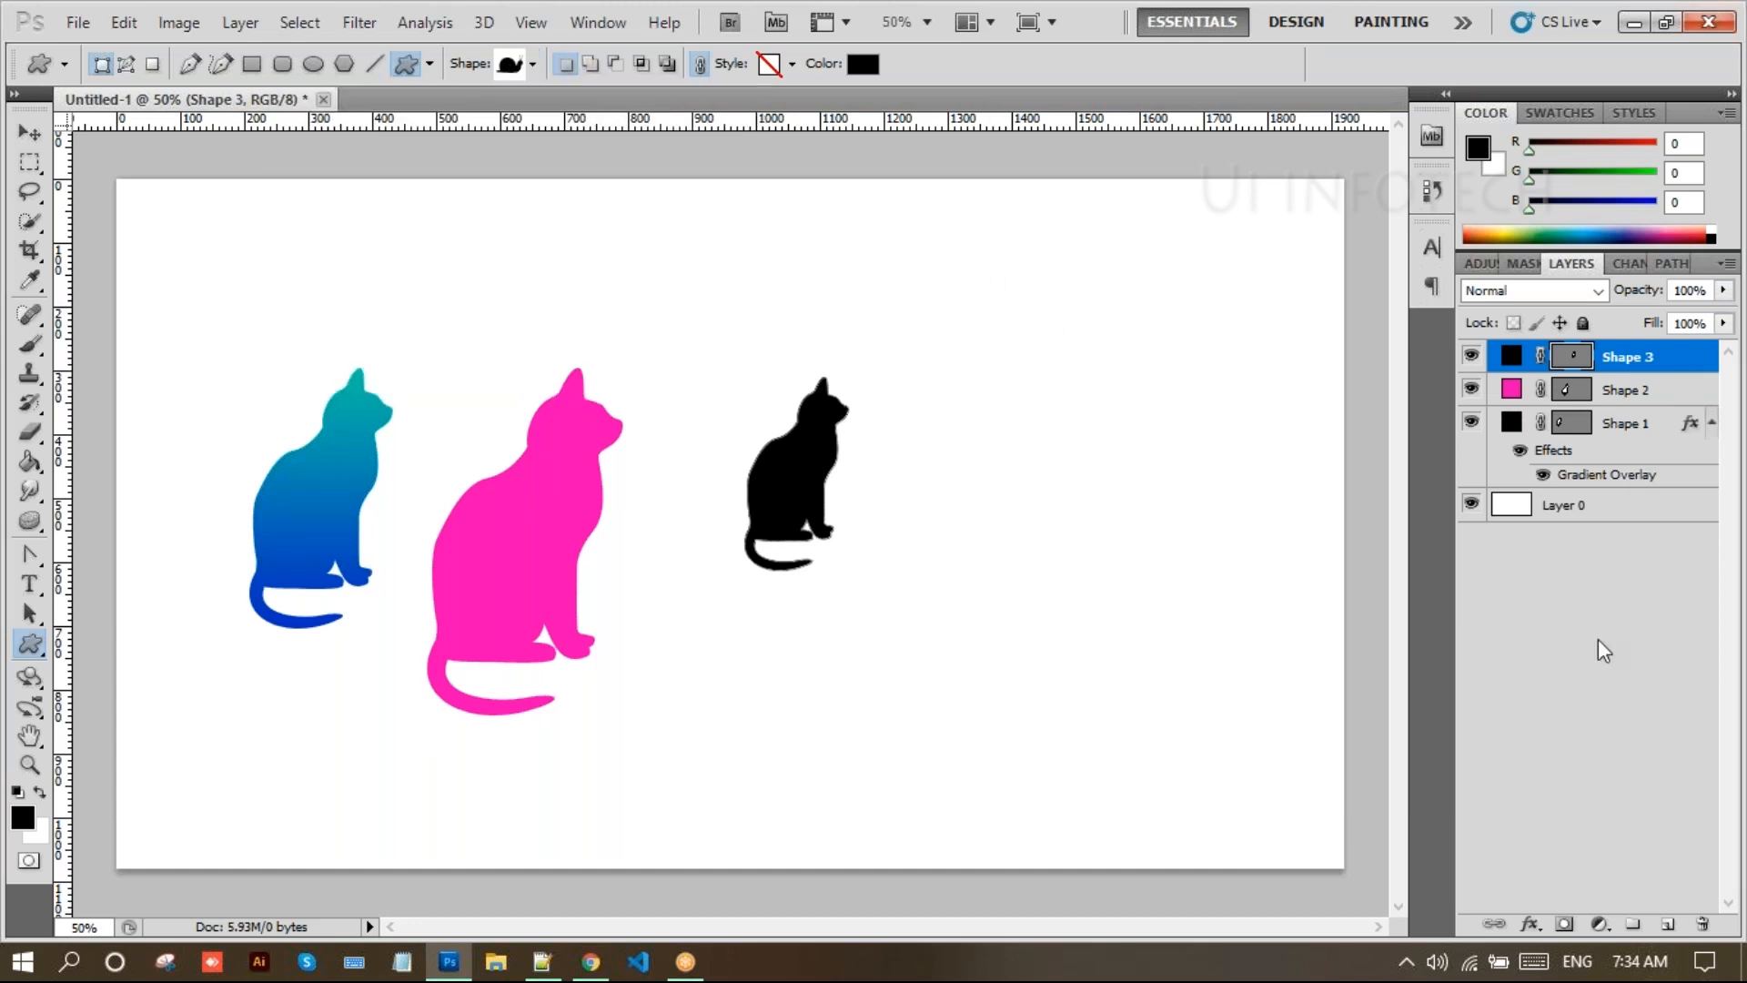
pyautogui.click(1577, 694)
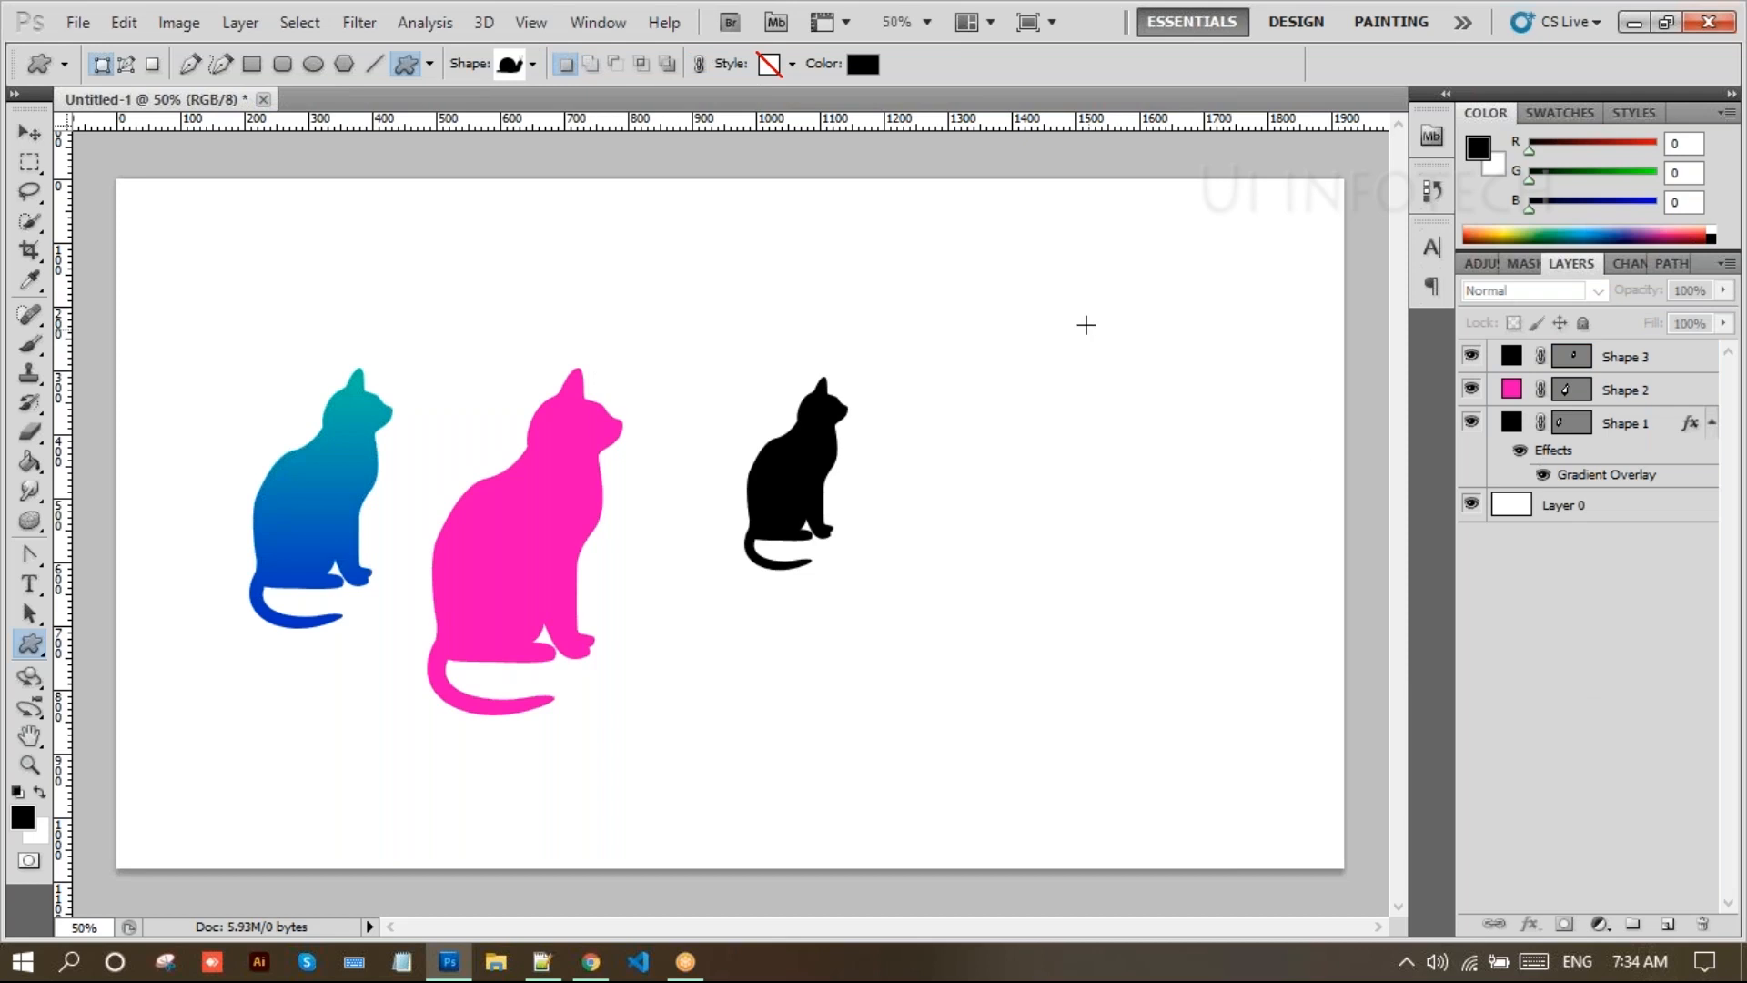
pyautogui.moveTo(1032, 289); pyautogui.dragTo(1162, 437)
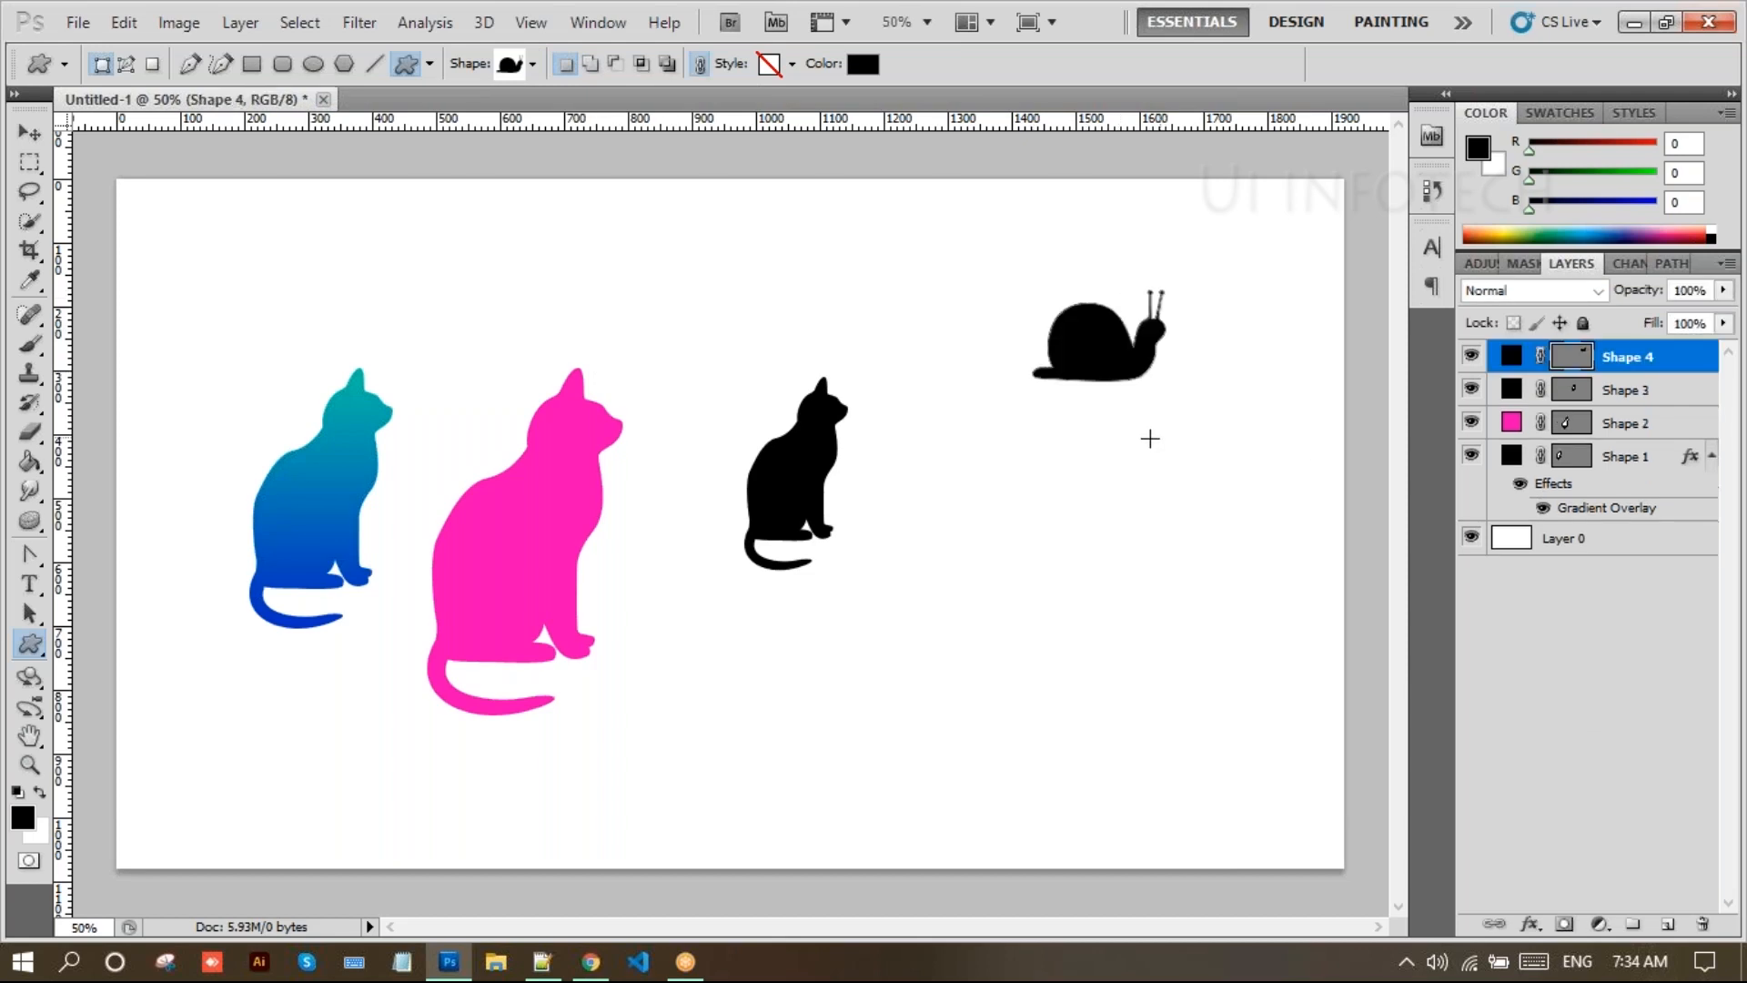
# Recolor the snail to a solid dark green with hue 113
pyautogui.doubleClick(1511, 357)
pyautogui.moveTo(1588, 701); pyautogui.dragTo(1584, 705)
pyautogui.click(1532, 610)
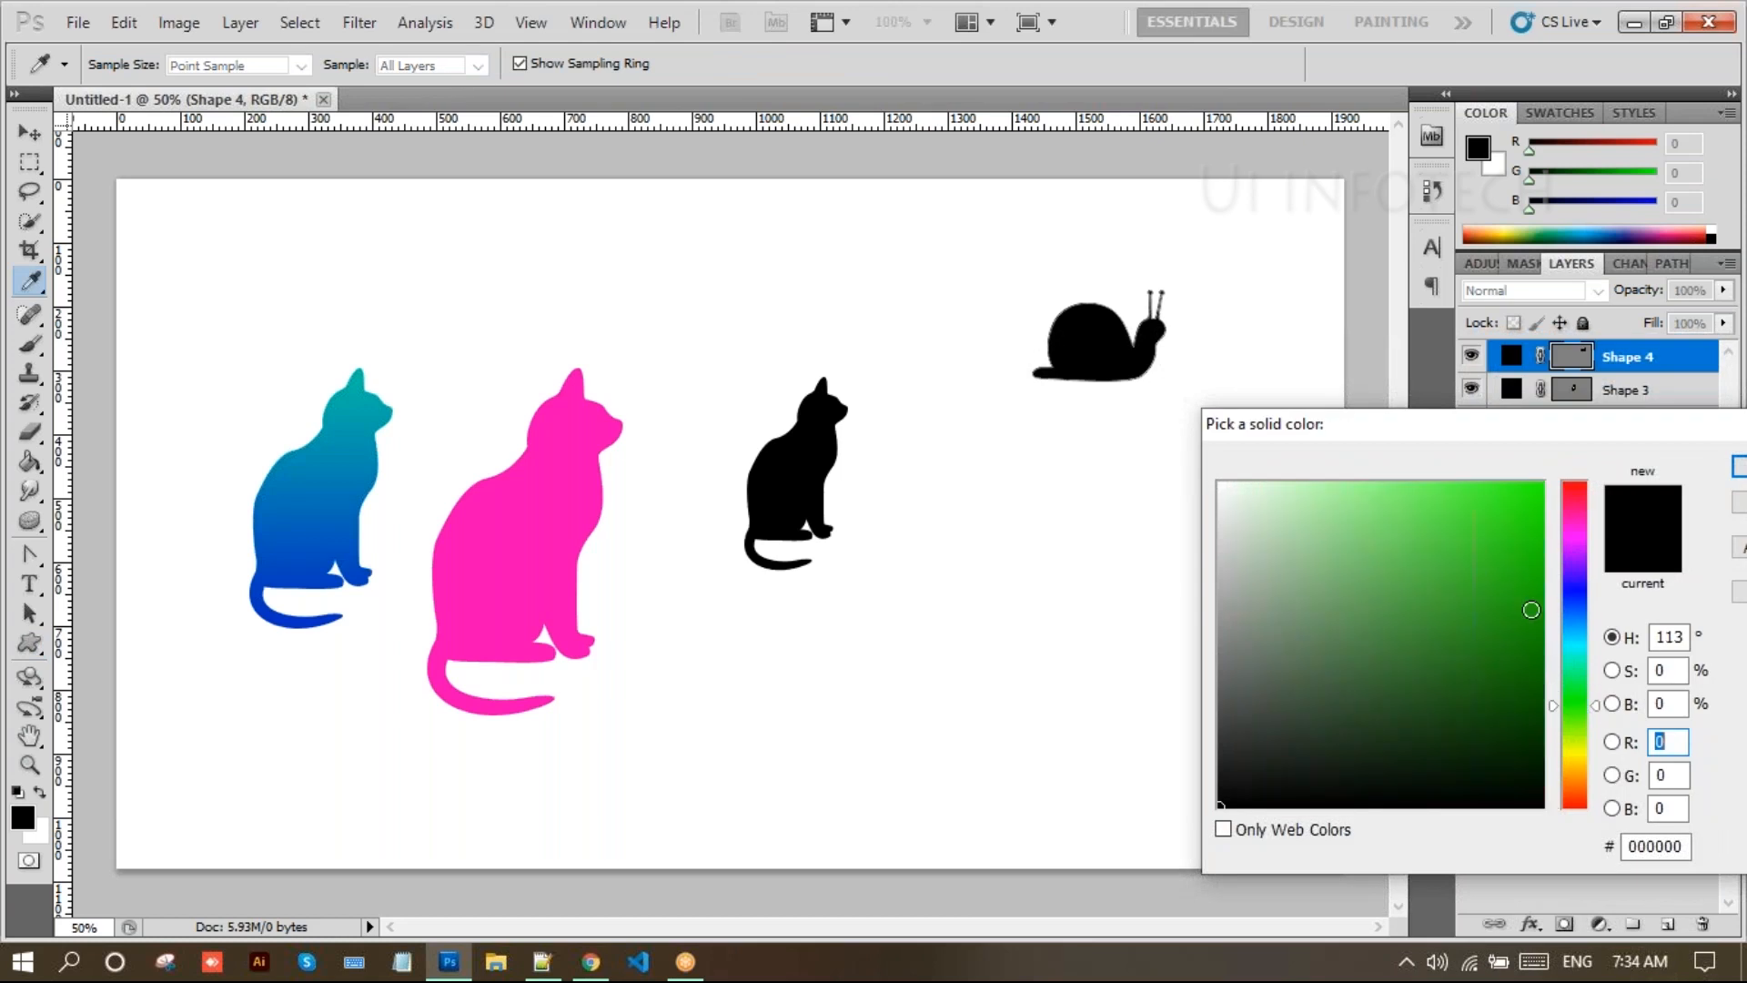
pyautogui.click(1739, 471)
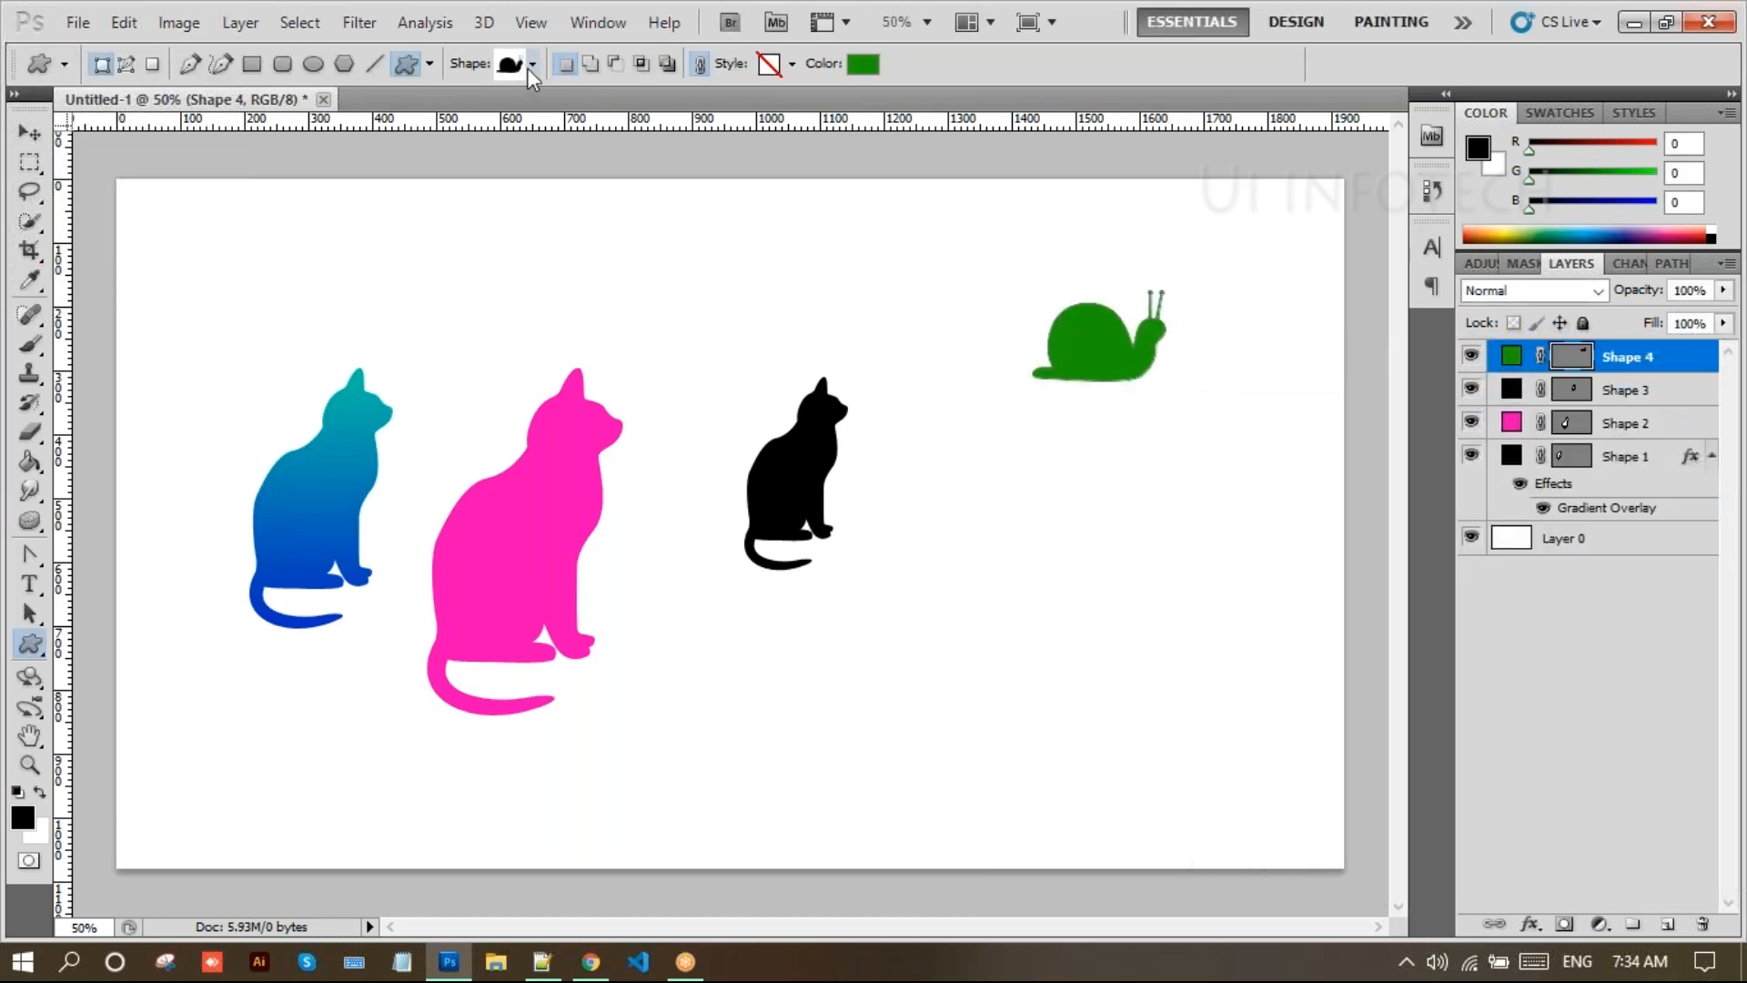
# Choose the paw print custom shape, deselect the snail's layer, and draw a paw about 245 px wide and tall below the snail
pyautogui.click(532, 65)
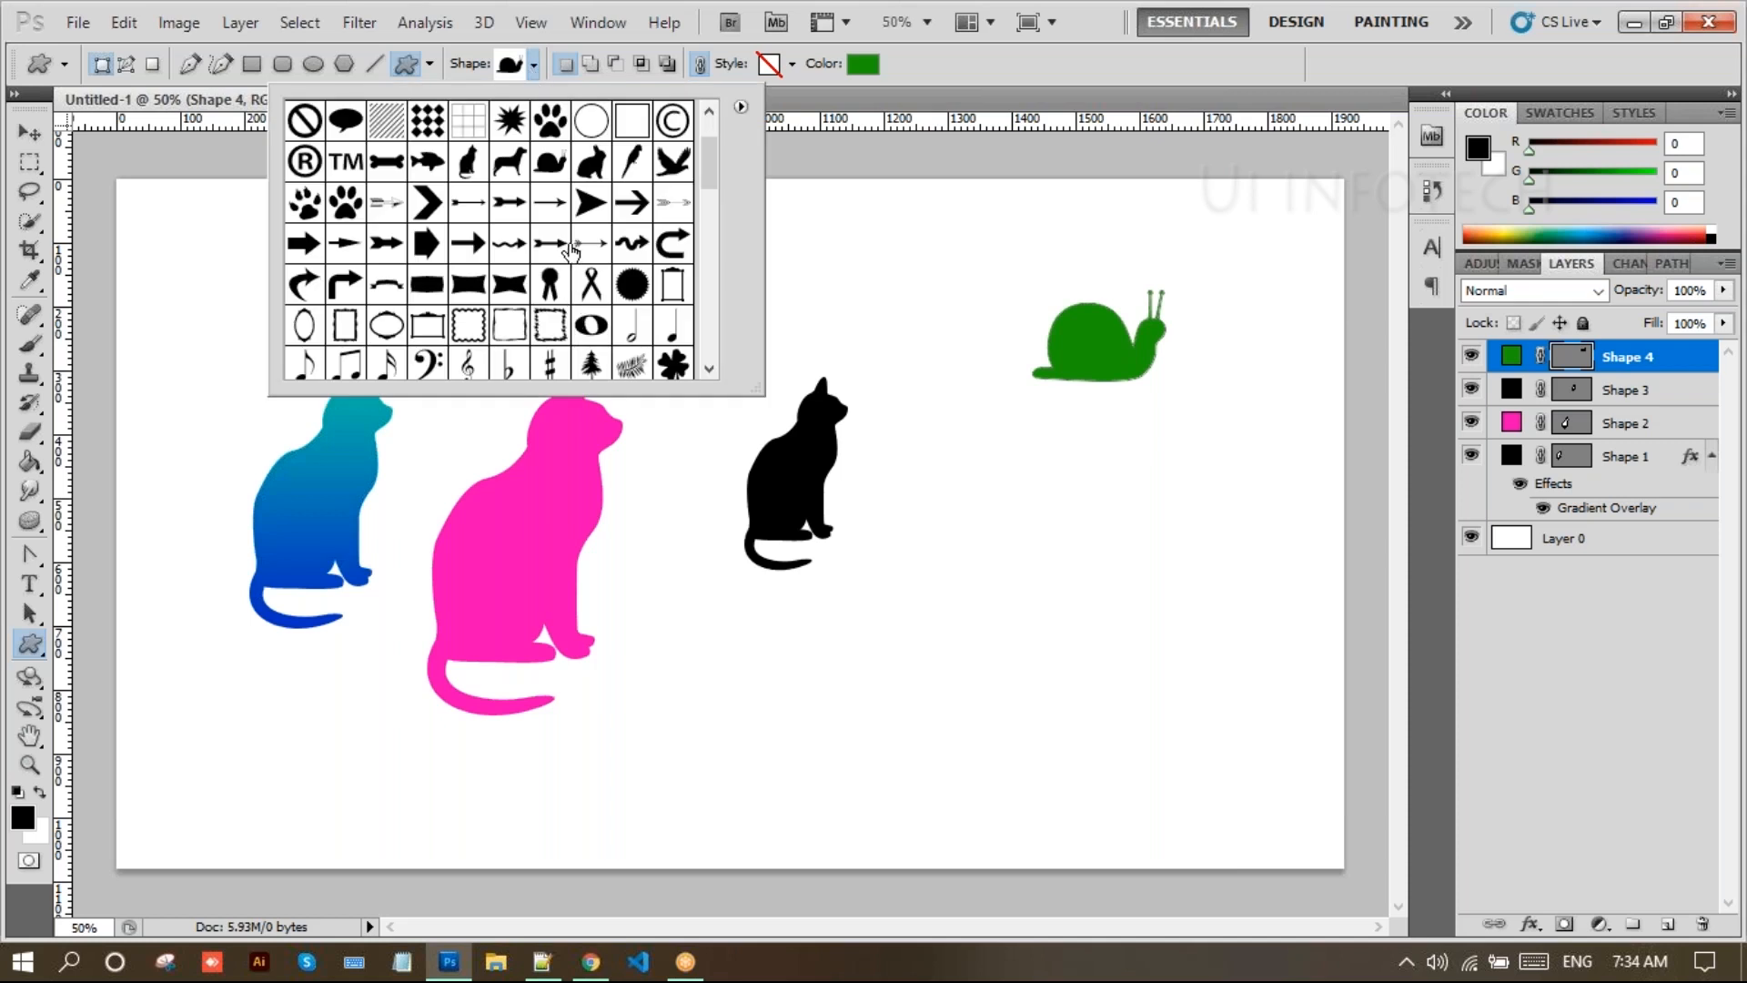
pyautogui.scroll(2, 572, 251)
pyautogui.click(551, 202)
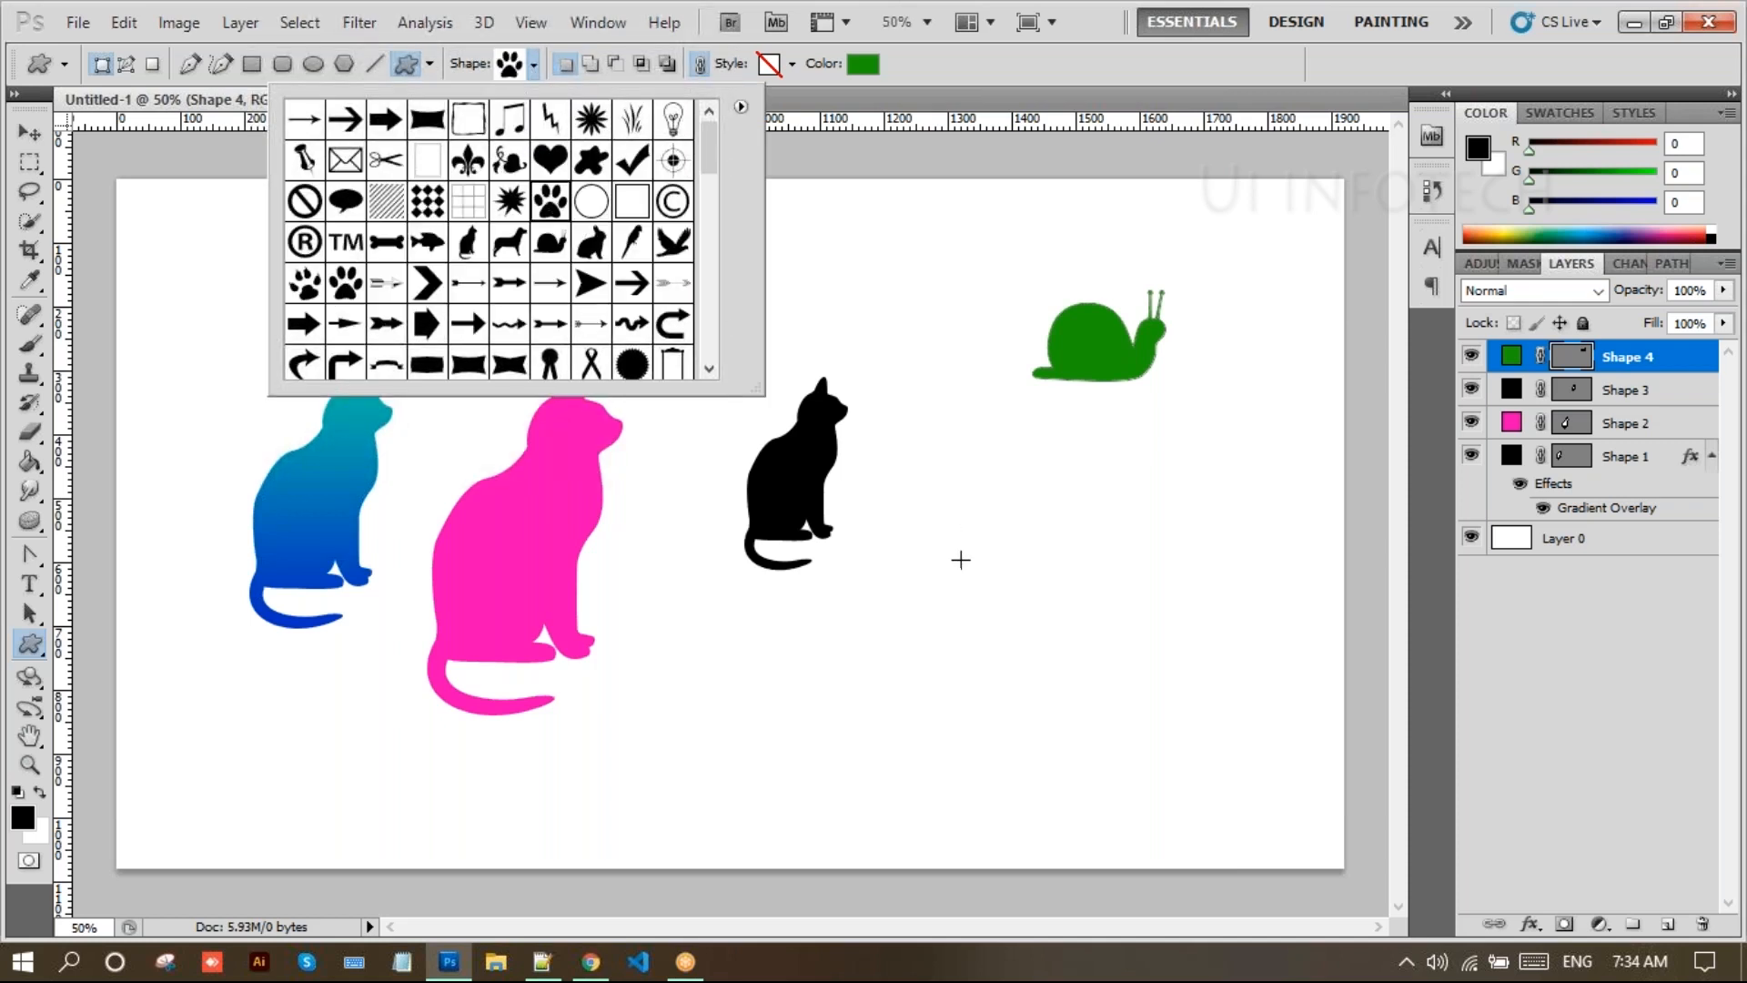
pyautogui.click(874, 759)
pyautogui.click(1595, 682)
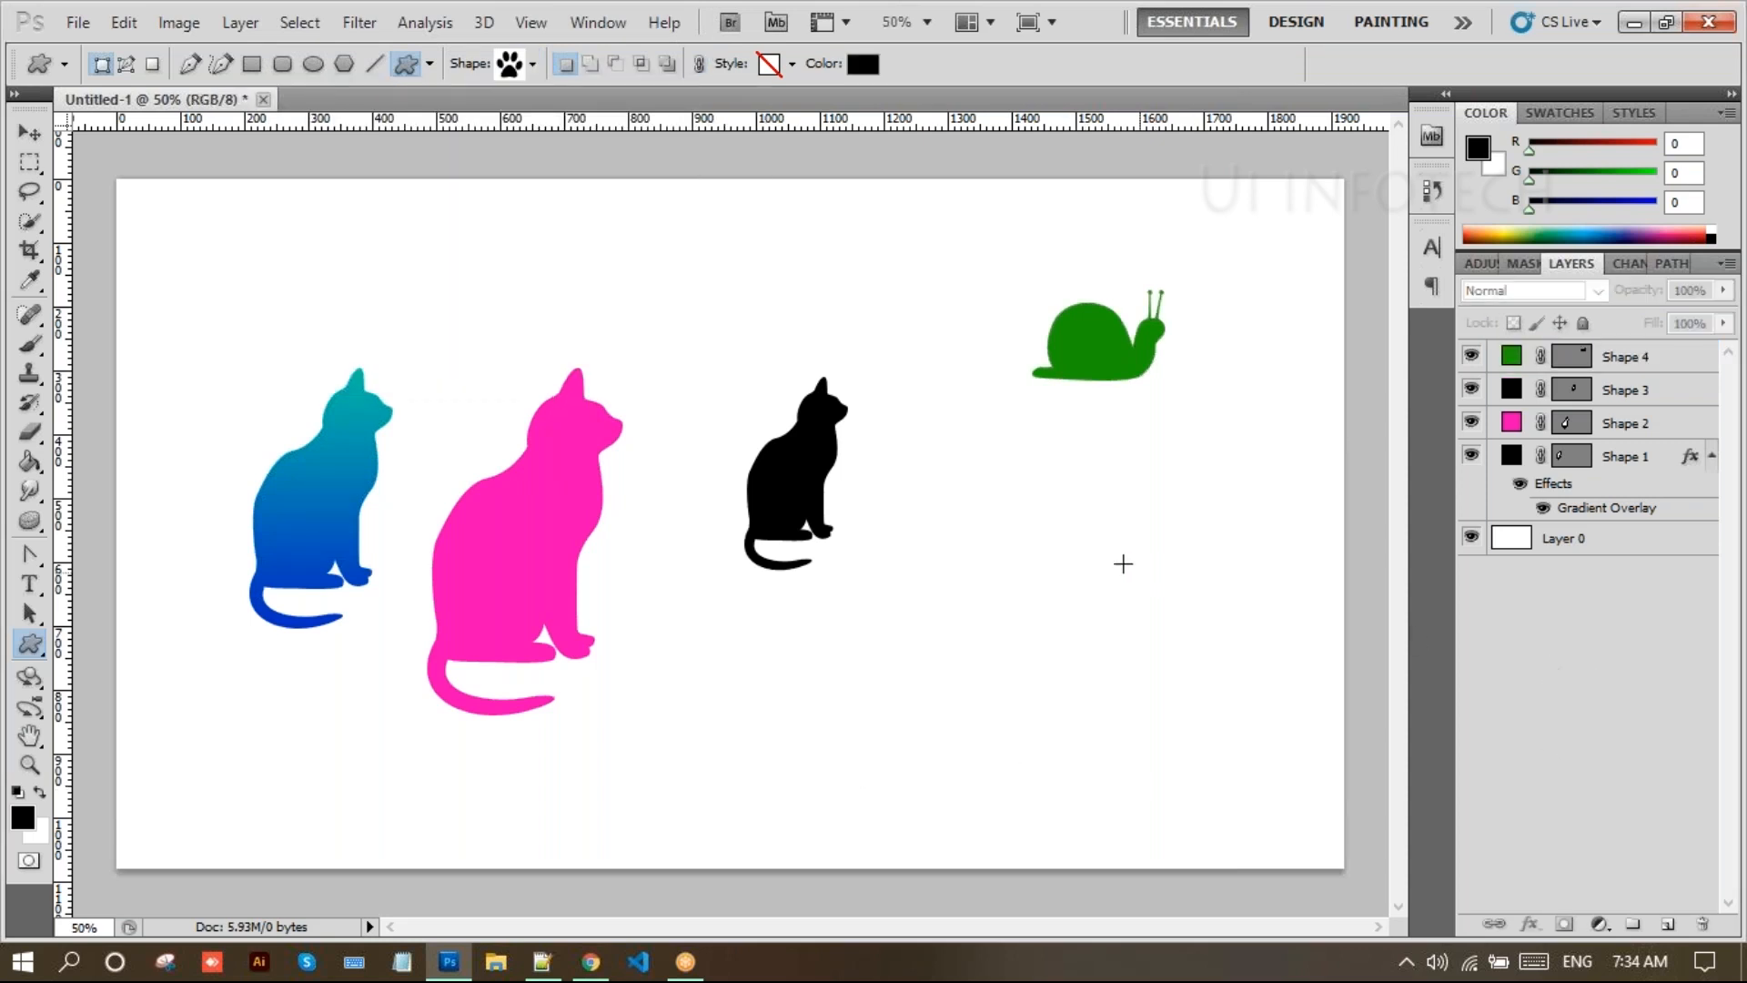
pyautogui.moveTo(975, 575); pyautogui.dragTo(1119, 826)
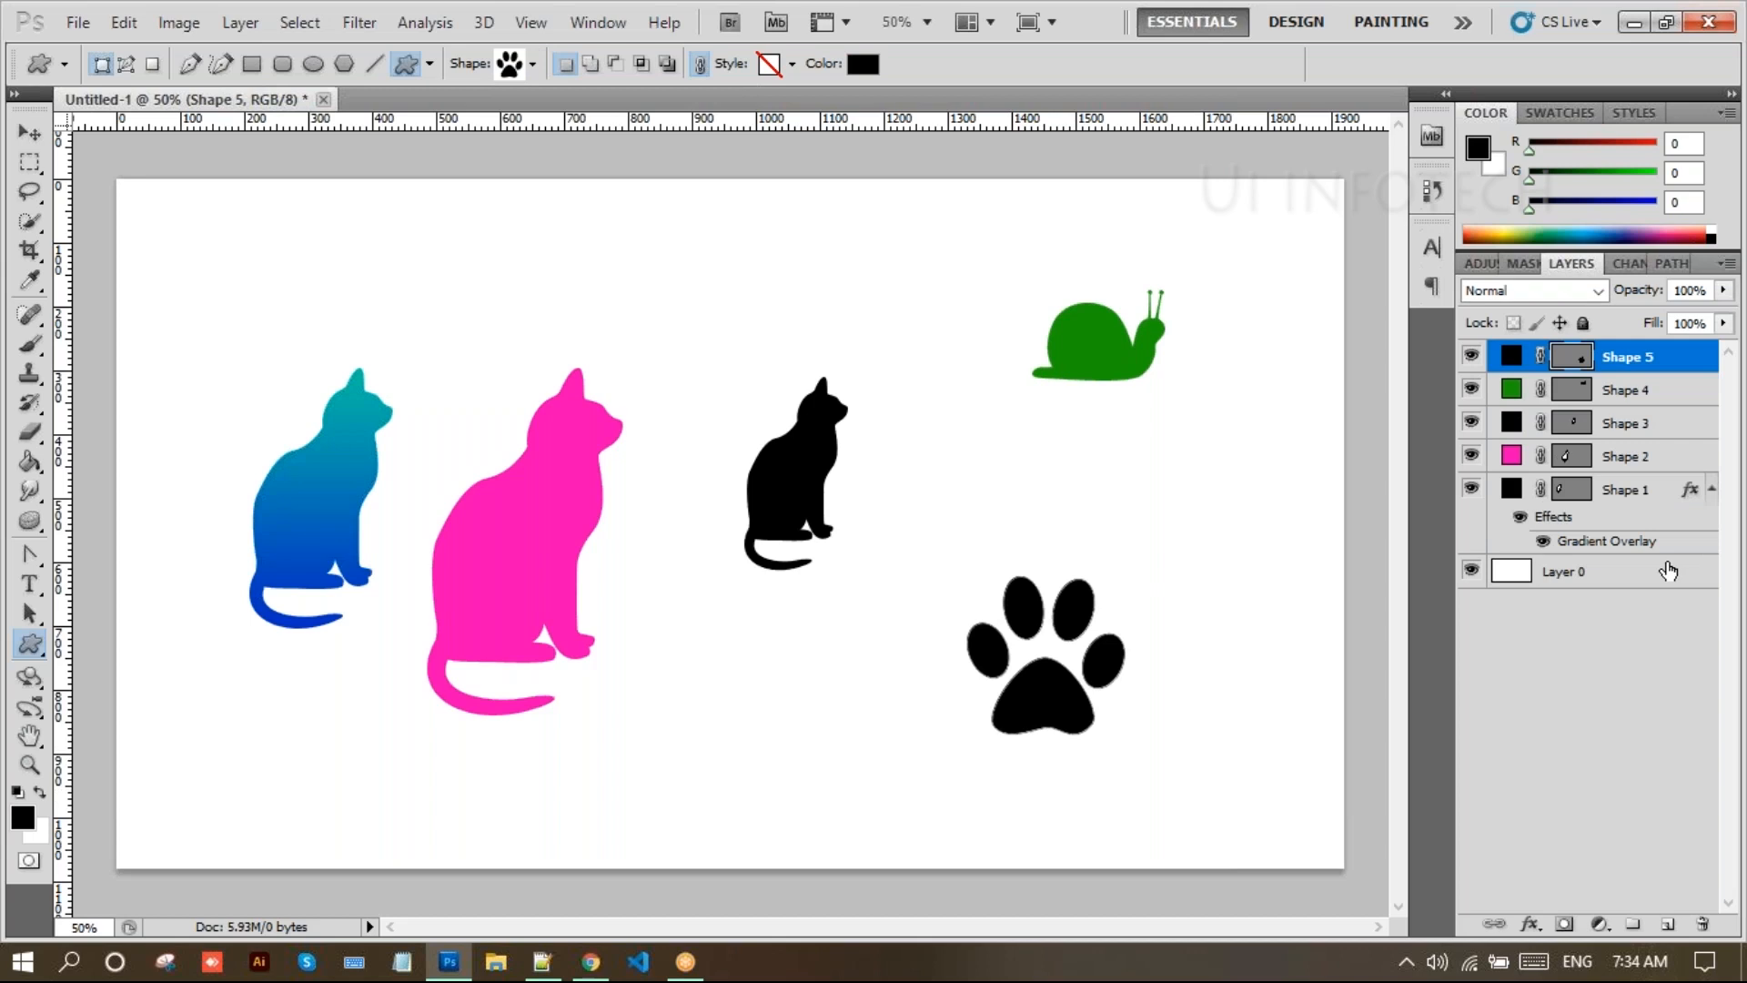
# Recolor the paw print to solid orange ff6000
pyautogui.doubleClick(1514, 358)
pyautogui.moveTo(1570, 809)
pyautogui.mouseDown()
pyautogui.moveTo(1574, 767)
pyautogui.moveTo(1578, 789)
pyautogui.mouseUp()
pyautogui.moveTo(1513, 558); pyautogui.dragTo(1582, 468)
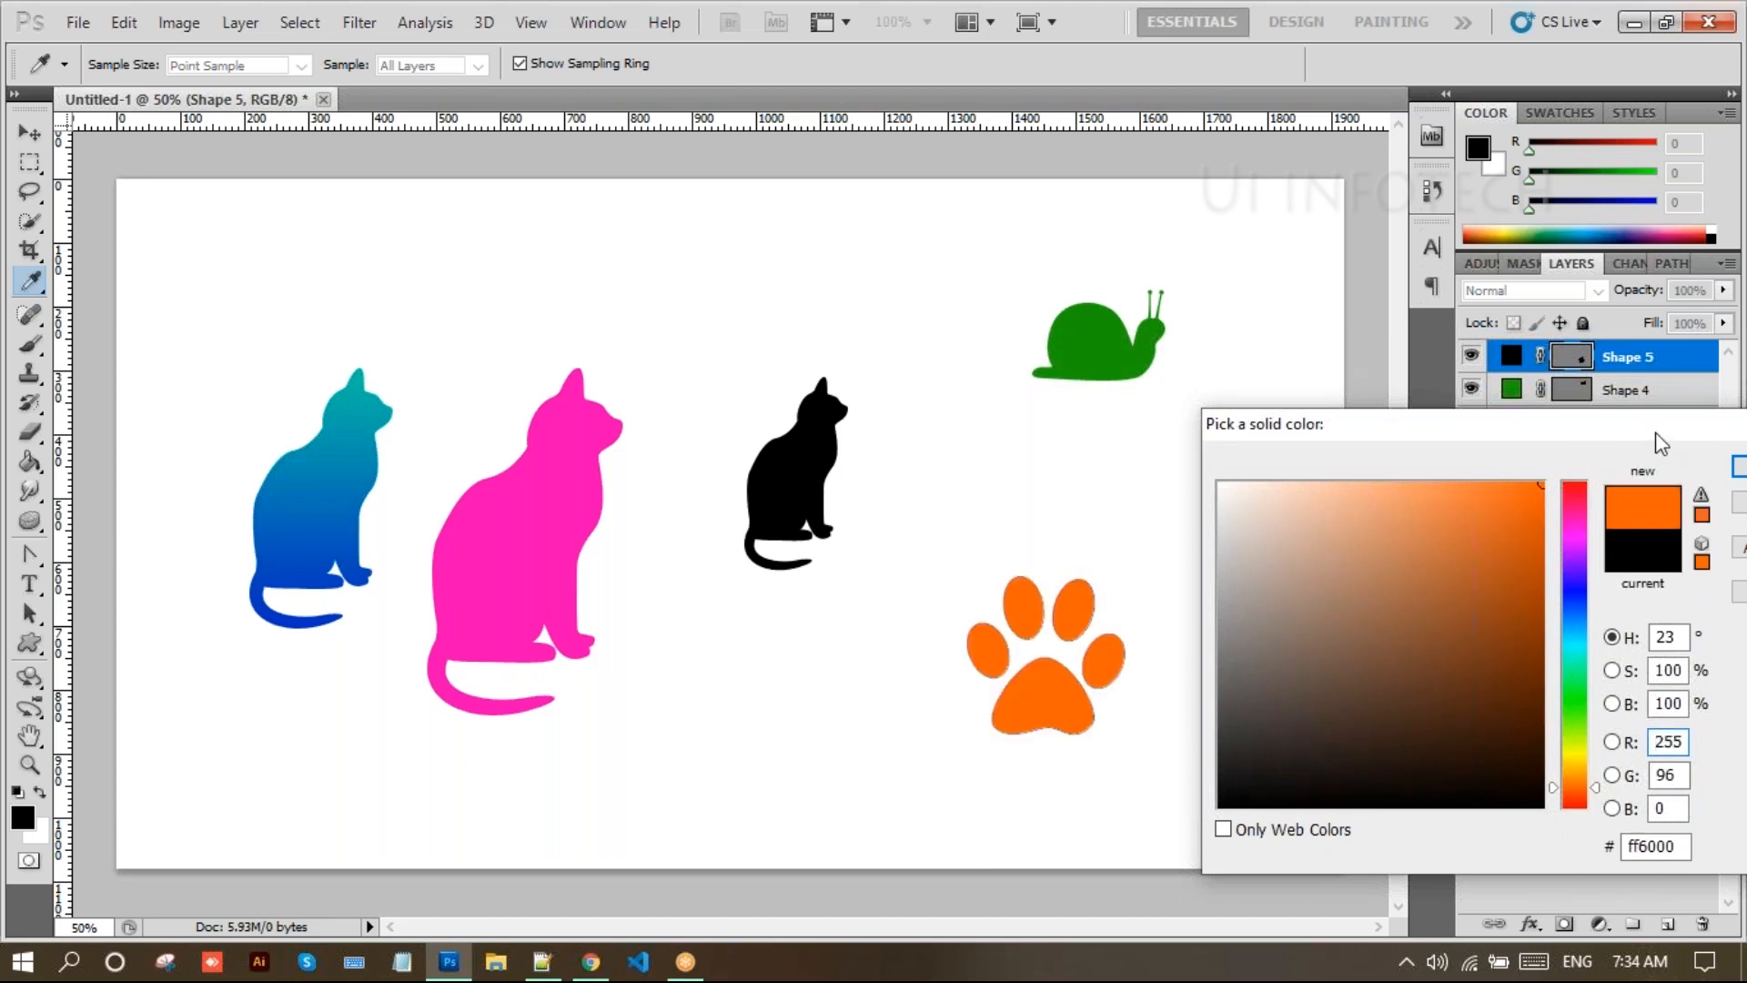
pyautogui.click(1736, 466)
# Select Layer 0, choose the pointed leaf custom shape, and draw a leaf about 100 by 250 px below the small black cat
pyautogui.click(1575, 573)
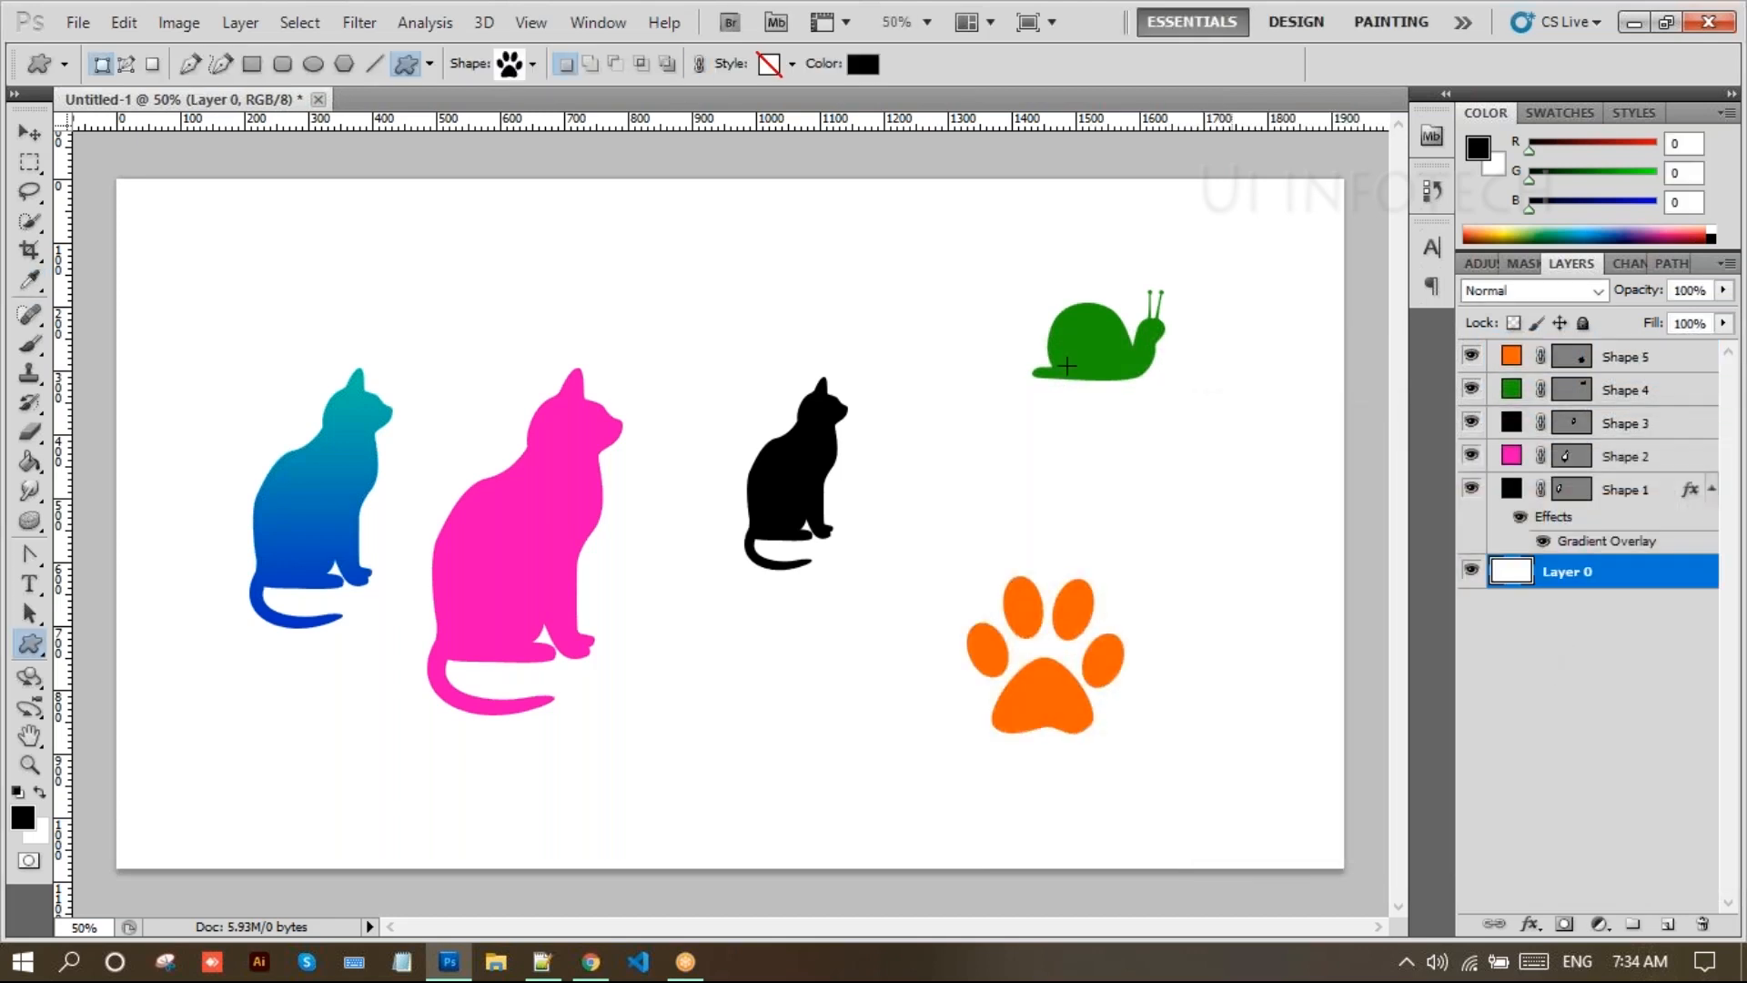
pyautogui.click(531, 64)
pyautogui.scroll(-5, 550, 201)
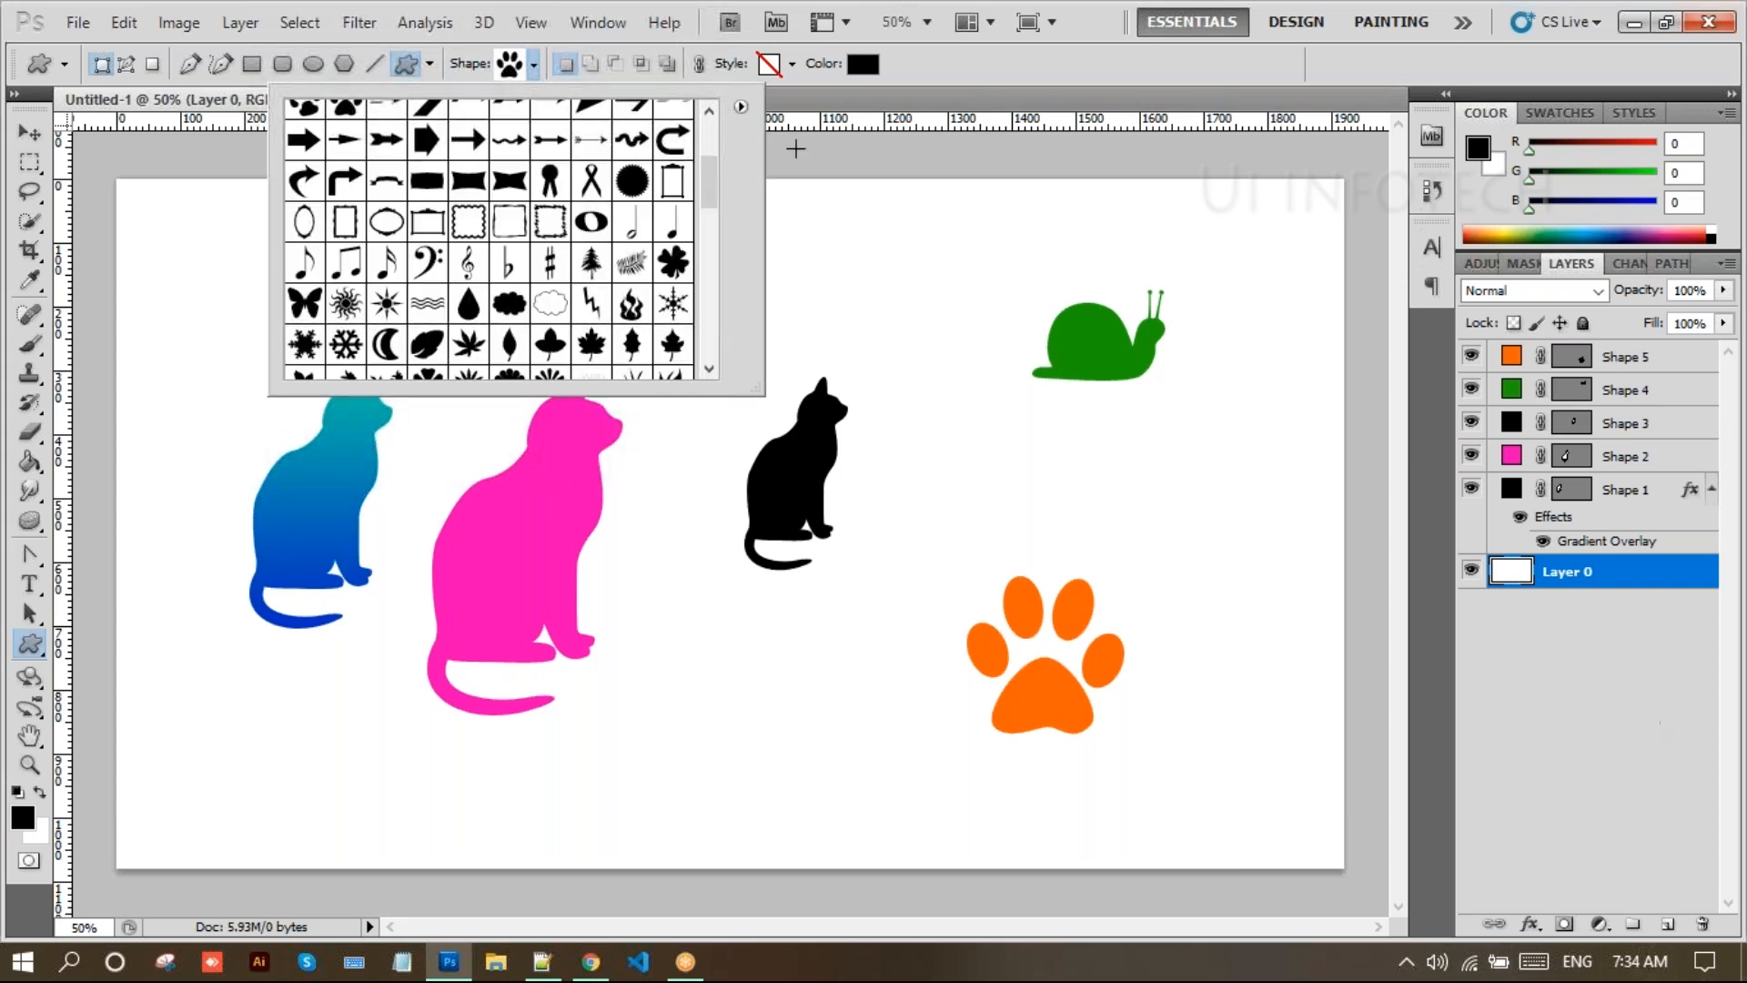
pyautogui.scroll(-1, 499, 310)
pyautogui.click(508, 316)
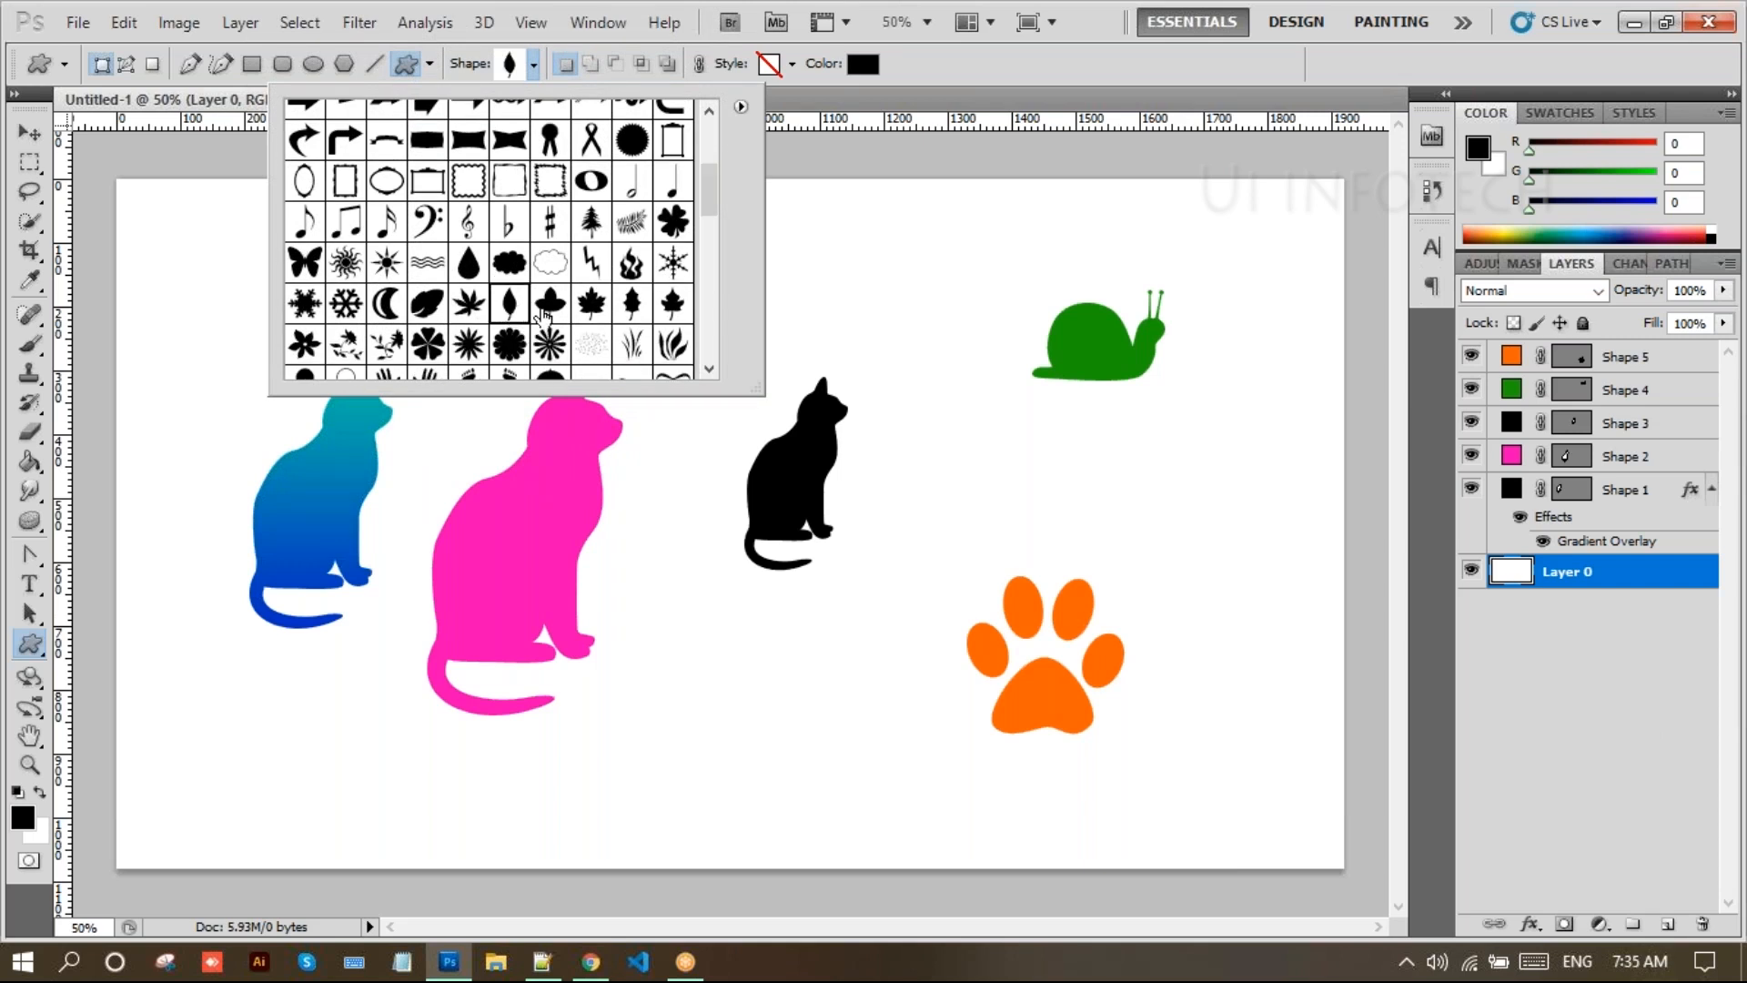
pyautogui.click(818, 652)
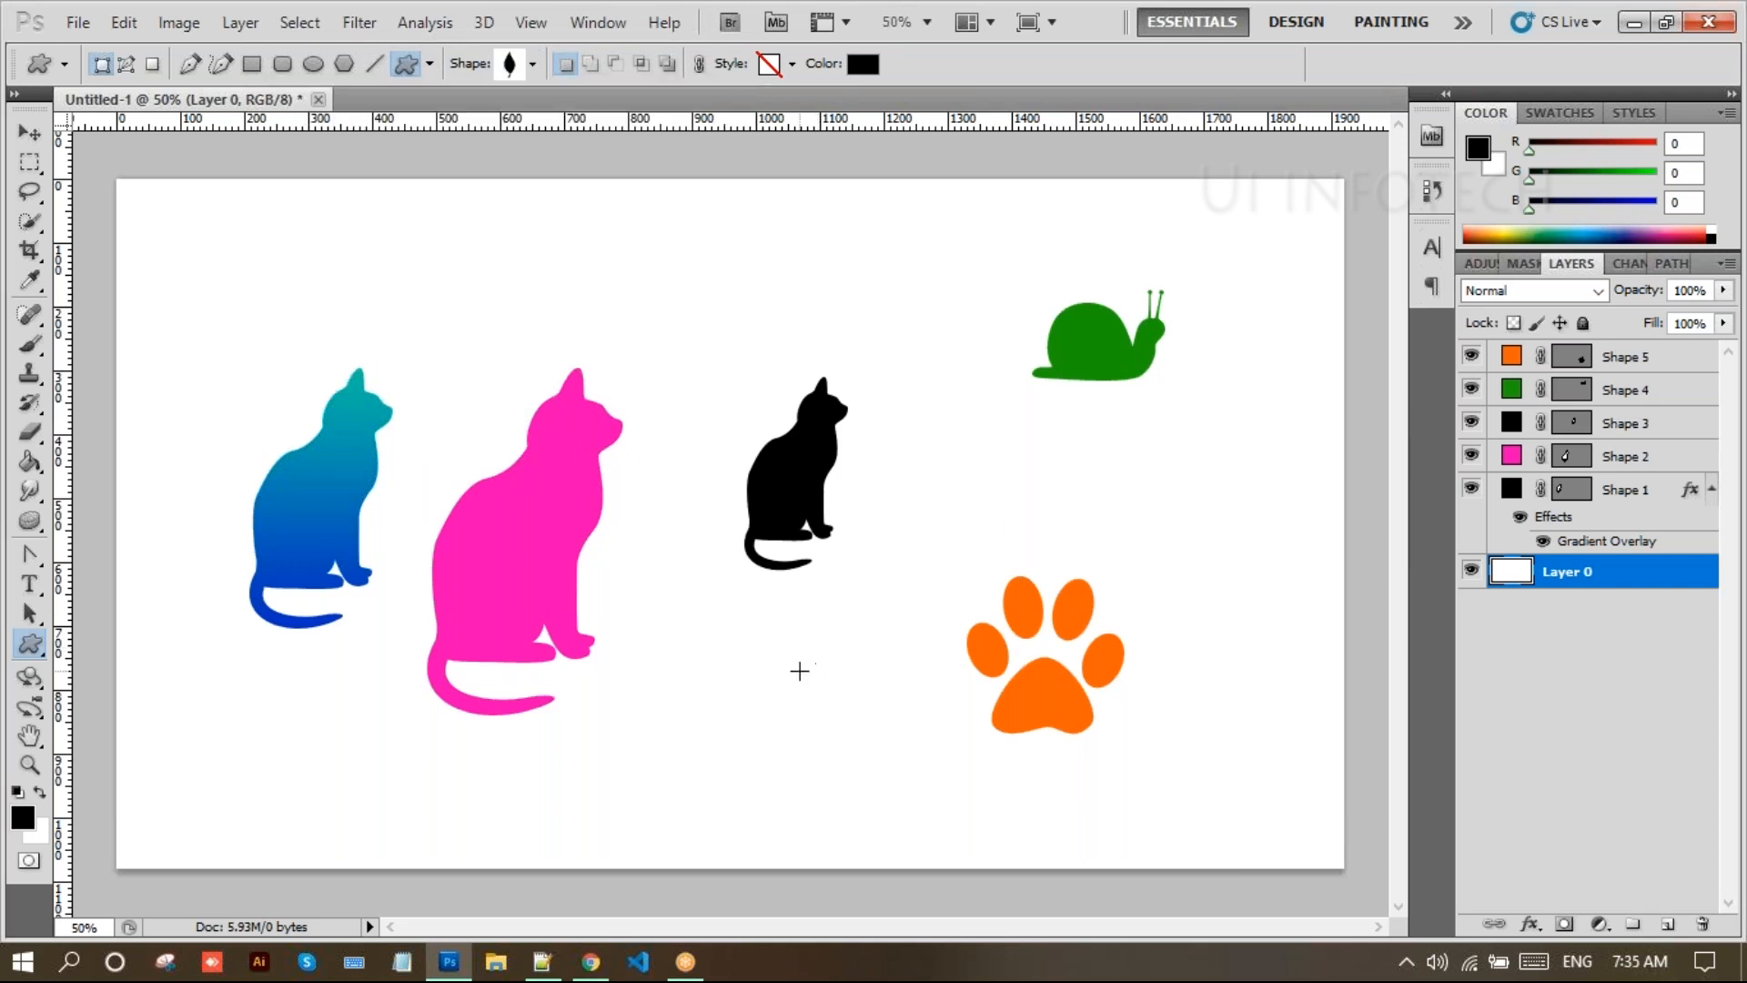
pyautogui.moveTo(798, 609)
pyautogui.mouseDown()
pyautogui.moveTo(792, 730)
pyautogui.moveTo(860, 830)
pyautogui.mouseUp()
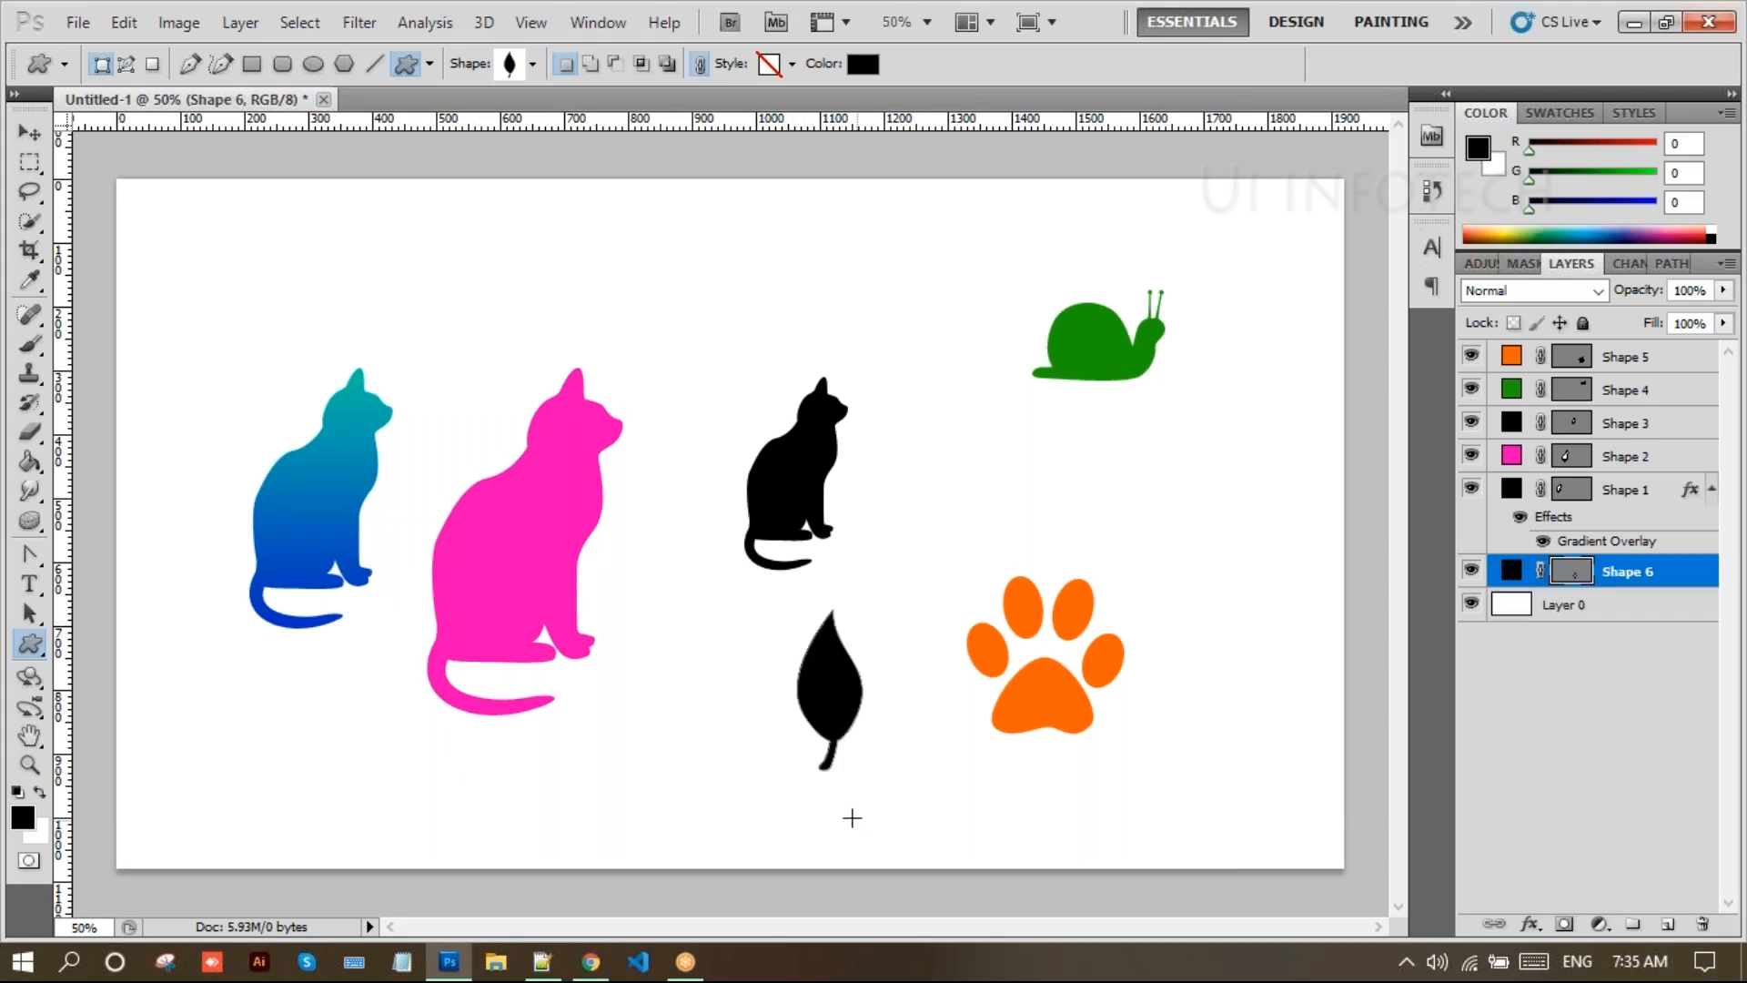
# Recolor the leaf to a solid green with hue 130
pyautogui.doubleClick(1512, 590)
pyautogui.click(1512, 580)
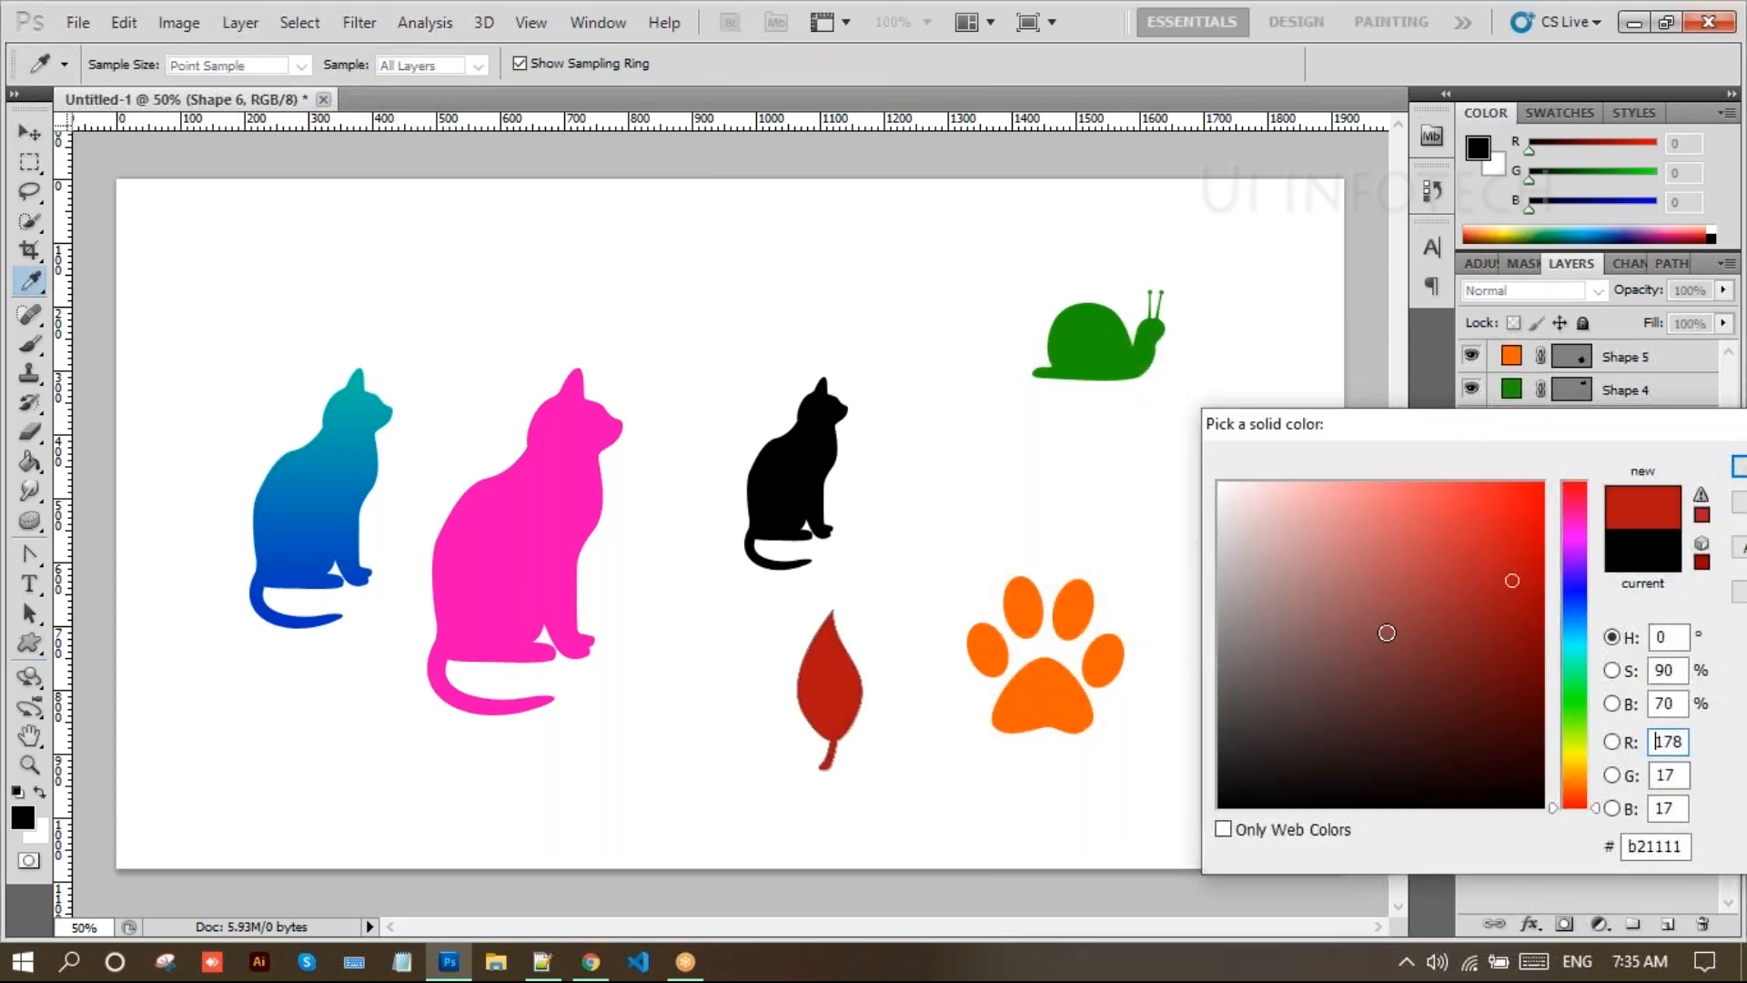
pyautogui.click(1577, 691)
pyautogui.moveTo(1576, 691); pyautogui.dragTo(1576, 719)
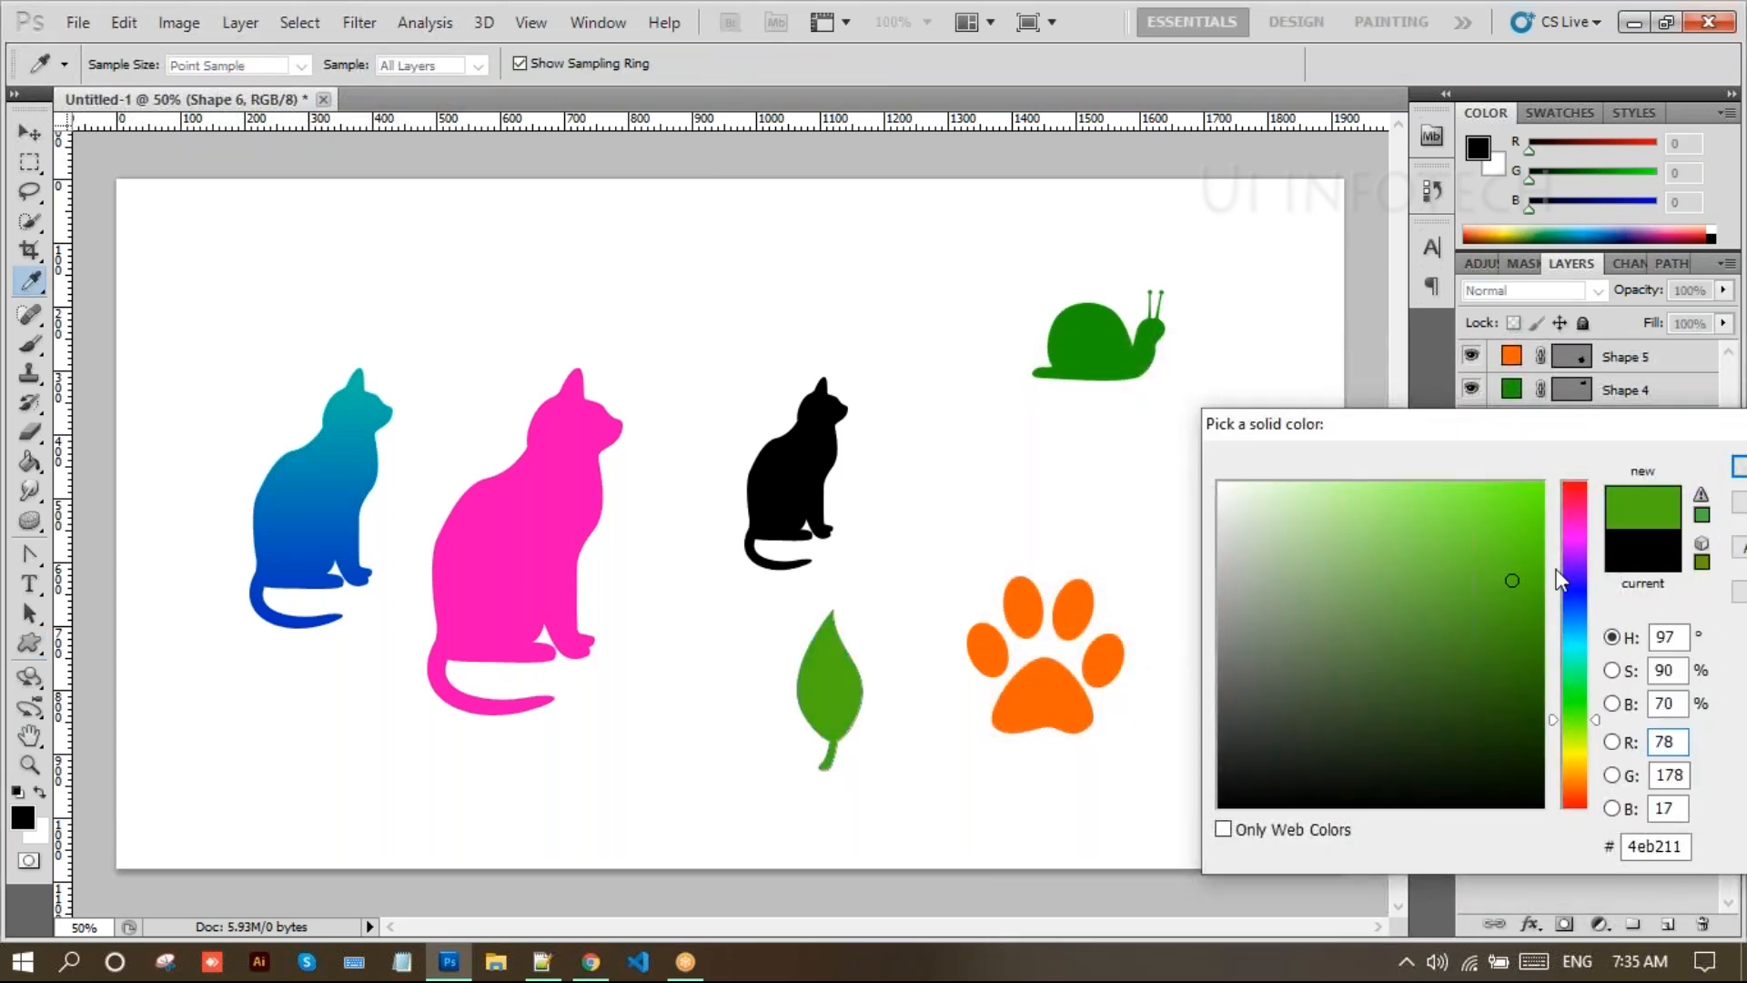
pyautogui.moveTo(1511, 583); pyautogui.dragTo(1577, 690)
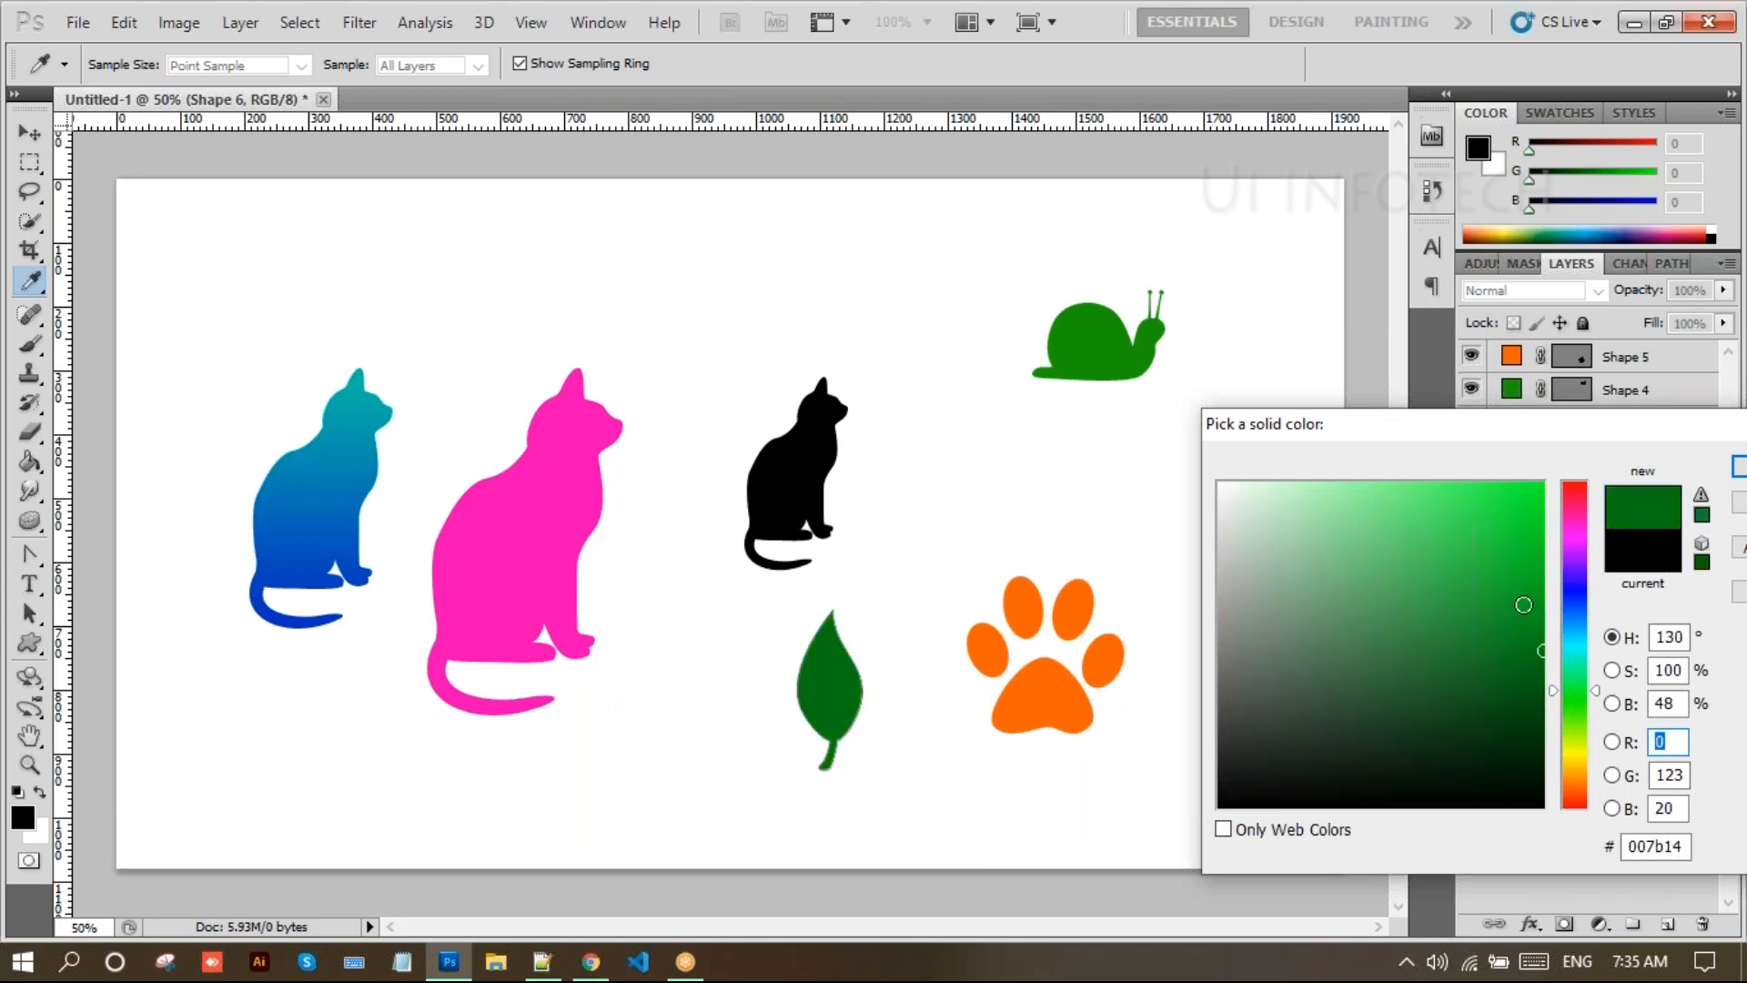
pyautogui.click(1520, 598)
pyautogui.moveTo(1570, 429); pyautogui.dragTo(1244, 378)
pyautogui.click(1471, 417)
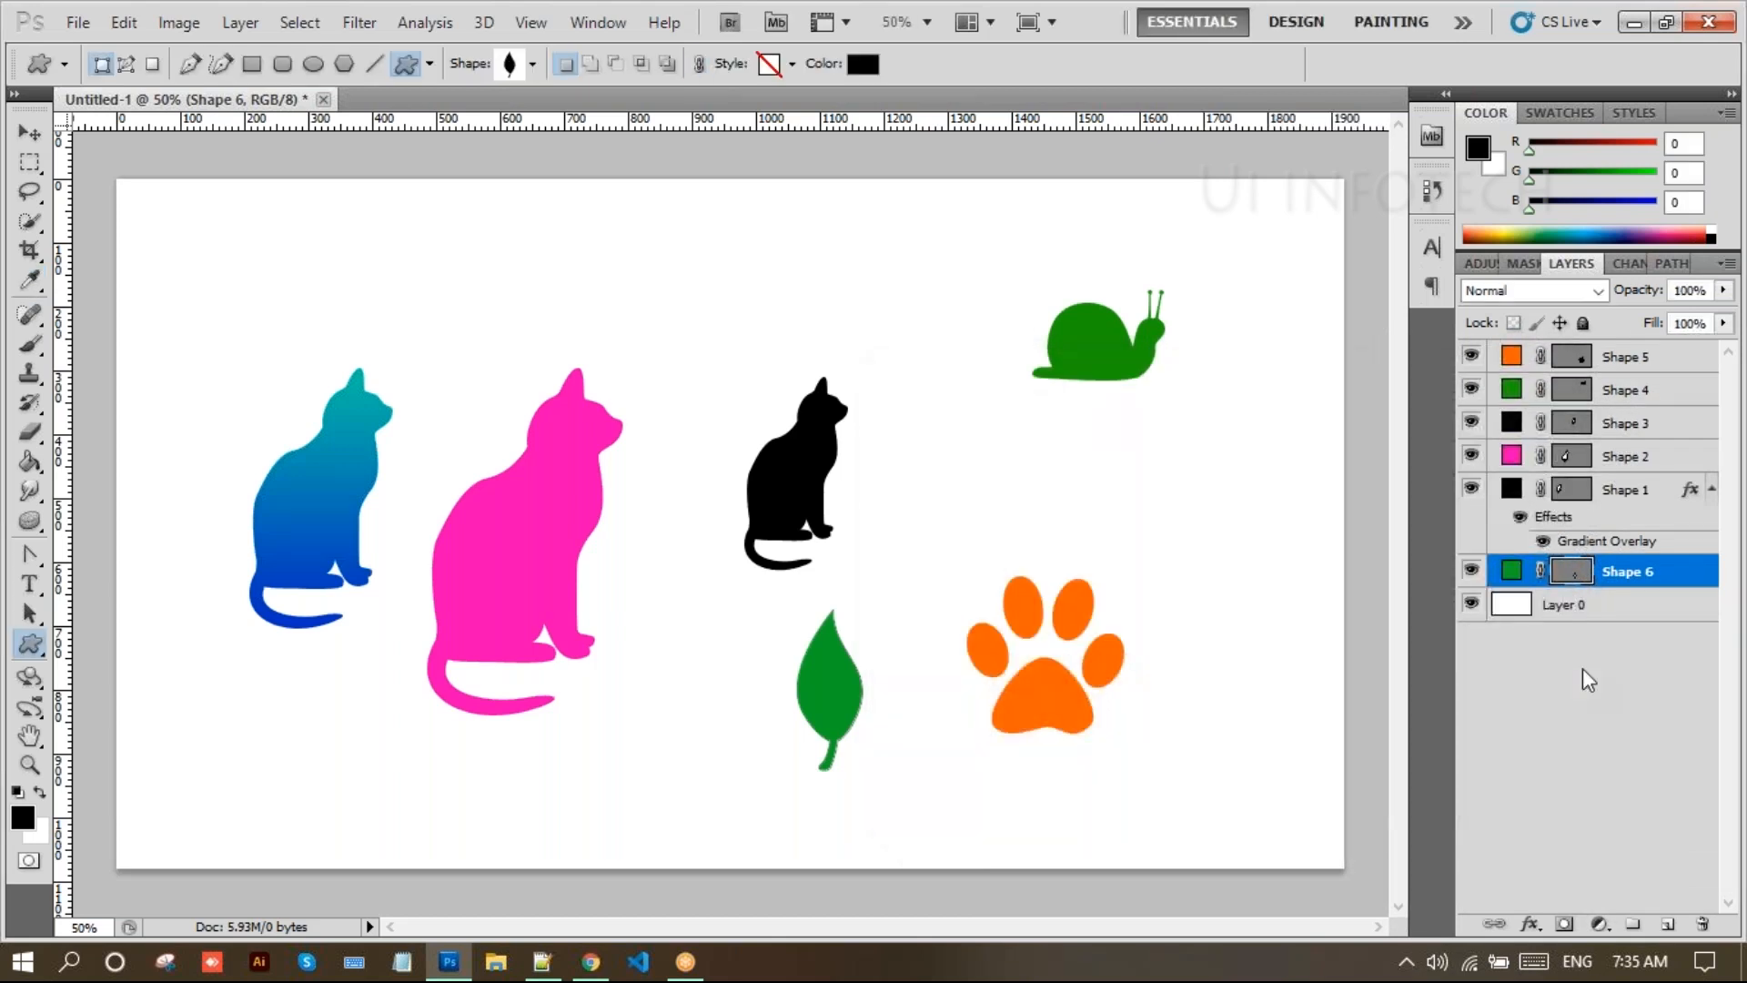
# Deselect the leaf's layer, choose the grass blades custom shape, and draw it about 150 by 300 px beside the small black cat
pyautogui.click(1582, 668)
pyautogui.click(533, 63)
pyautogui.scroll(-2, 606, 248)
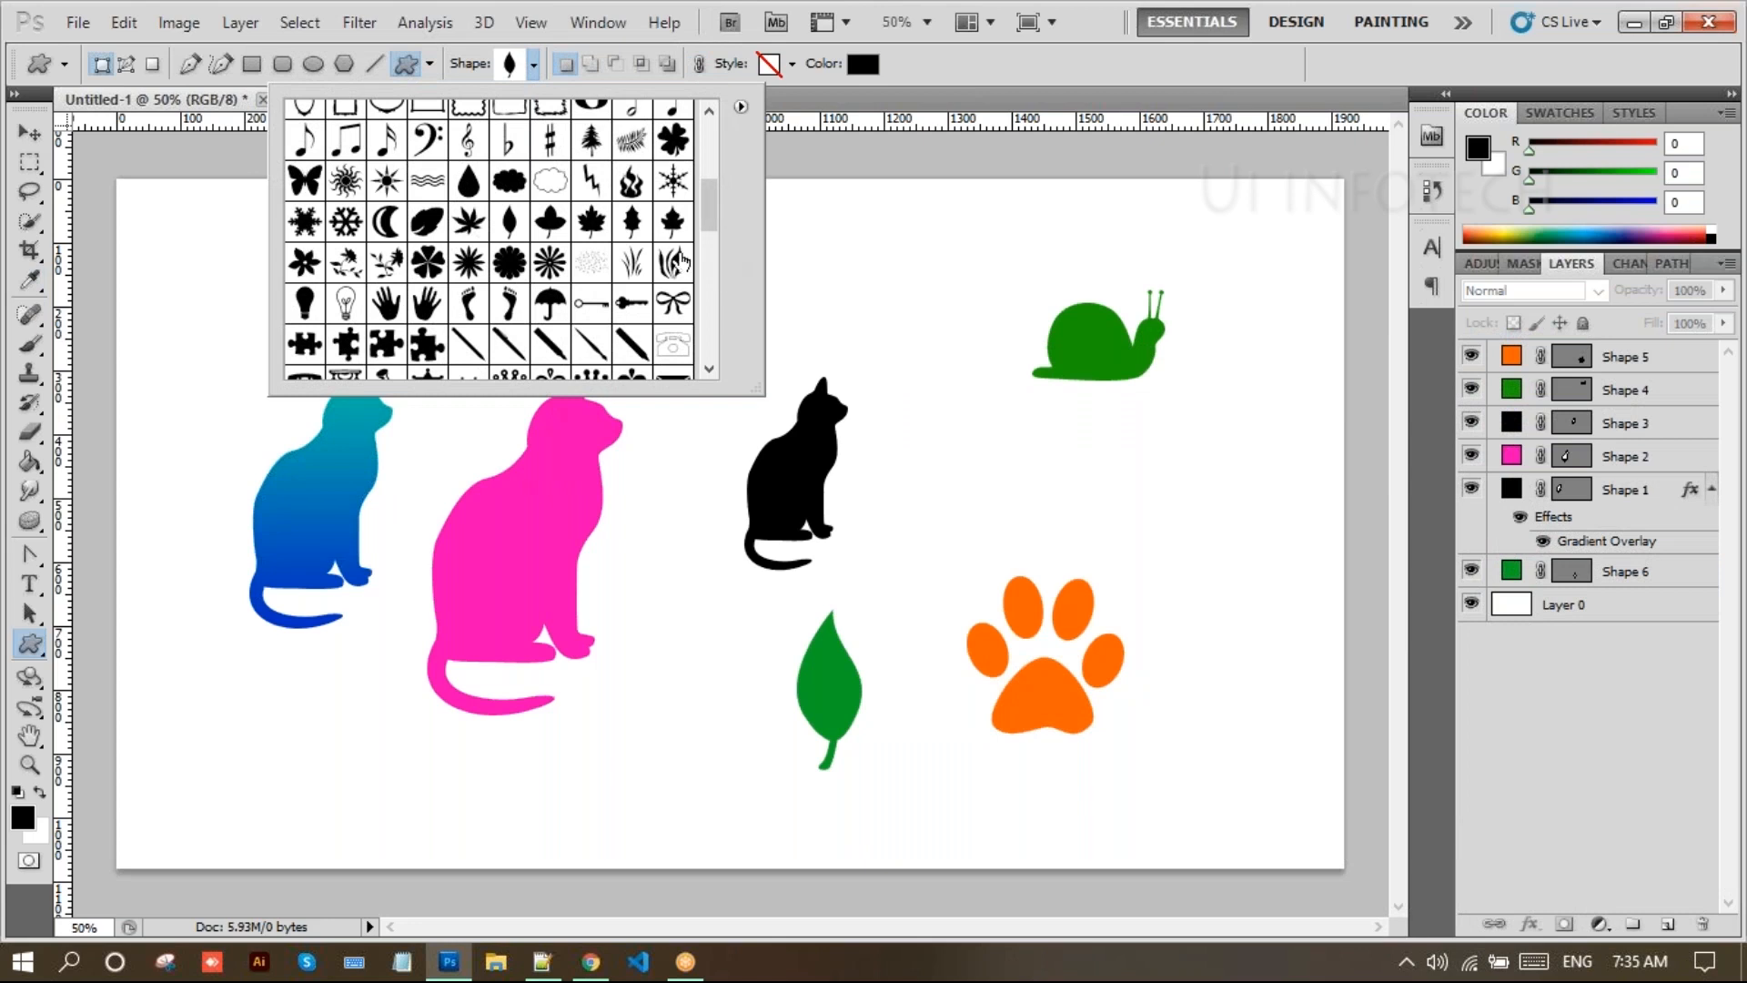
pyautogui.scroll(-2, 554, 273)
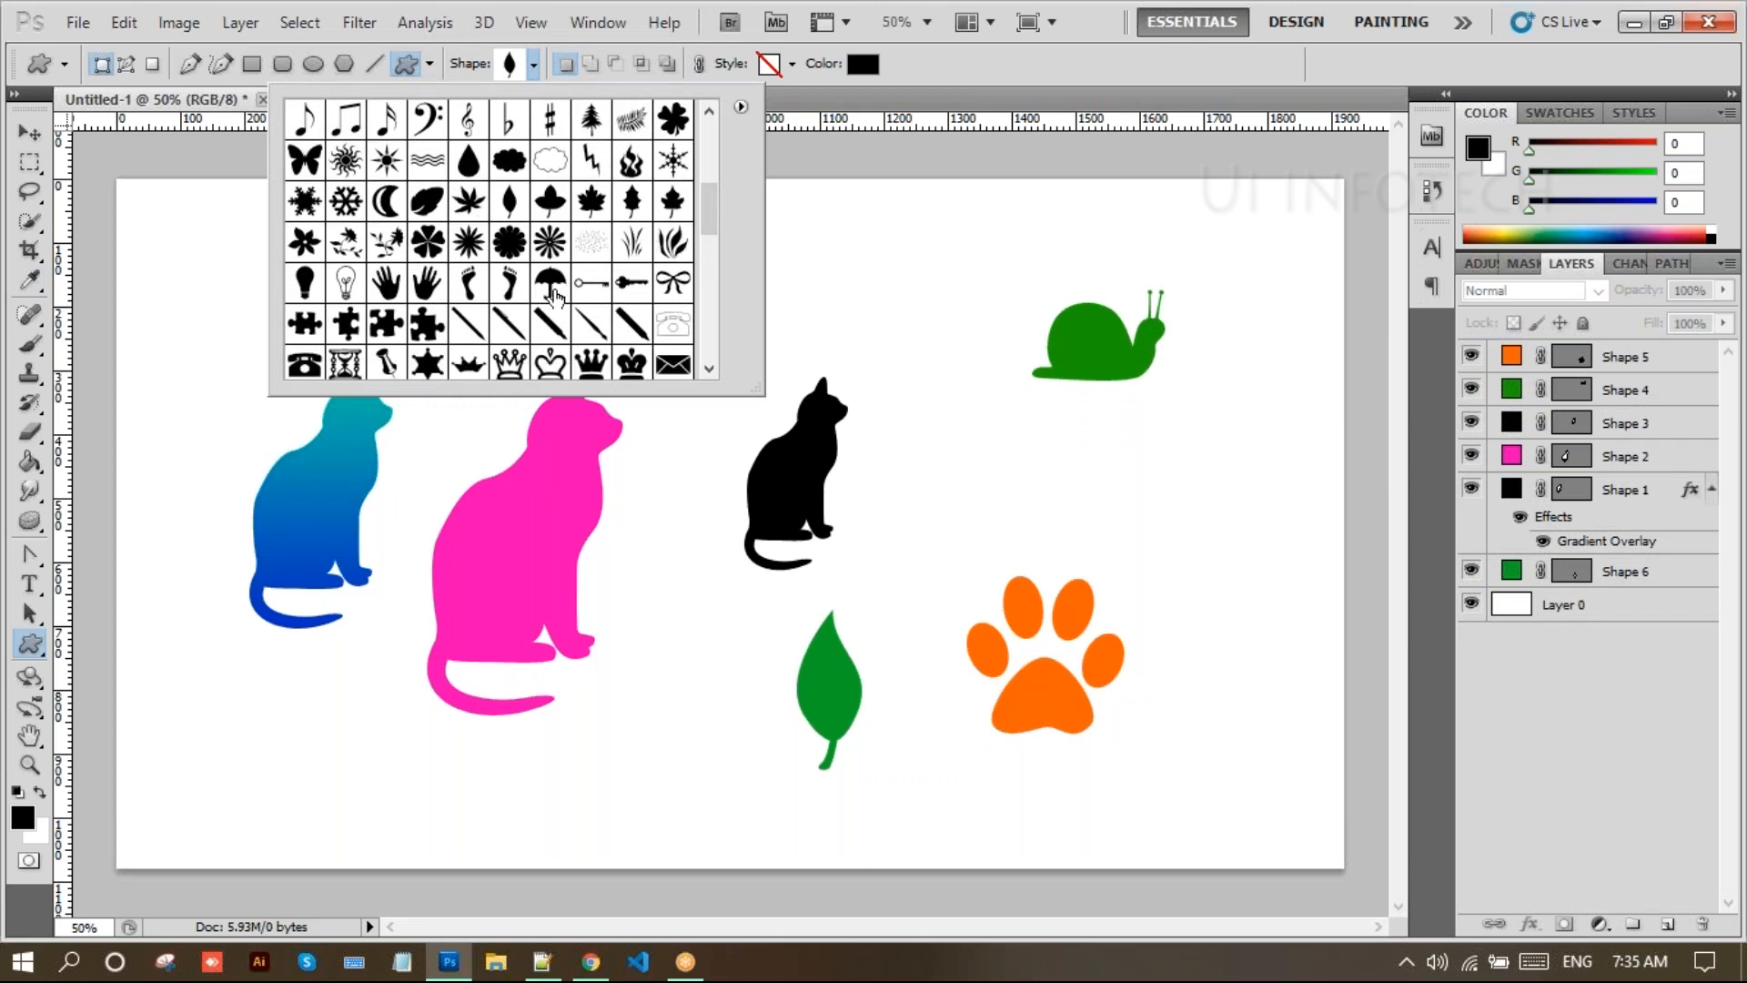
pyautogui.scroll(-2, 564, 284)
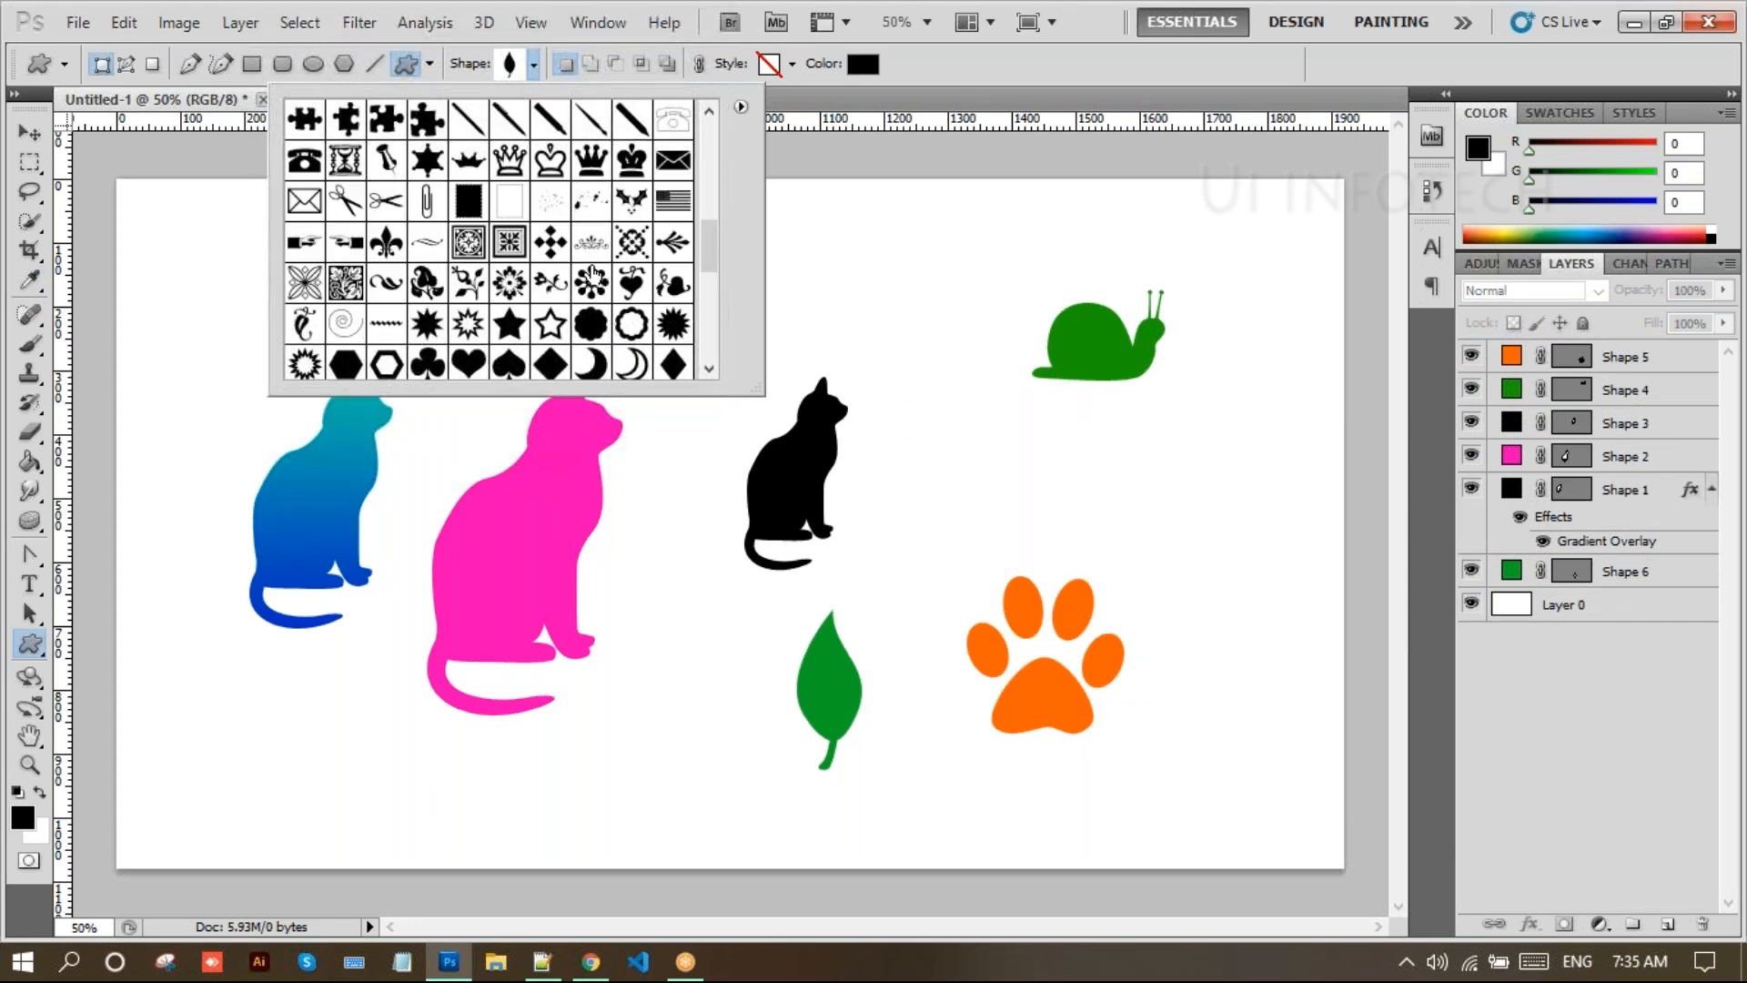
pyautogui.scroll(1, 652, 229)
pyautogui.click(676, 169)
pyautogui.moveTo(920, 390); pyautogui.dragTo(1015, 583)
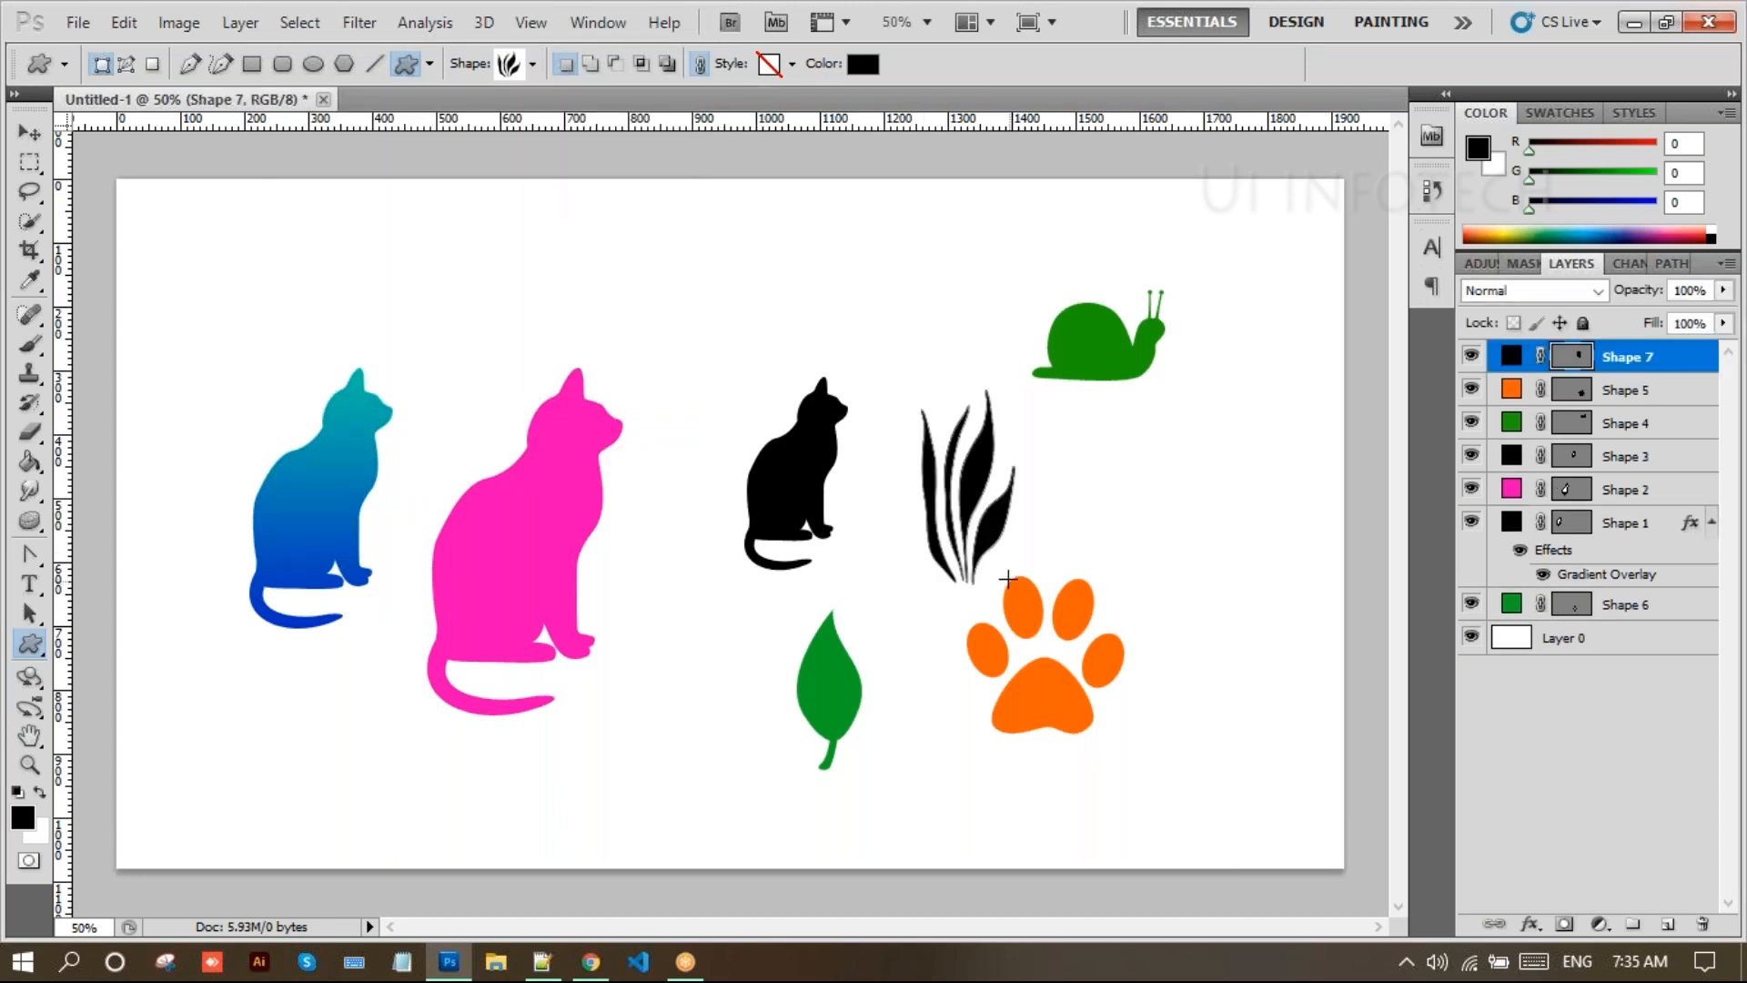
# Recolor the grass to solid green 28a900 and deselect its layer
pyautogui.doubleClick(1512, 357)
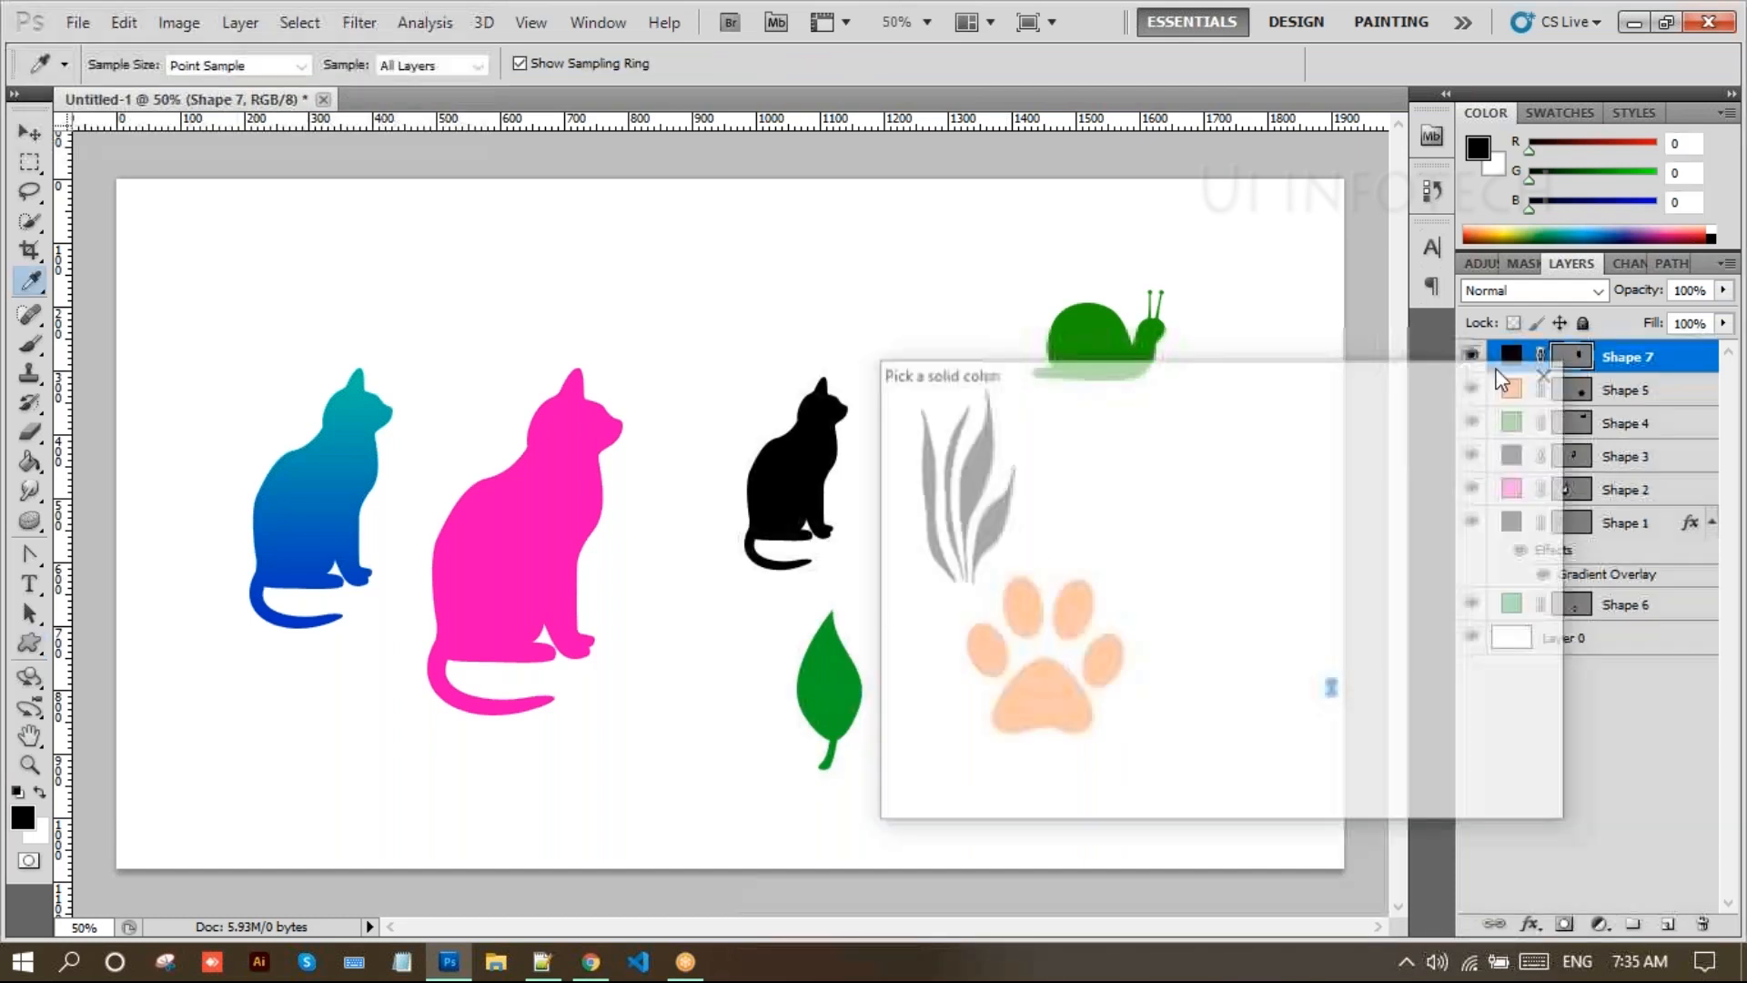
pyautogui.click(1248, 660)
pyautogui.moveTo(1179, 556); pyautogui.dragTo(1217, 540)
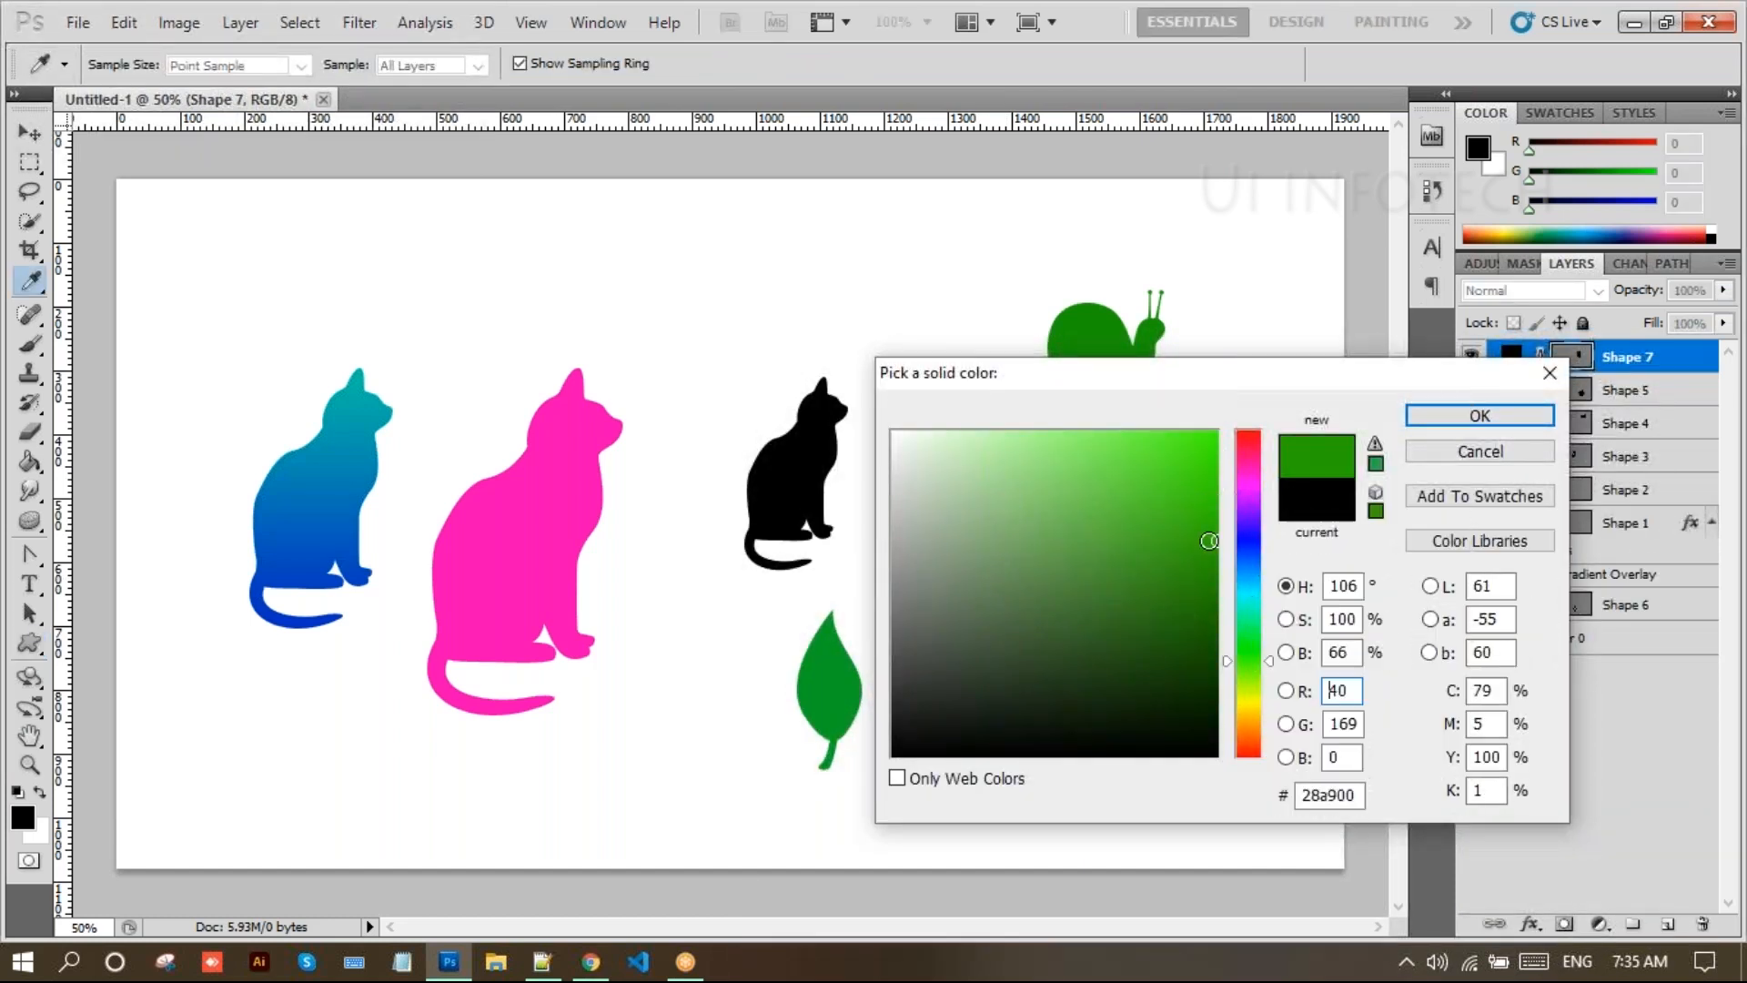
pyautogui.click(1418, 413)
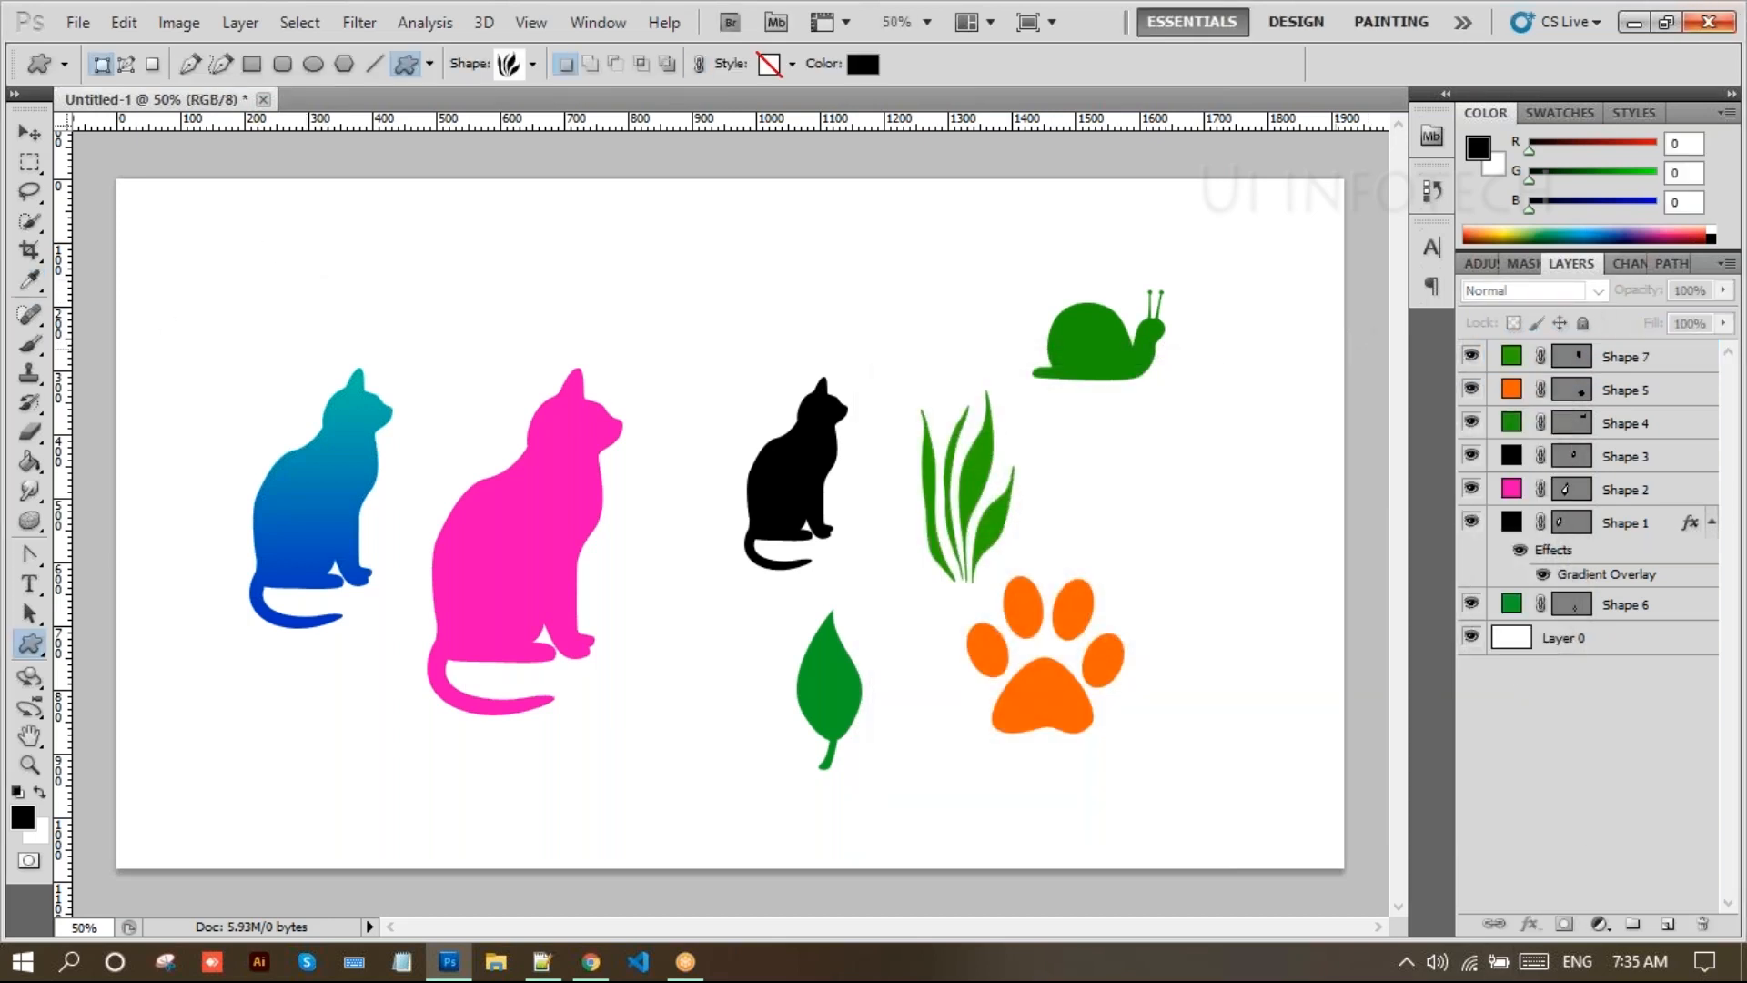
# Hide every shape layer except the leaf's and switch to the Pen tool
pyautogui.moveTo(1472, 356); pyautogui.dragTo(1466, 526)
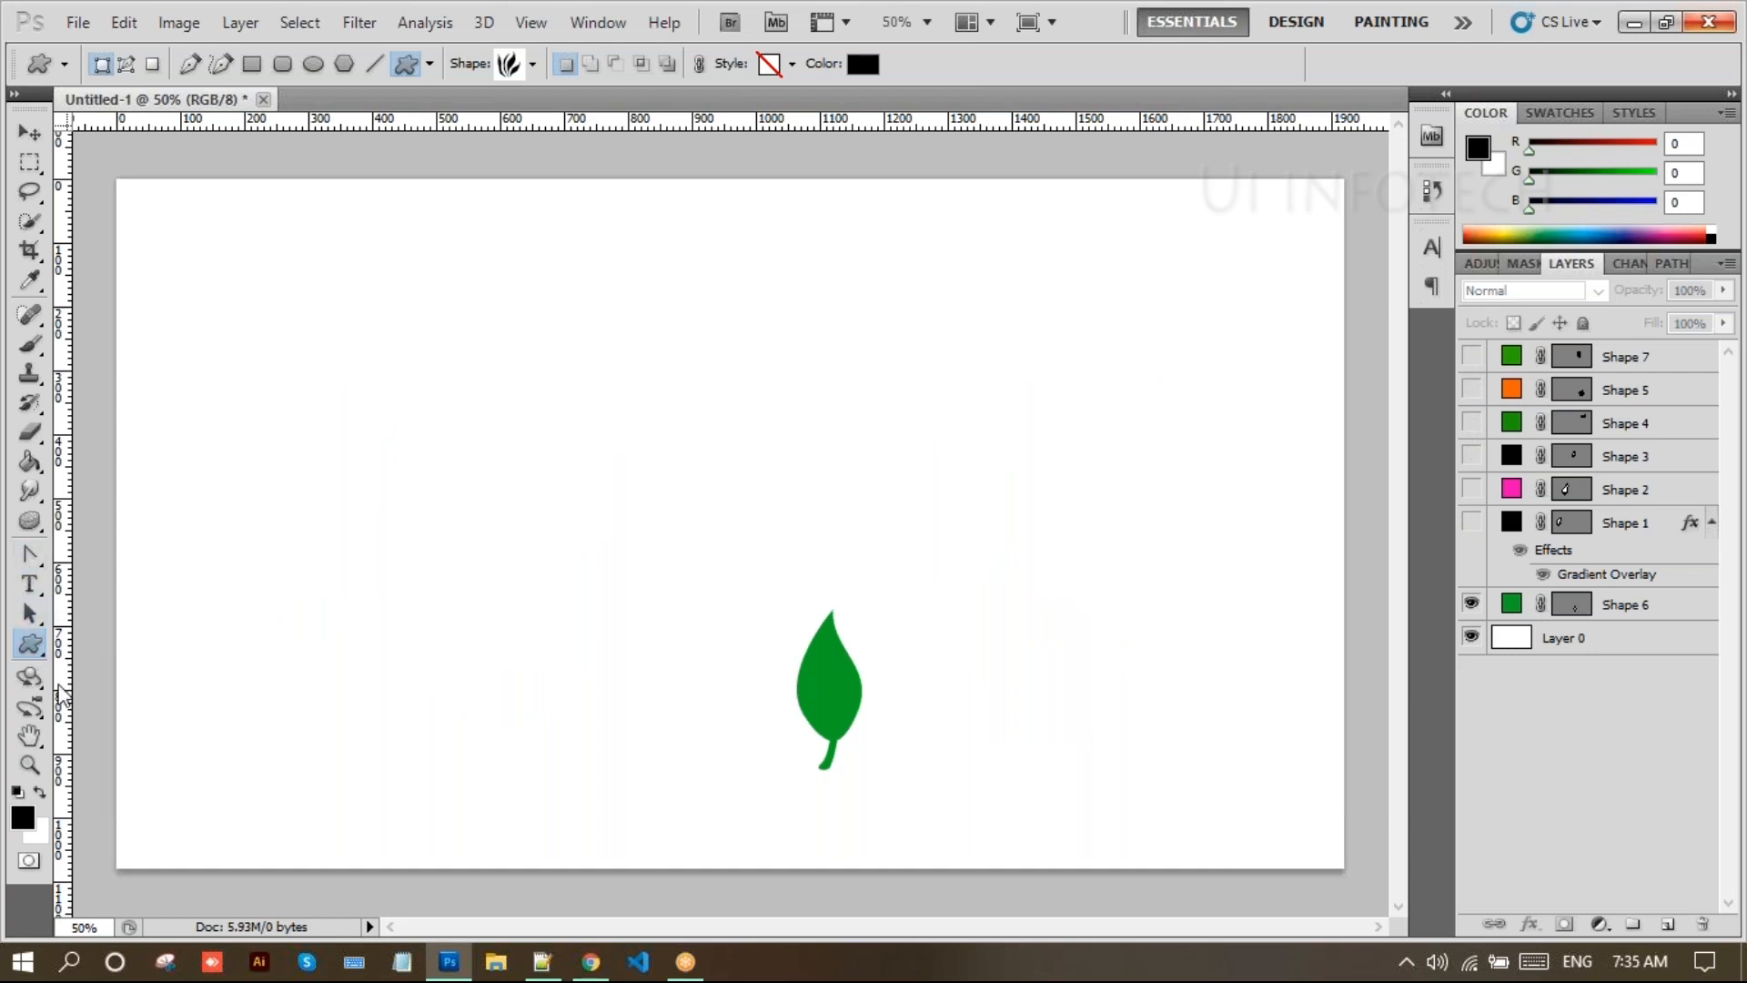
pyautogui.click(30, 643)
pyautogui.click(30, 553)
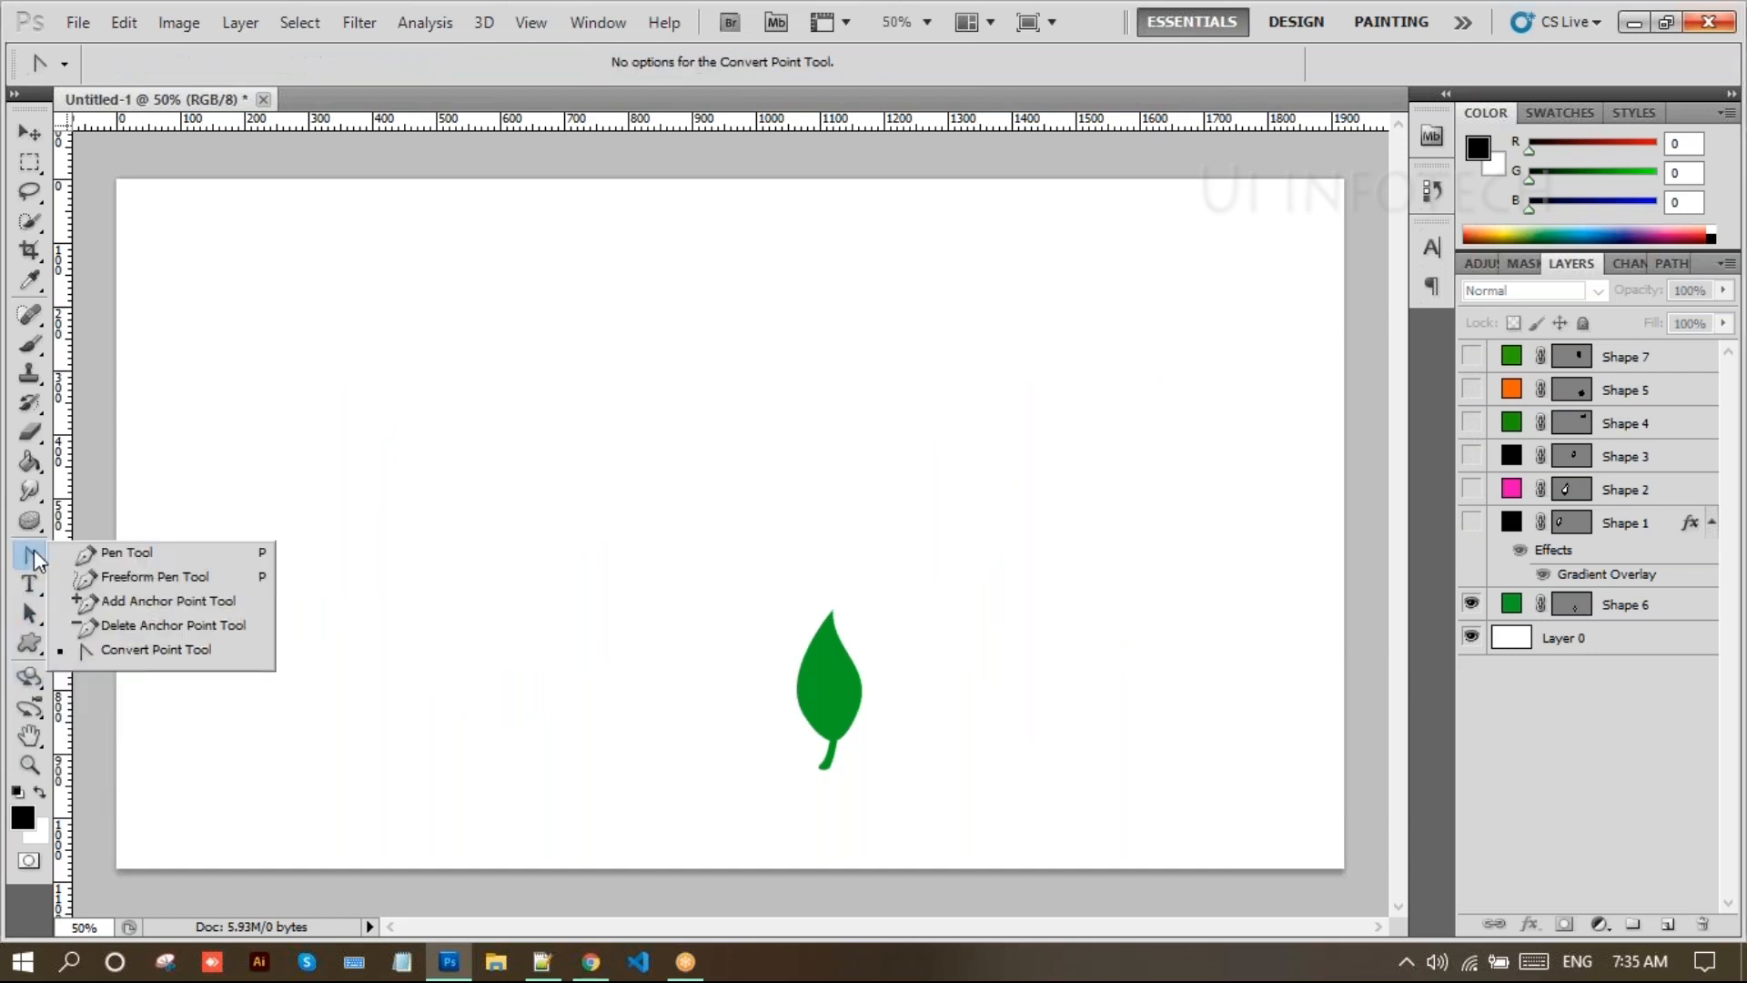
pyautogui.click(127, 552)
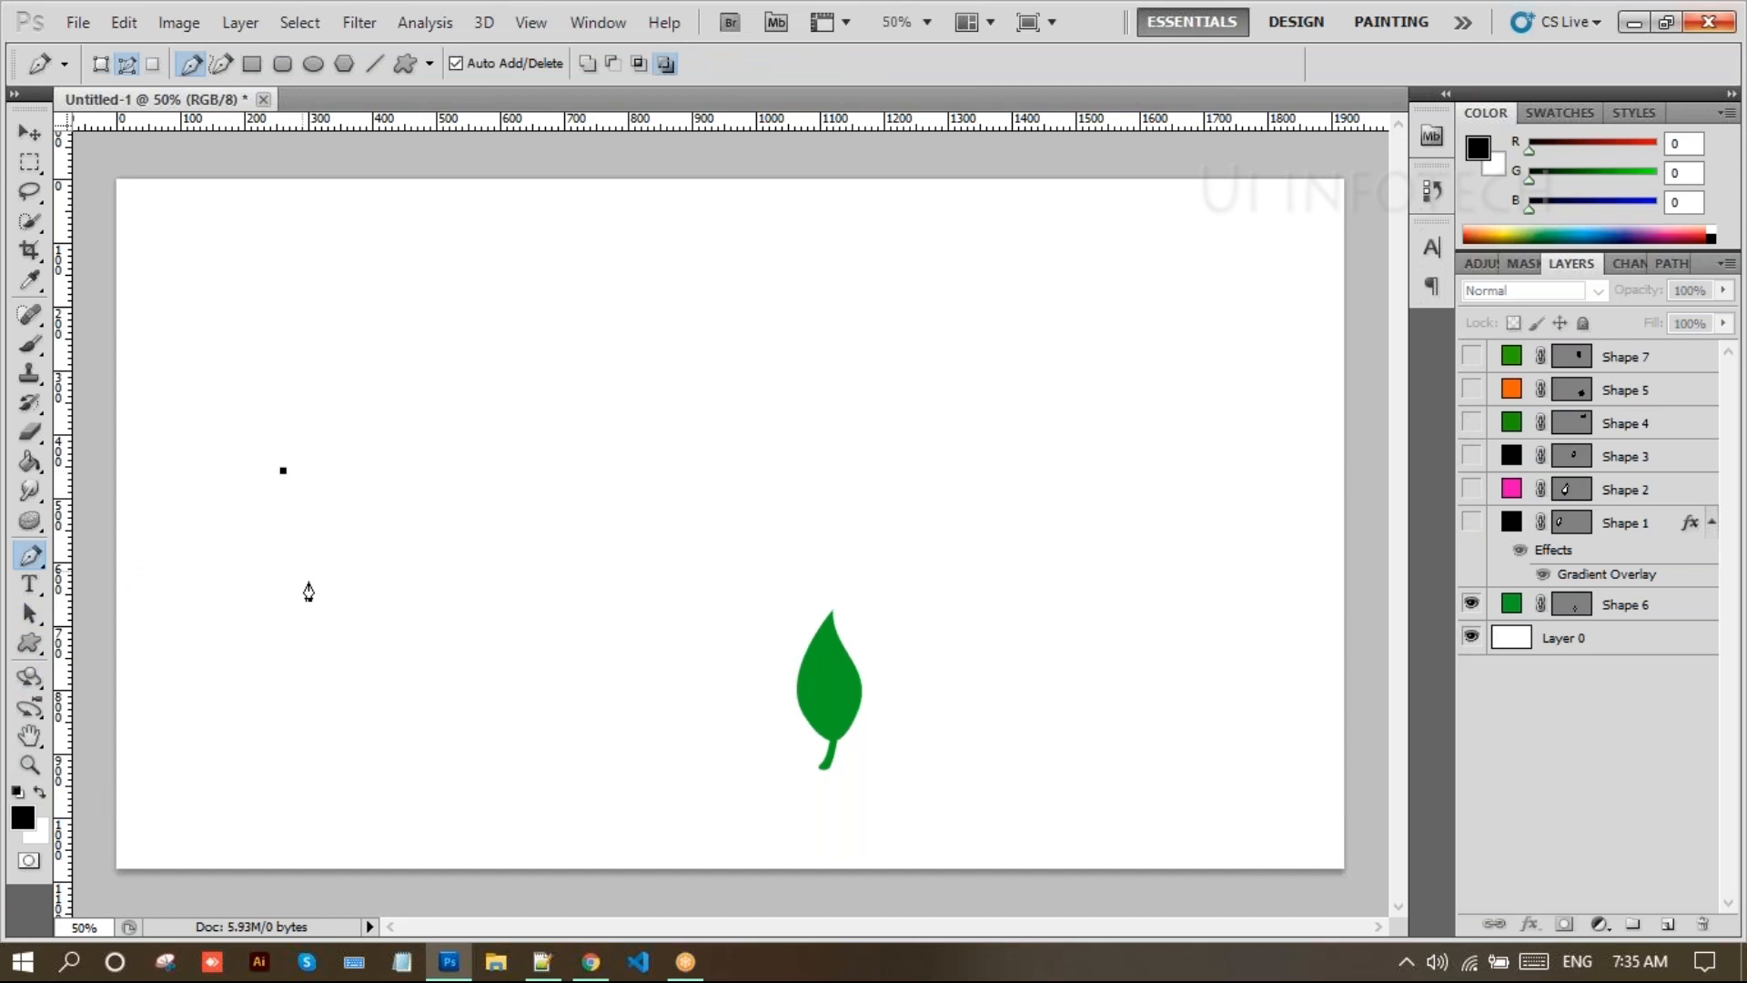
# Draw a straight-sided bucket-like path on the canvas's left side, about 330 px wide on top, 225 px at the base and 280 px tall
pyautogui.click(310, 632)
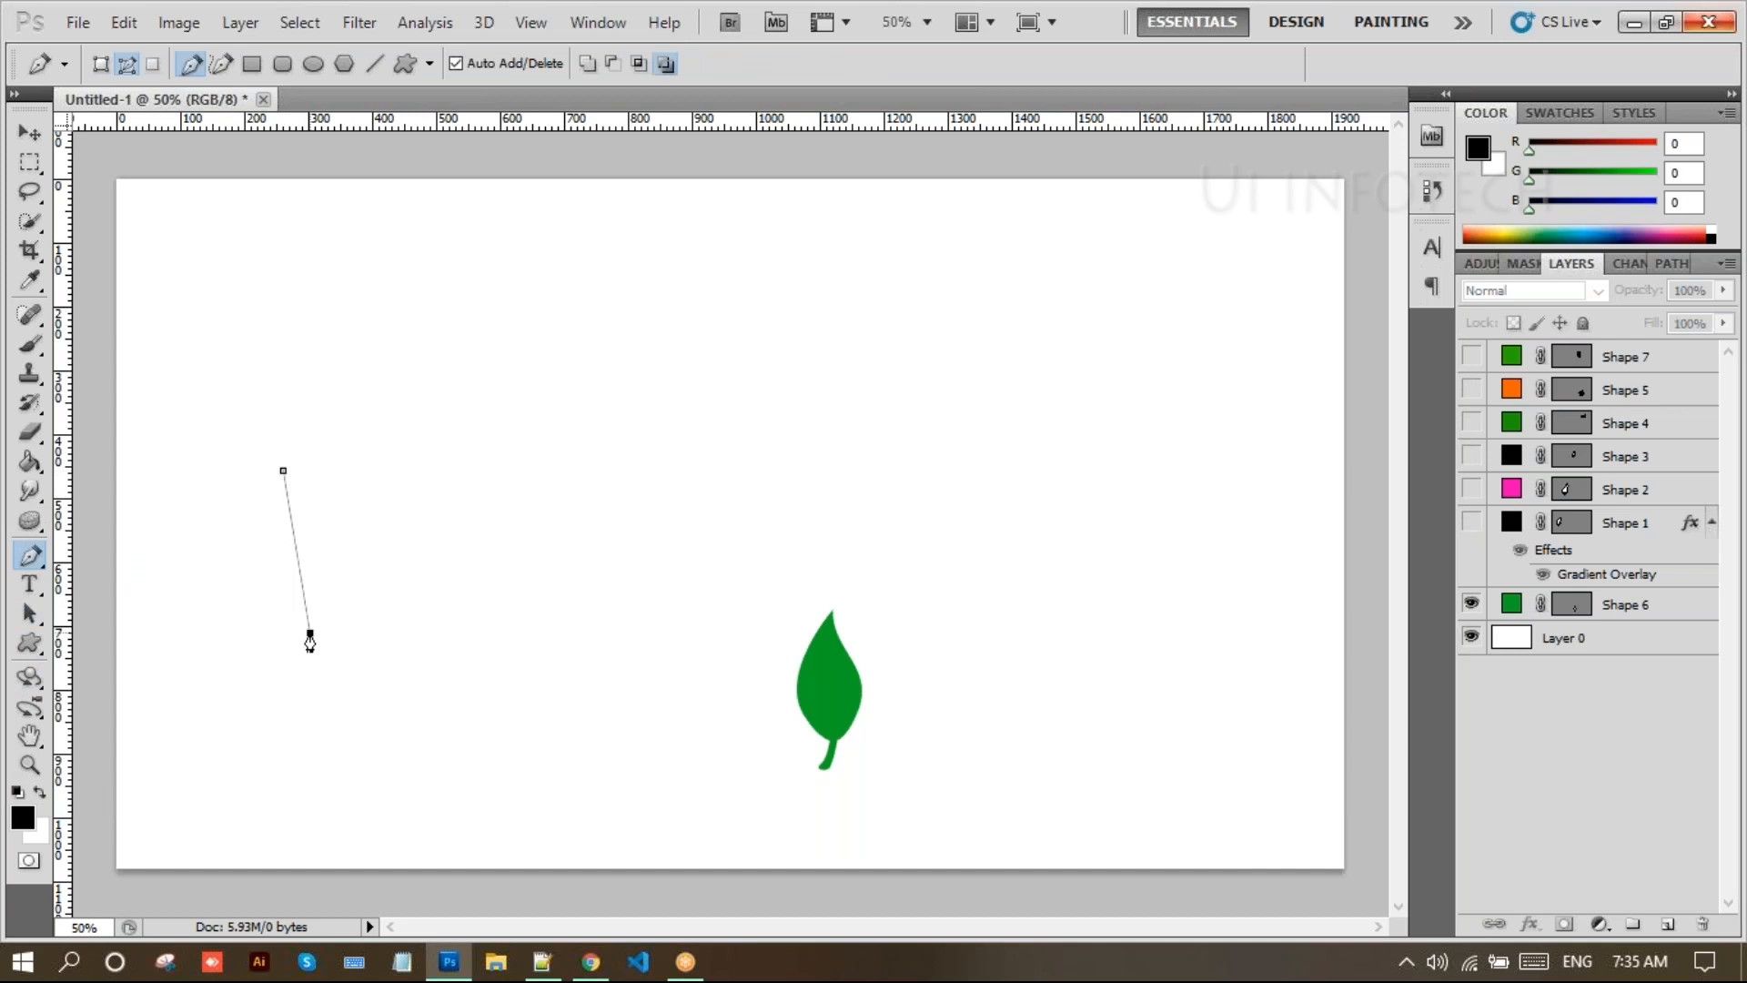
pyautogui.click(488, 626)
pyautogui.hotkey('ctrl', 'z')
pyautogui.click(454, 634)
pyautogui.keyDown('shift'); pyautogui.click(503, 455); pyautogui.keyUp('shift')
pyautogui.hotkey('ctrl', 'z')
pyautogui.click(495, 454)
pyautogui.click(283, 466)
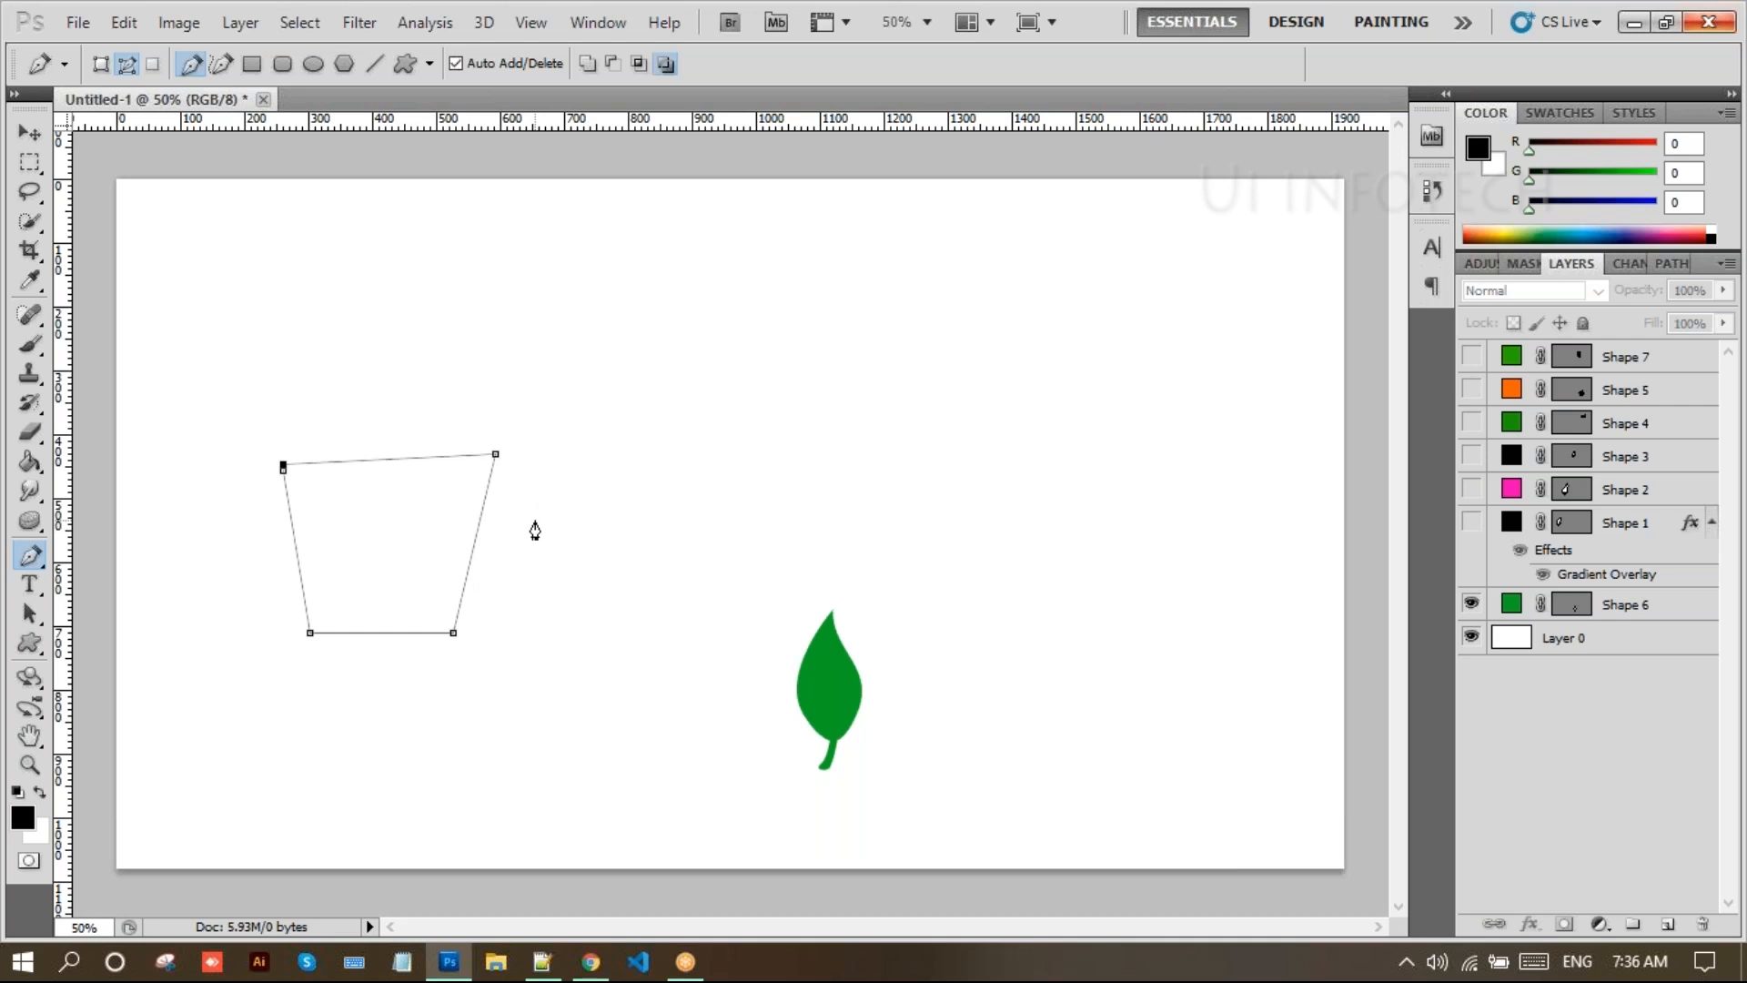
# Convert the bucket path into a selection and add a new empty layer above the Shape 7 layer
pyautogui.hotkey('ctrl', 'Return')
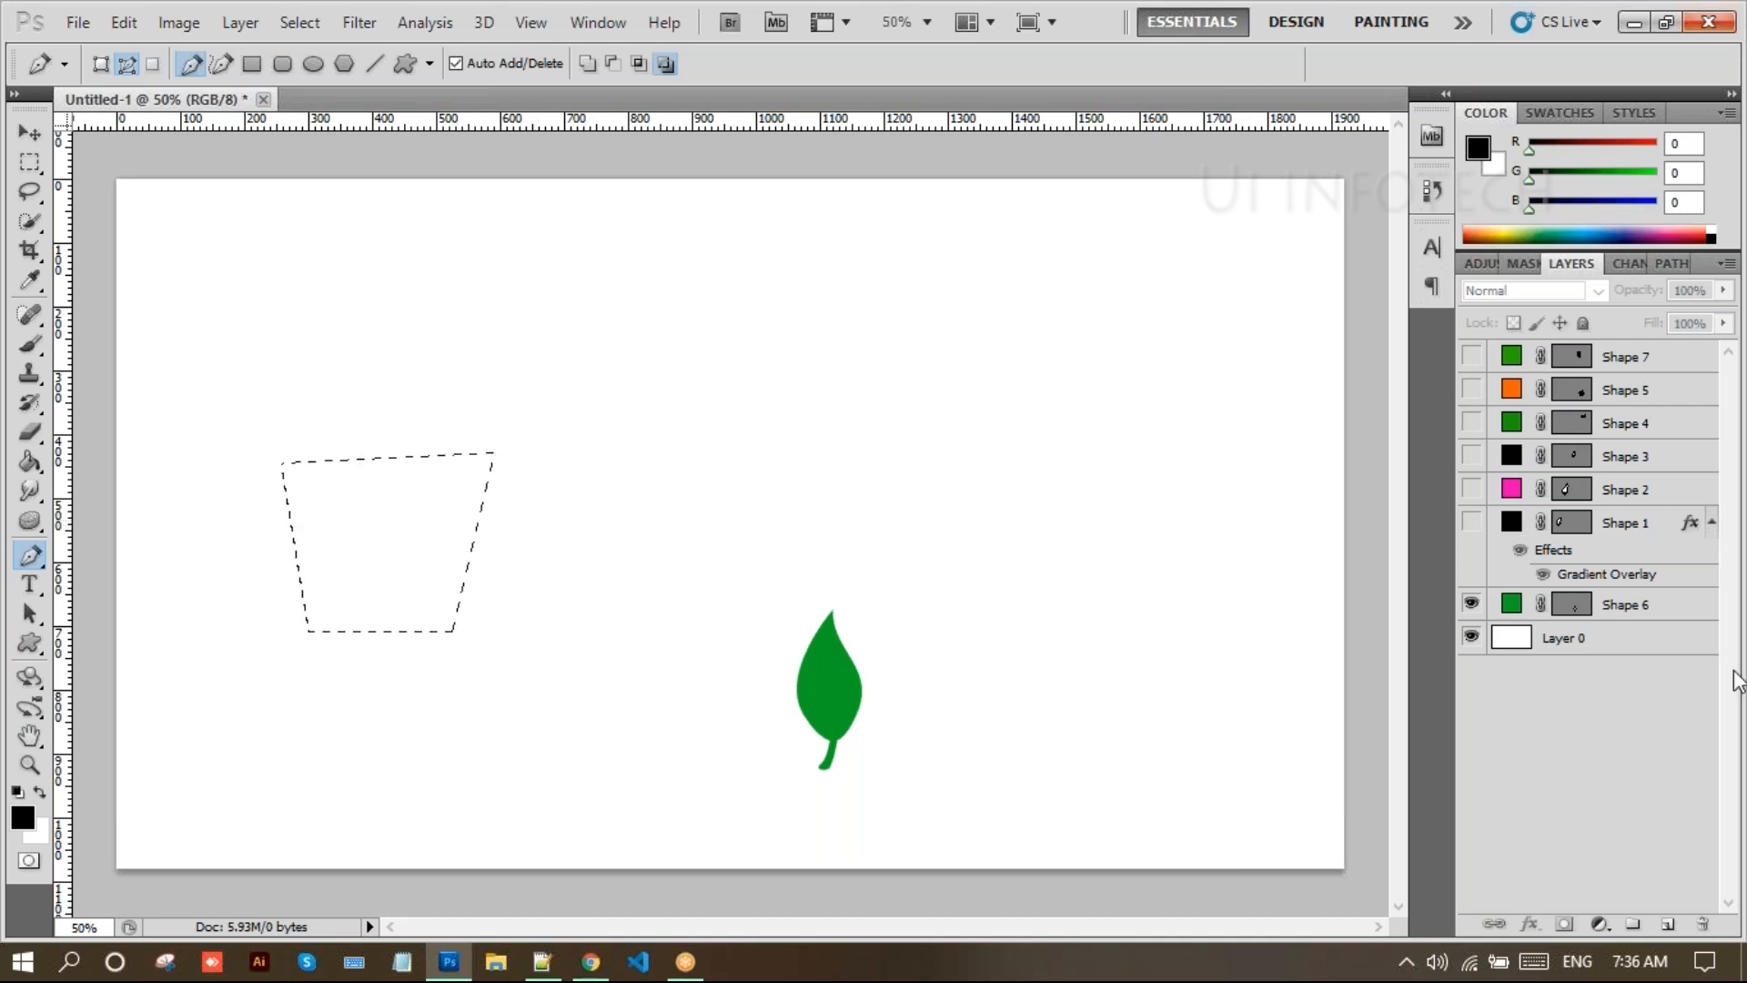
pyautogui.click(1634, 359)
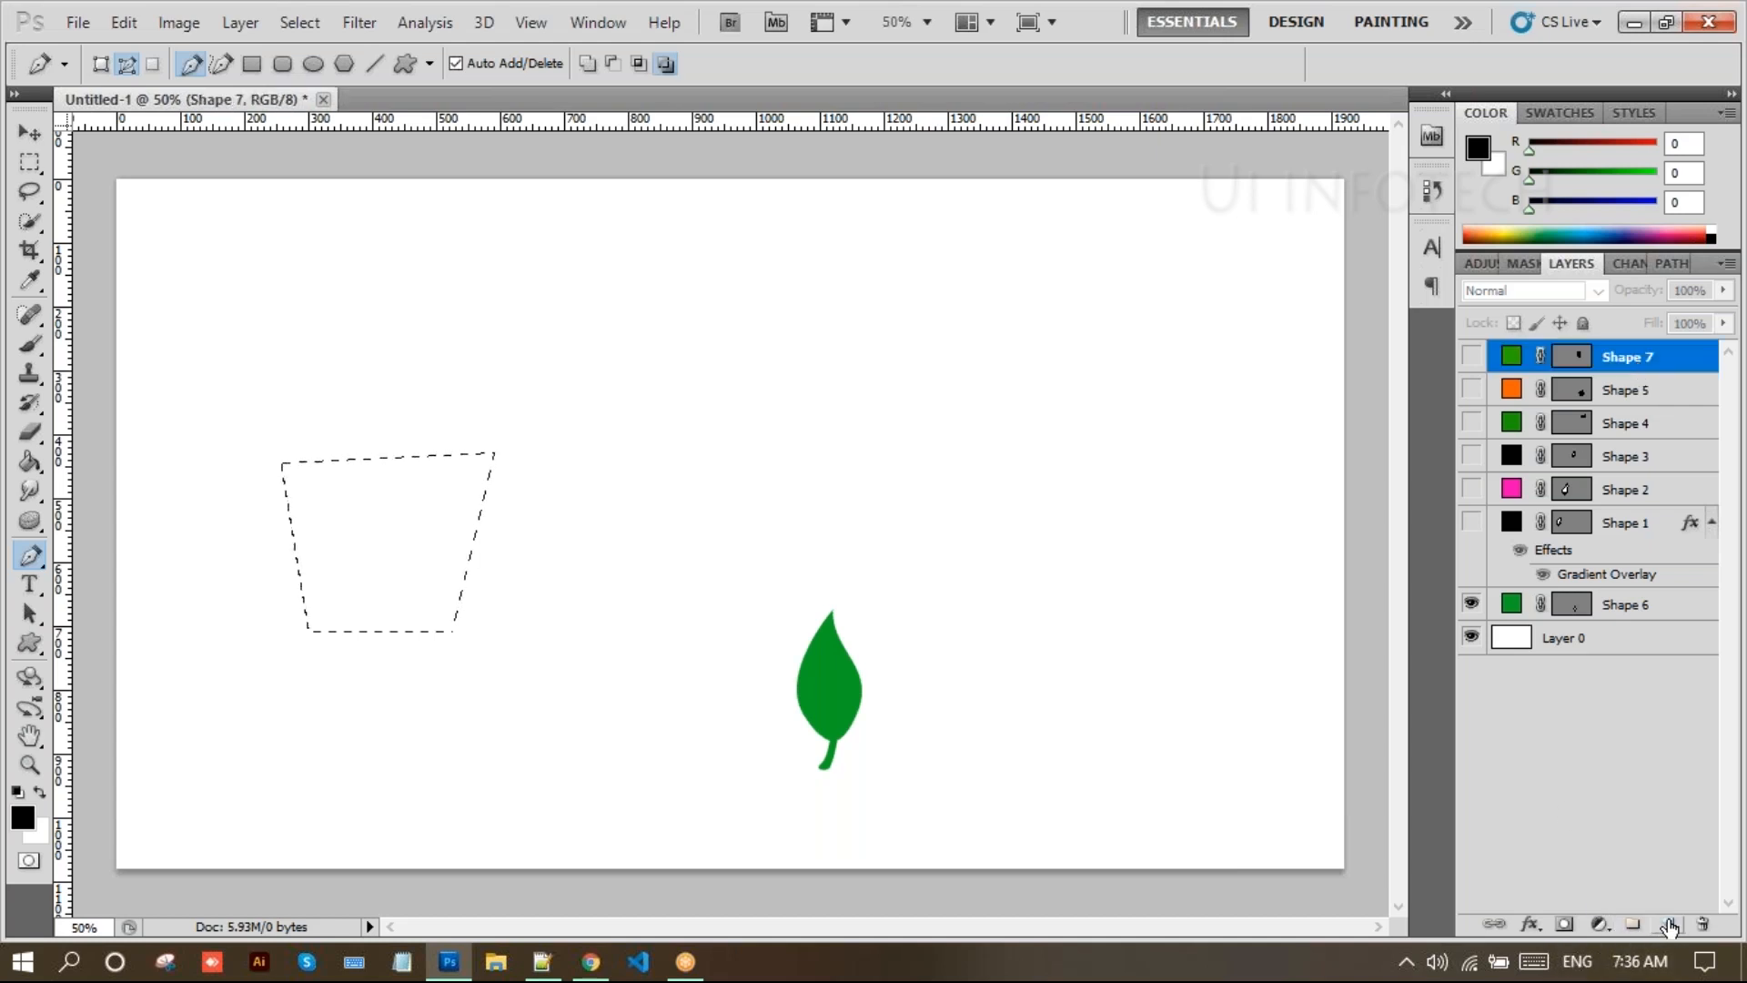
pyautogui.click(1670, 925)
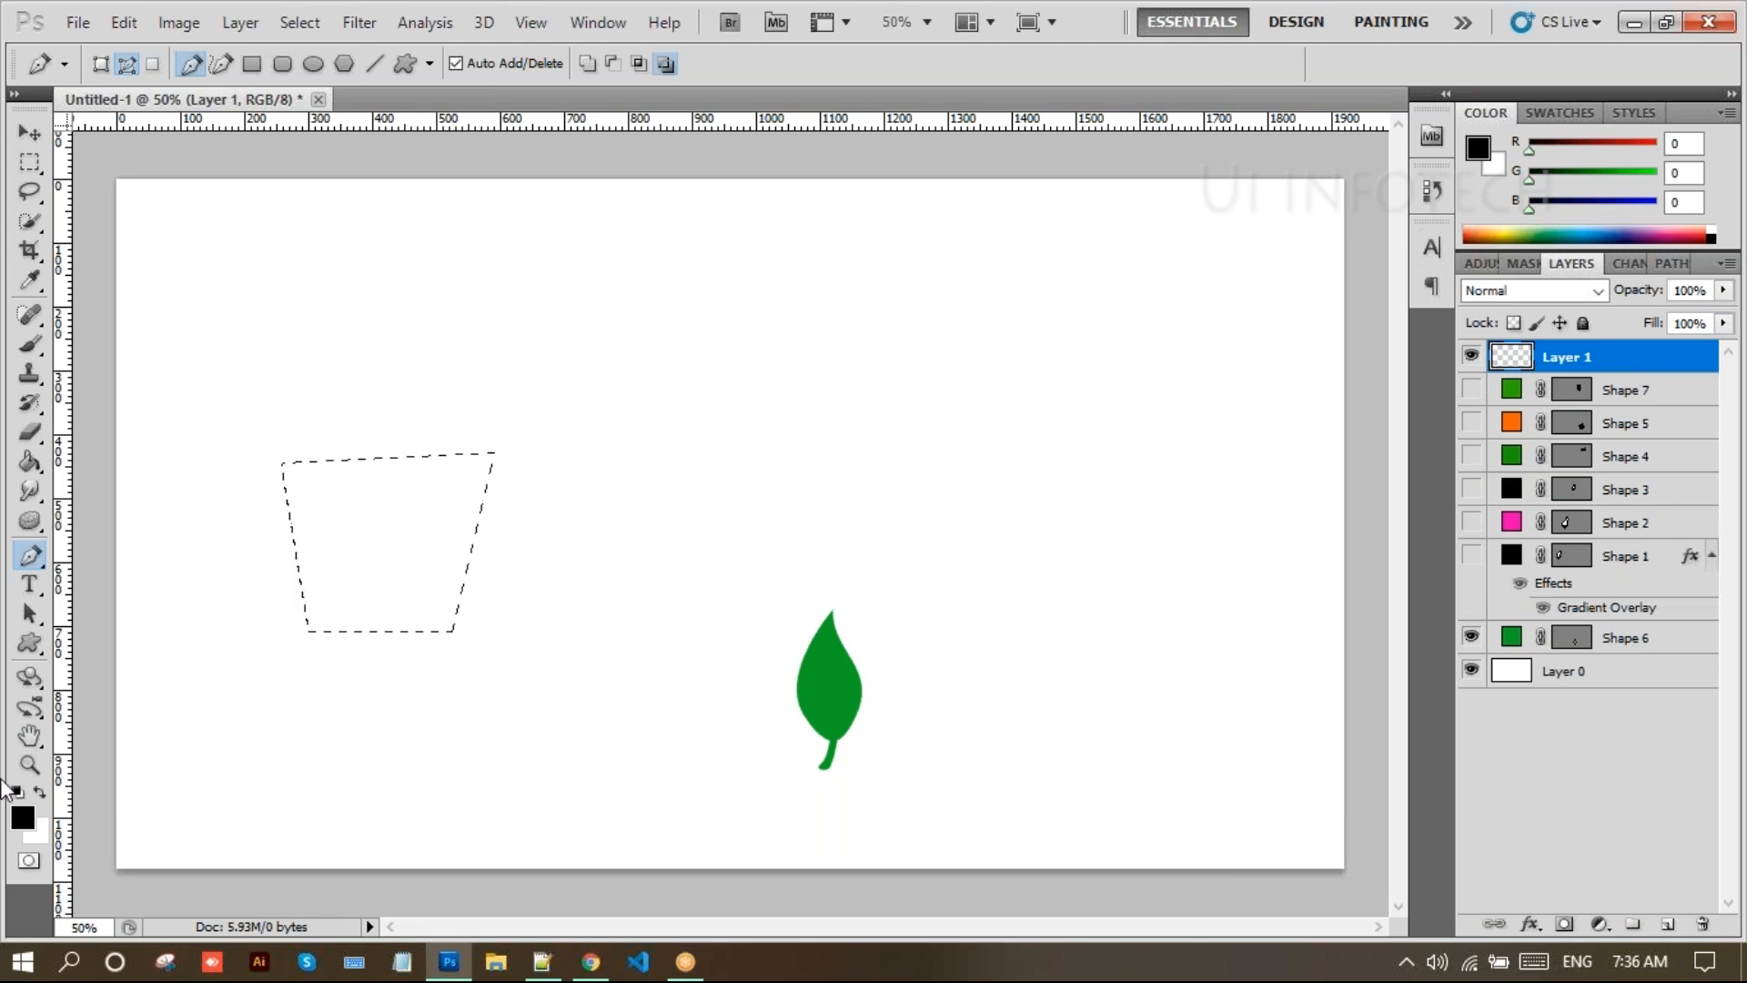
# Set the foreground color to gray b7b7b7, fill the bucket selection with it using the Paint Bucket tool, and deselect
pyautogui.click(22, 819)
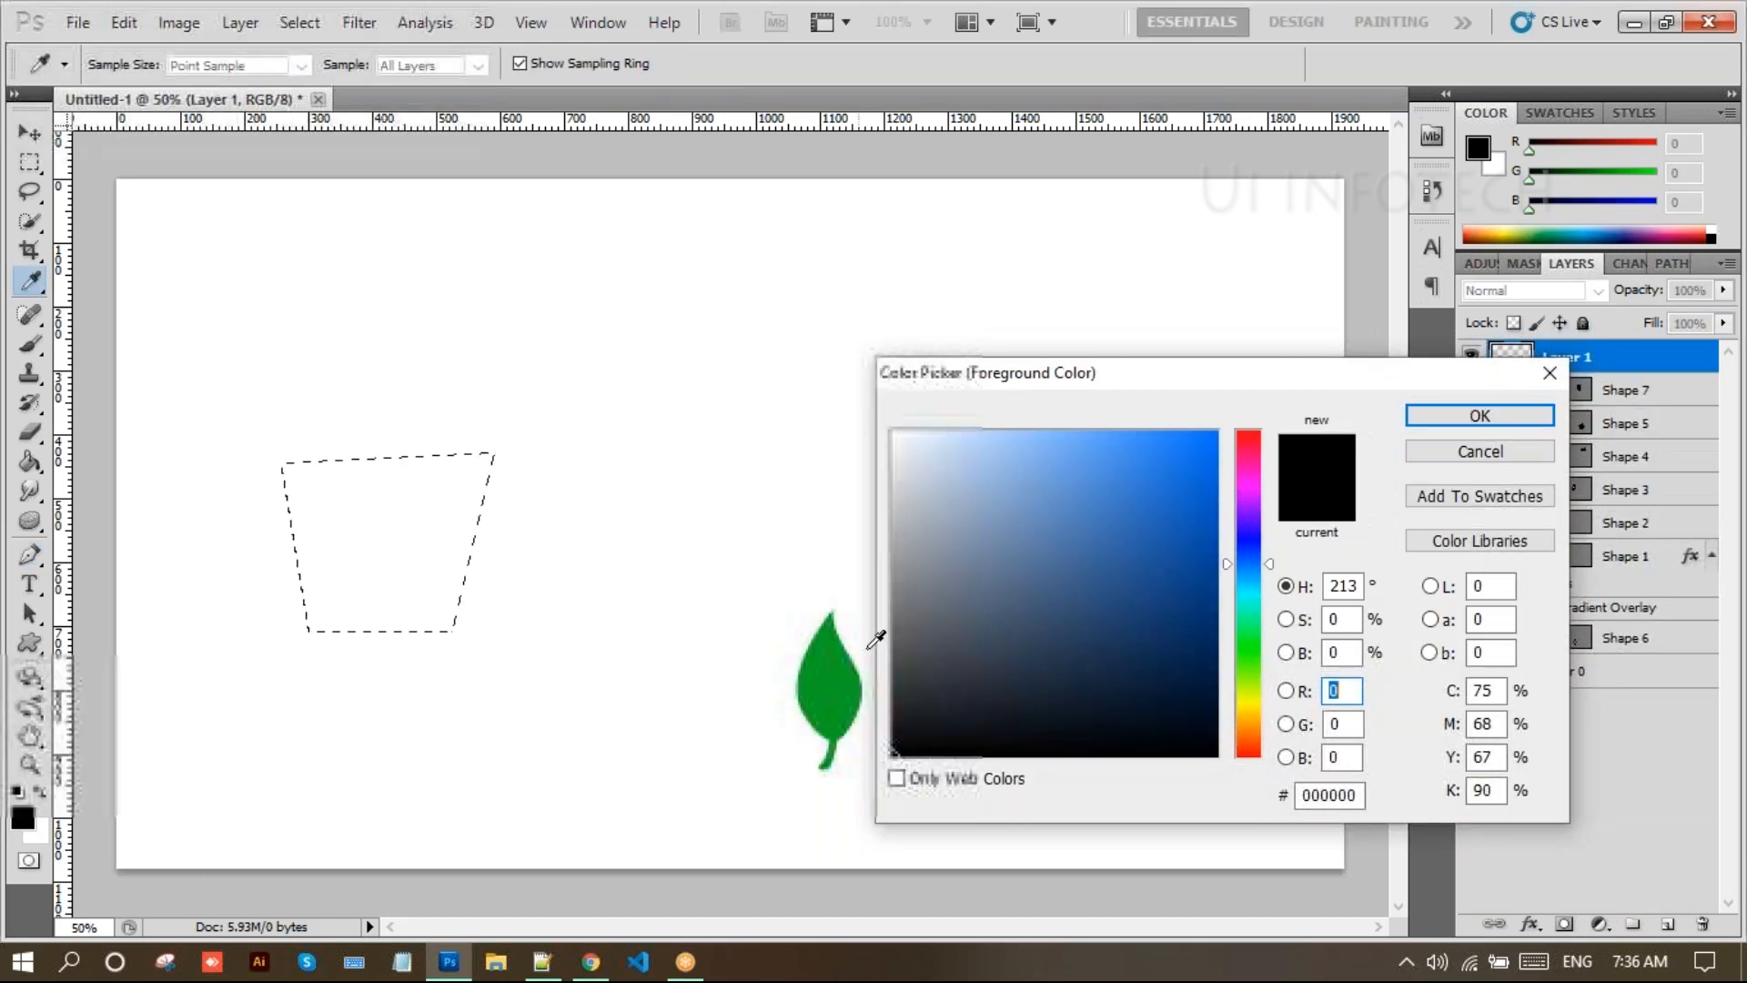
pyautogui.click(899, 600)
pyautogui.moveTo(892, 584); pyautogui.dragTo(894, 522)
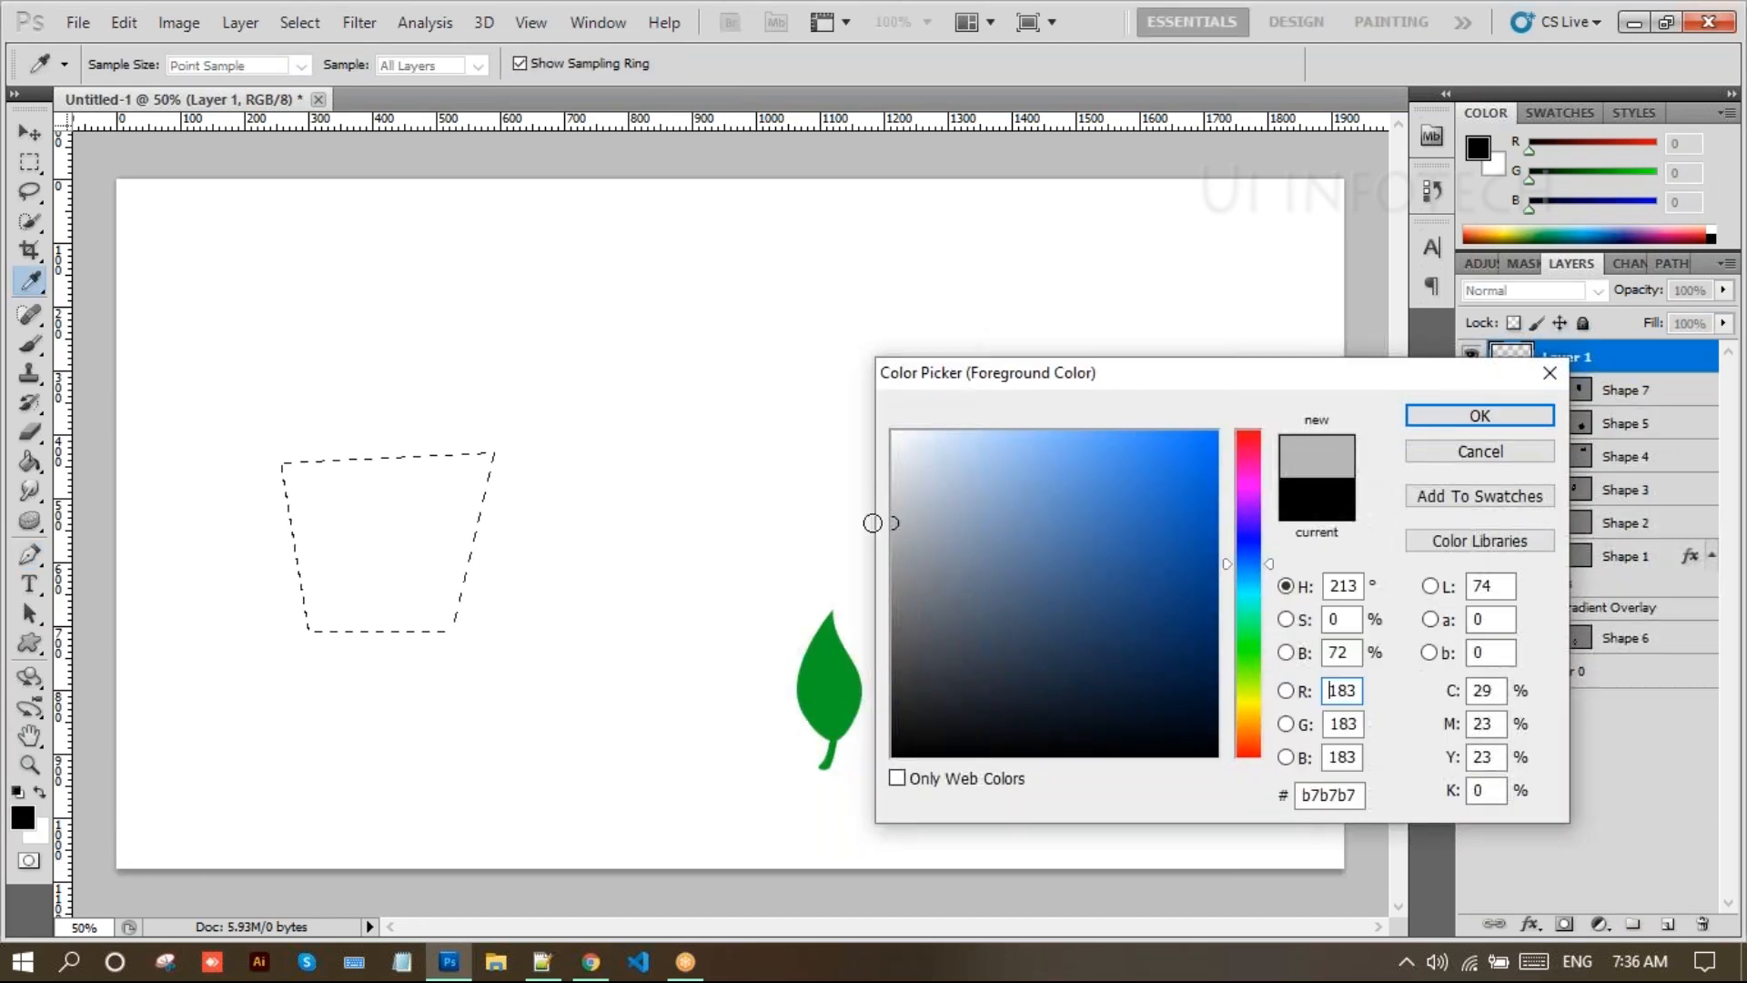
pyautogui.click(1447, 417)
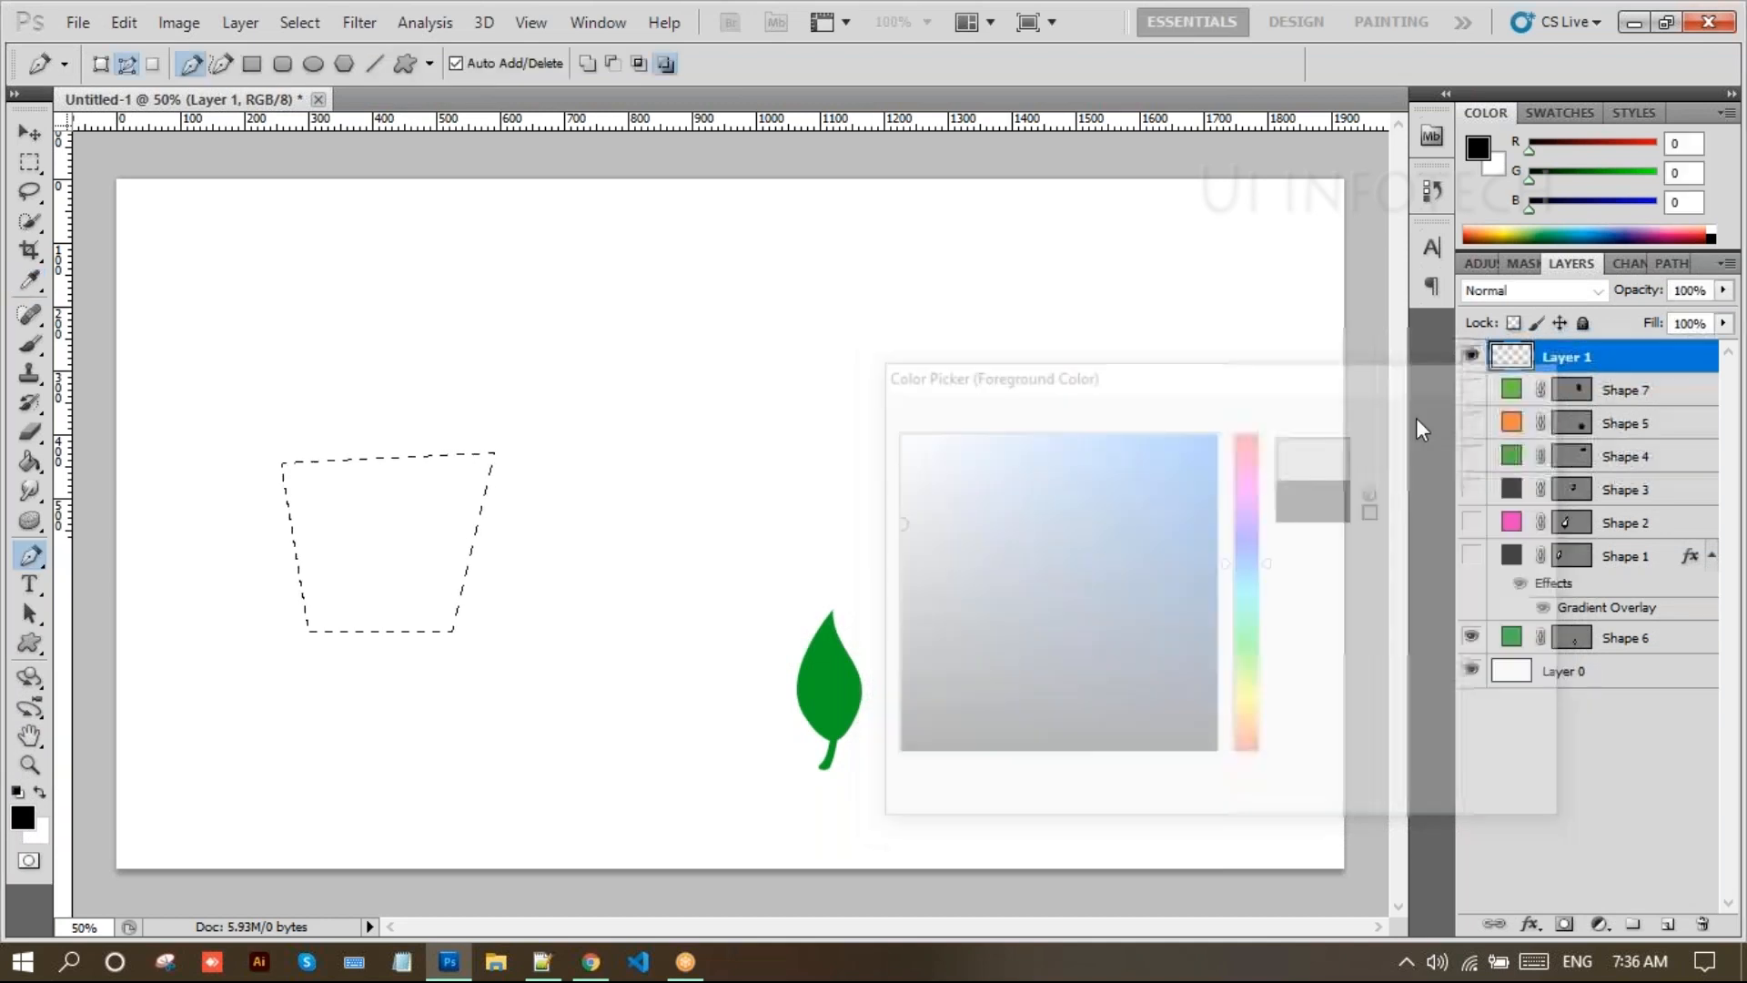
pyautogui.click(29, 462)
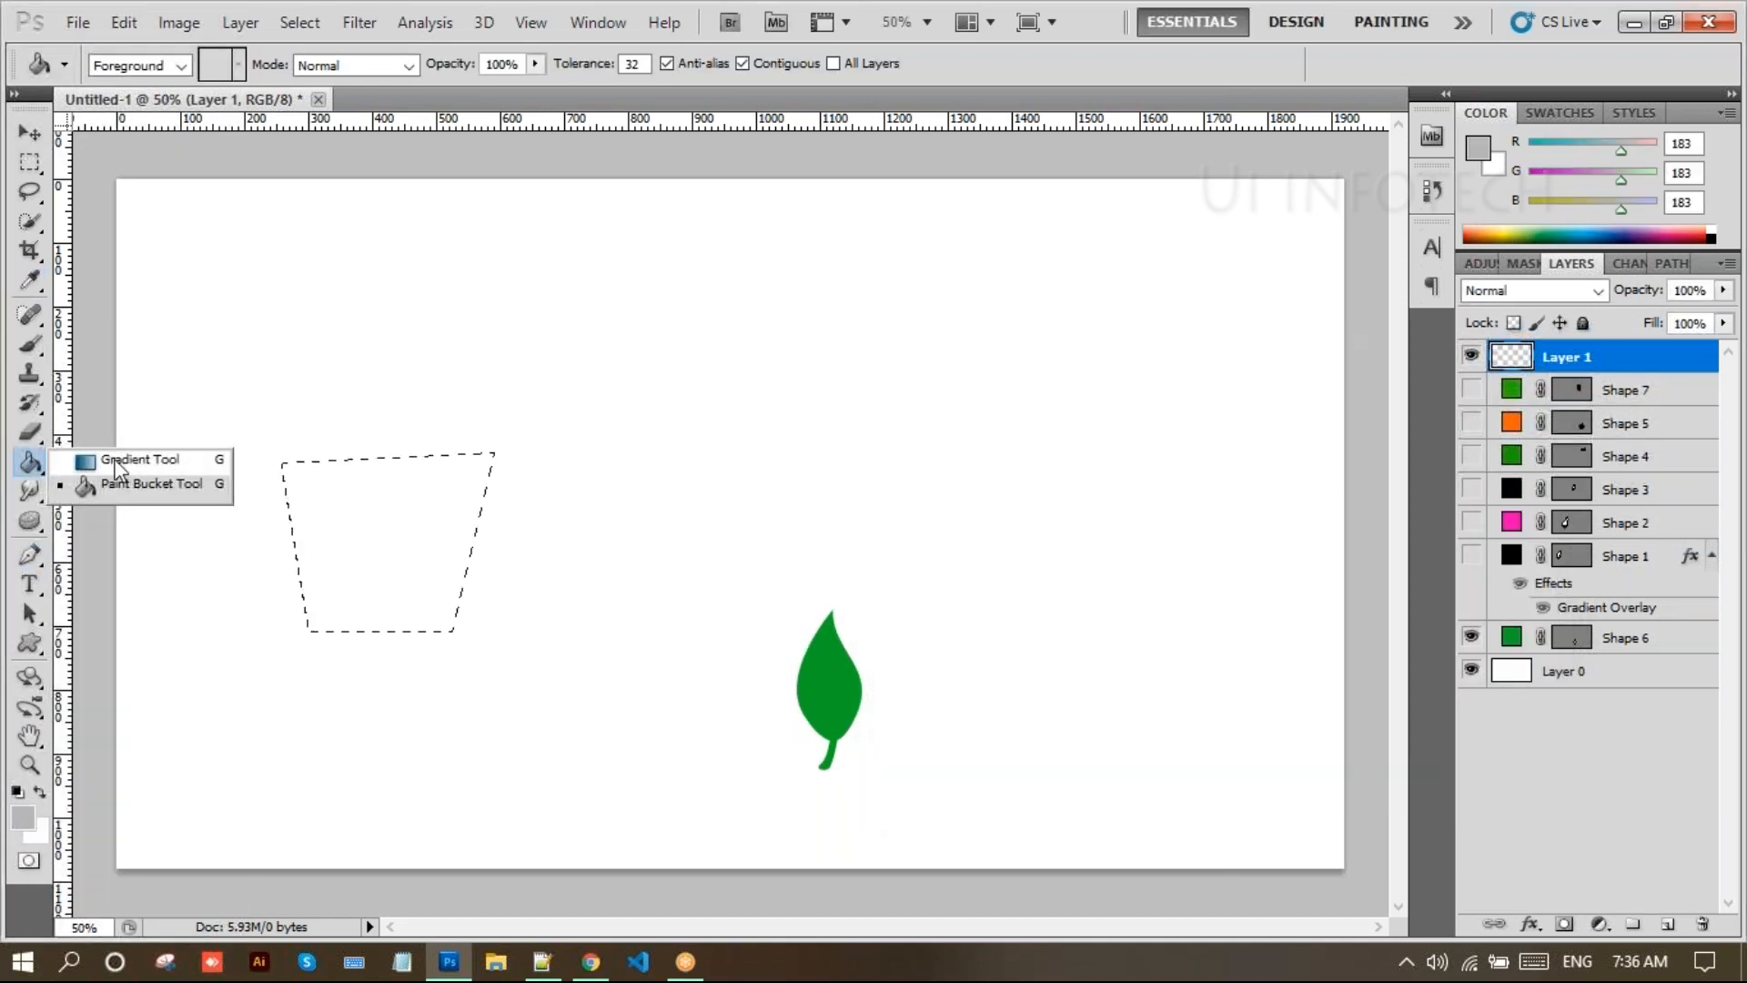
pyautogui.click(137, 483)
pyautogui.click(359, 546)
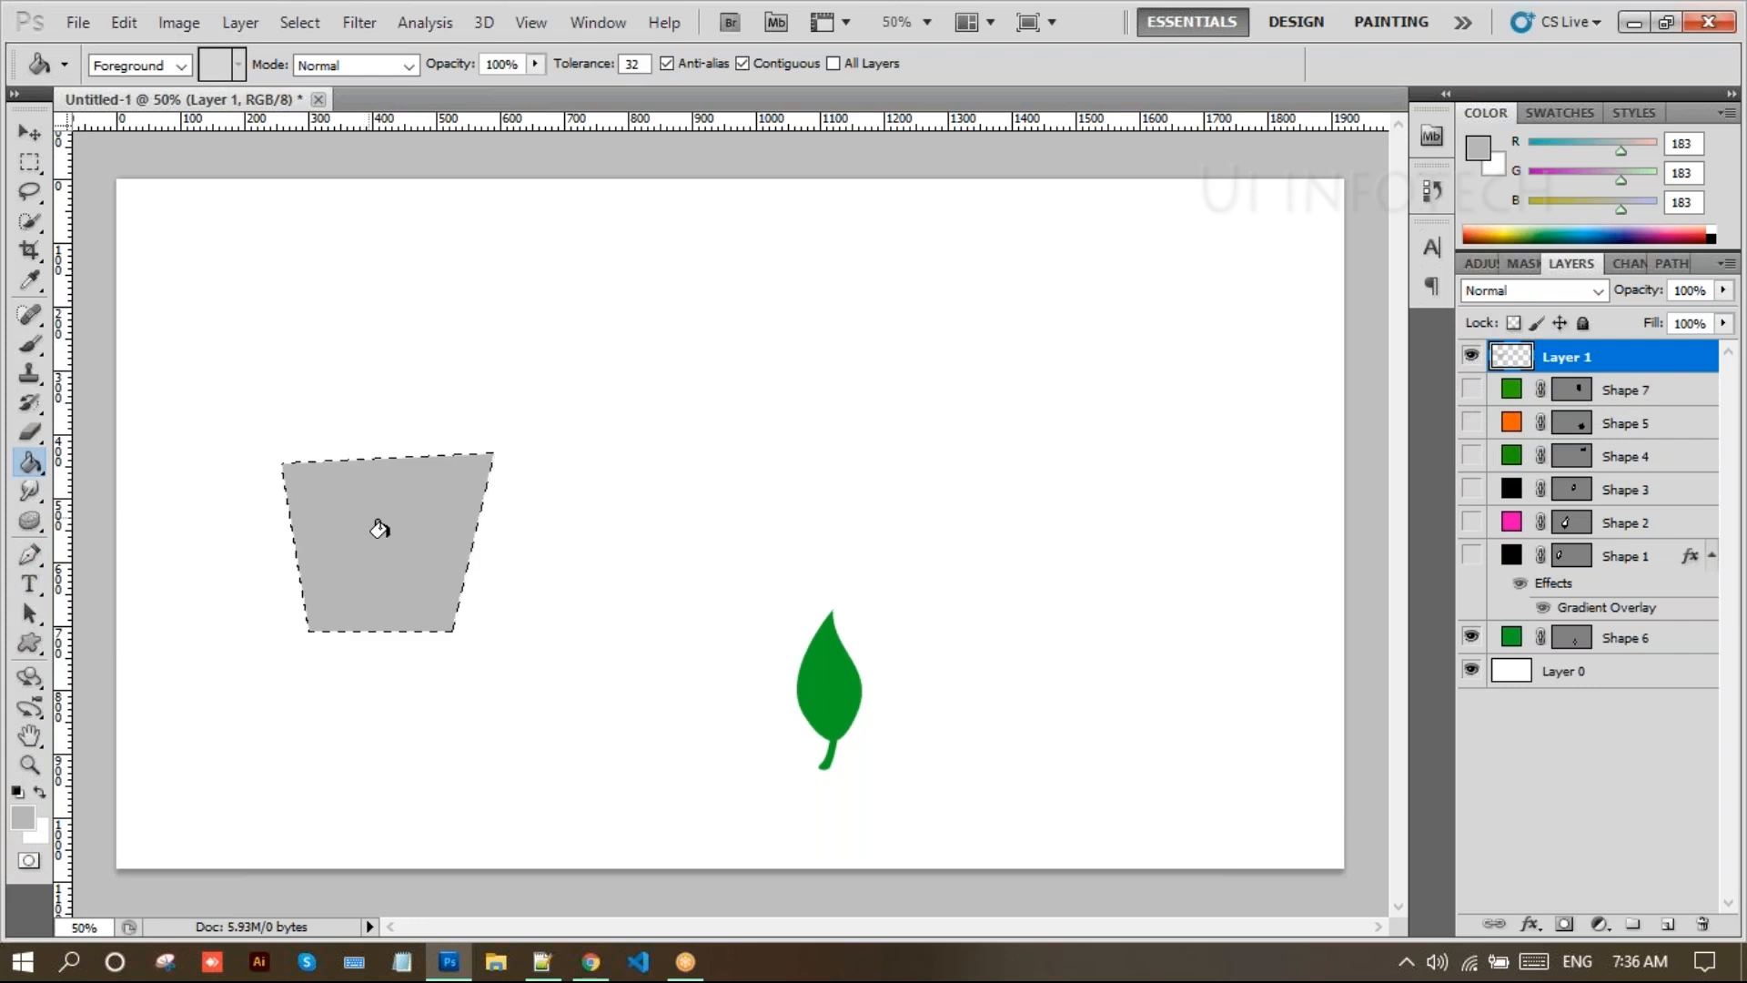
pyautogui.hotkey('ctrl', 'd')
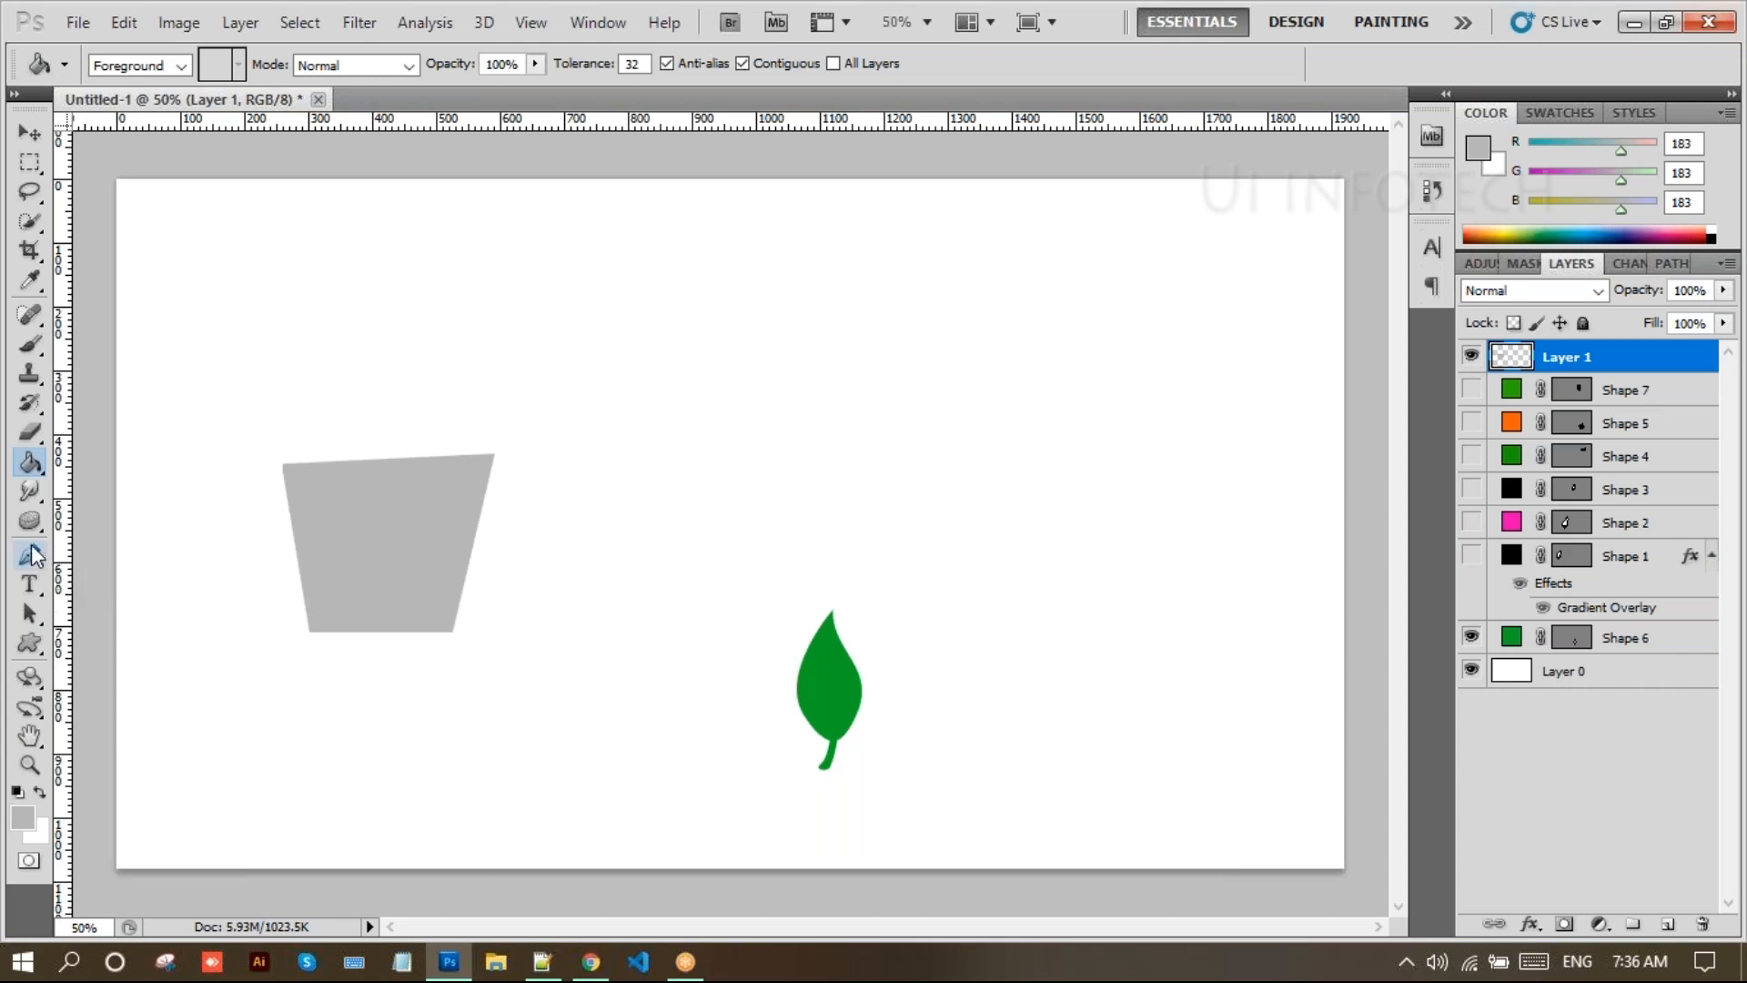
# Draw a flat ellipse shape about 340 by 80 px across the gray bucket's upper edge
pyautogui.click(29, 646)
pyautogui.click(114, 690)
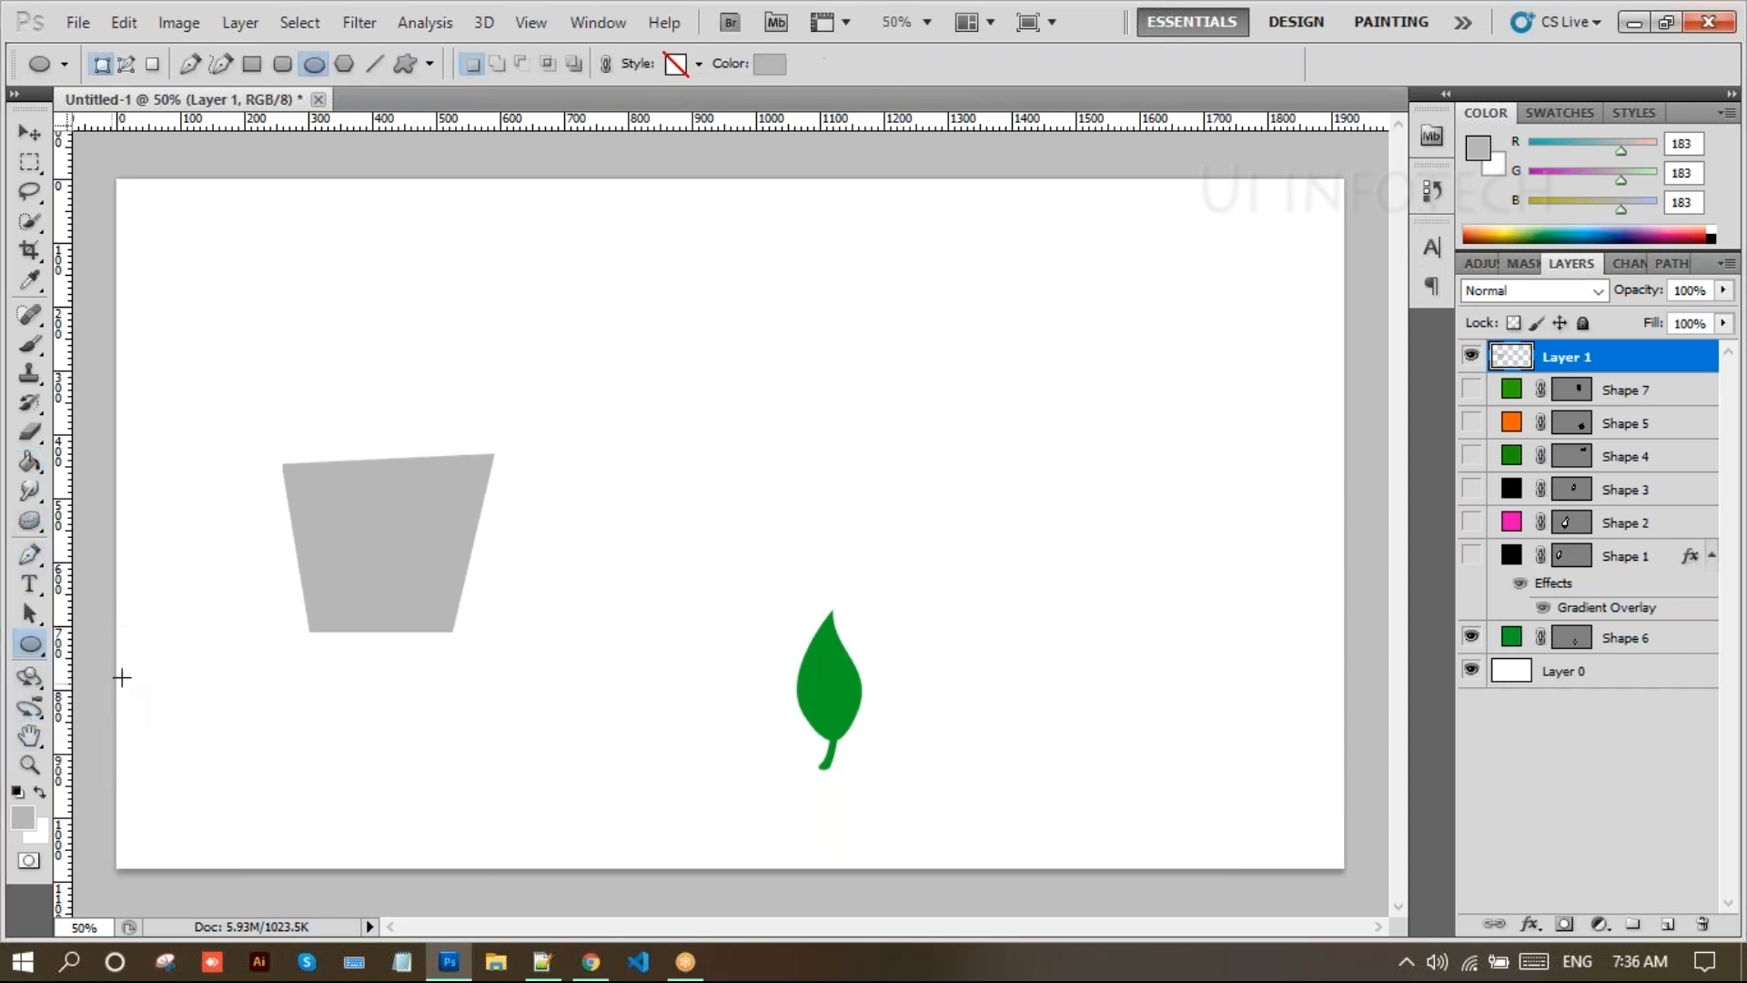
pyautogui.moveTo(293, 432); pyautogui.dragTo(512, 485)
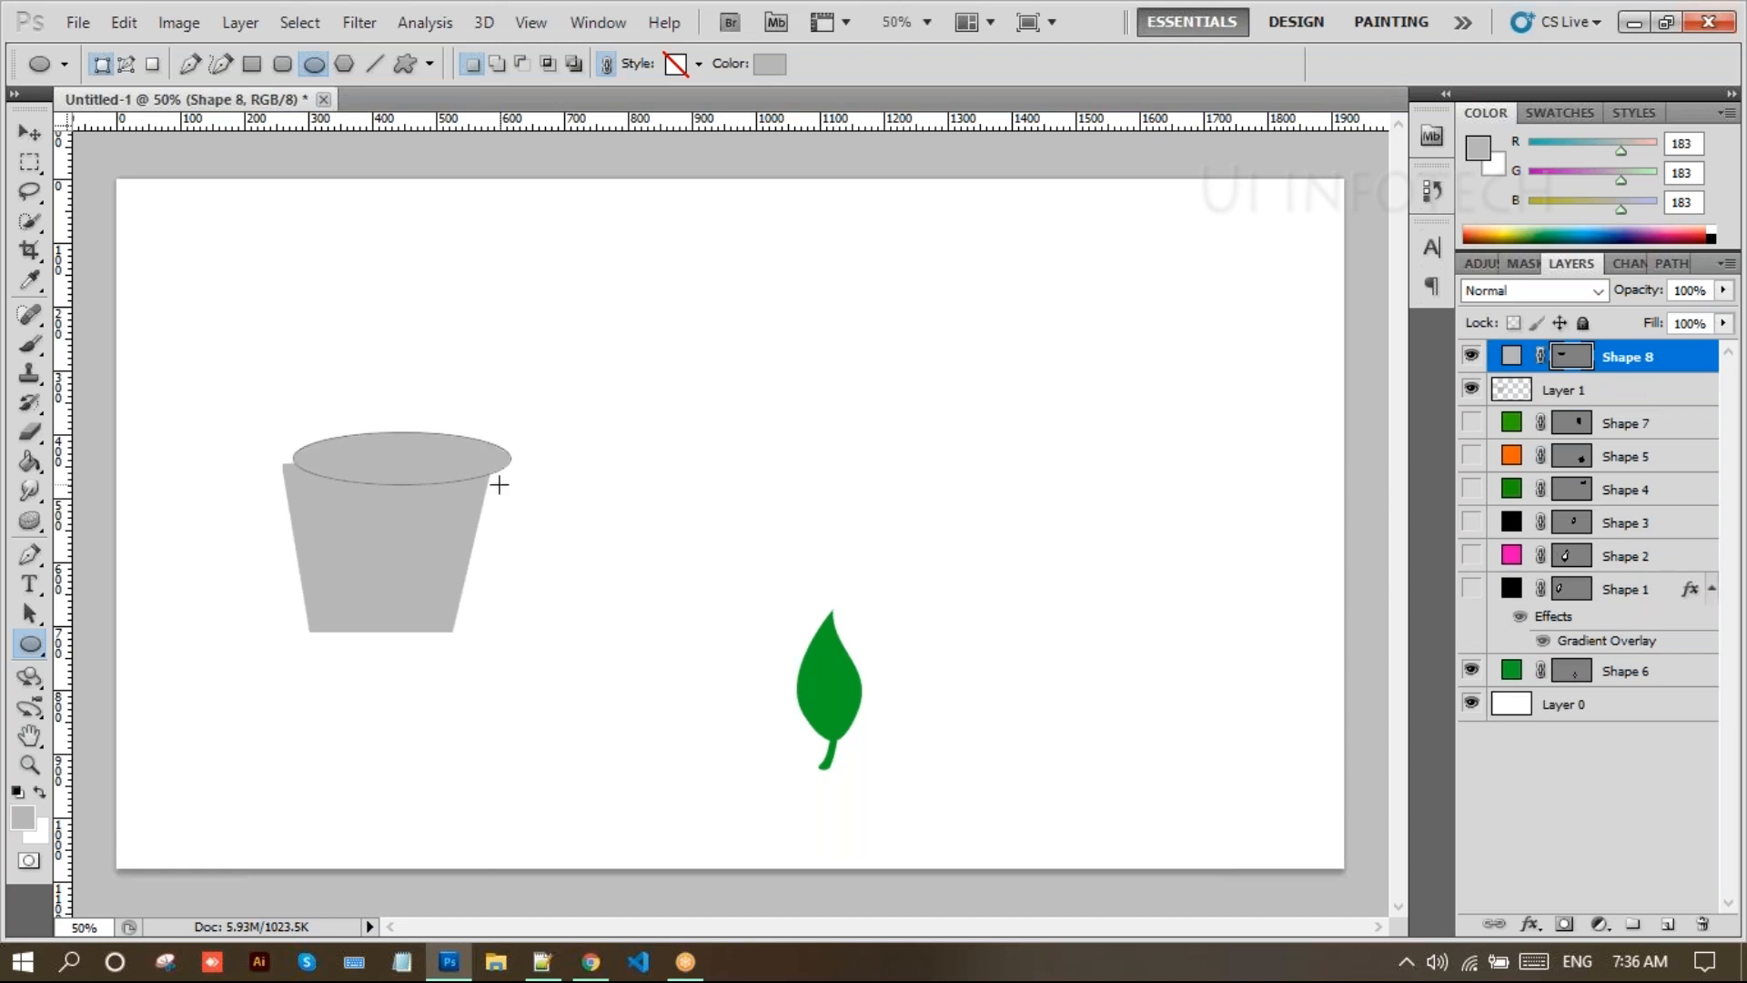
# Recolor the ellipse to solid brown 9f813a
pyautogui.doubleClick(1513, 356)
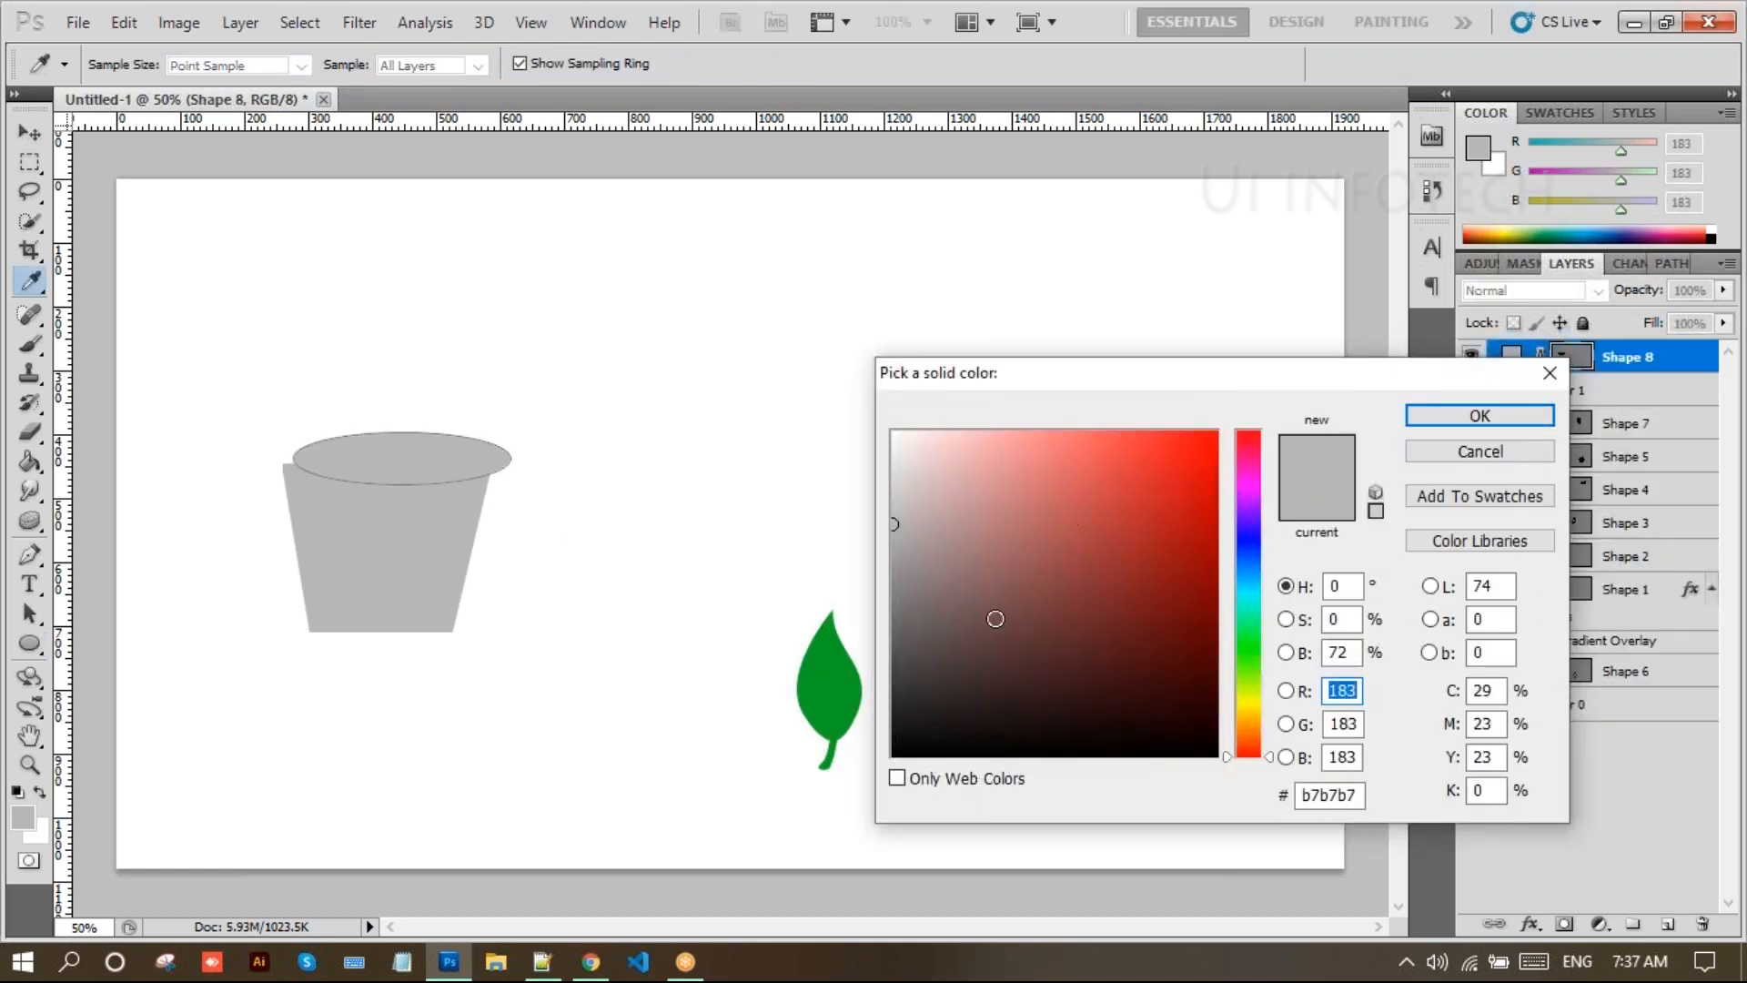
pyautogui.moveTo(1024, 588)
pyautogui.mouseDown()
pyautogui.moveTo(1081, 634)
pyautogui.moveTo(1125, 590)
pyautogui.mouseUp()
pyautogui.moveTo(1251, 760); pyautogui.dragTo(1248, 719)
pyautogui.moveTo(1111, 568); pyautogui.dragTo(1097, 546)
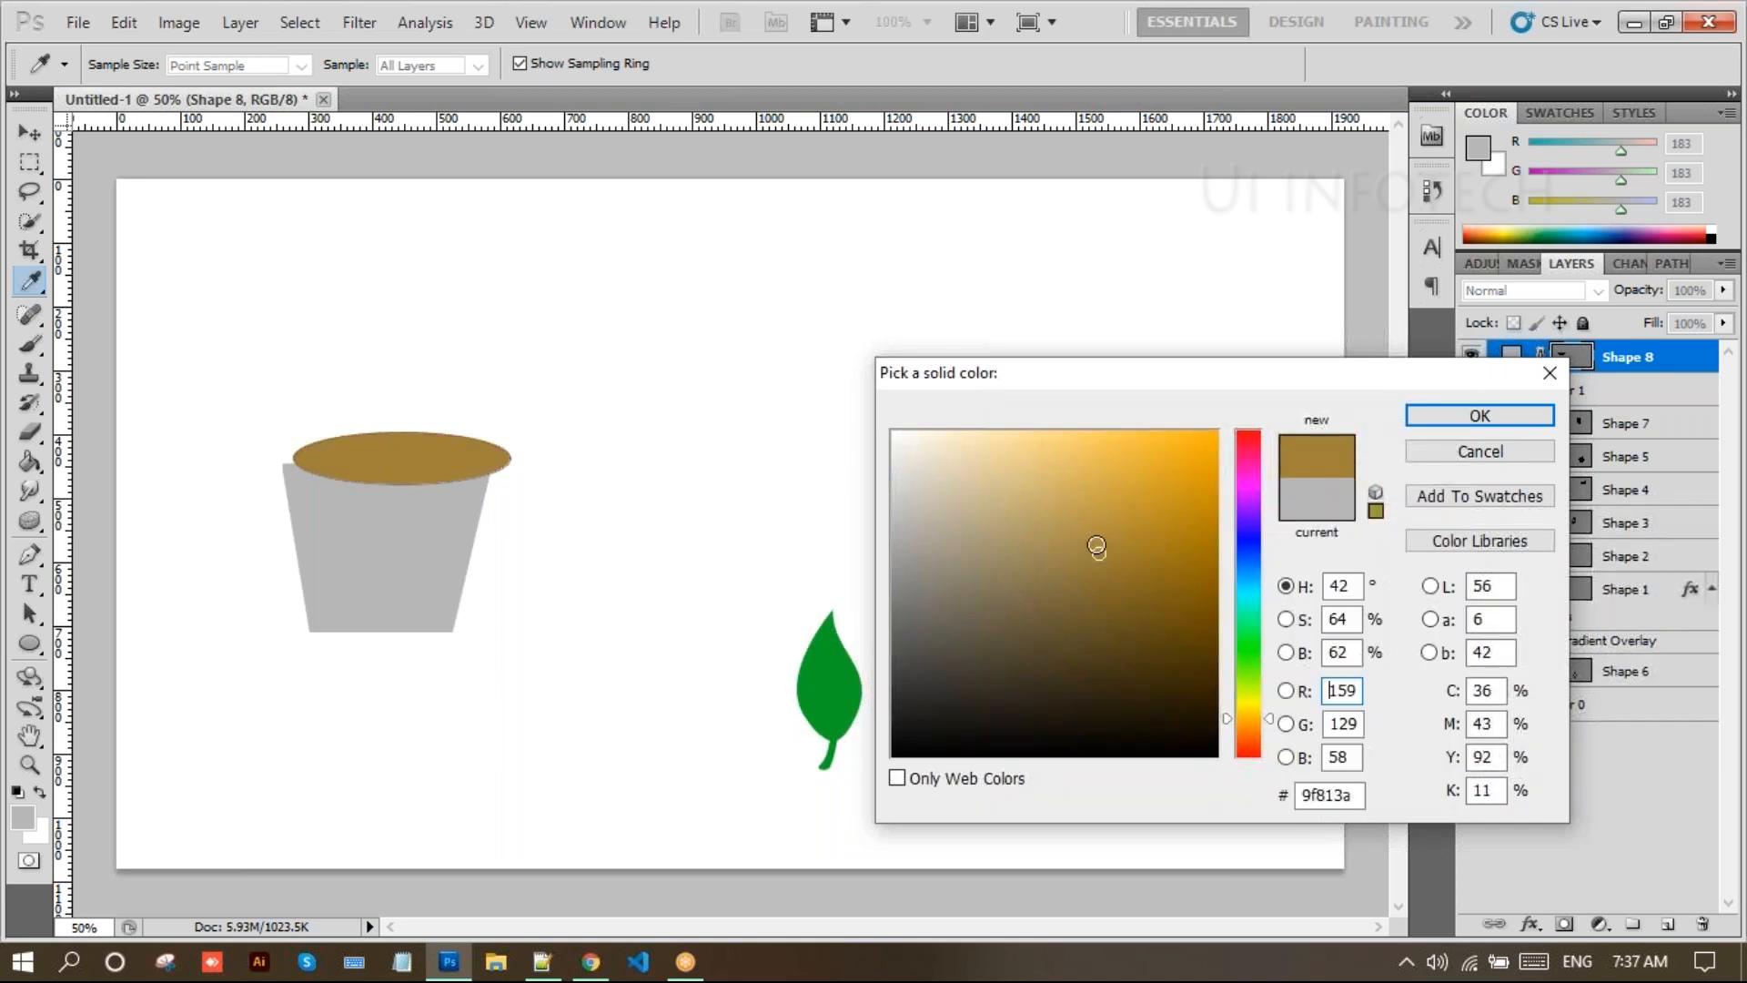
pyautogui.click(1460, 421)
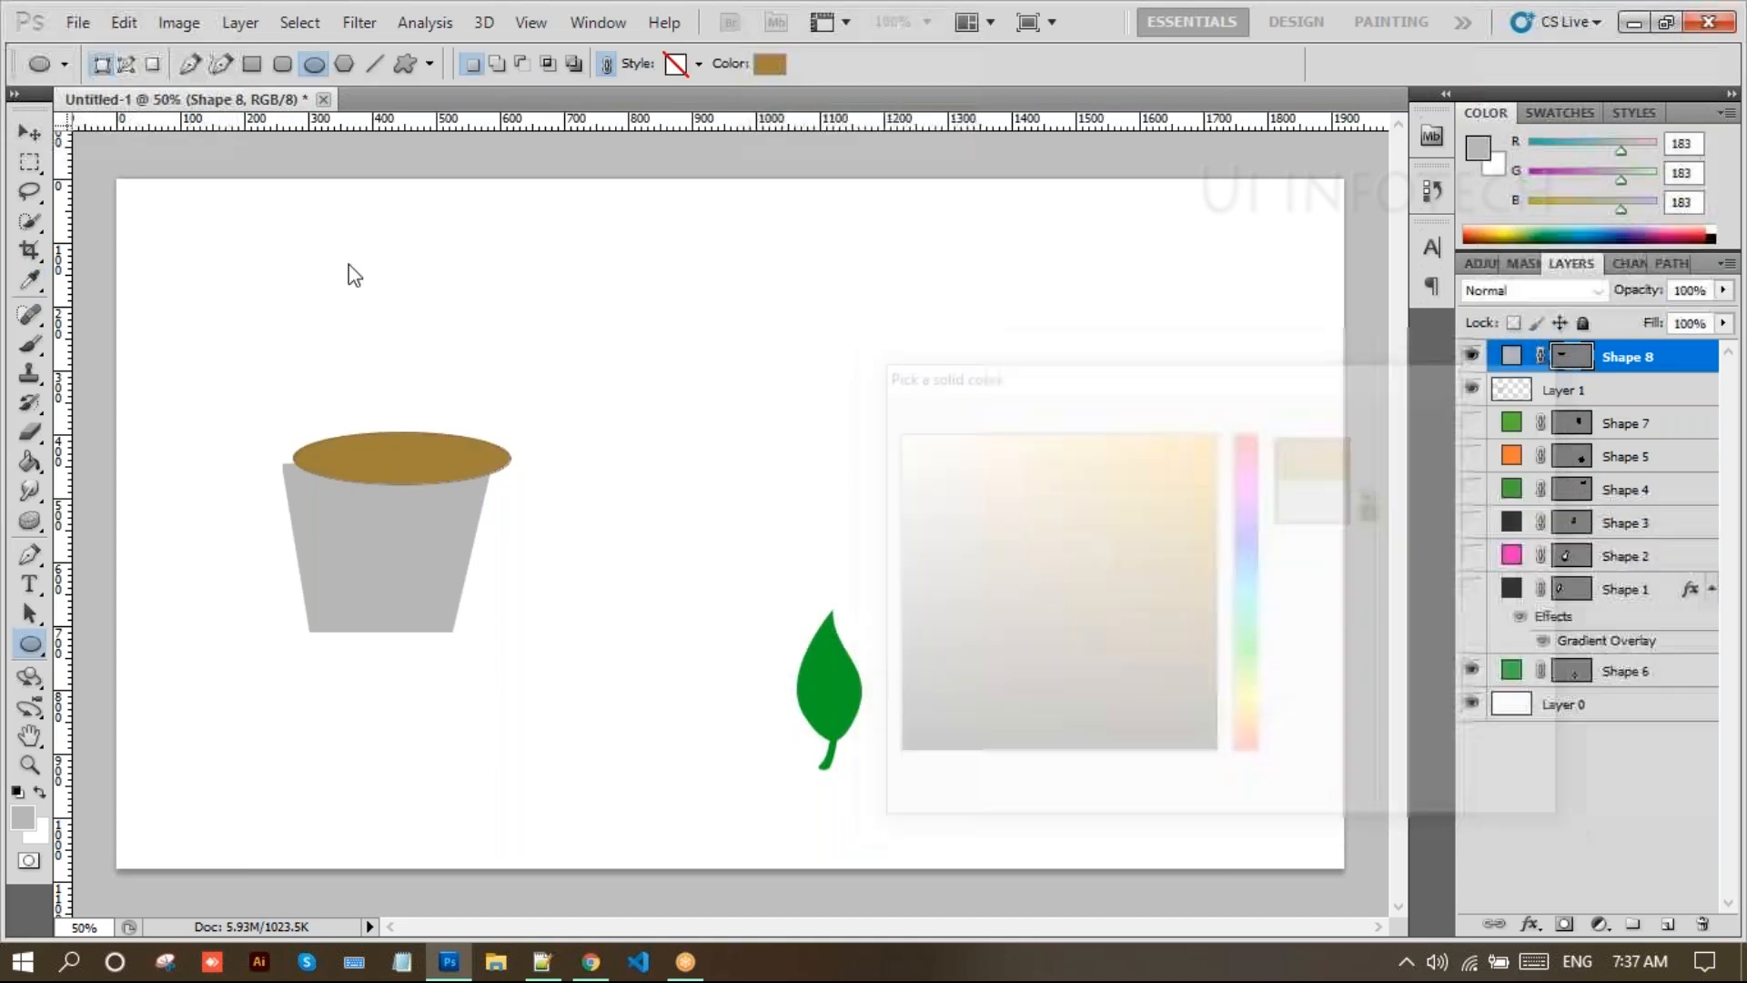
# Nudge the brown ellipse about 25 px to the left so it lines up with the bucket's upper edge
pyautogui.click(31, 130)
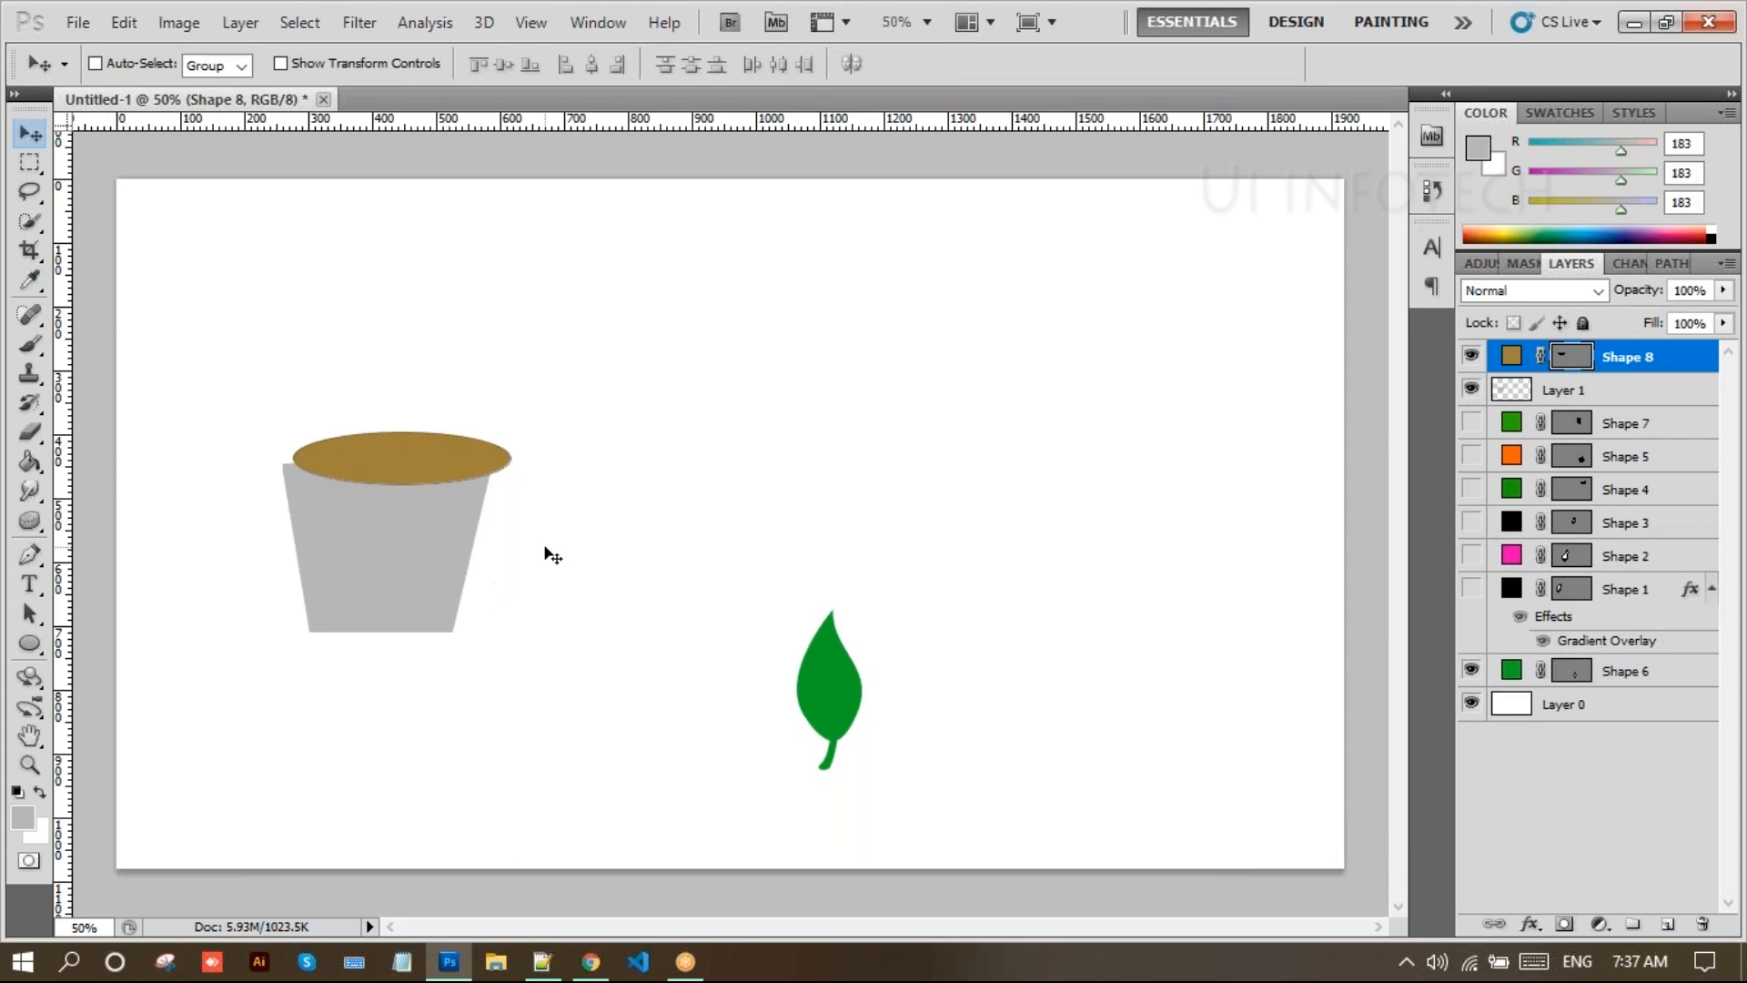
pyautogui.press('Left')
pyautogui.press('Left')
pyautogui.press('Left')
pyautogui.press('Left')
pyautogui.press('Left')
pyautogui.press('Left')
pyautogui.press('Left')
pyautogui.press('Left')
pyautogui.press('Left')
pyautogui.press('Left')
pyautogui.press('Left')
pyautogui.press('Left')
pyautogui.press('Left')
pyautogui.press('Left')
pyautogui.press('Left')
pyautogui.press('Left')
pyautogui.press('Left')
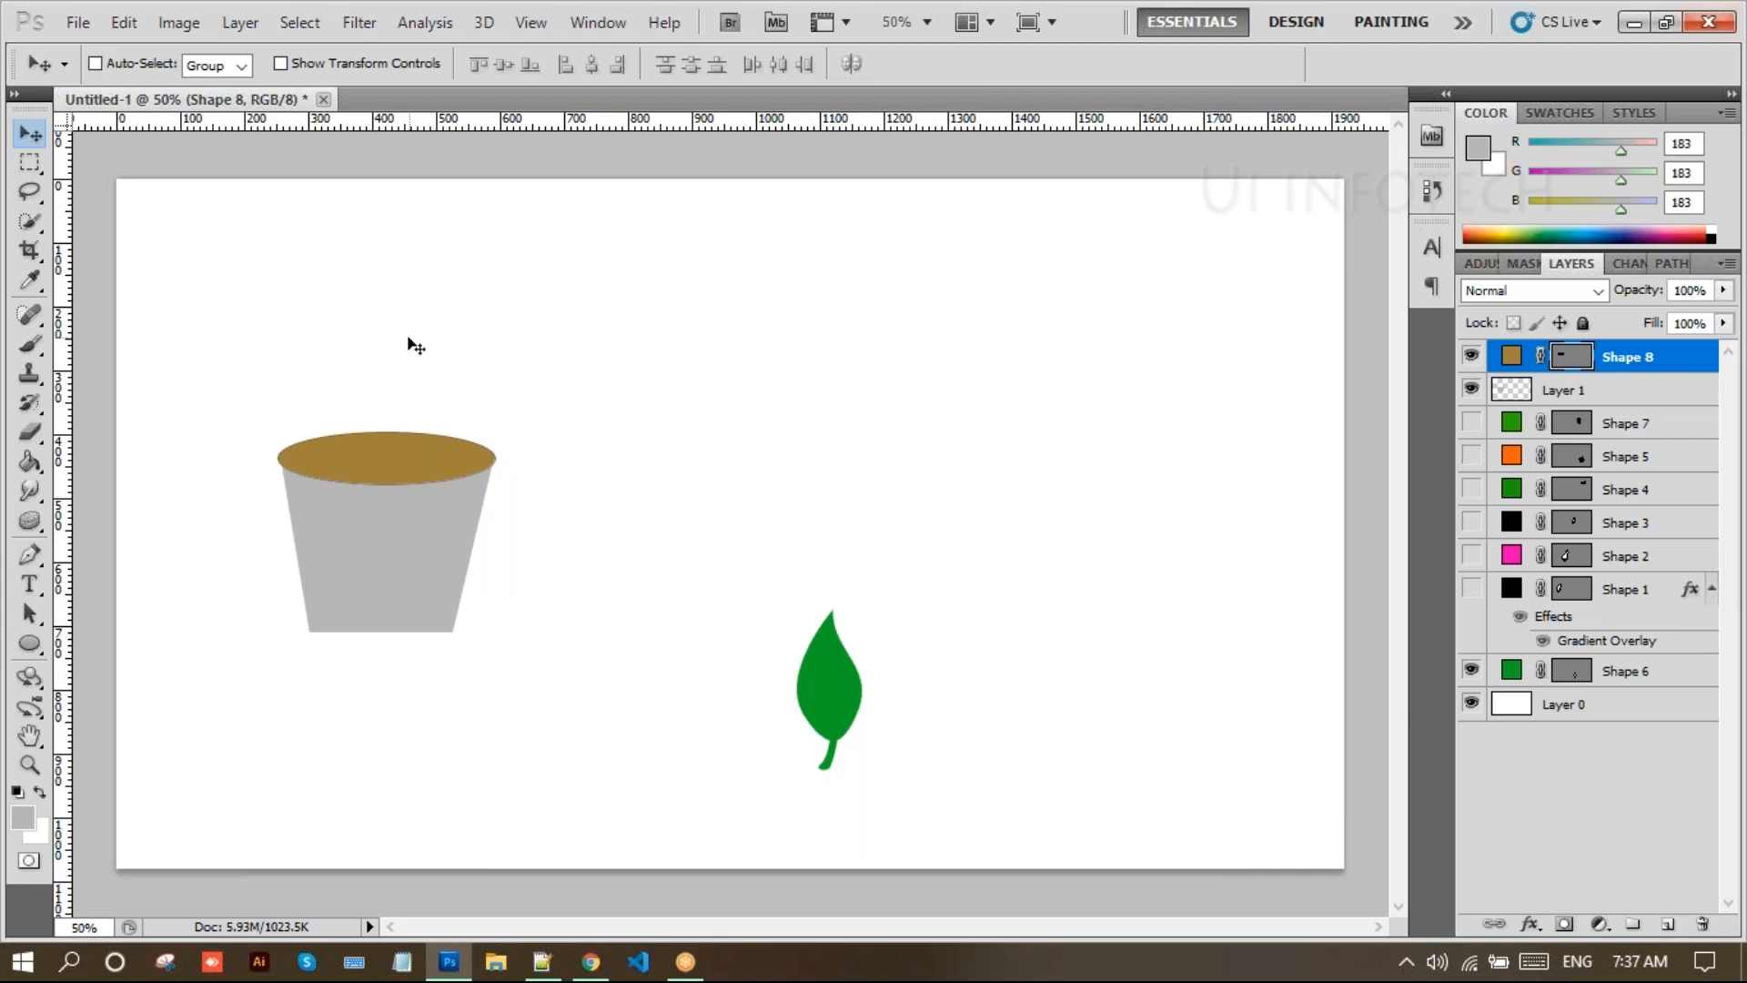
# Deselect the ellipse's layer and draw the grass blades custom shape about 260 by 310 px, rising out of the brown ellipse
pyautogui.moveTo(40, 651); pyautogui.dragTo(142, 766)
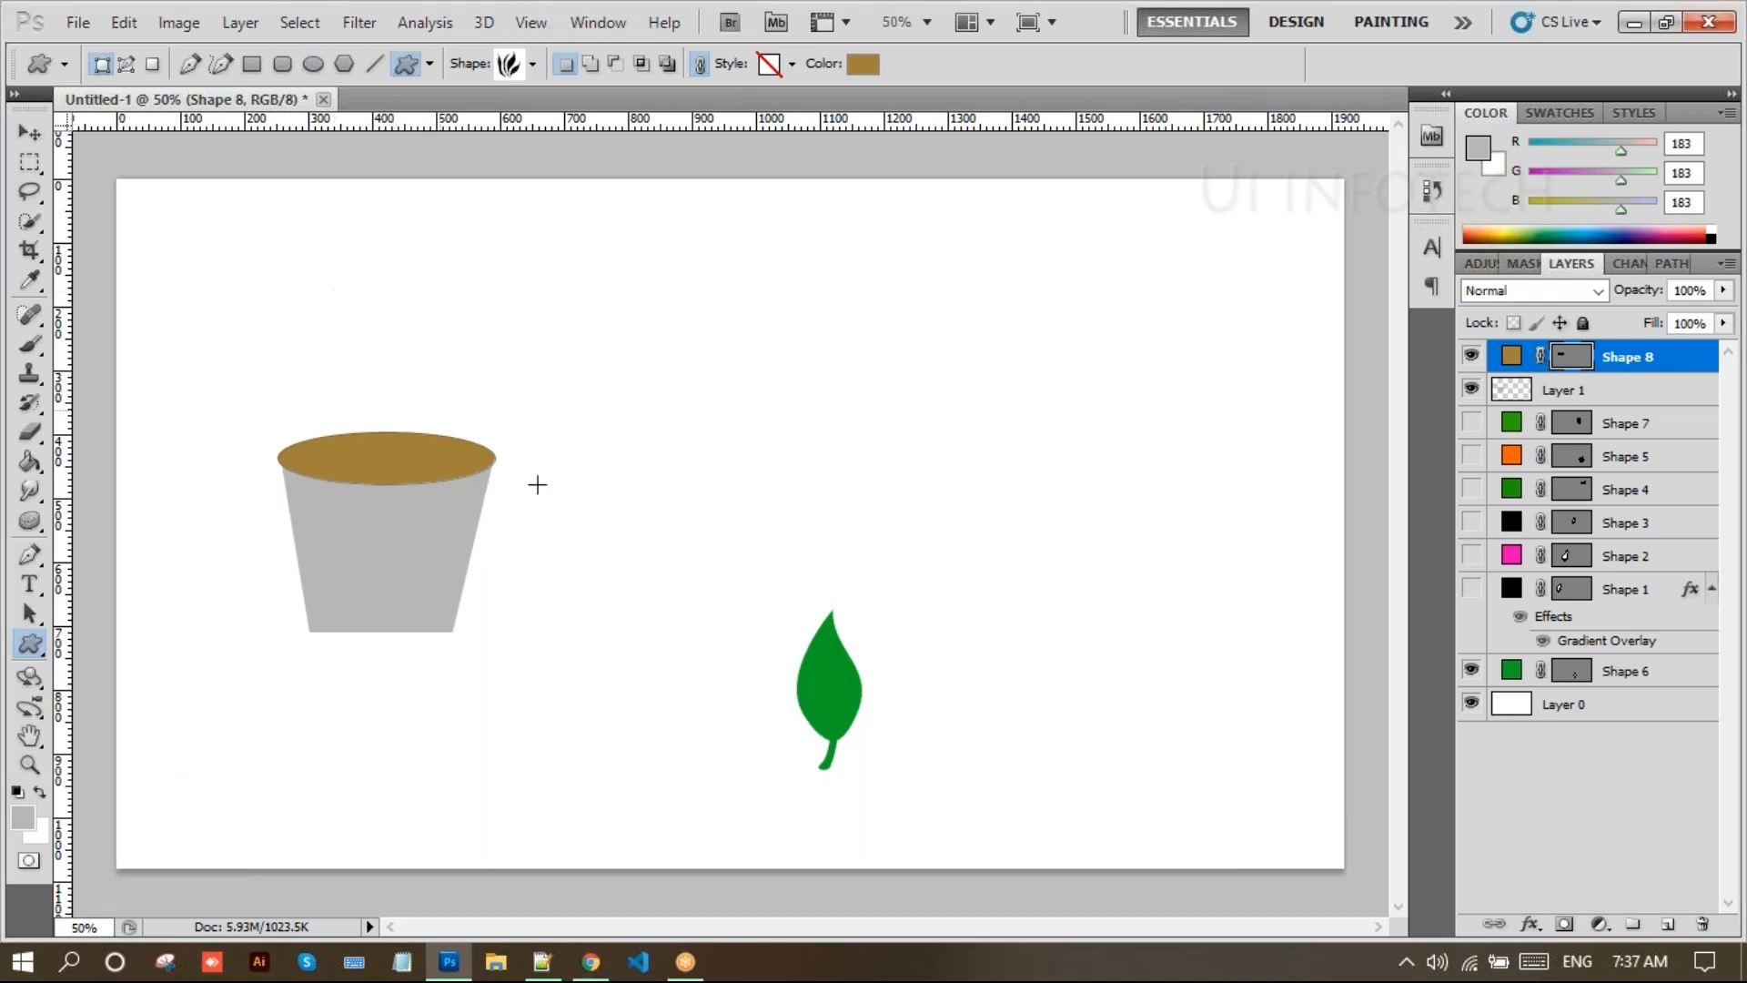
pyautogui.click(1598, 839)
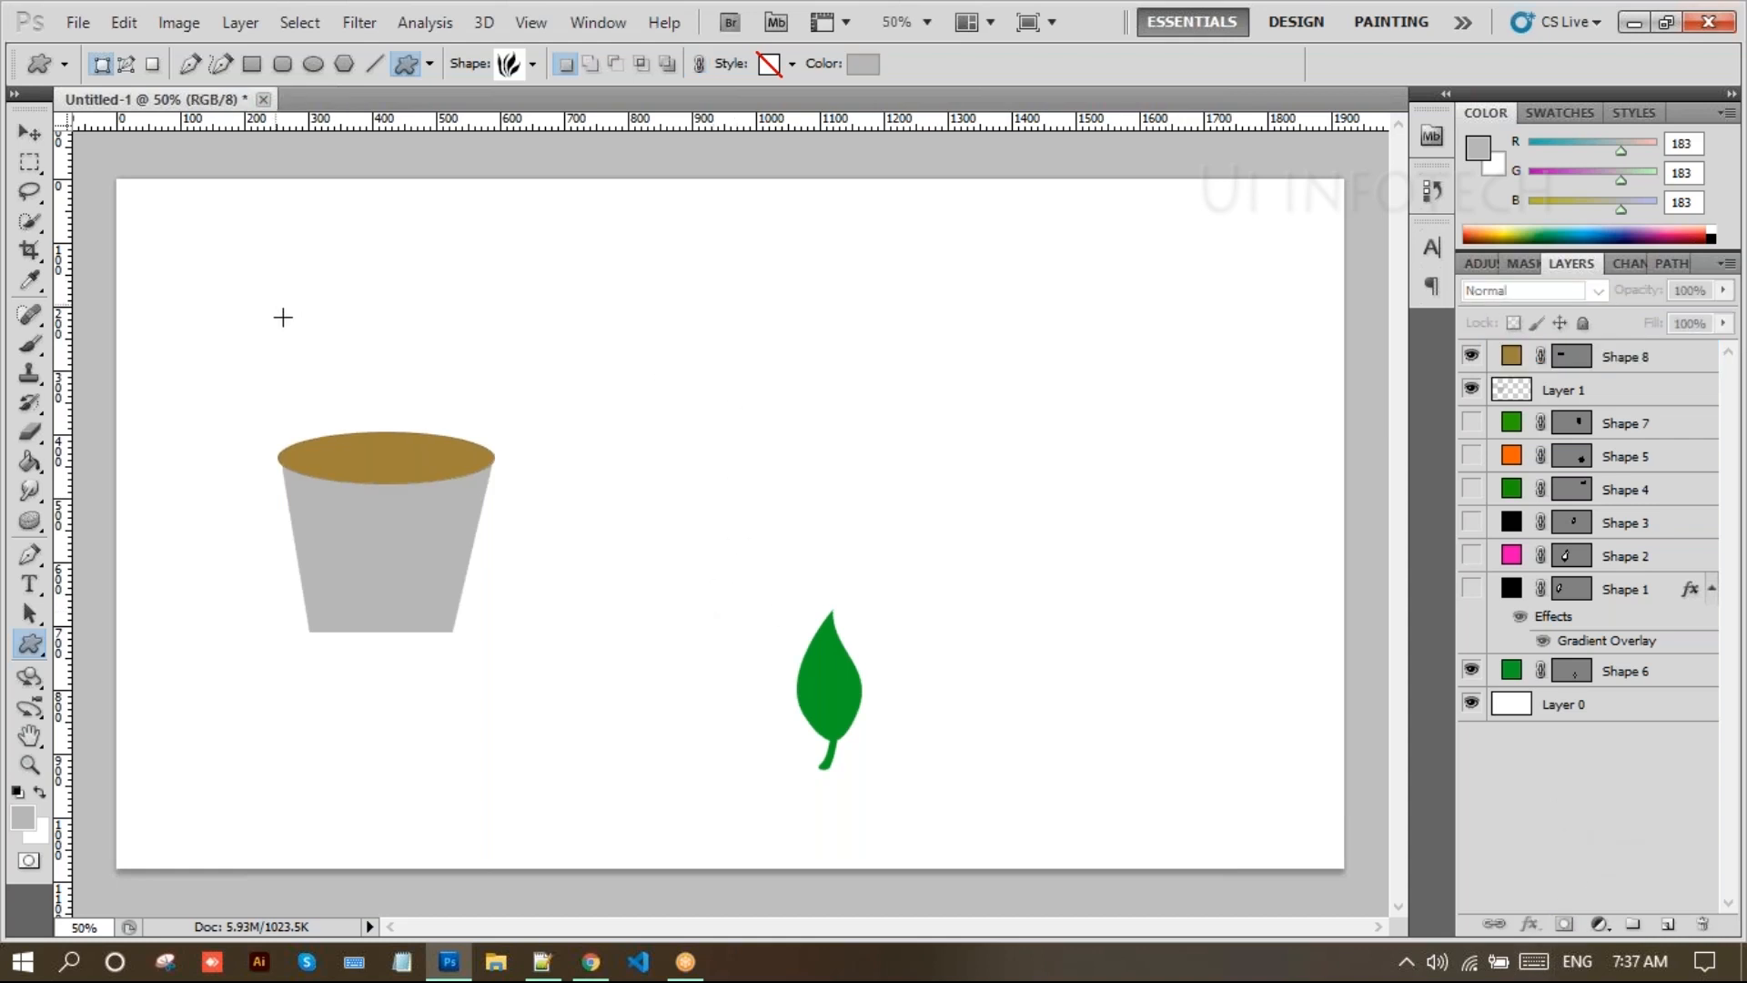
pyautogui.moveTo(352, 284); pyautogui.dragTo(511, 578)
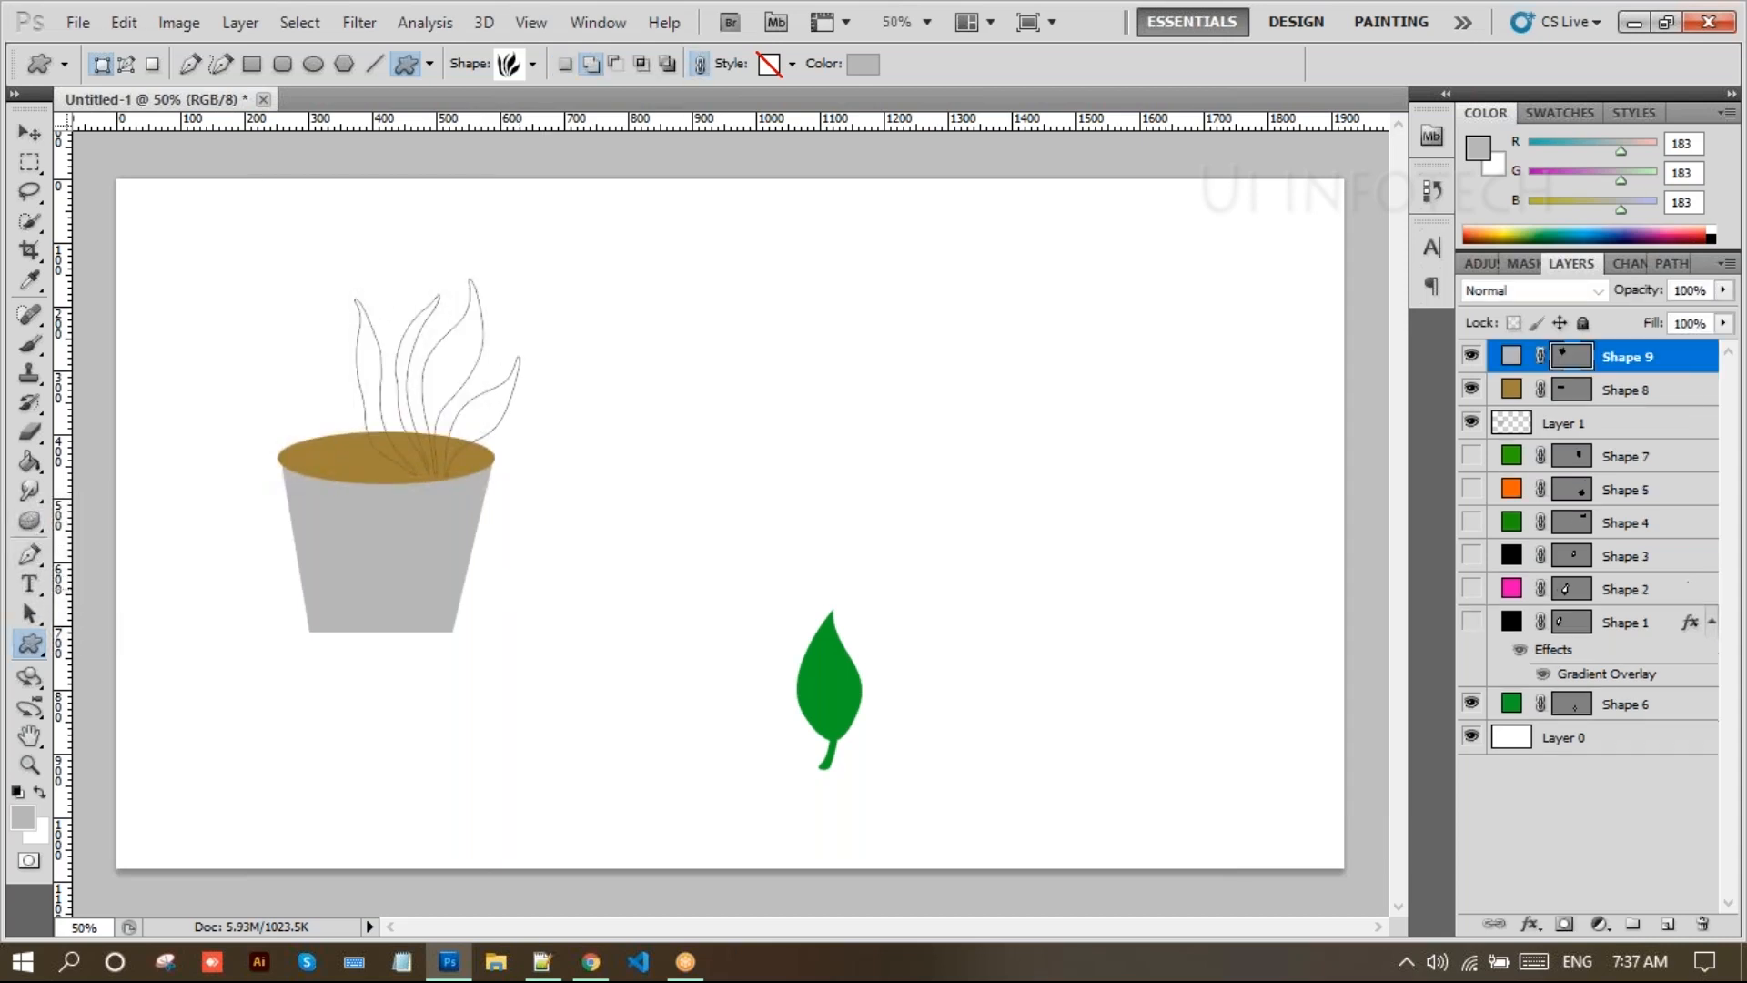
# Move the grass about 60 px left and slightly down so its blades grow from the middle of the brown ellipse
pyautogui.click(30, 134)
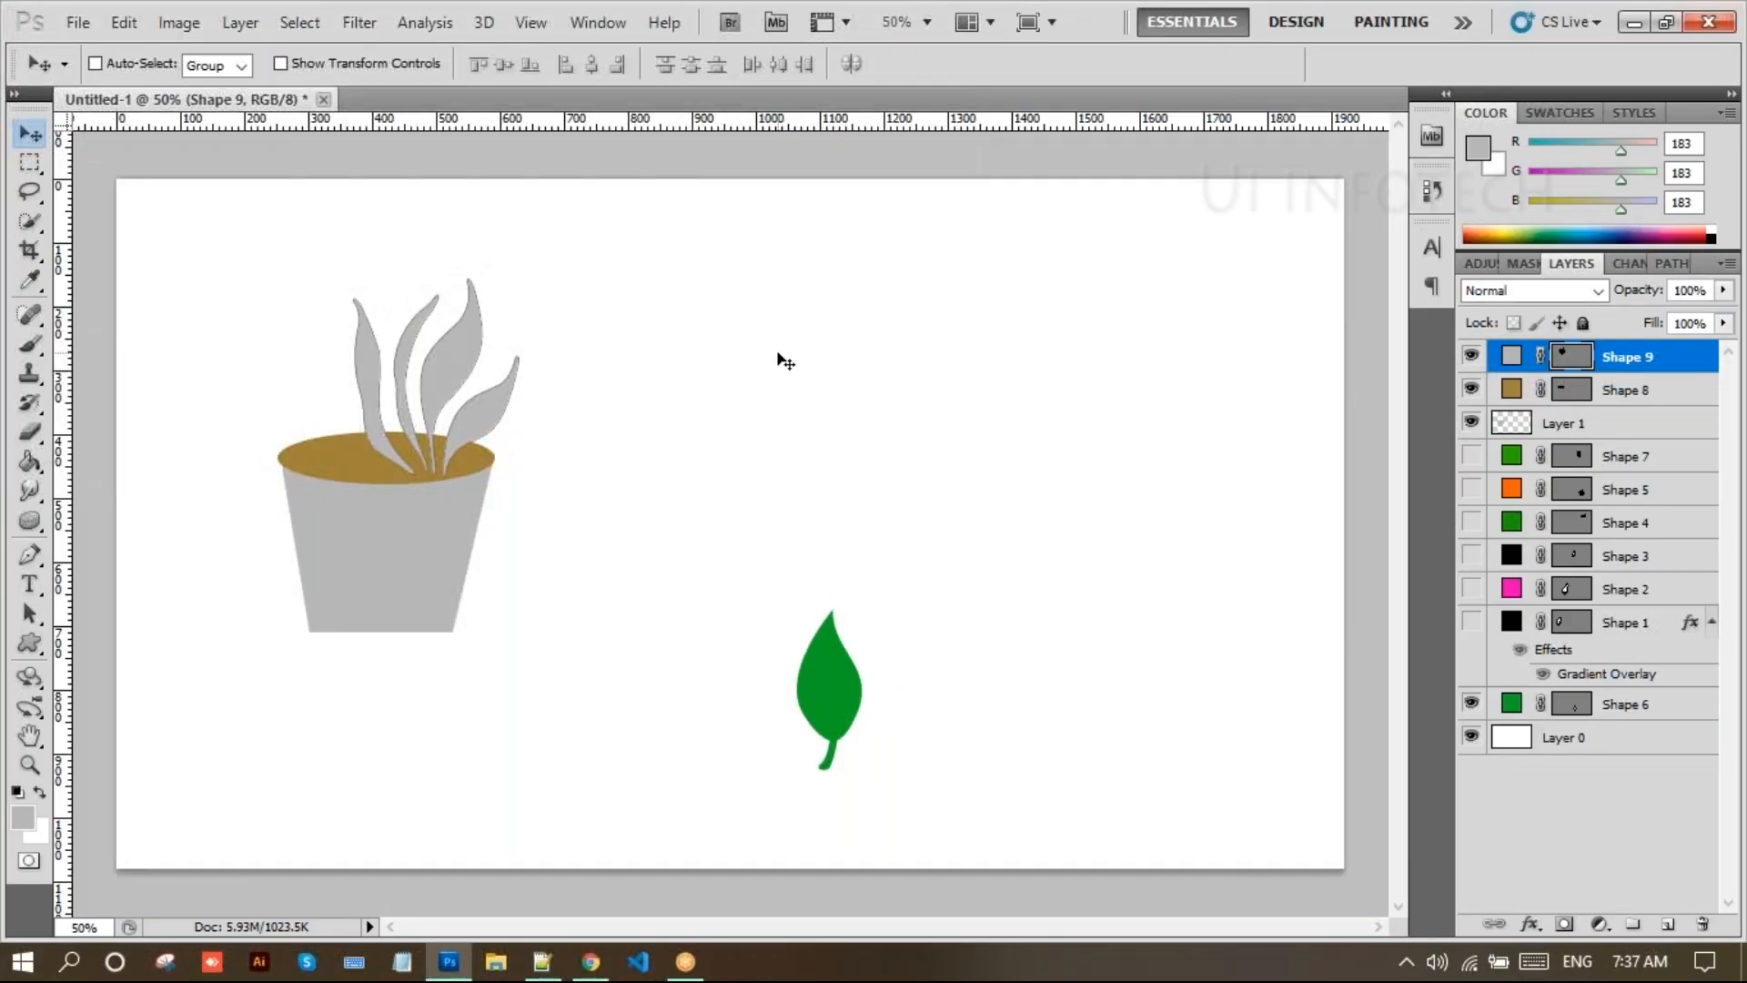
pyautogui.hotkey('shift', 'Left')
pyautogui.hotkey('shift', 'Left')
pyautogui.hotkey('shift', 'Left')
pyautogui.hotkey('shift', 'Left')
pyautogui.hotkey('shift', 'Left')
pyautogui.hotkey('shift', 'Left')
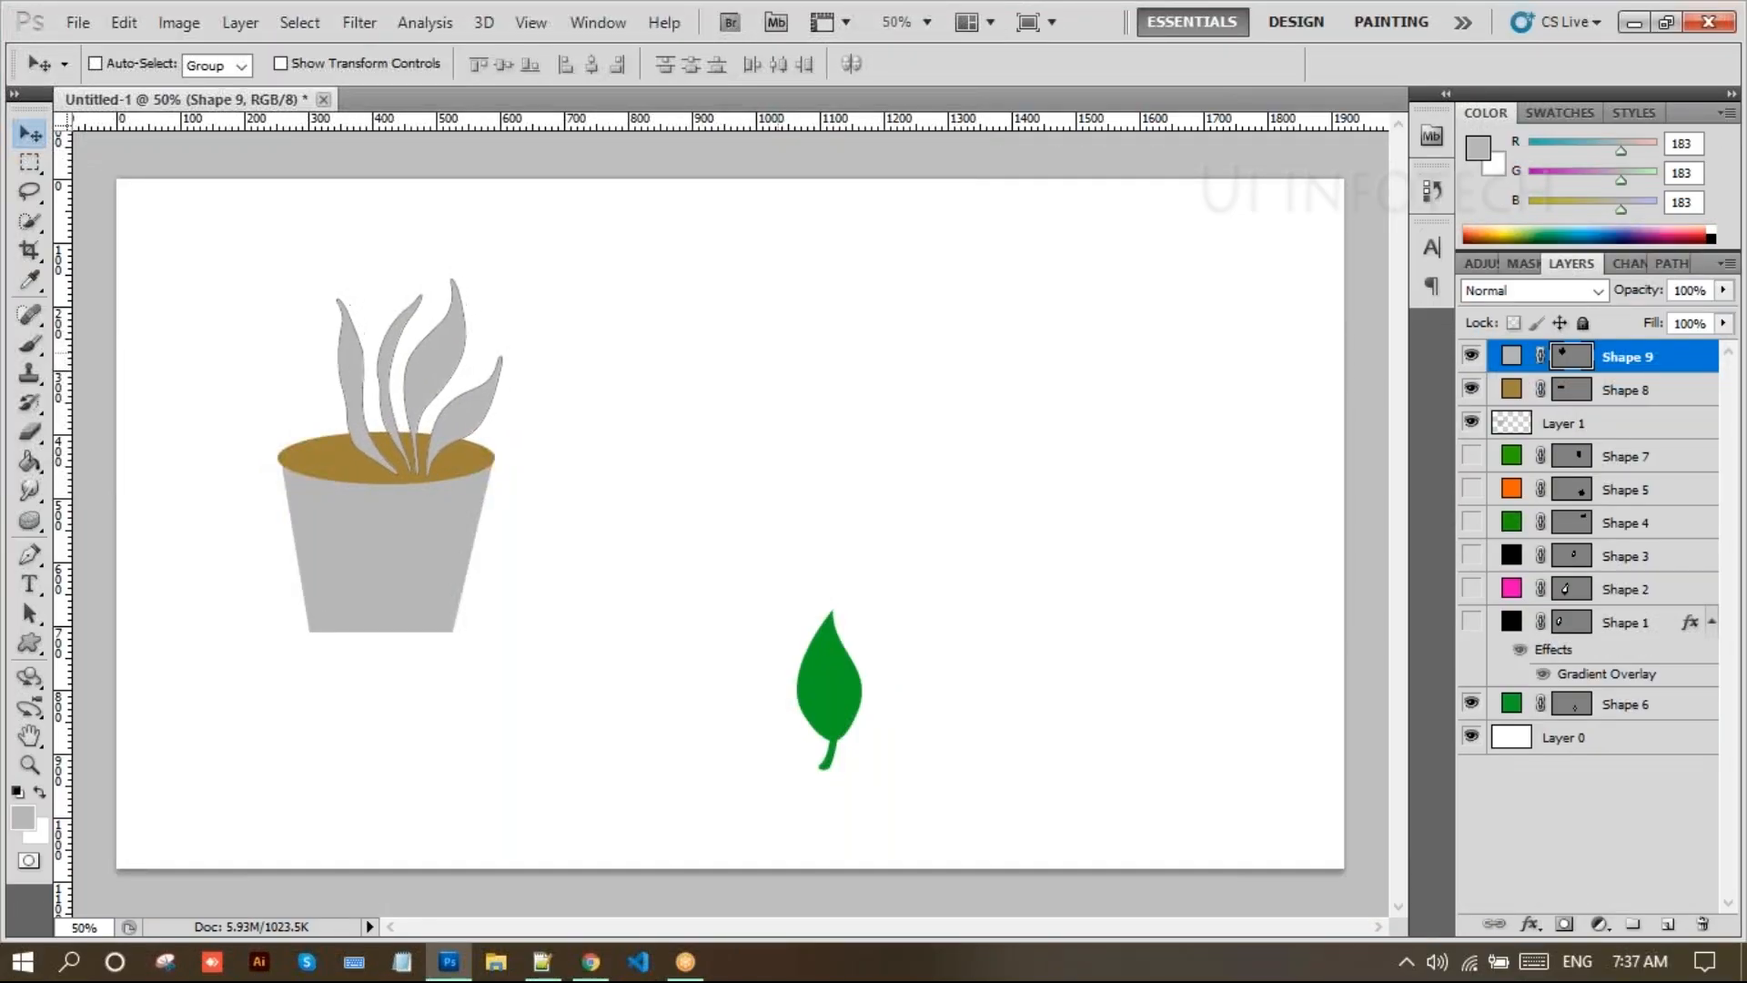
pyautogui.hotkey('shift', 'Left')
pyautogui.hotkey('shift', 'Left')
pyautogui.hotkey('shift', 'Down')
pyautogui.hotkey('shift', 'Down')
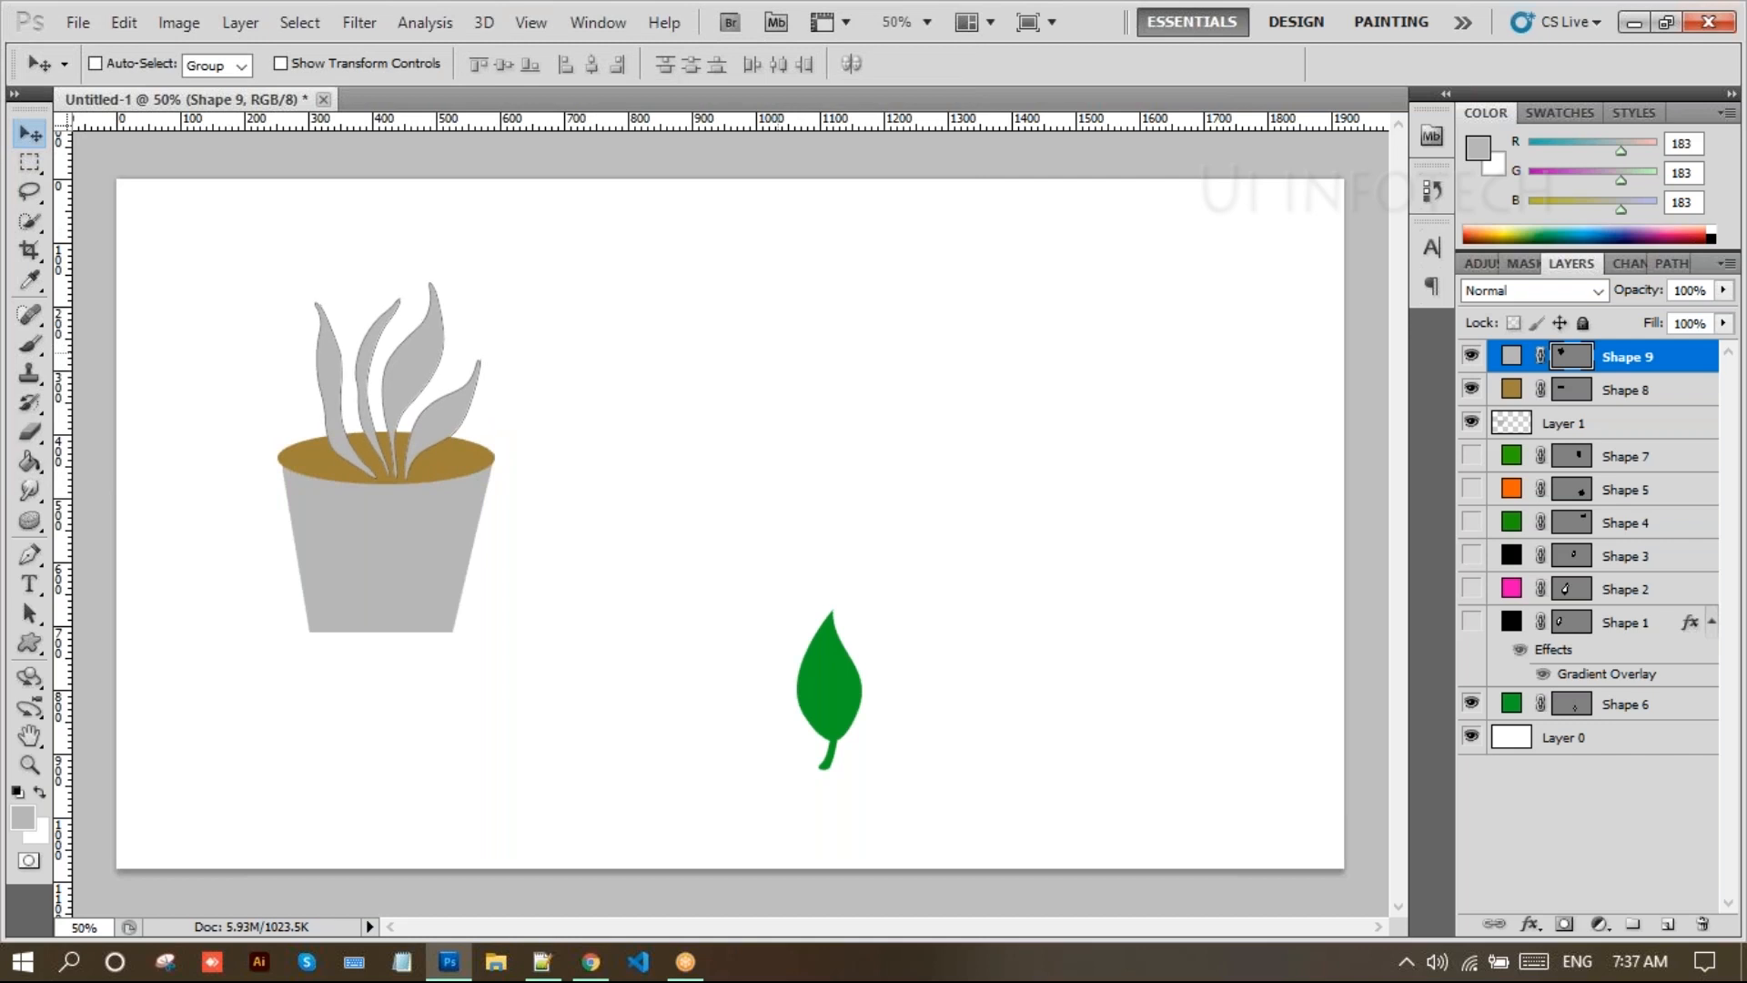
pyautogui.hotkey('shift', 'Down')
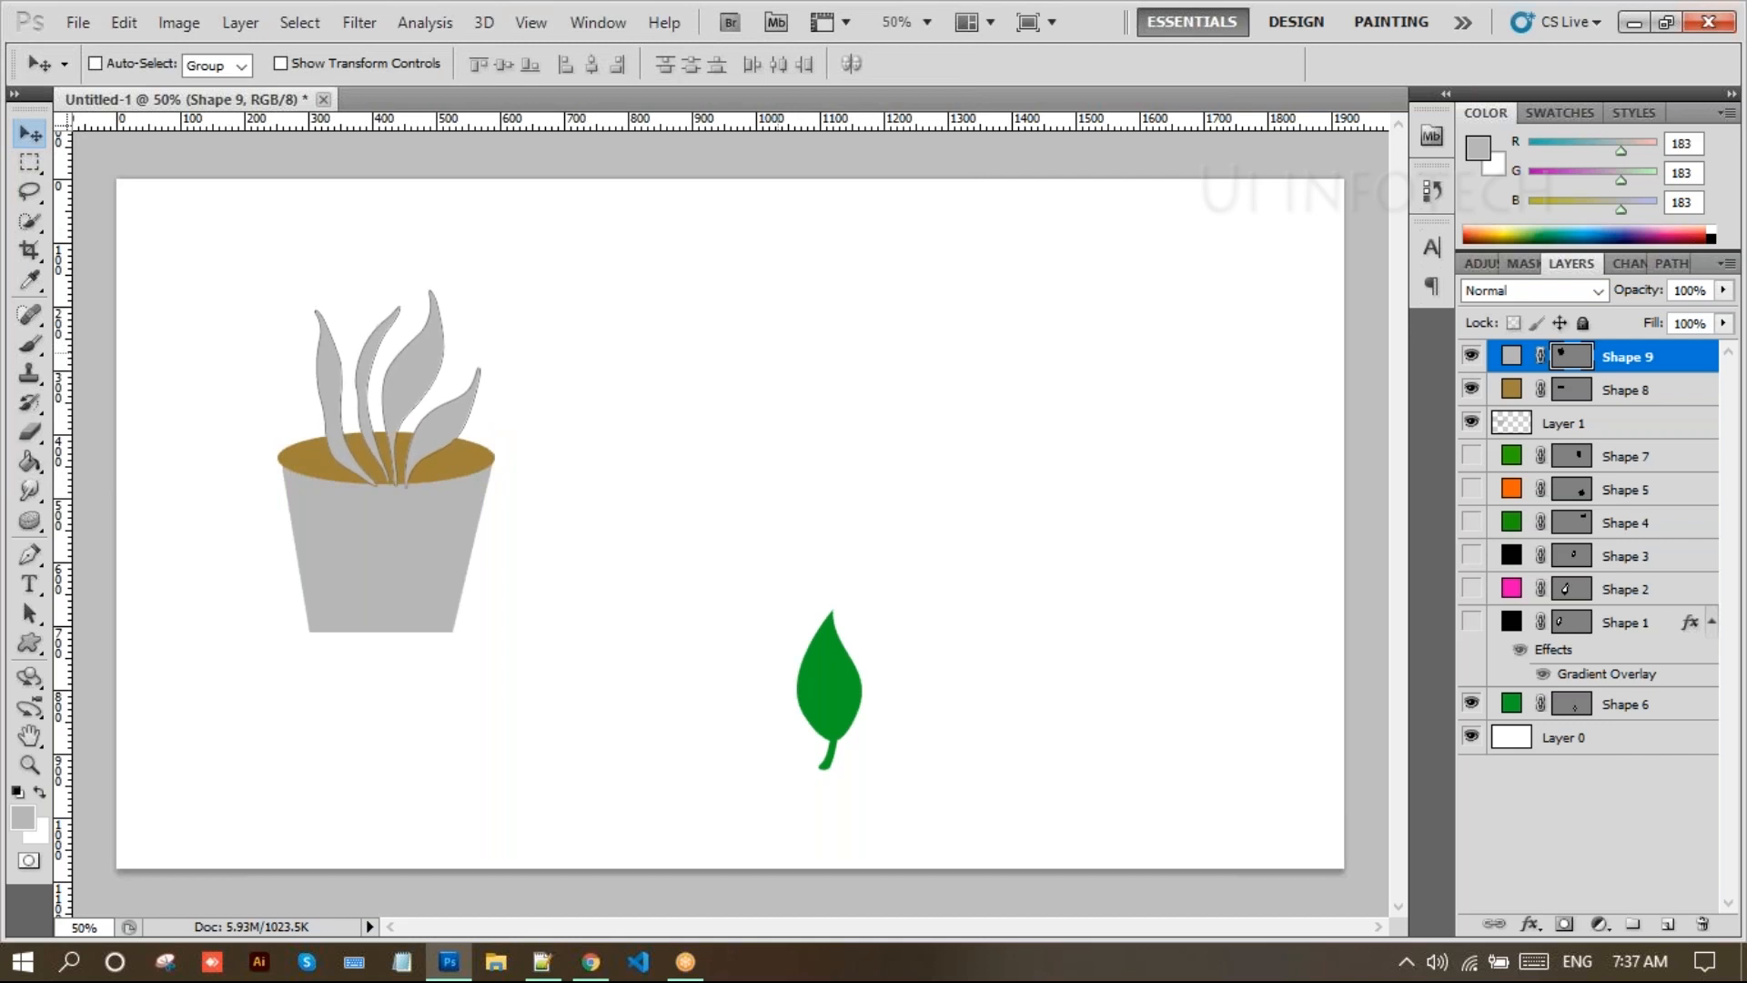
pyautogui.press('Up')
pyautogui.press('Up')
pyautogui.press('Up')
pyautogui.press('Up')
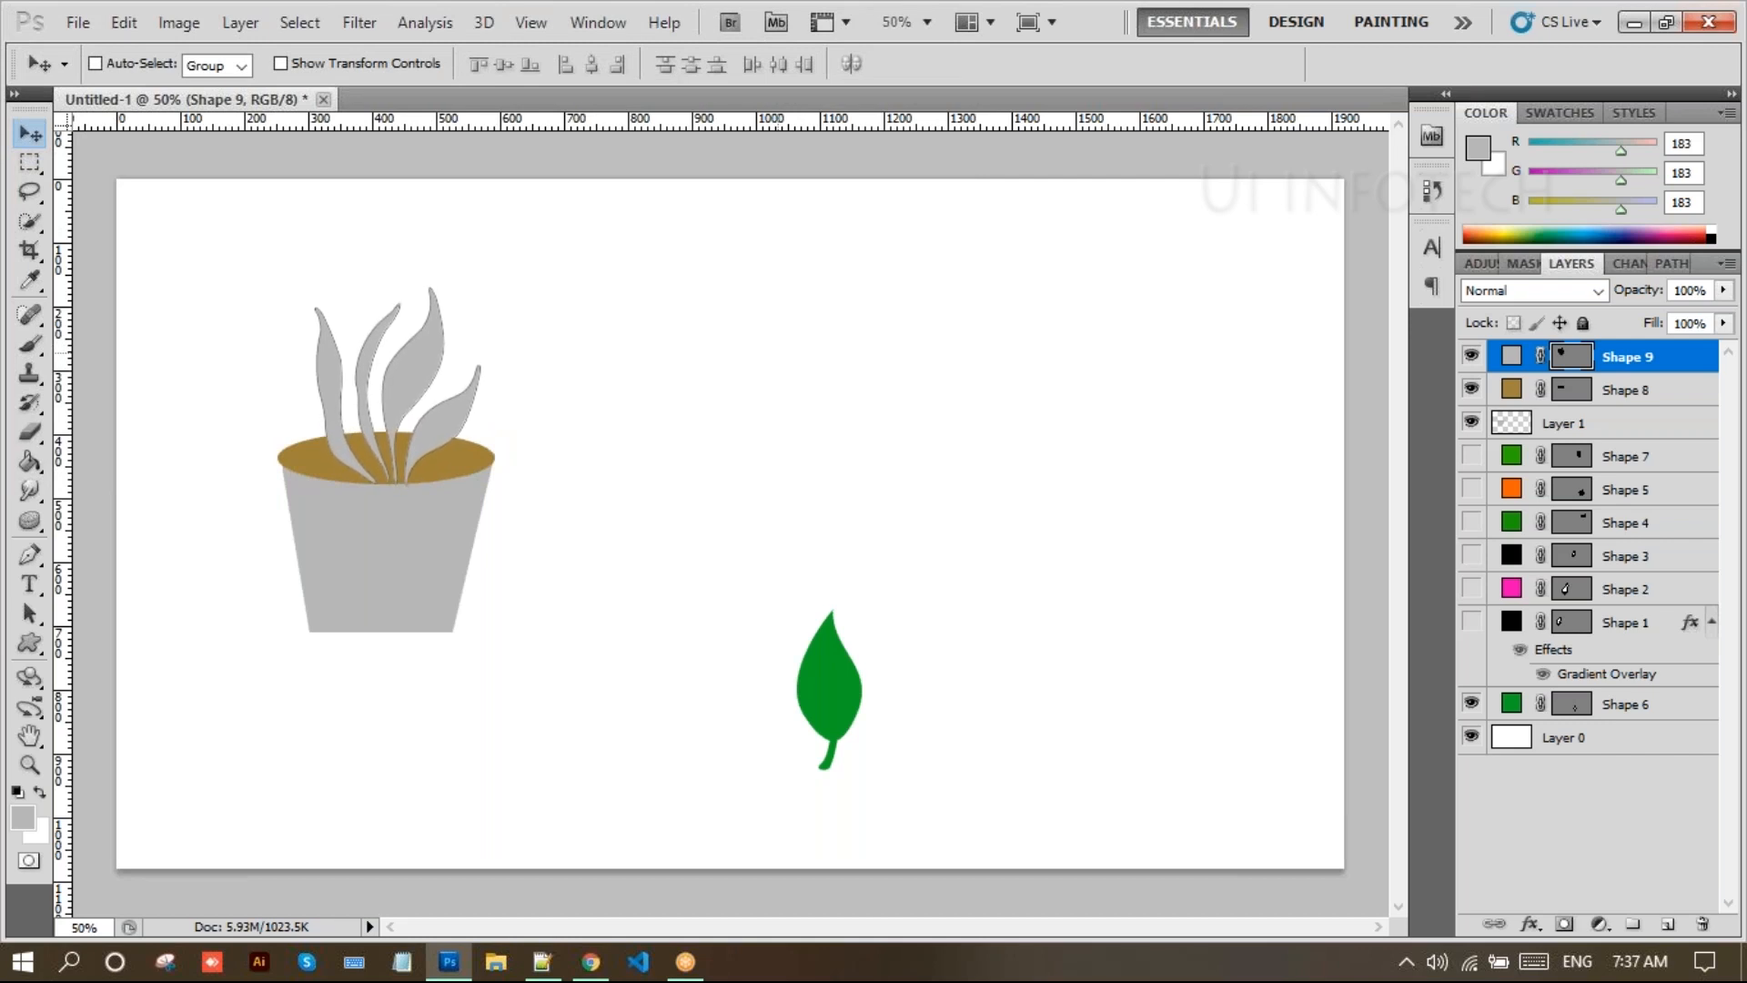
pyautogui.press('Up')
pyautogui.press('Up')
pyautogui.press('Up')
pyautogui.press('Up')
pyautogui.press('Up')
pyautogui.press('Up')
pyautogui.press('Up')
pyautogui.press('Up')
pyautogui.press('Up')
pyautogui.press('Up')
pyautogui.press('Up')
pyautogui.press('Up')
pyautogui.press('Up')
pyautogui.press('Up')
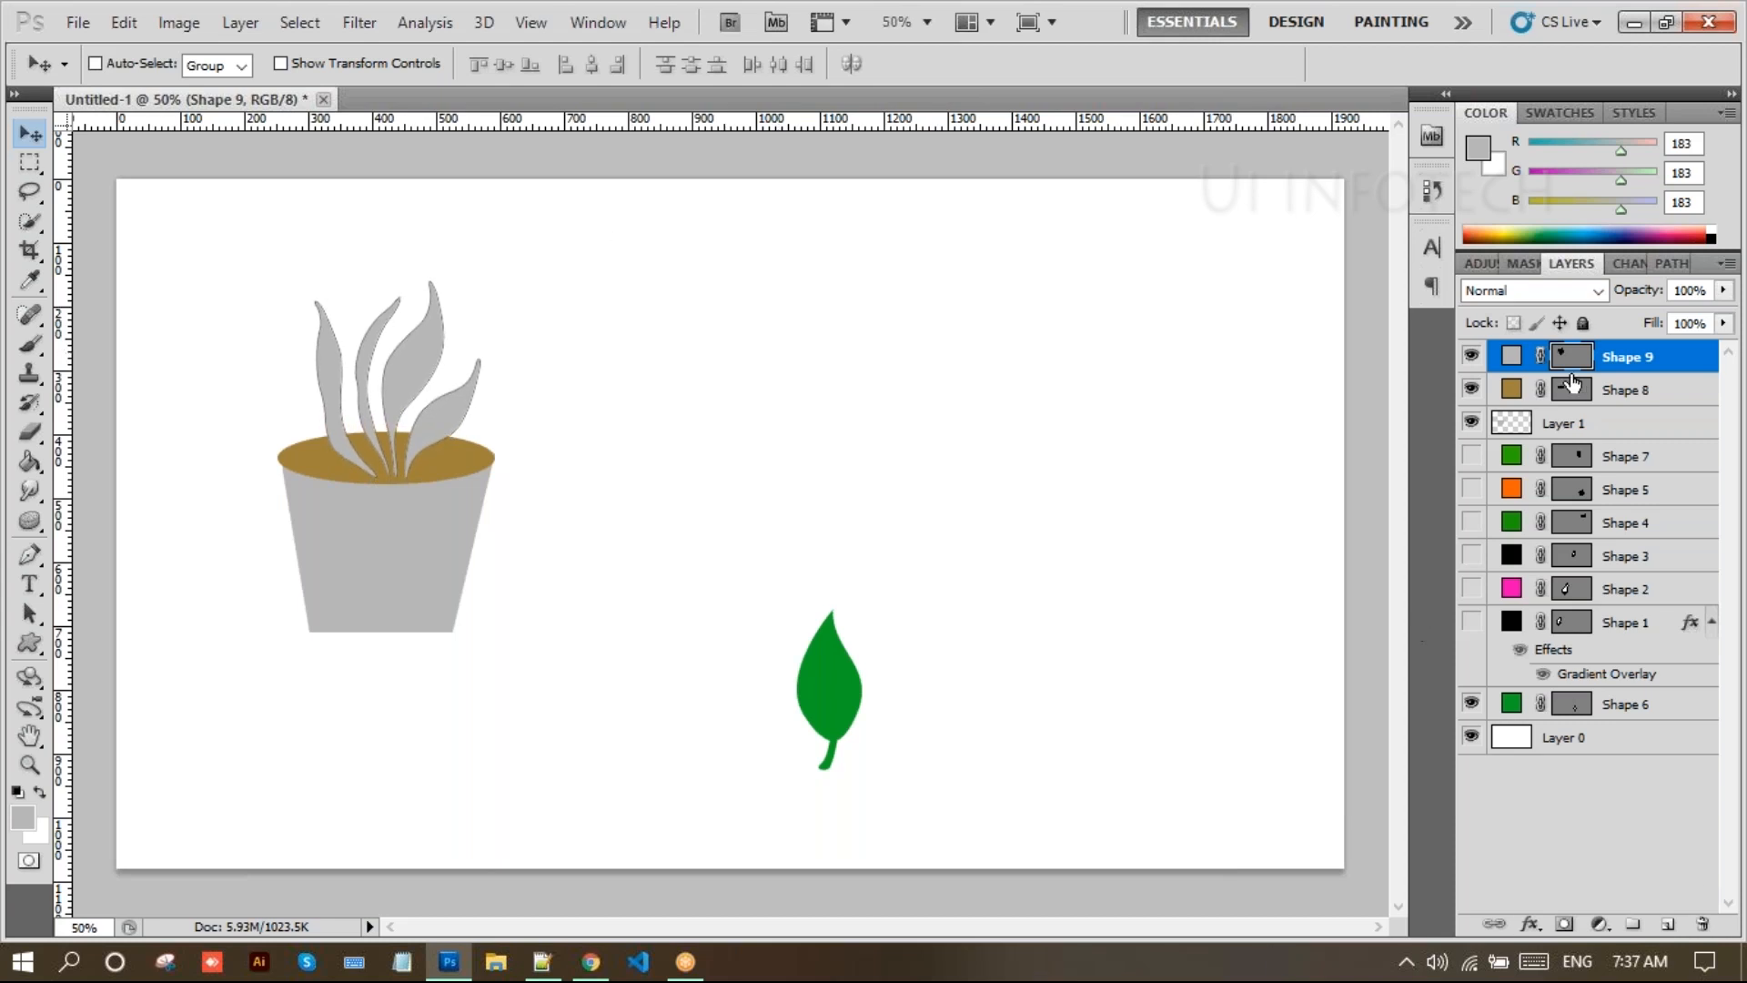
# Add a Gradient Overlay to the grass and set the gradient's starting color stop to dark green, about 006e08
pyautogui.click(1529, 925)
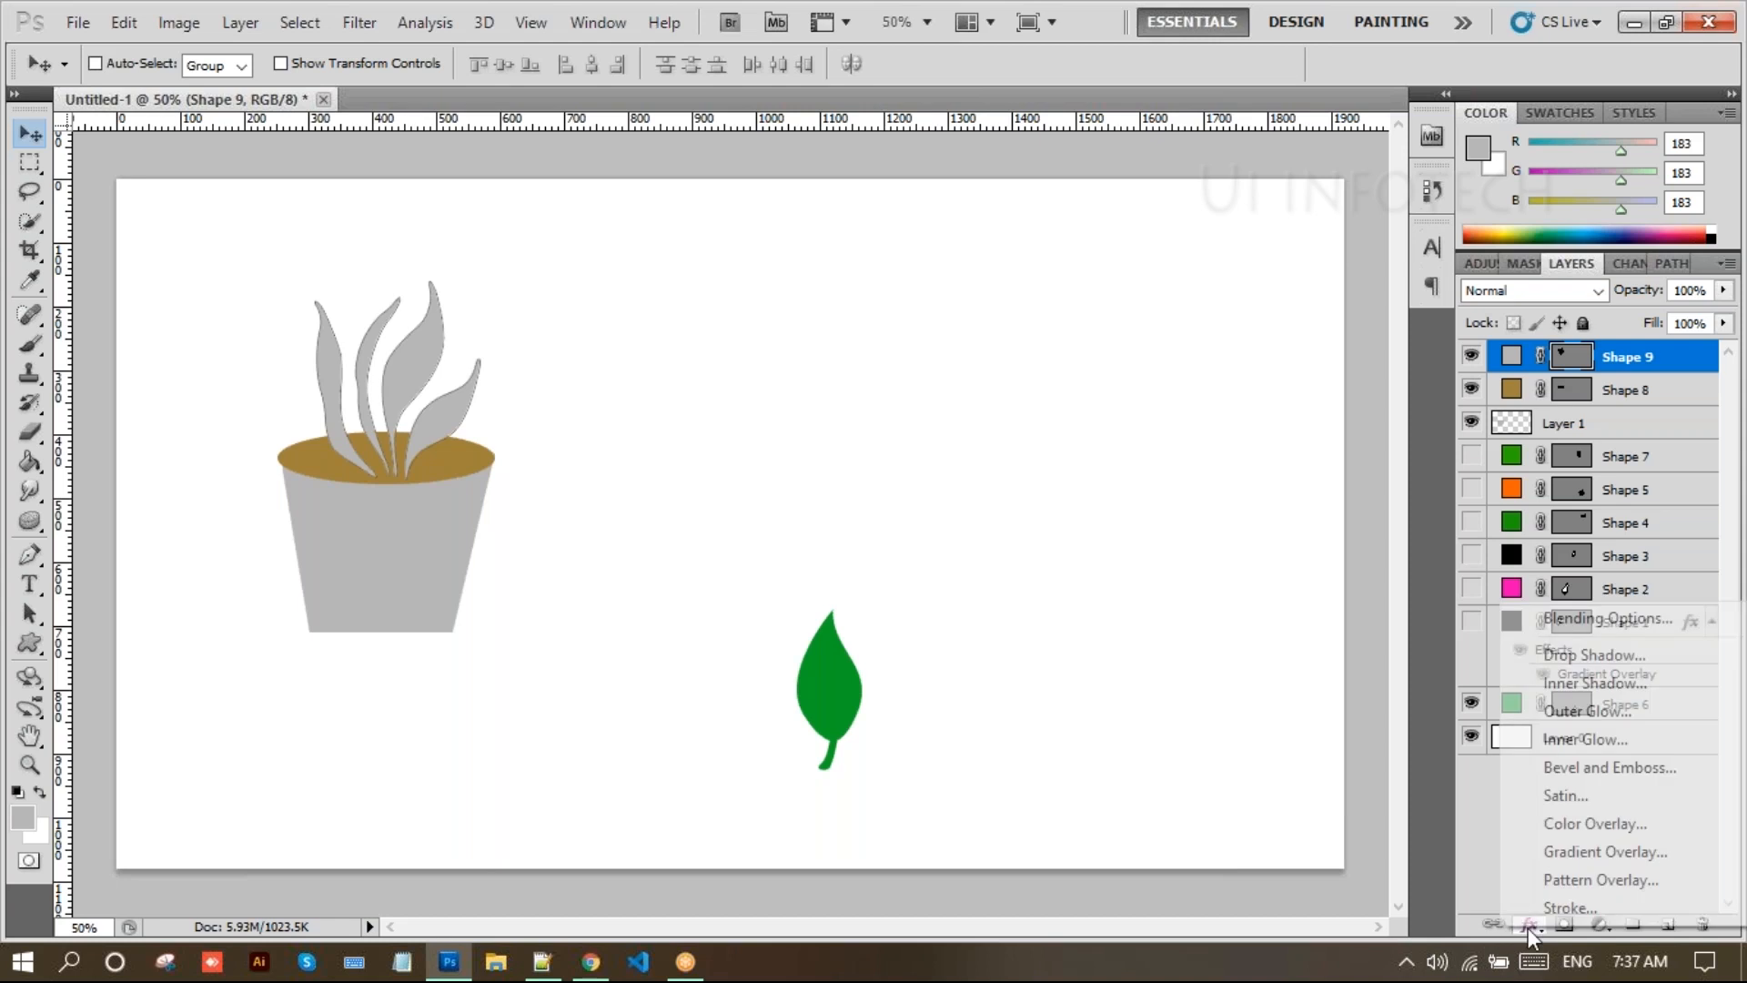
pyautogui.click(1563, 859)
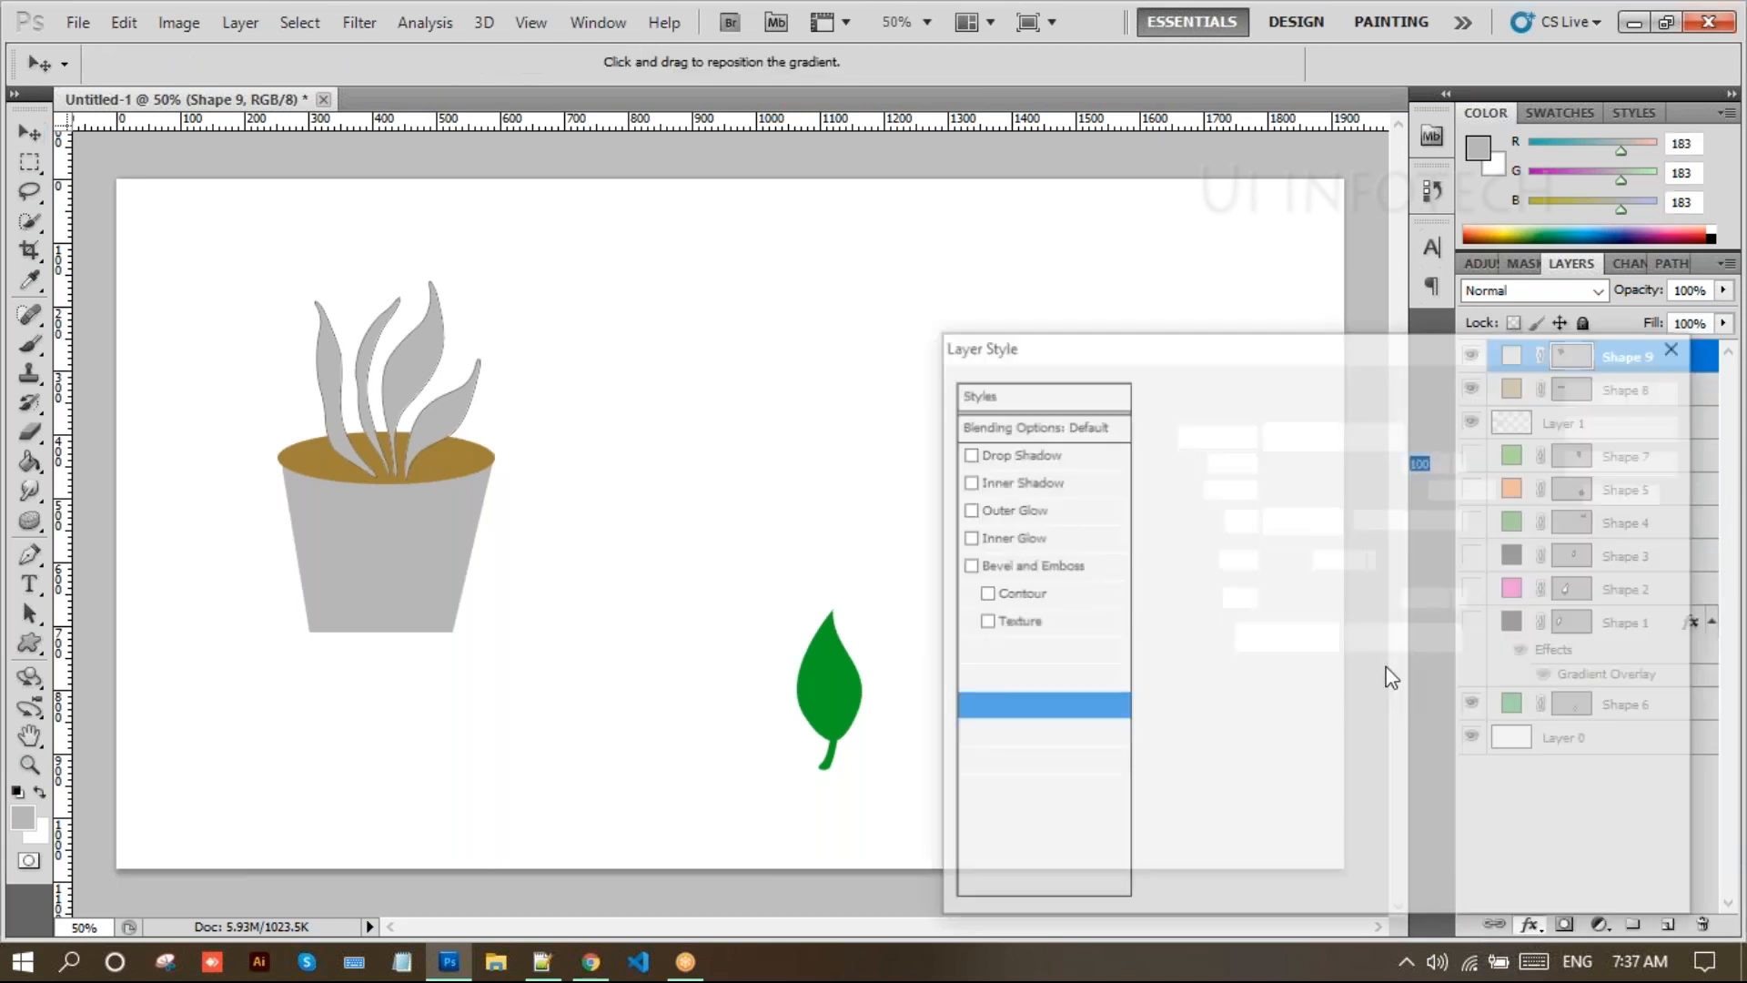
pyautogui.click(1303, 492)
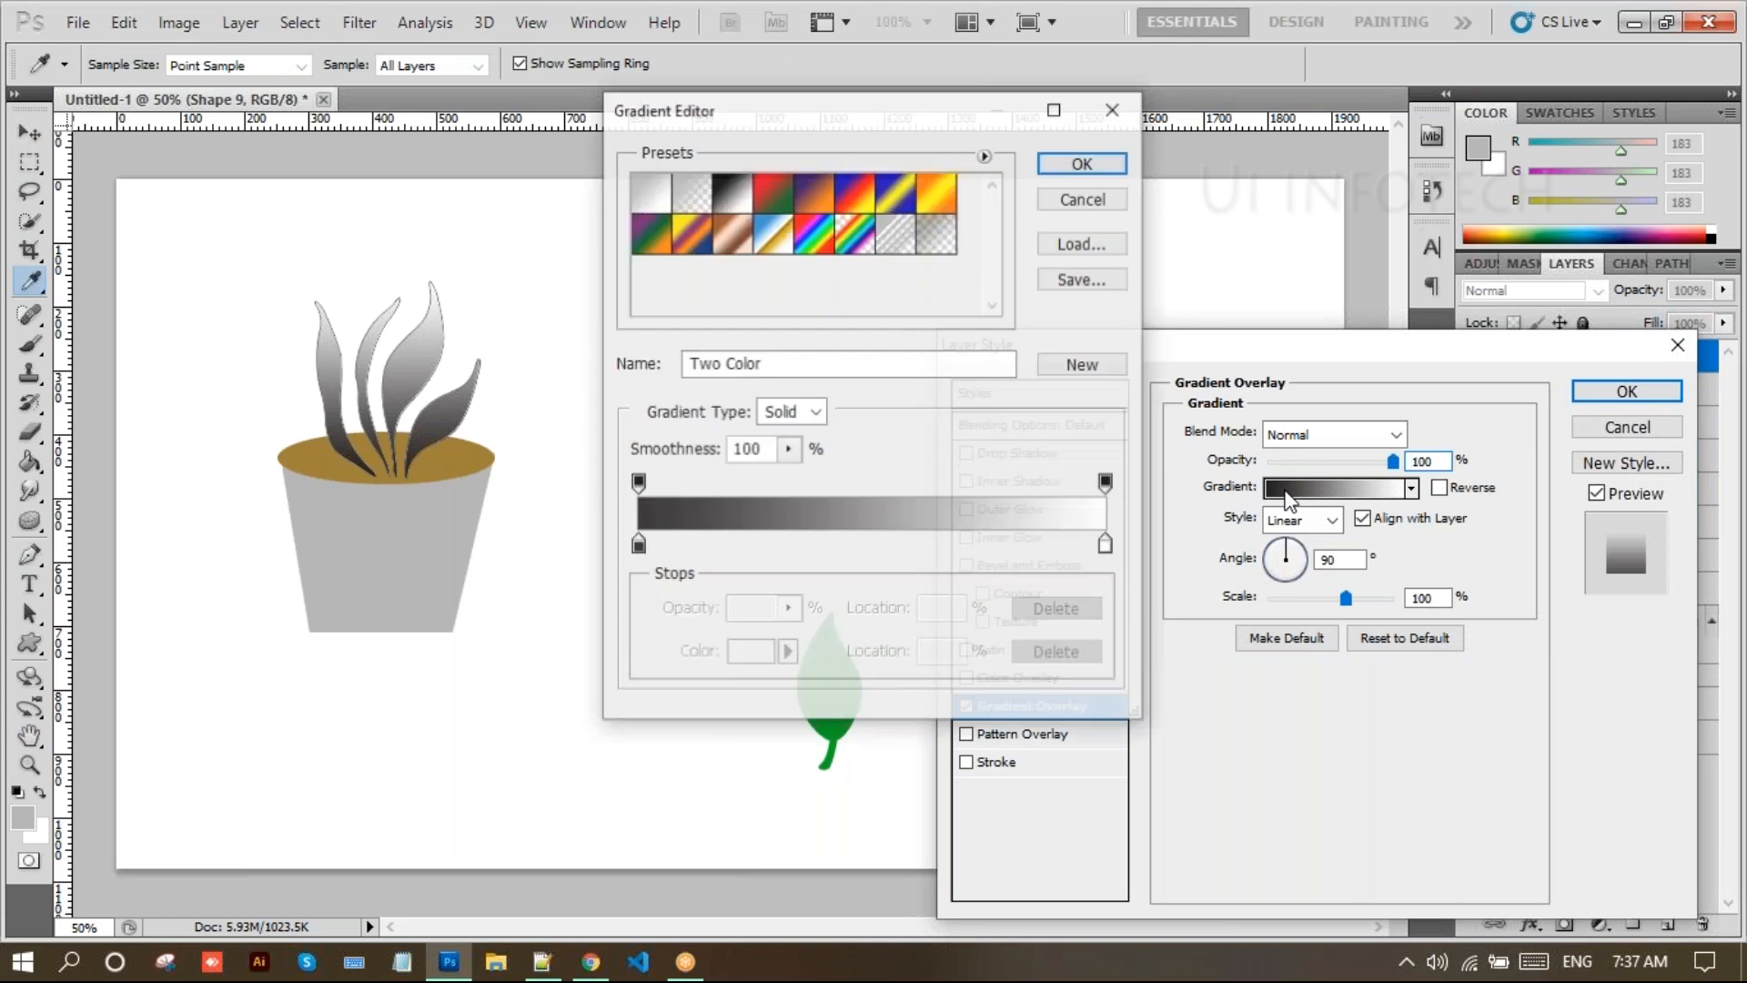
pyautogui.click(637, 546)
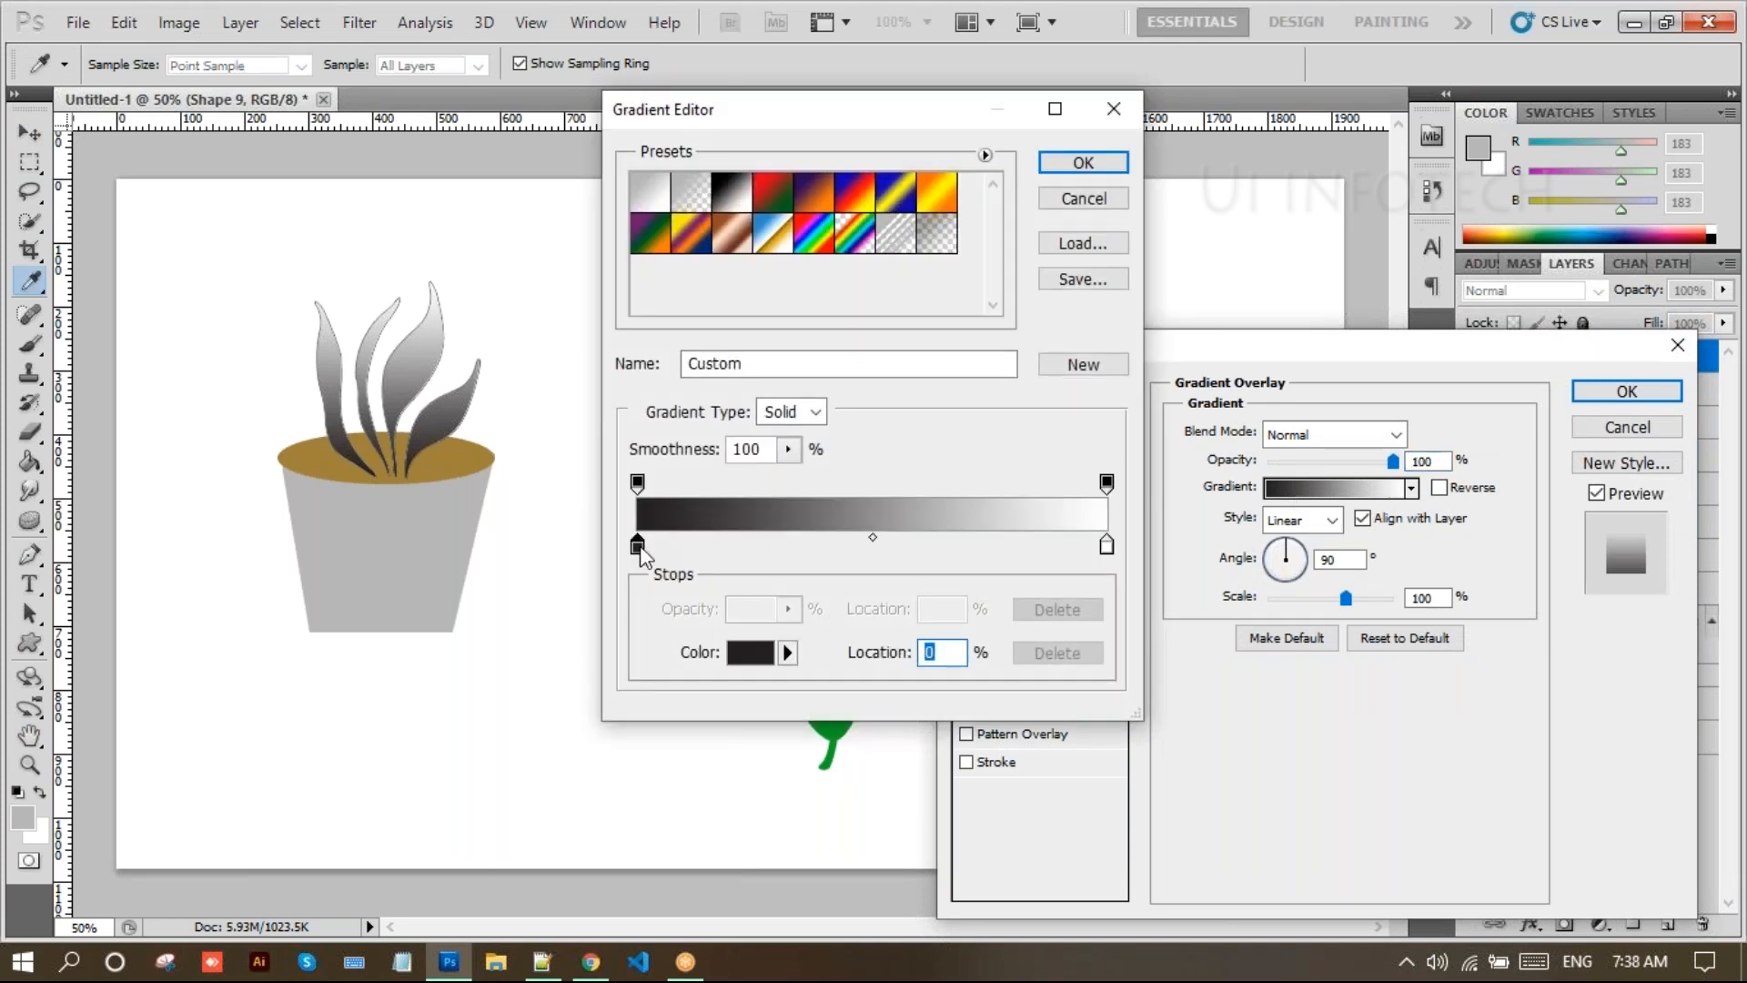
pyautogui.doubleClick(637, 547)
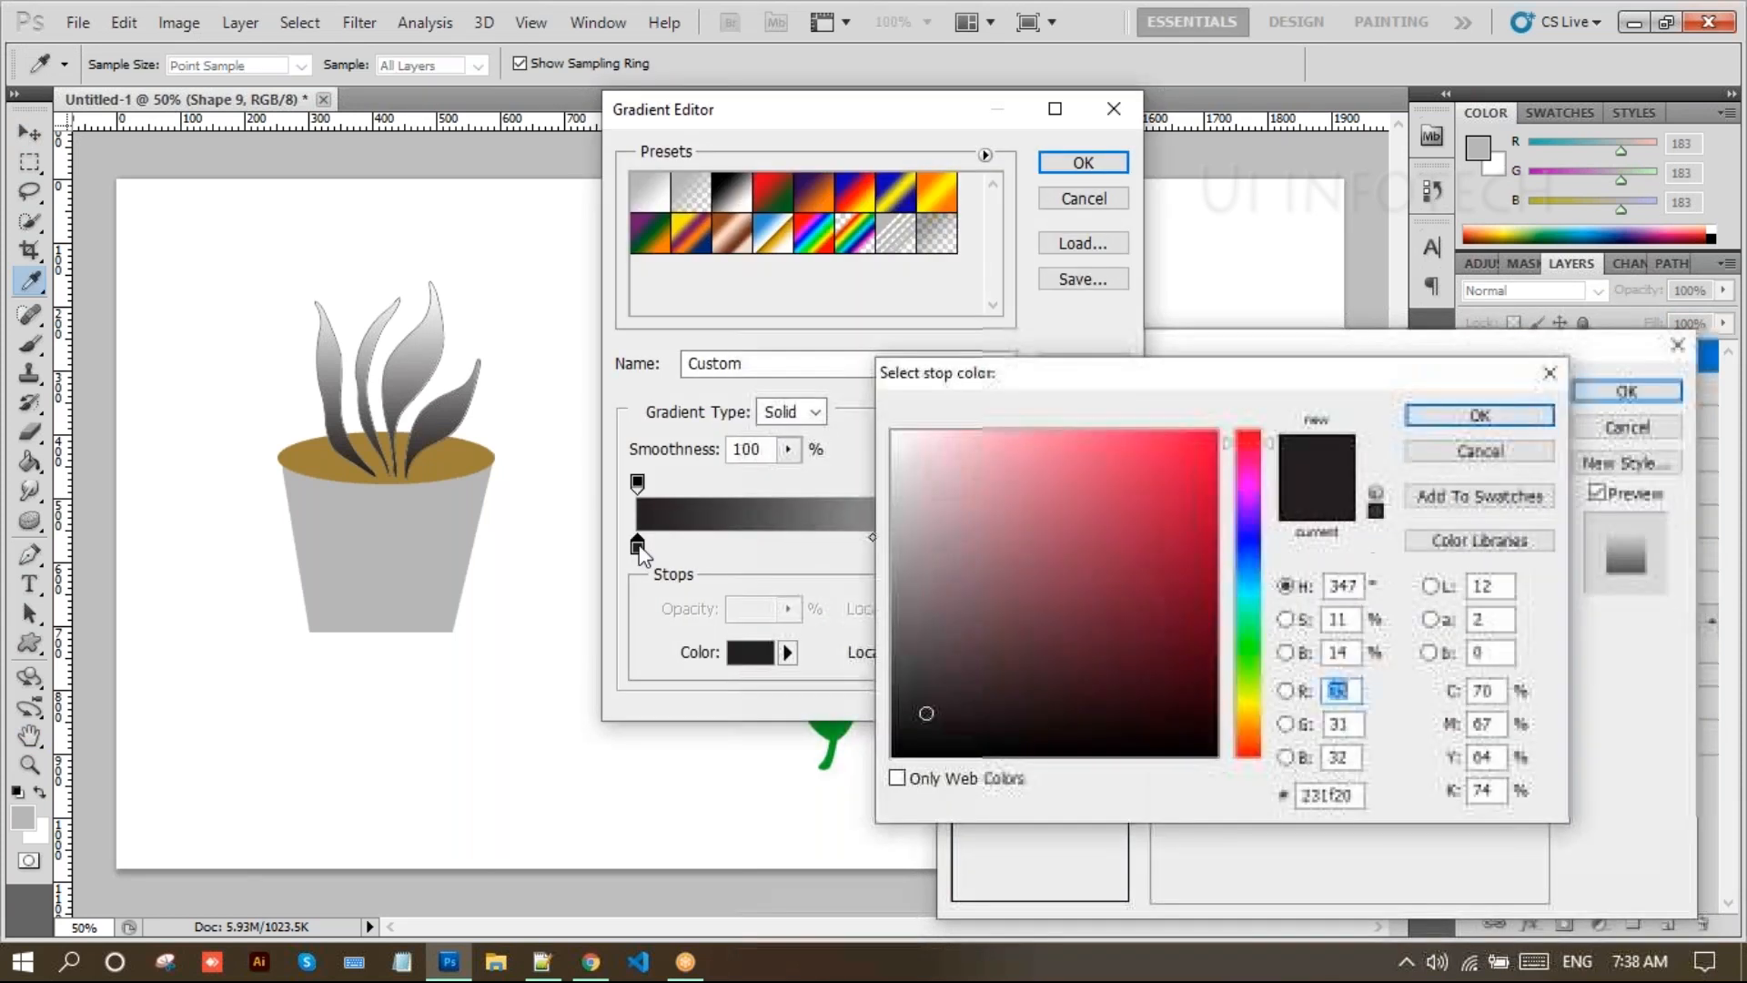
pyautogui.click(1253, 646)
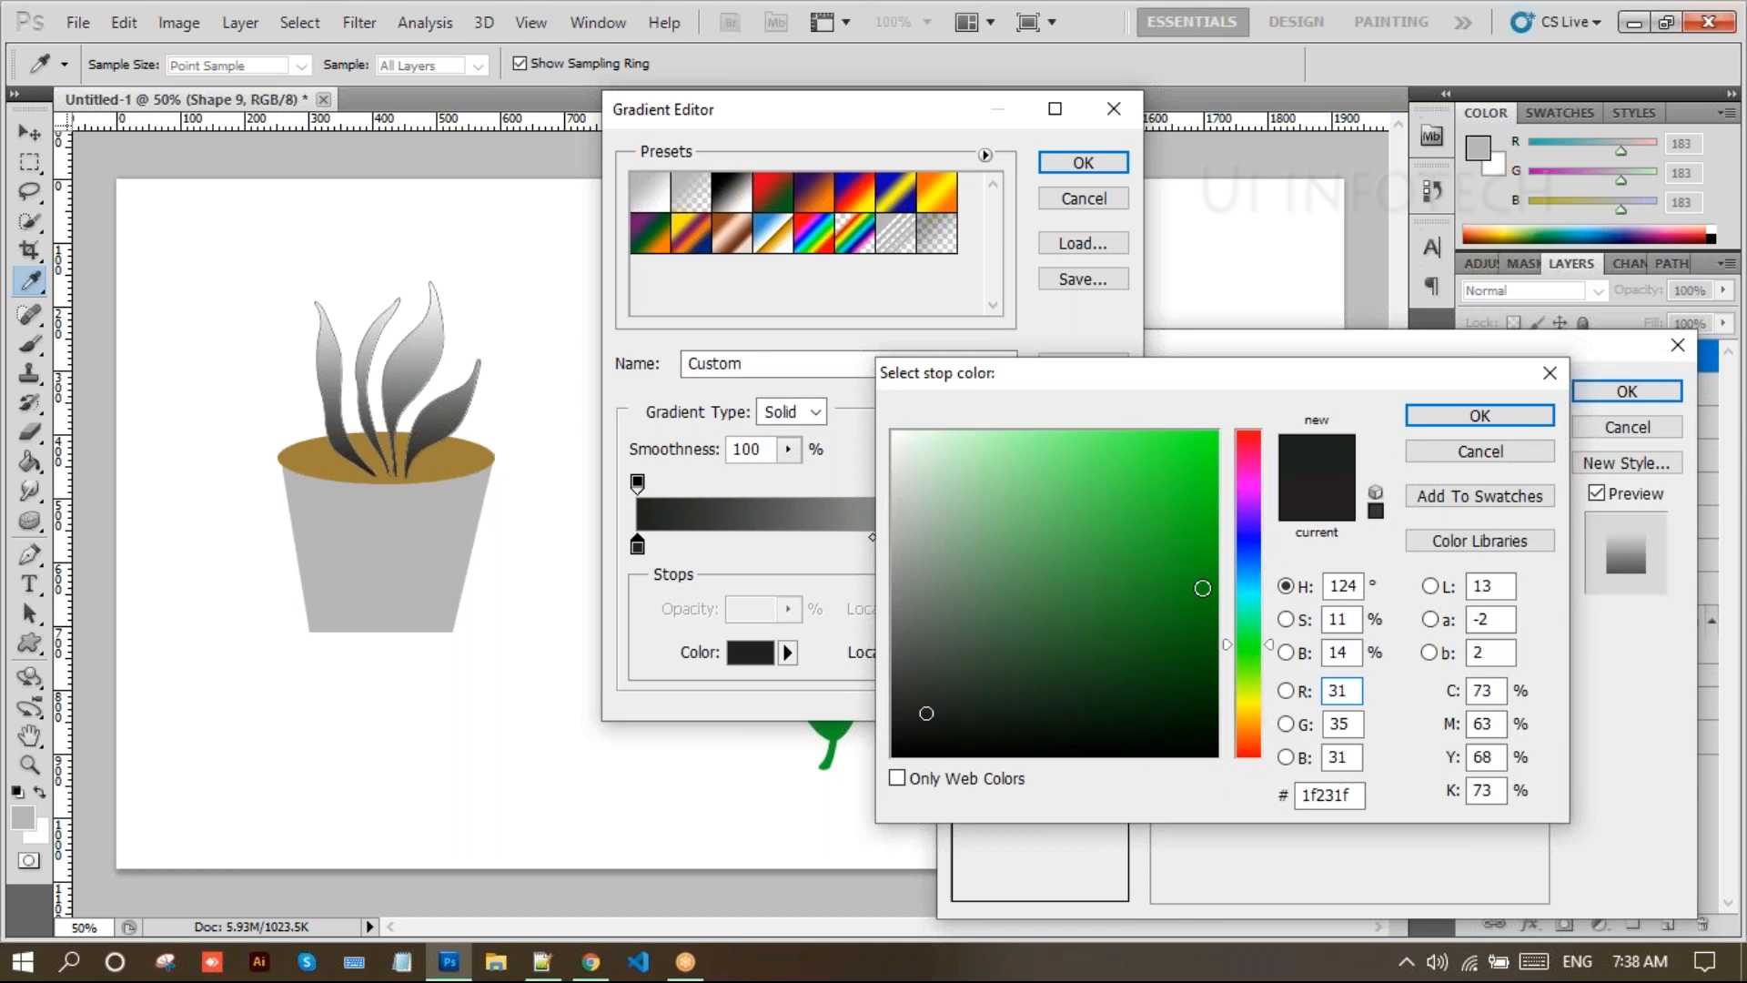
pyautogui.click(1216, 626)
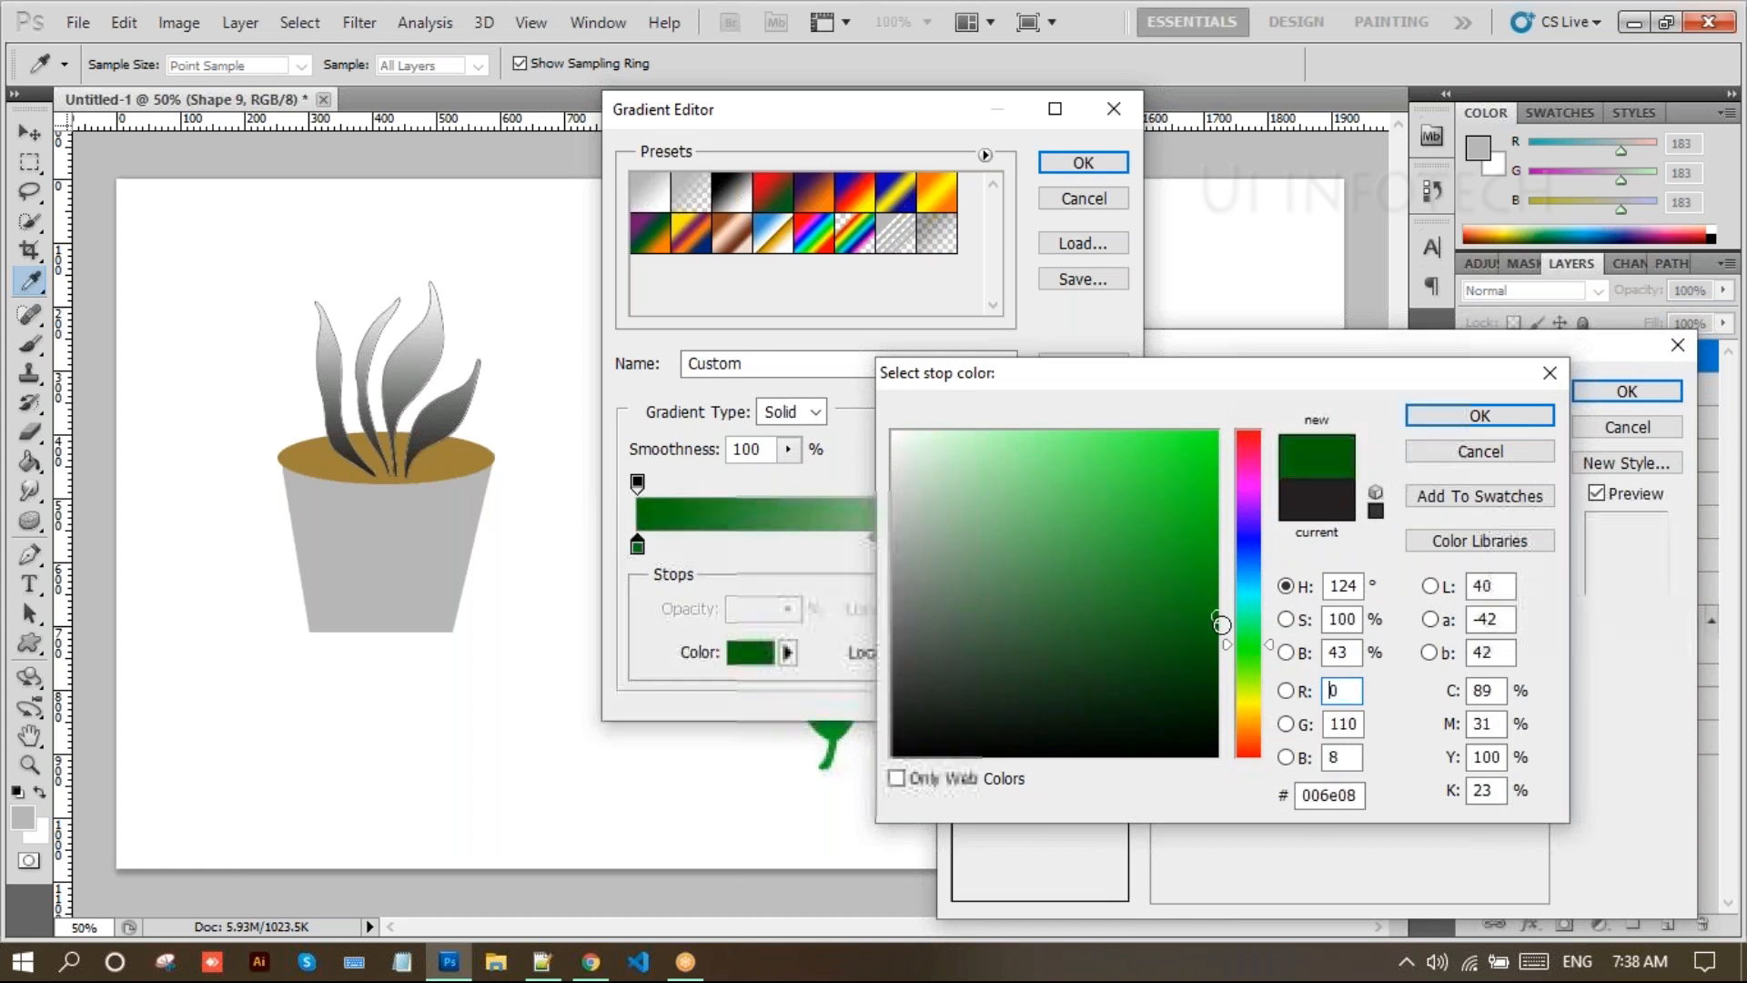
pyautogui.click(1435, 424)
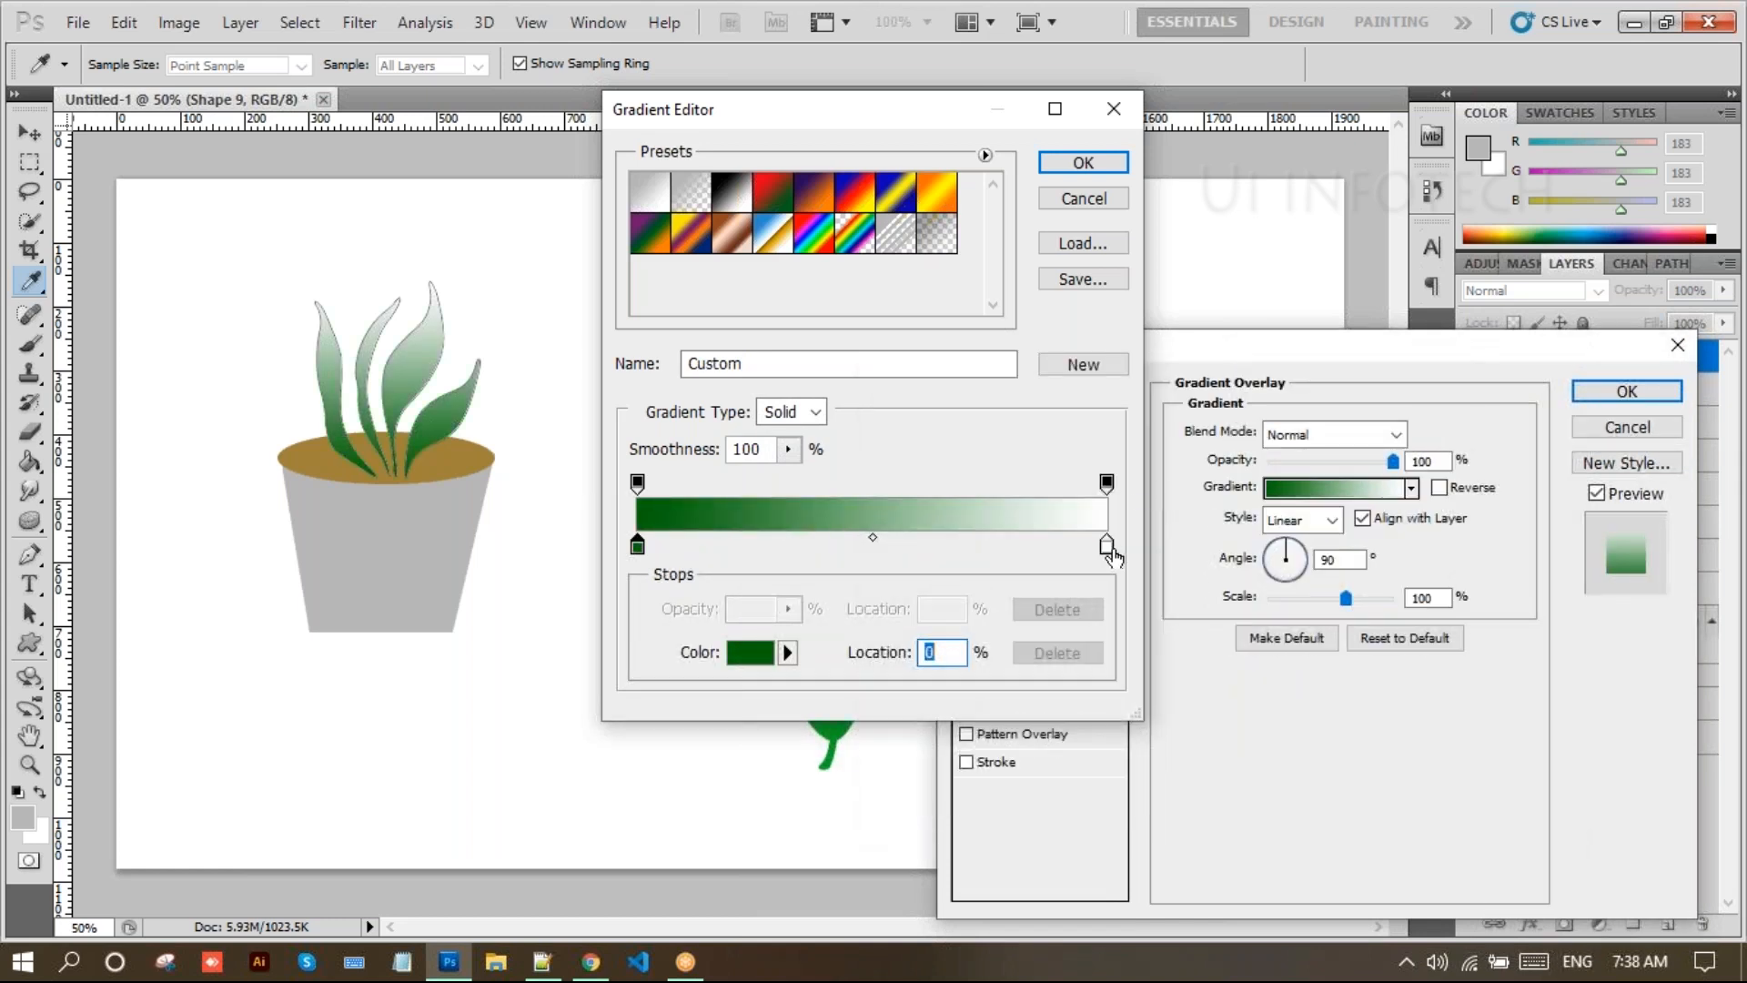
# Set the gradient's end color stop to bright green 15e933 and apply the overlay to the grass
pyautogui.doubleClick(1107, 546)
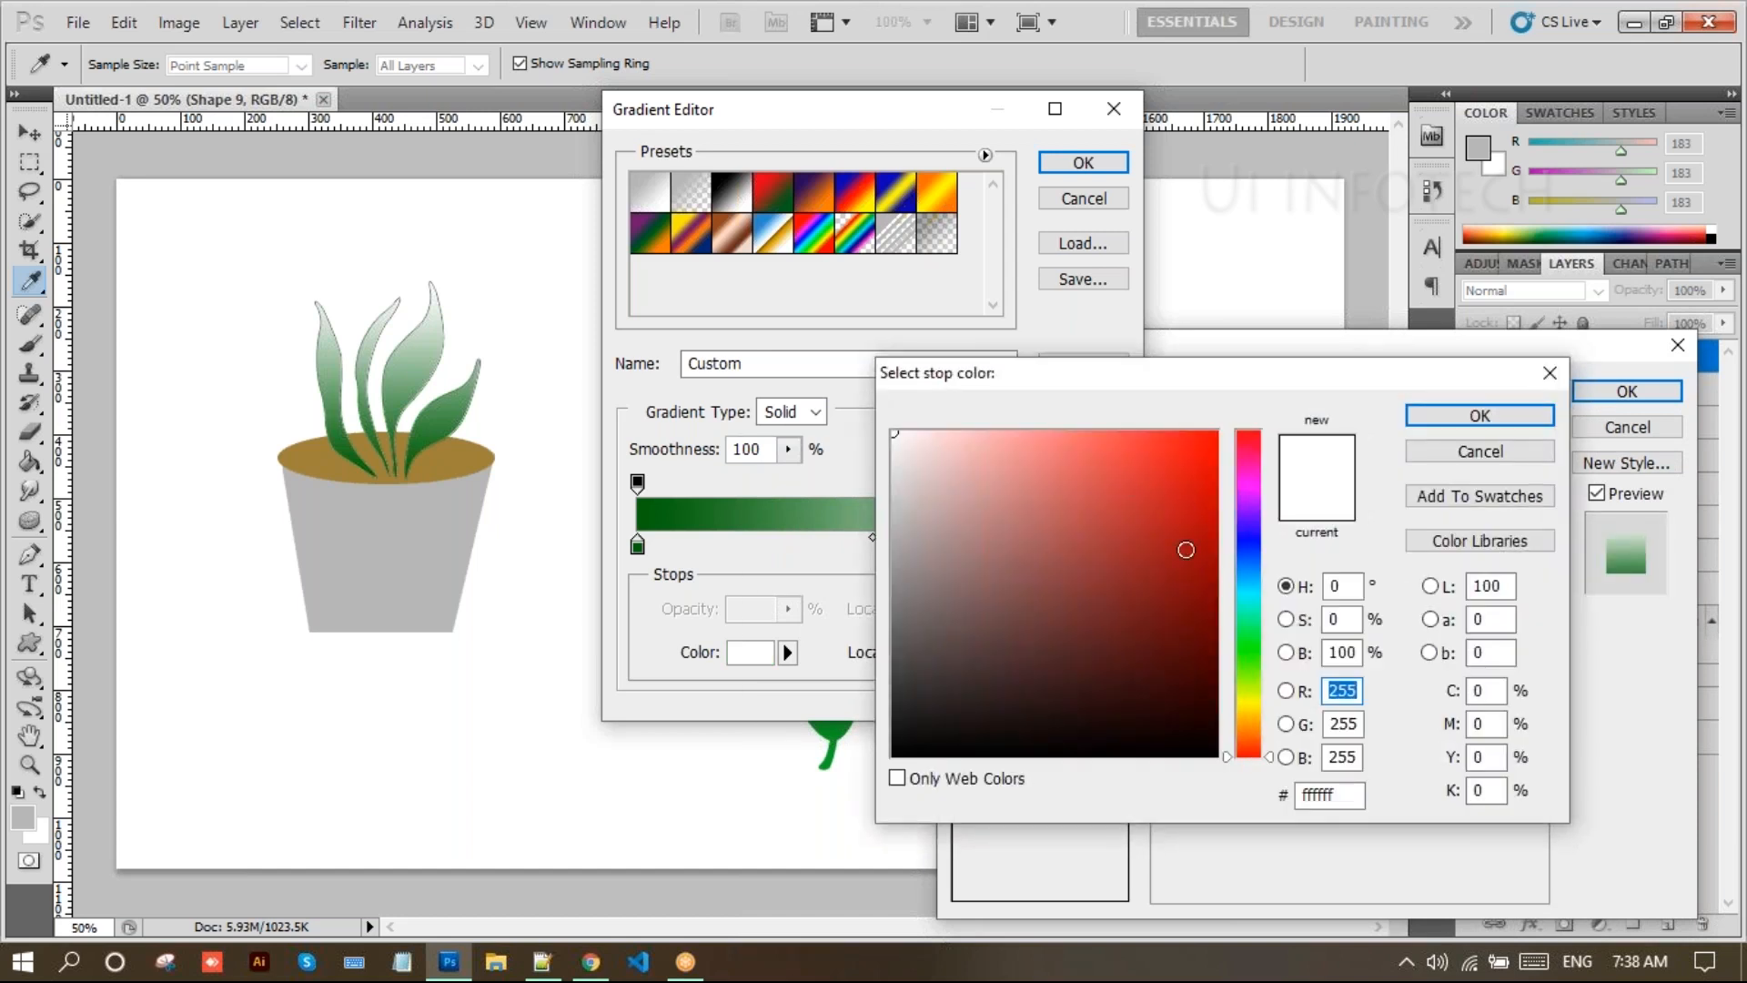
pyautogui.click(1256, 642)
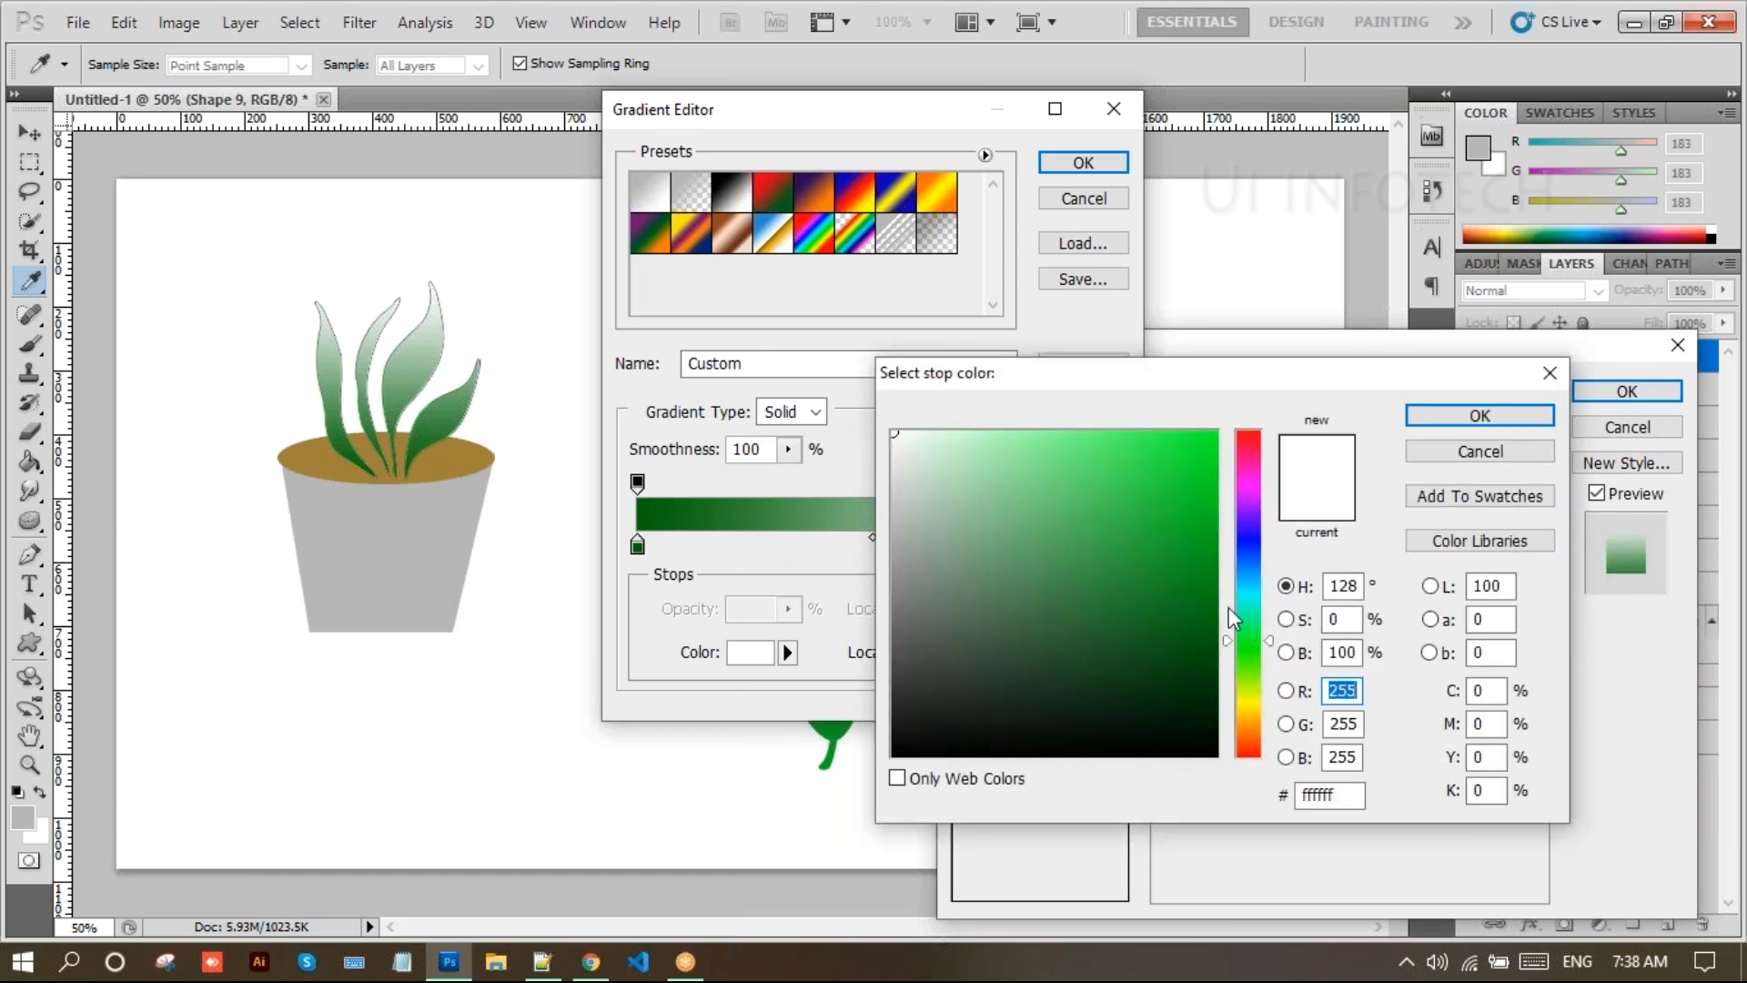
pyautogui.click(1206, 471)
pyautogui.click(1188, 459)
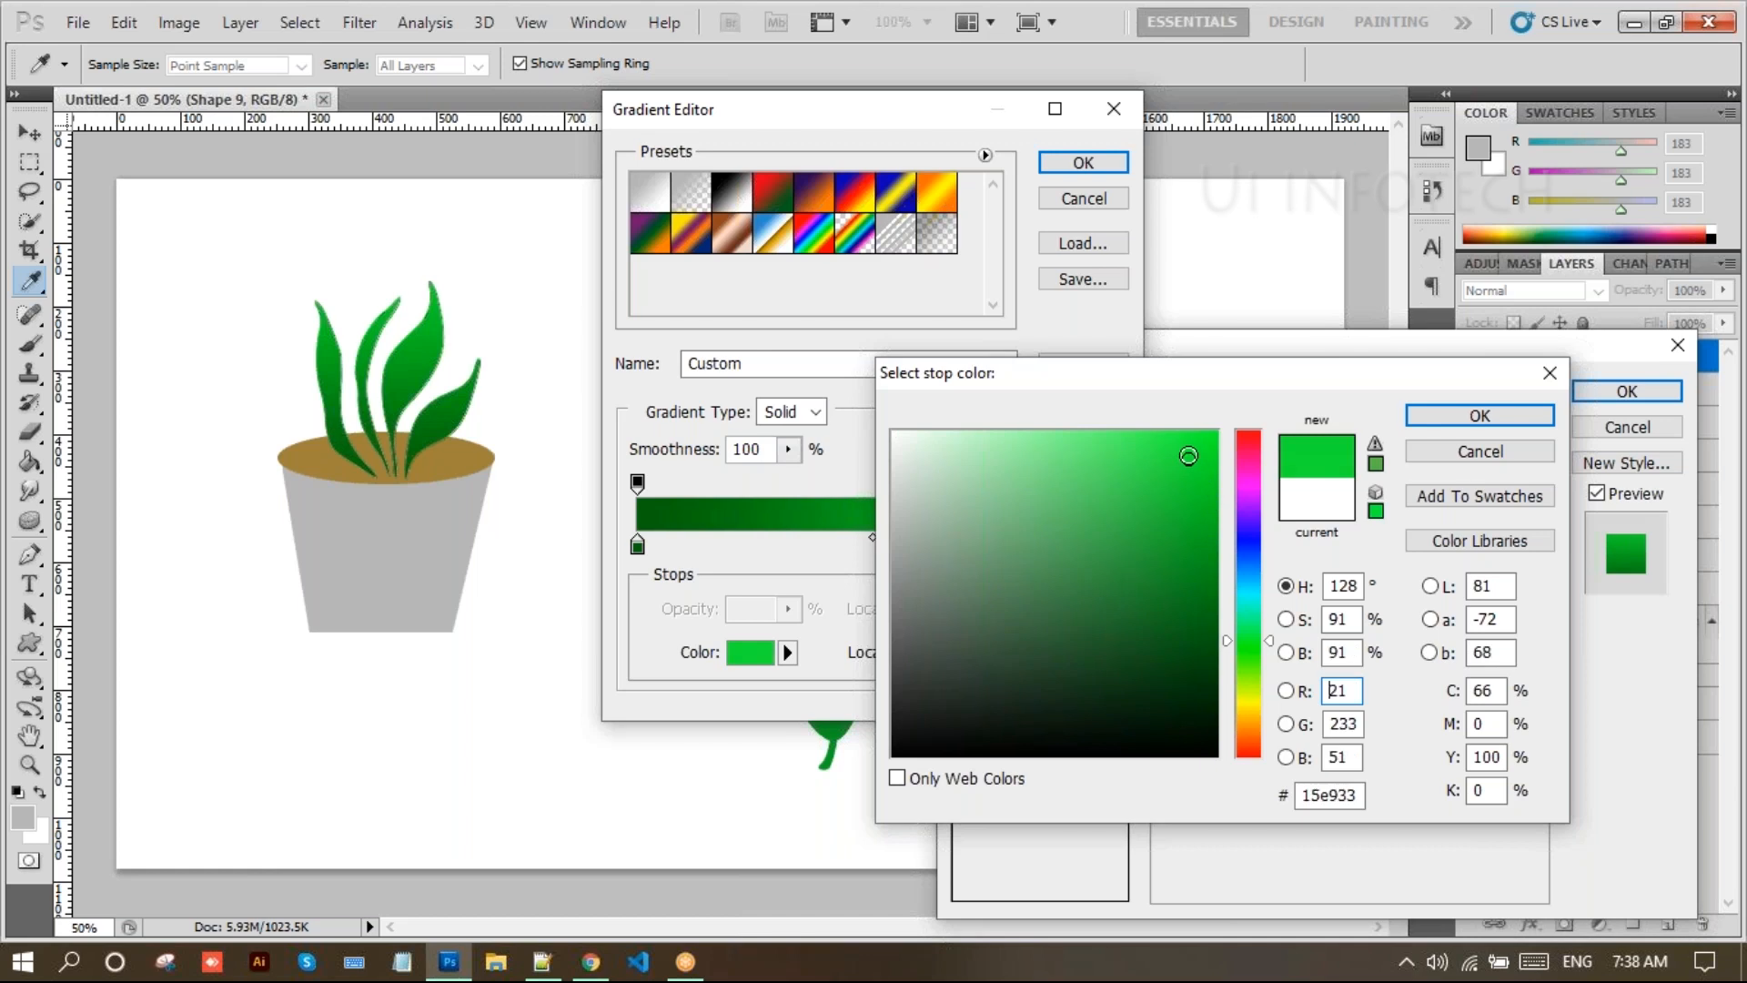
pyautogui.click(1434, 424)
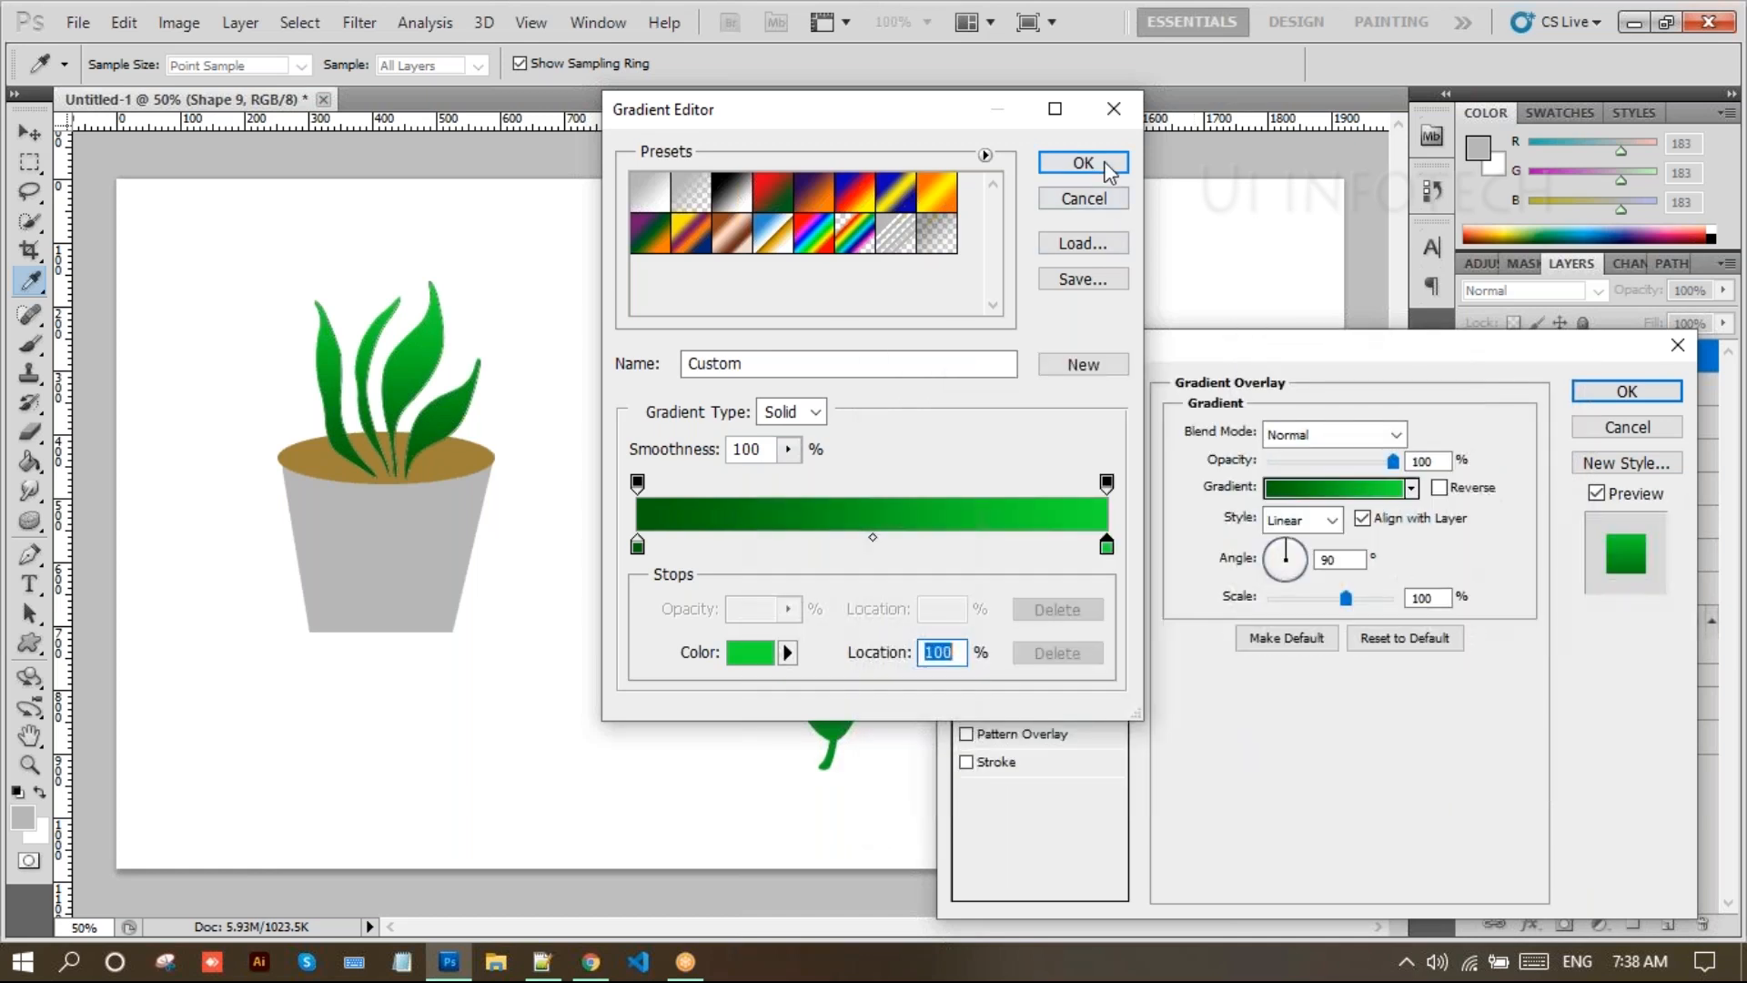
pyautogui.click(1112, 164)
pyautogui.click(1592, 398)
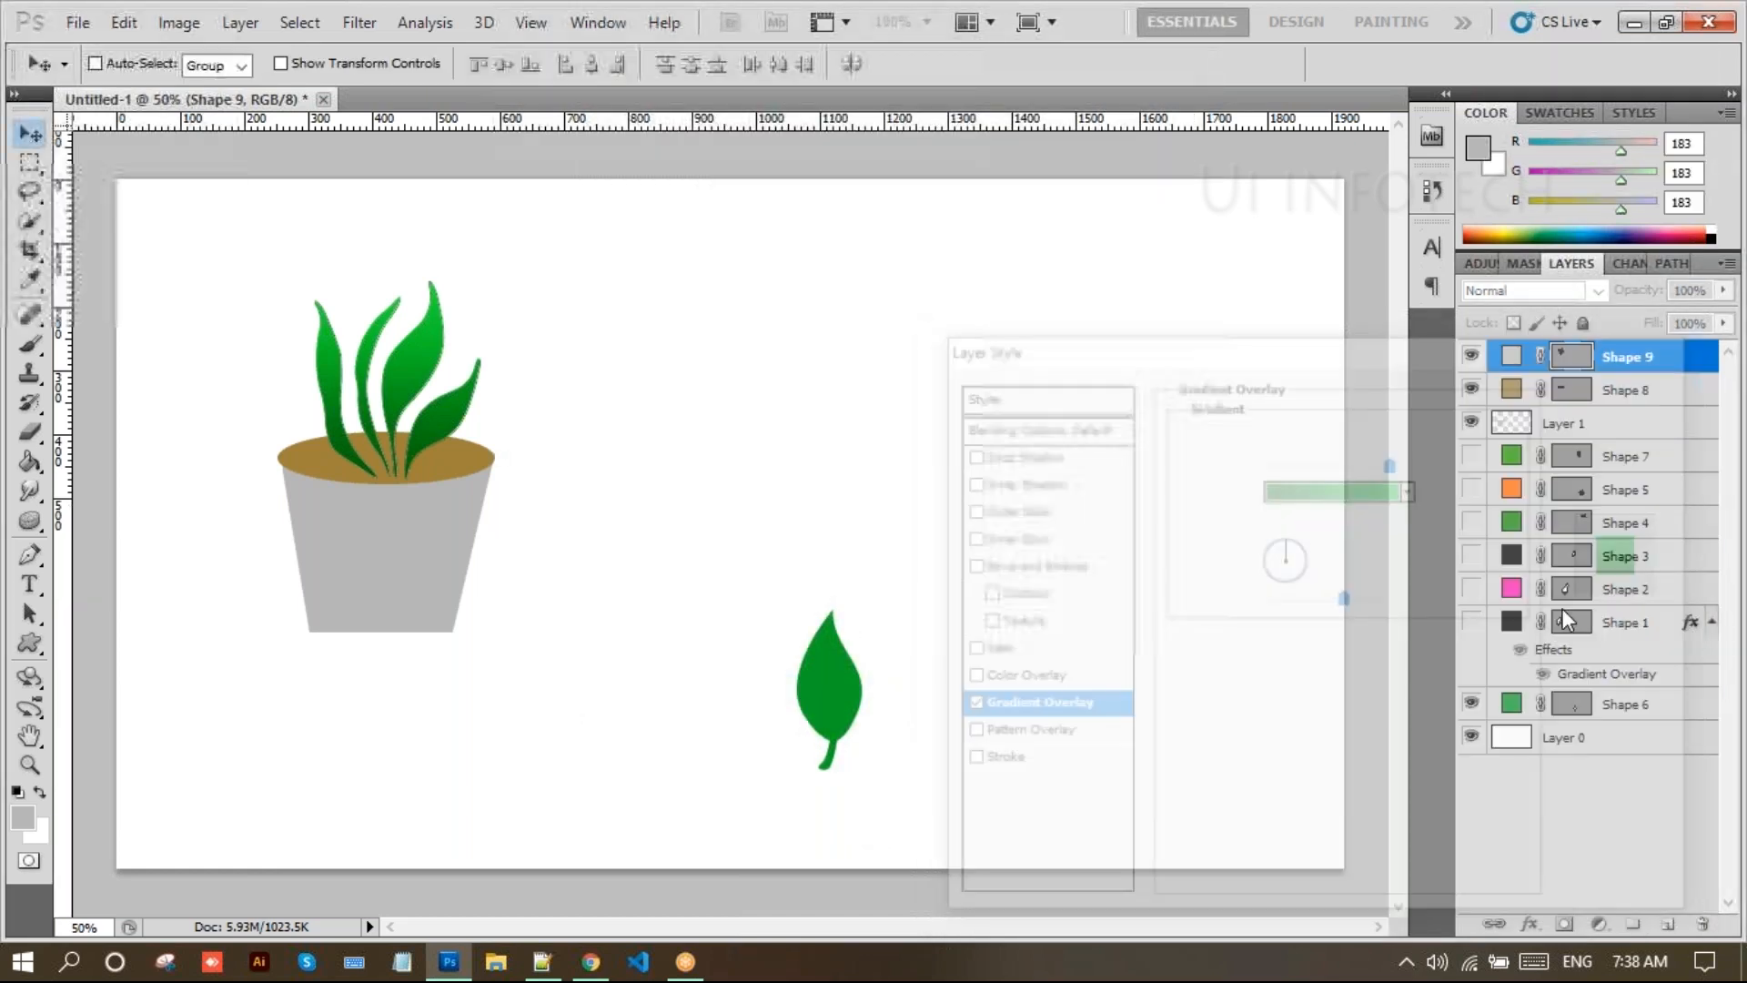